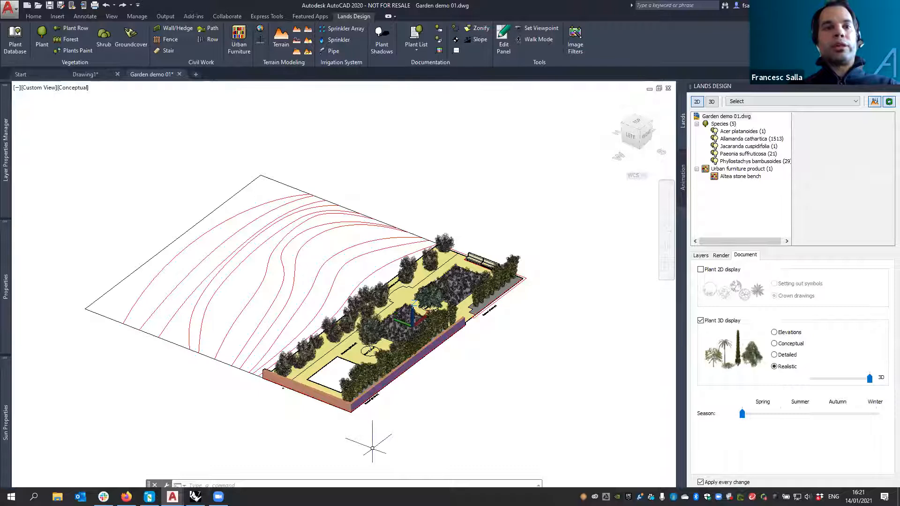
- Switch to the garden model in Rhino and look through the Lands Design vegetation, terrain, irrigation and list tools
left_click(219, 418)
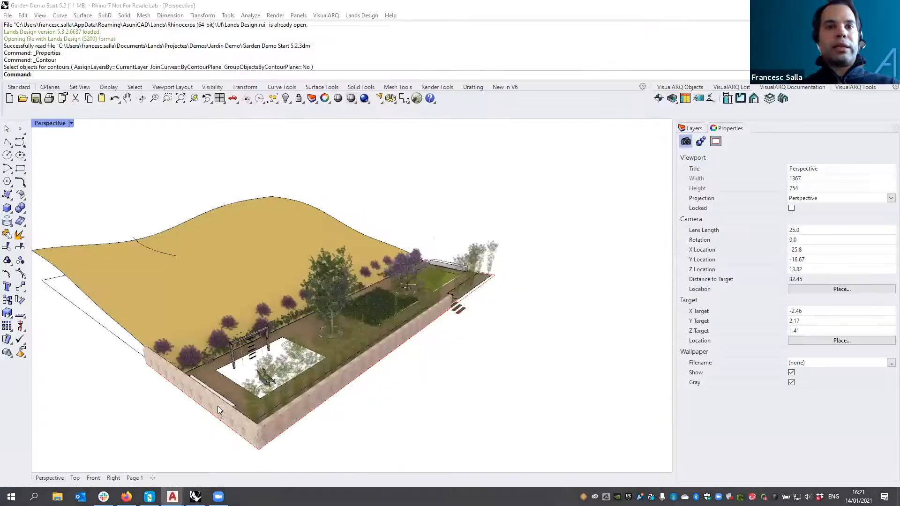
mouse_move(281, 370)
right_mouse_down()
mouse_move(311, 375)
mouse_move(322, 353)
mouse_move(328, 382)
mouse_move(286, 367)
right_mouse_up()
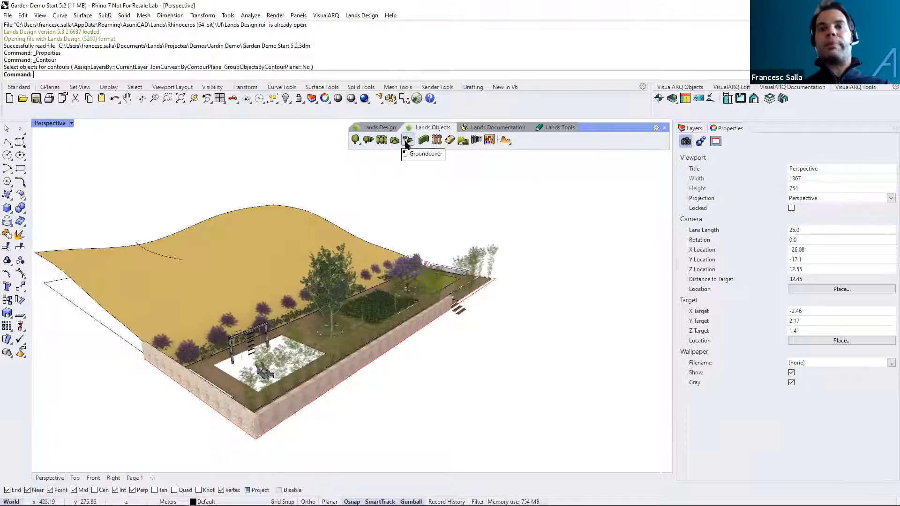
left_click(361, 145)
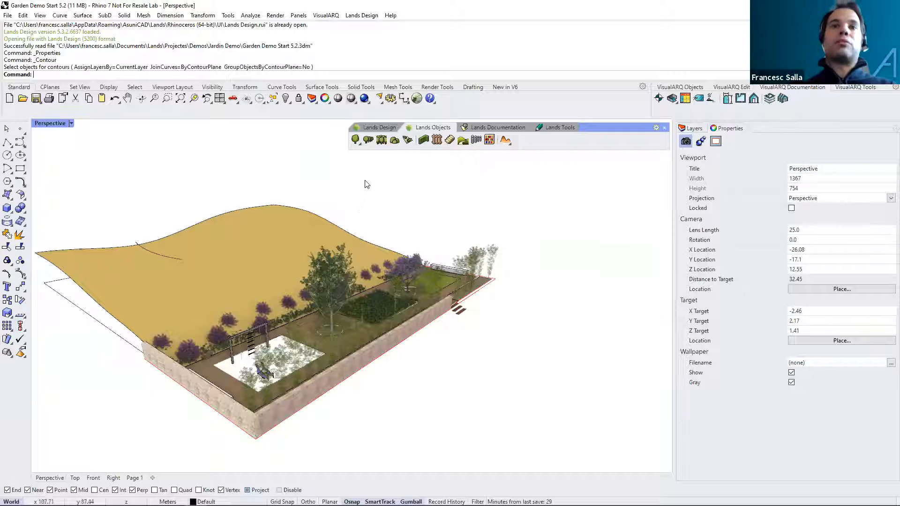
left_click(359, 144)
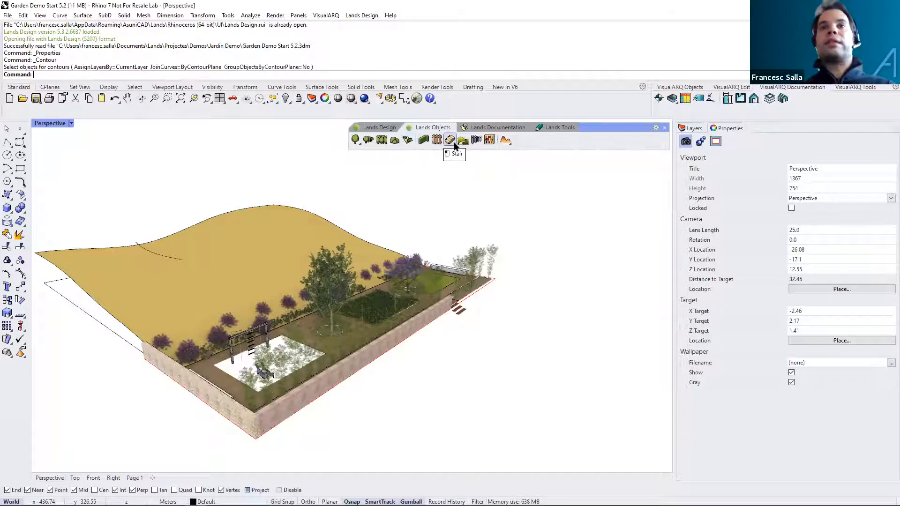
left_click(489, 140)
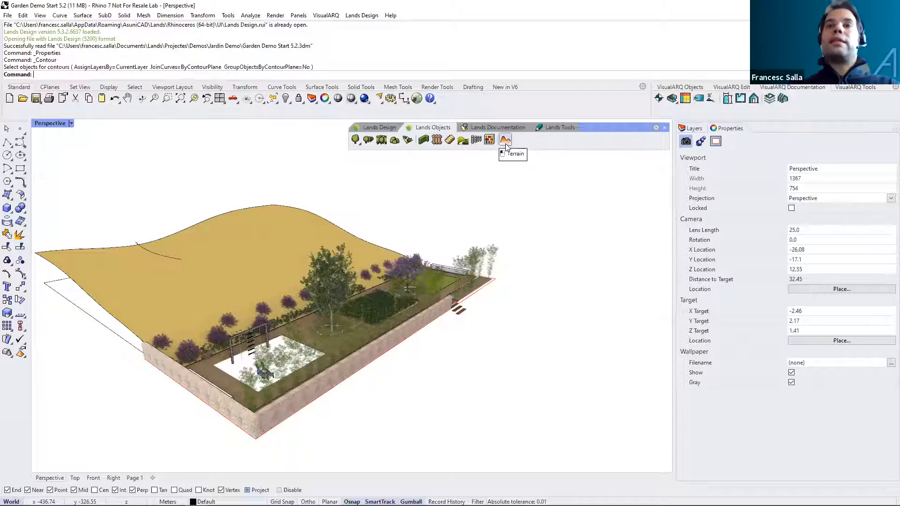
left_click(507, 143)
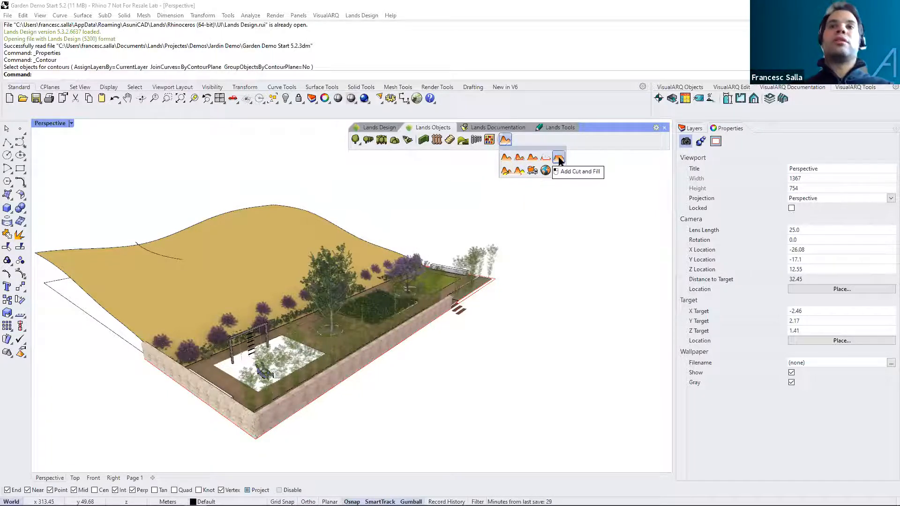
left_click(510, 131)
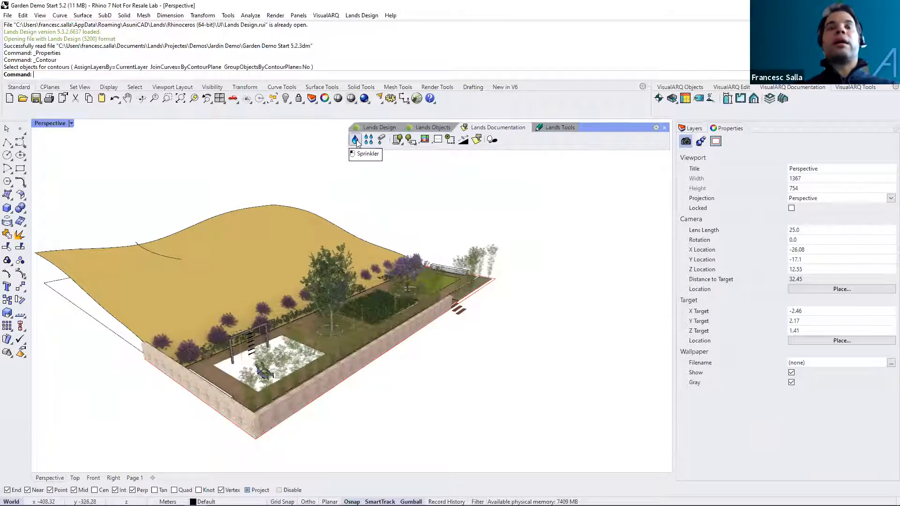
left_click(400, 146)
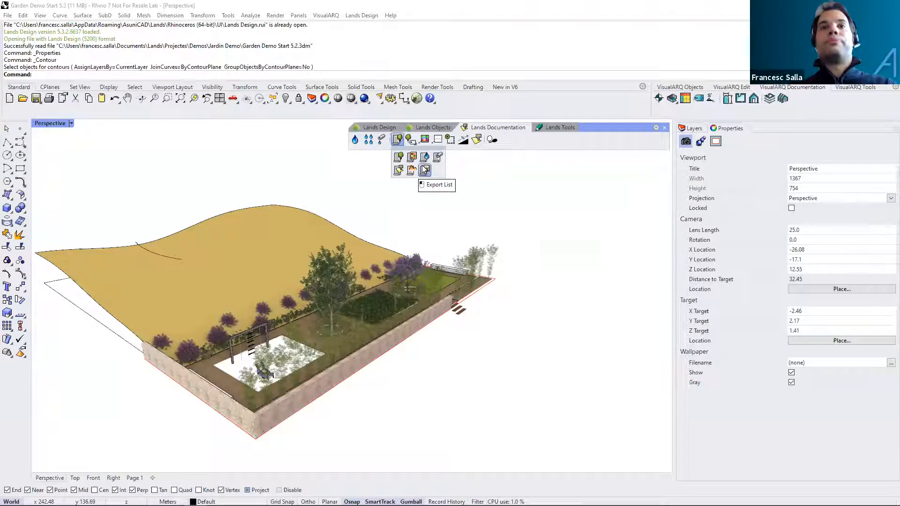
left_click(415, 146)
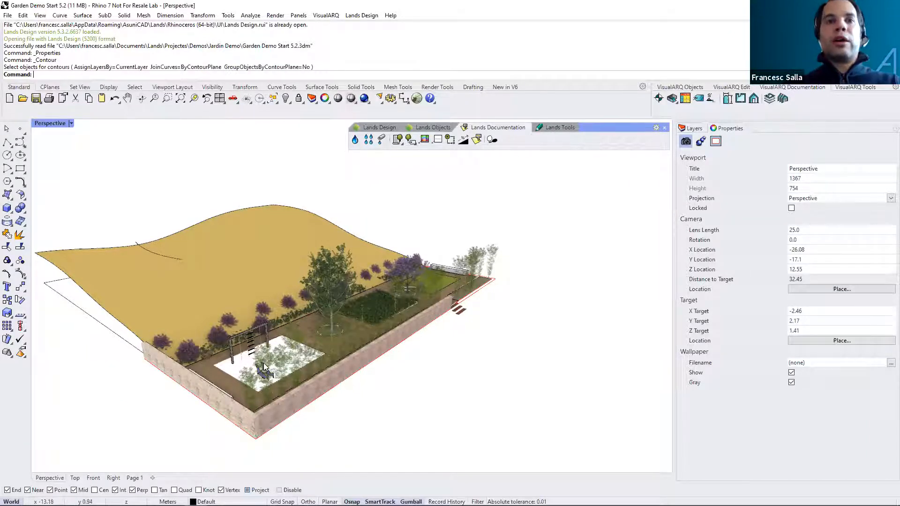
- Open the Lands Design edit panel for the garden document
scroll(264, 368, "up", 2)
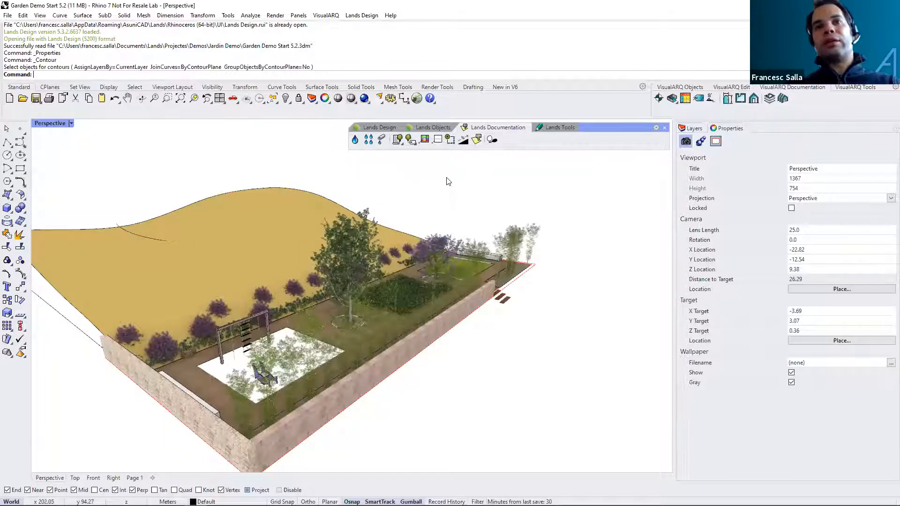
left_click(554, 129)
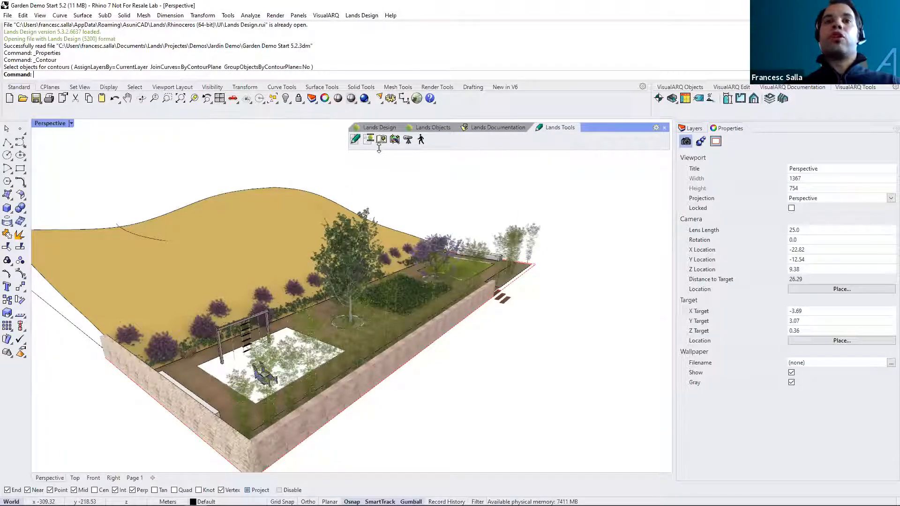
left_click(355, 140)
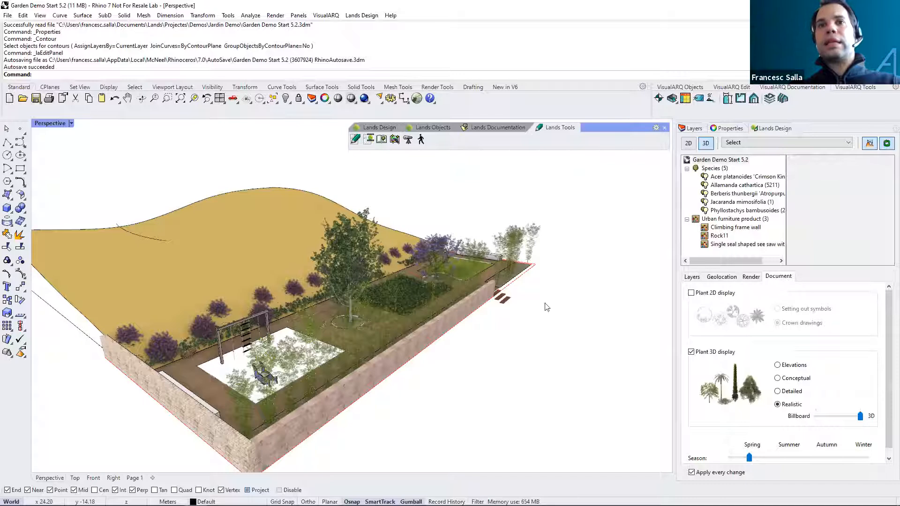
- Preview the plants in the Elevations and Conceptual 3D displays, and return the display to Realistic
right_click_drag(550, 300, 553, 291)
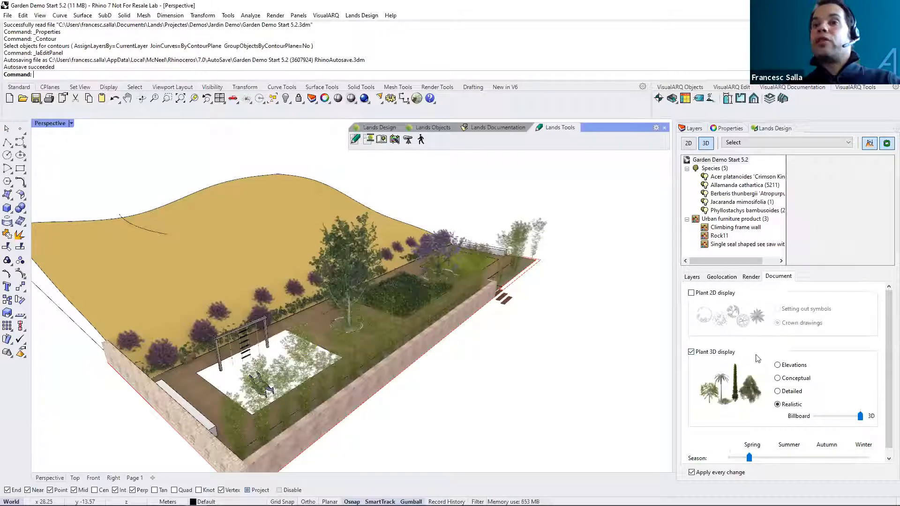
left_click(778, 366)
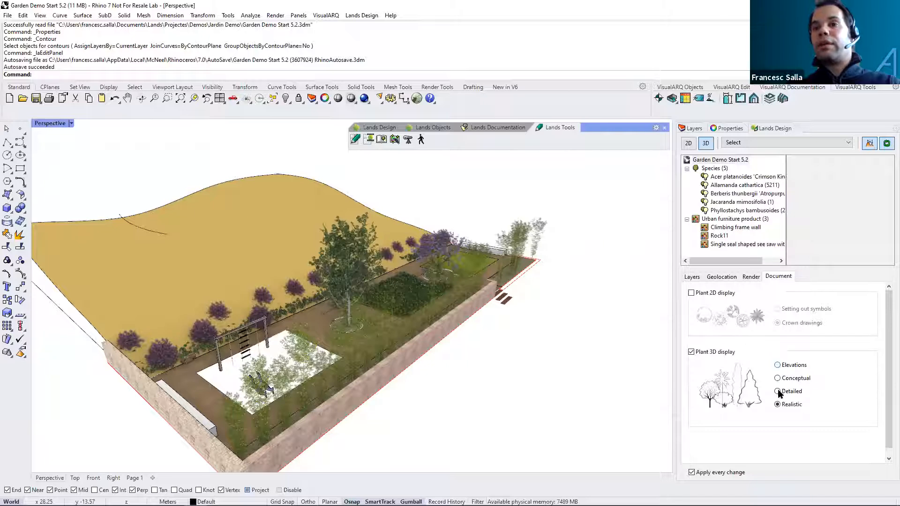
left_click(777, 365)
right_click_drag(458, 374, 657, 370)
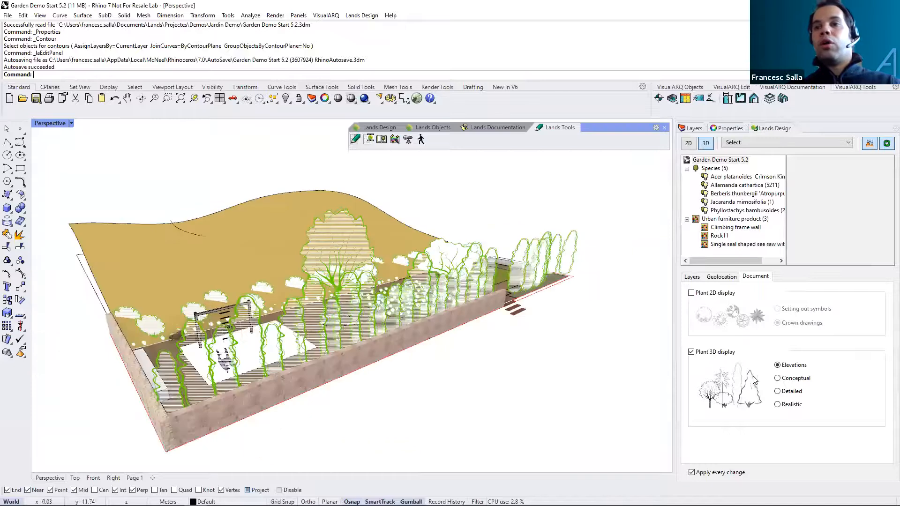
left_click(778, 378)
right_click_drag(535, 362, 383, 296)
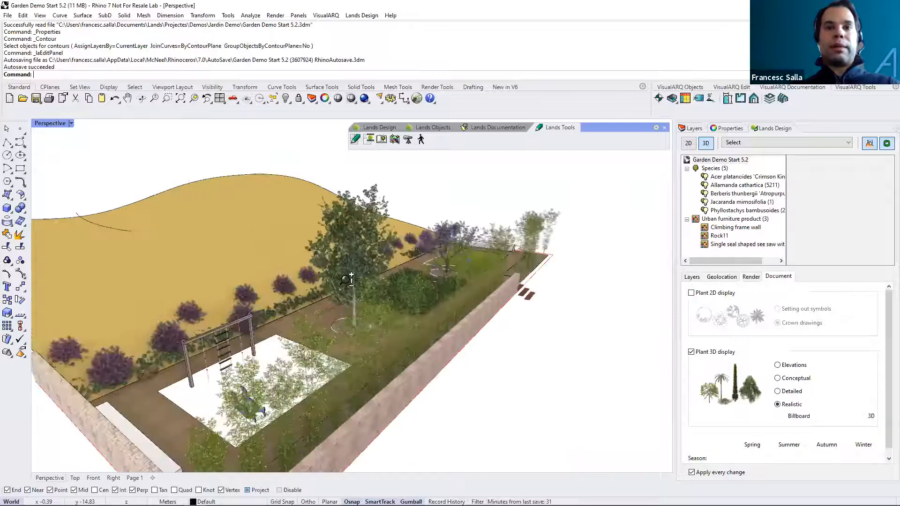
- Examine the realistic 3D plants up close and select the Acer platanoides 'Crimson King' tree to inspect its geometry
scroll(352, 304, "up", 5)
scroll(452, 324, "up", 6)
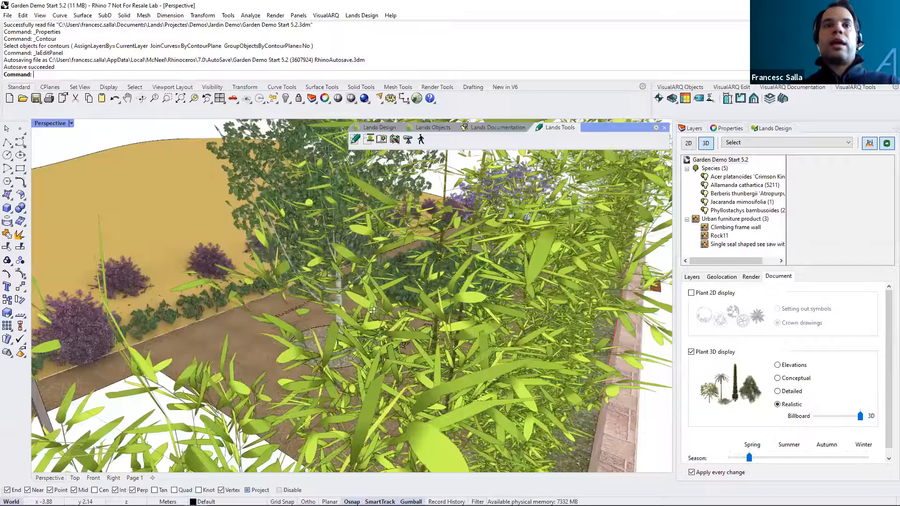
scroll(365, 290, "down", 5)
scroll(365, 288, "down", 5)
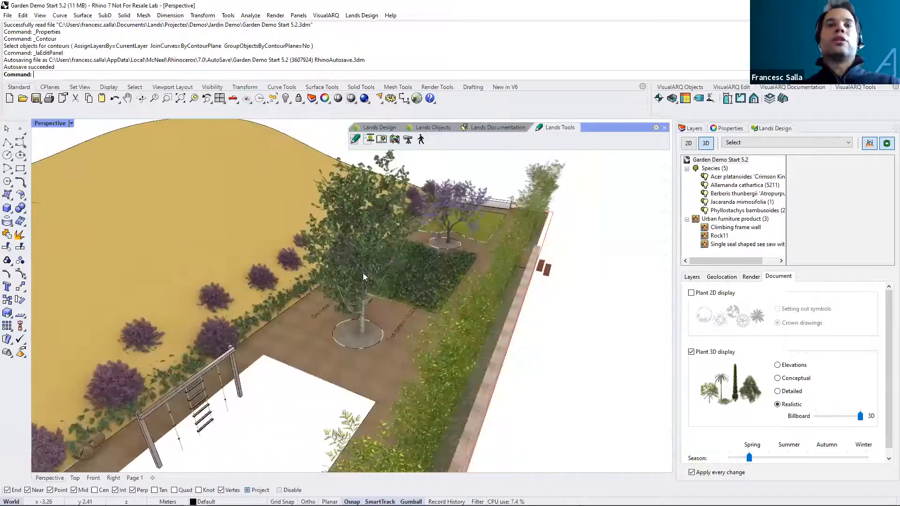
left_click(363, 273)
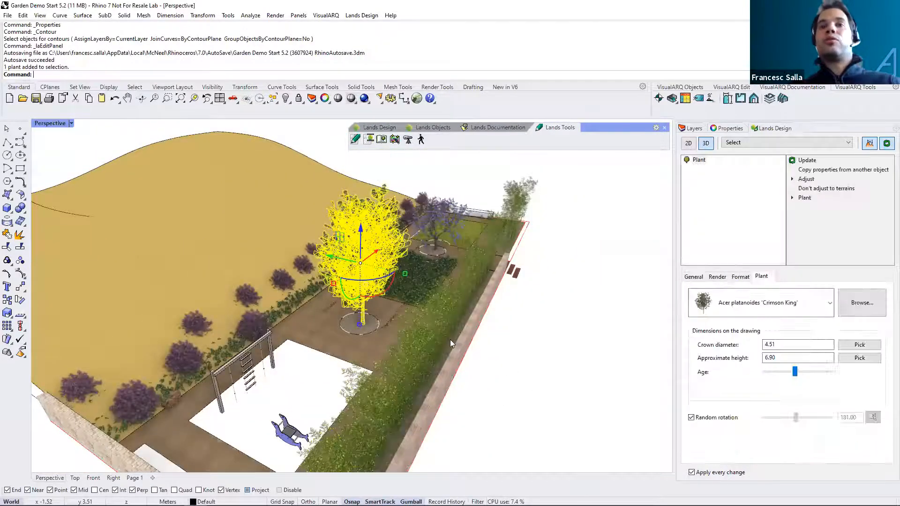
right_click_drag(450, 340, 428, 332)
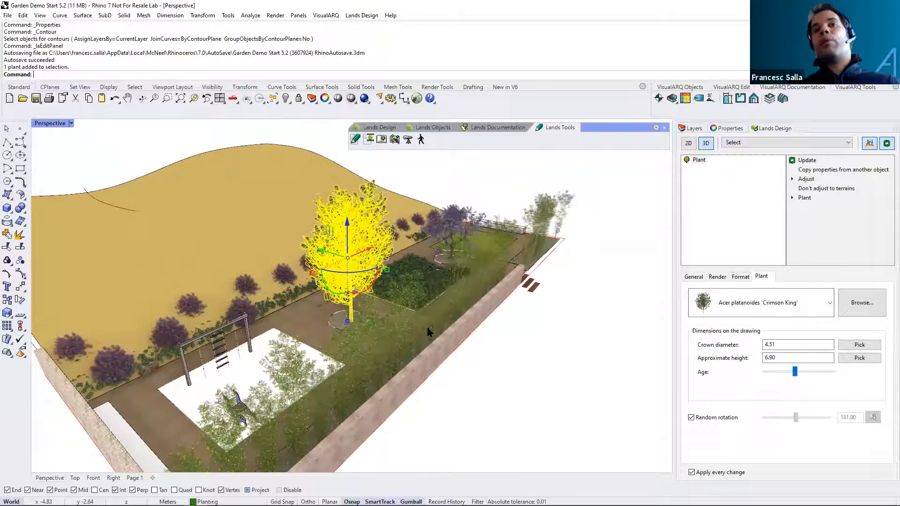
right_click_drag(463, 345, 468, 348)
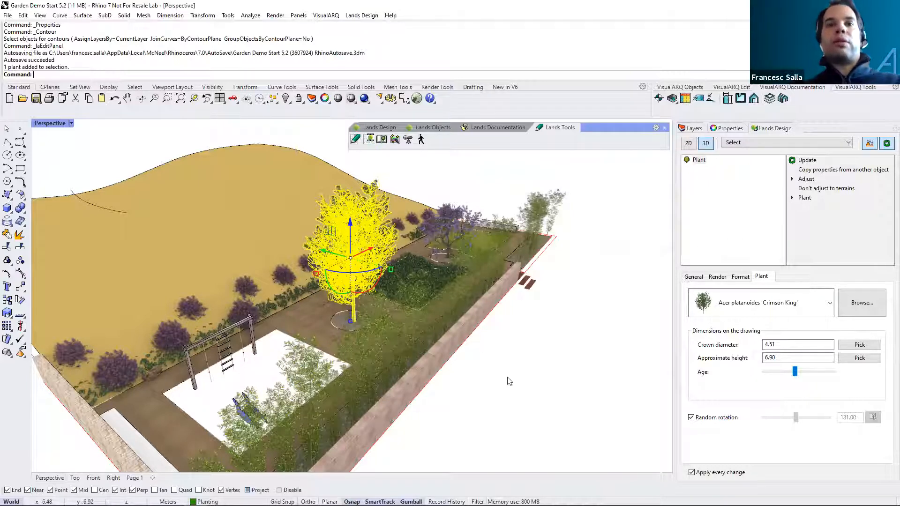
key("Escape")
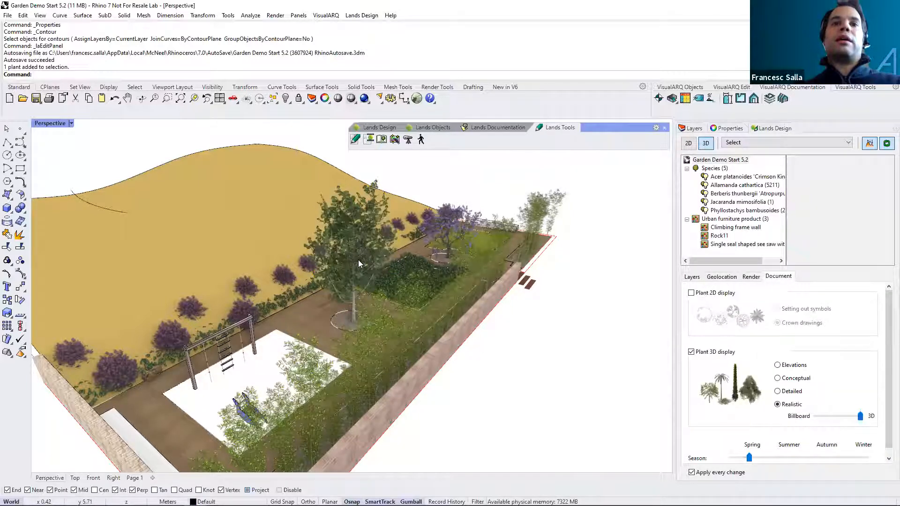
left_click(358, 260)
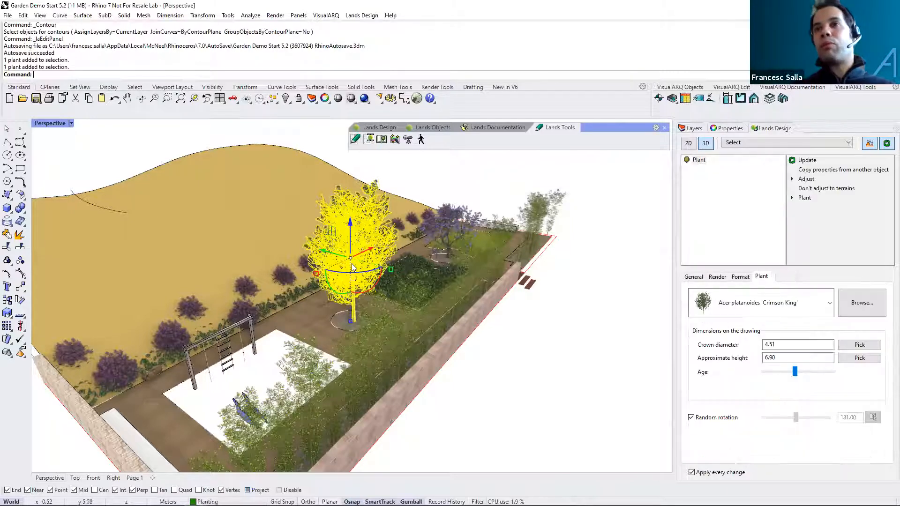
right_click_drag(445, 328, 488, 382)
left_click(487, 382)
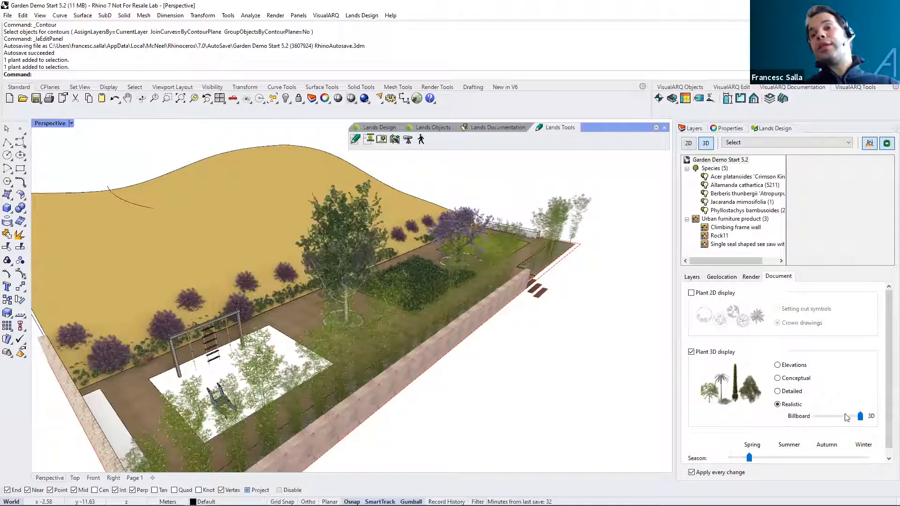
- Set the Realistic plant display fully to Billboard and inspect the Acer platanoides tree's billboard from several angles
left_click_drag(860, 417, 808, 420)
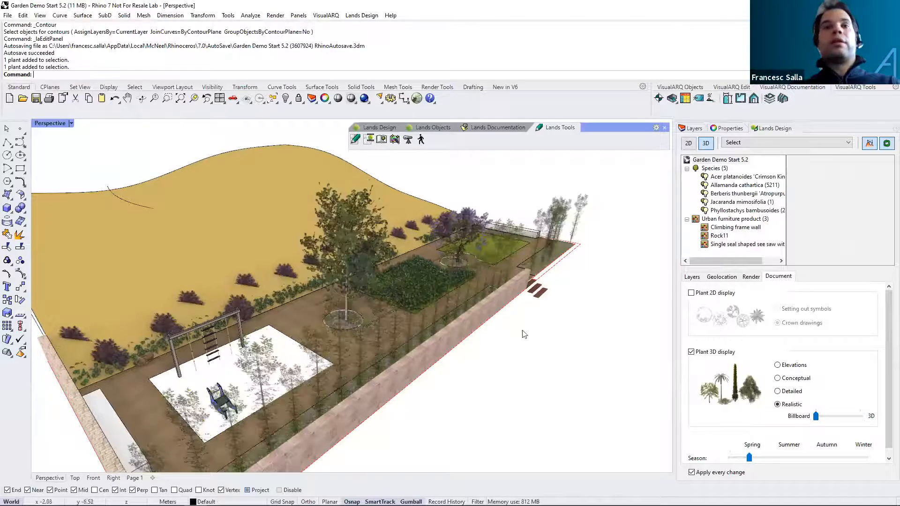
left_click(361, 236)
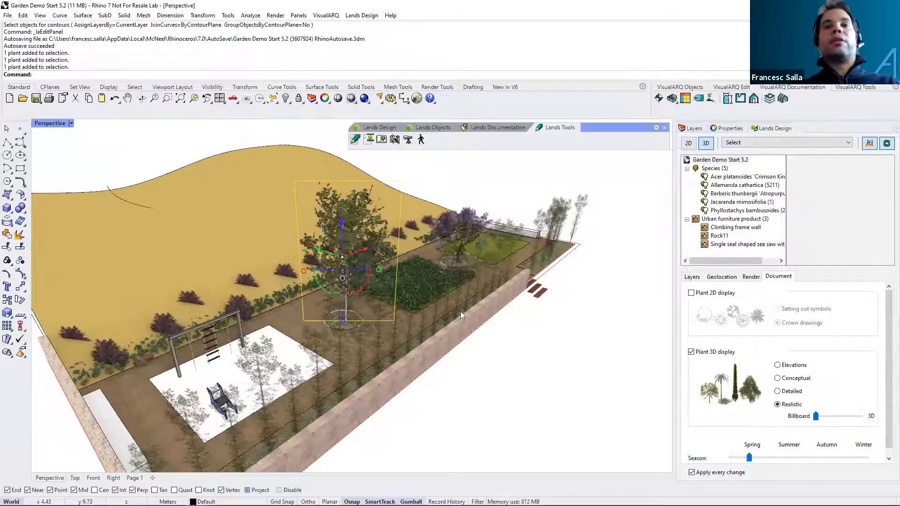
right_click_drag(459, 337, 476, 309)
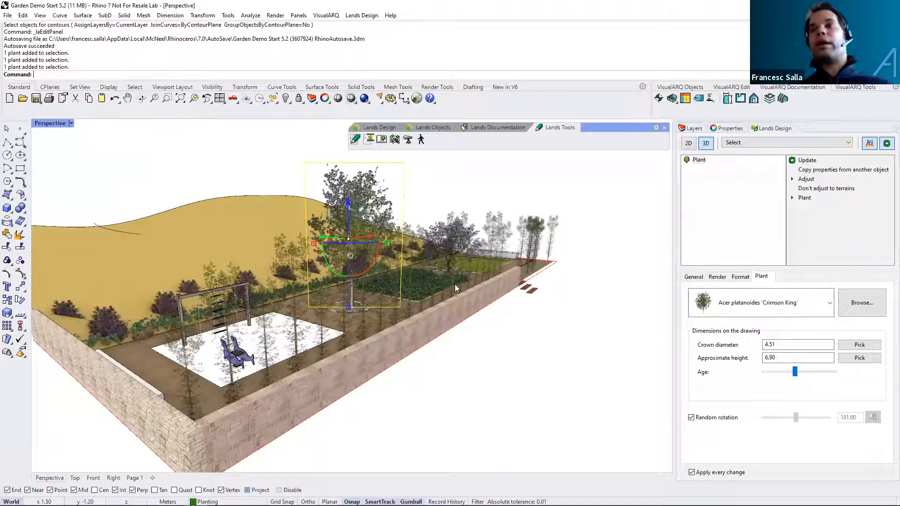
right_click_drag(454, 284, 388, 295)
right_click_drag(406, 333, 463, 374)
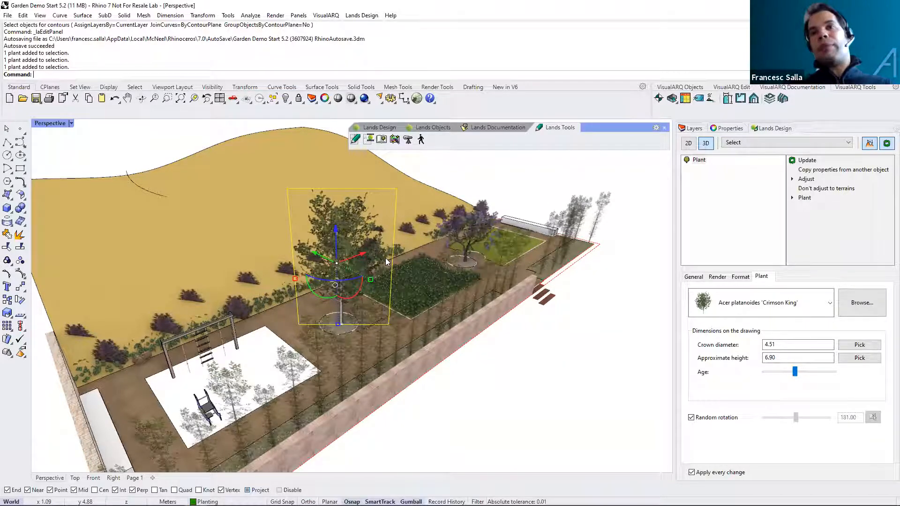
left_click(501, 373)
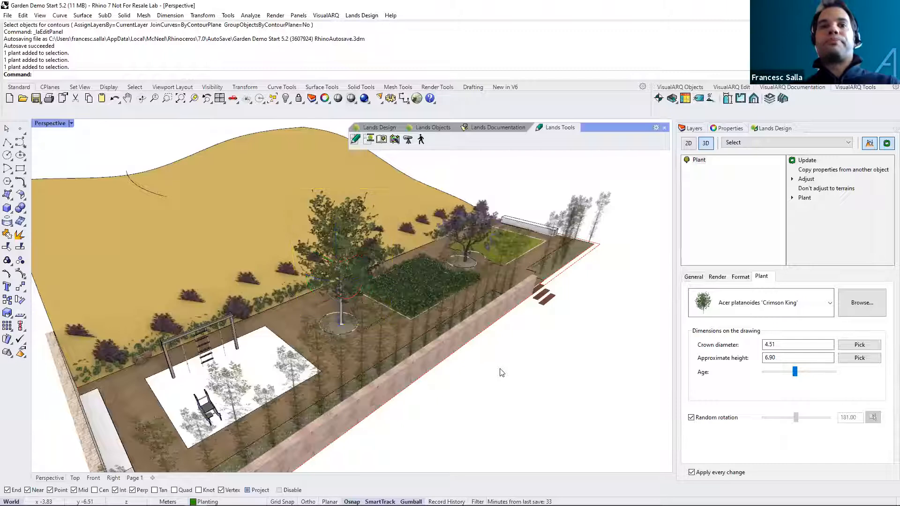
left_click(540, 335)
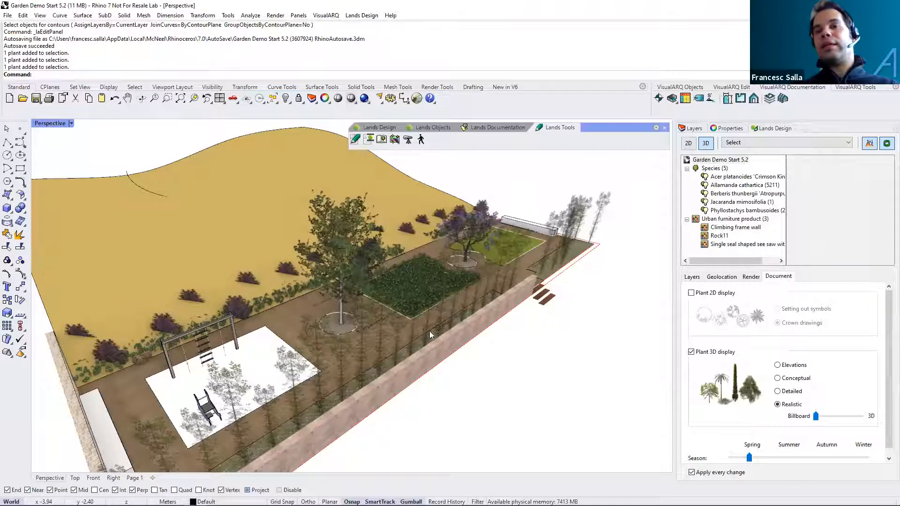
- Preview the garden's plants in Winter and set the season back to Spring
left_click_drag(834, 464, 855, 460)
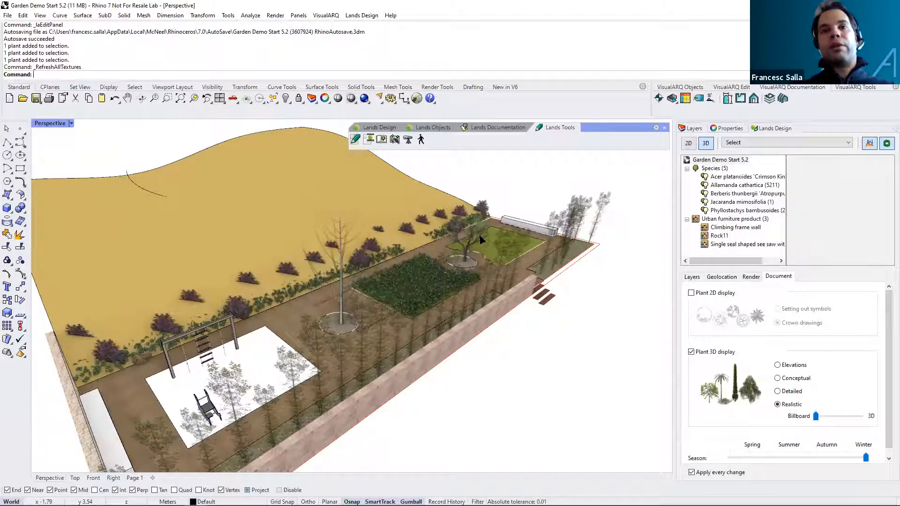
scroll(480, 240, "up", 2)
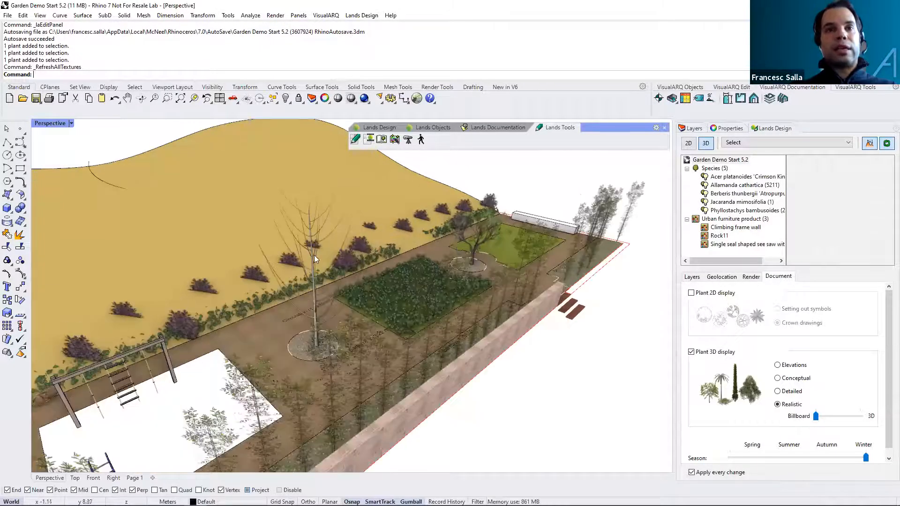
scroll(415, 303, "down", 2)
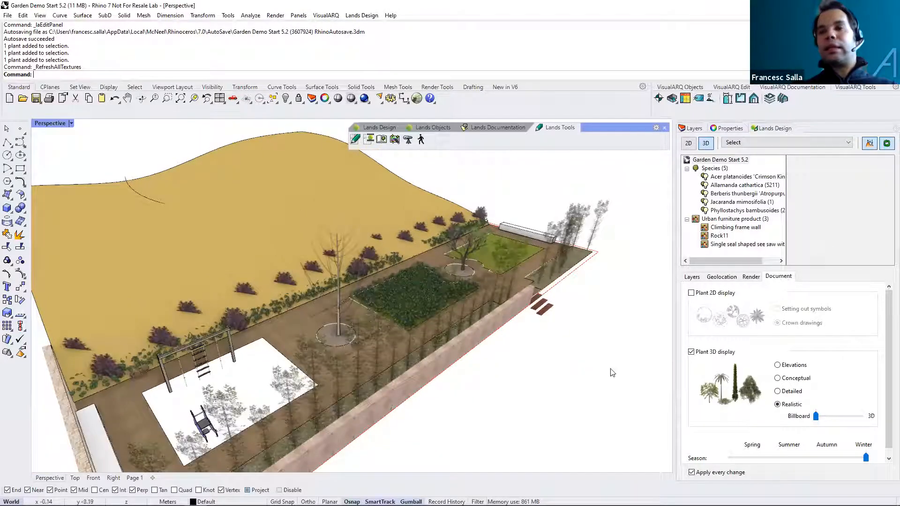
scroll(879, 436, "down", 1)
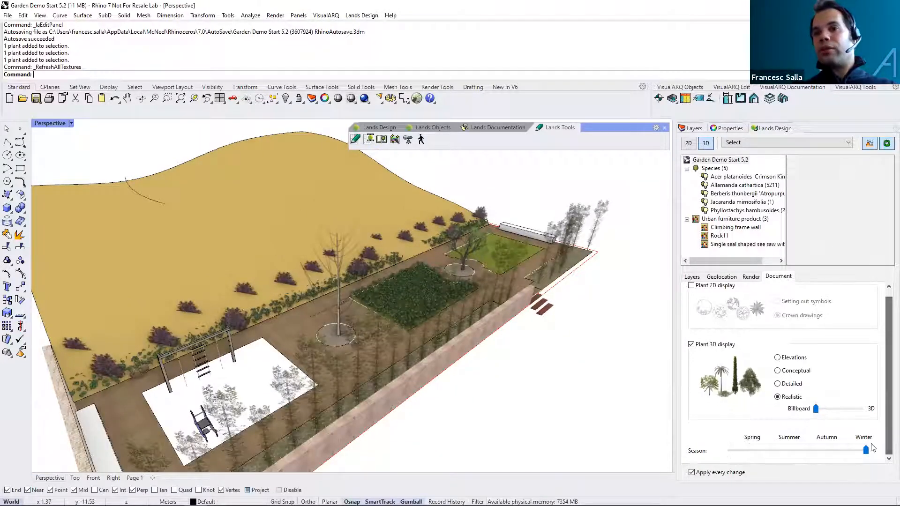
left_click_drag(866, 451, 750, 451)
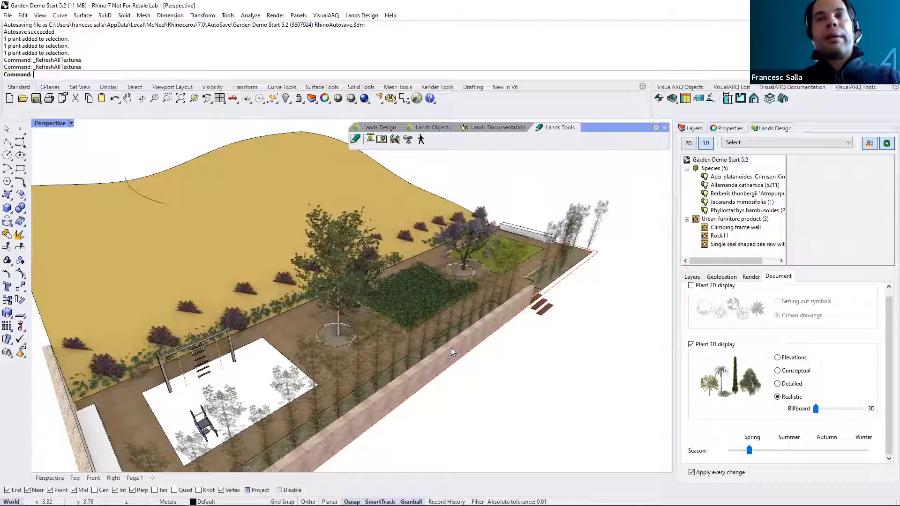
- Switch the plants to 2D display, preview them as Setting out symbols, and restore the Crown drawings
scroll(768, 392, "up", 1)
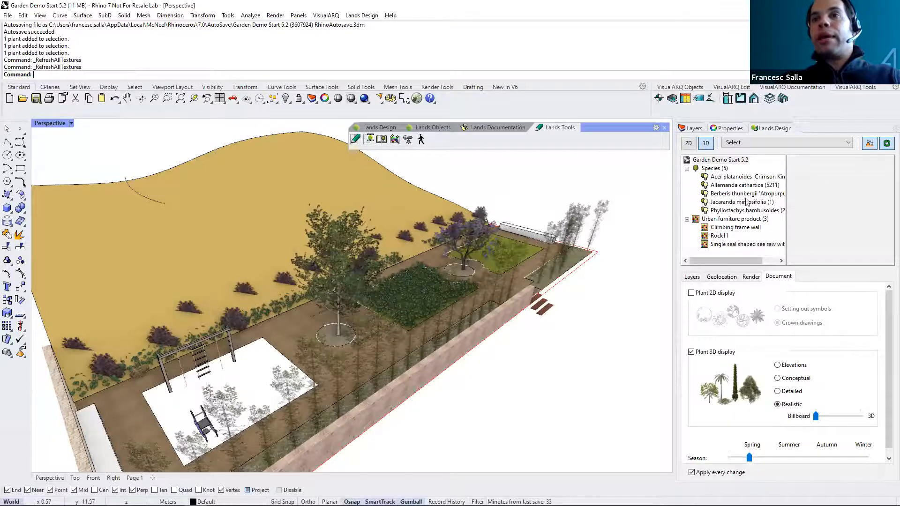
left_click(689, 143)
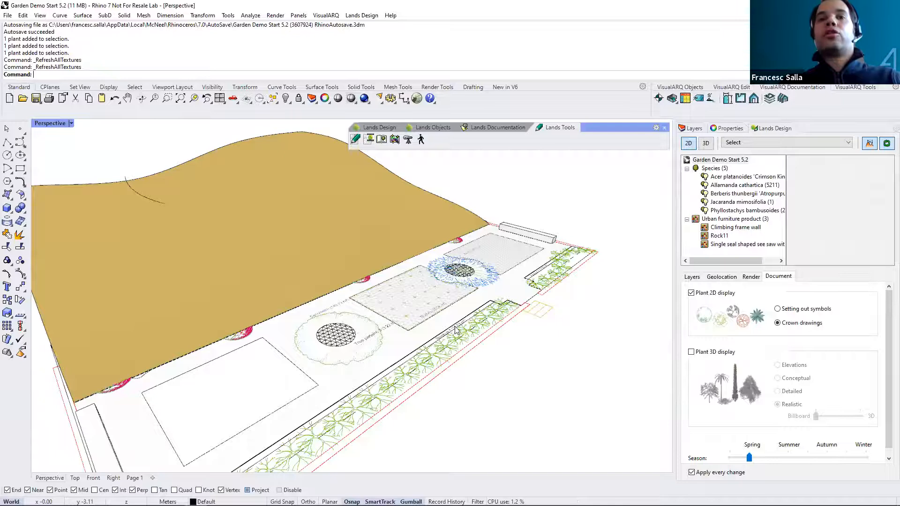
scroll(403, 343, "up", 3)
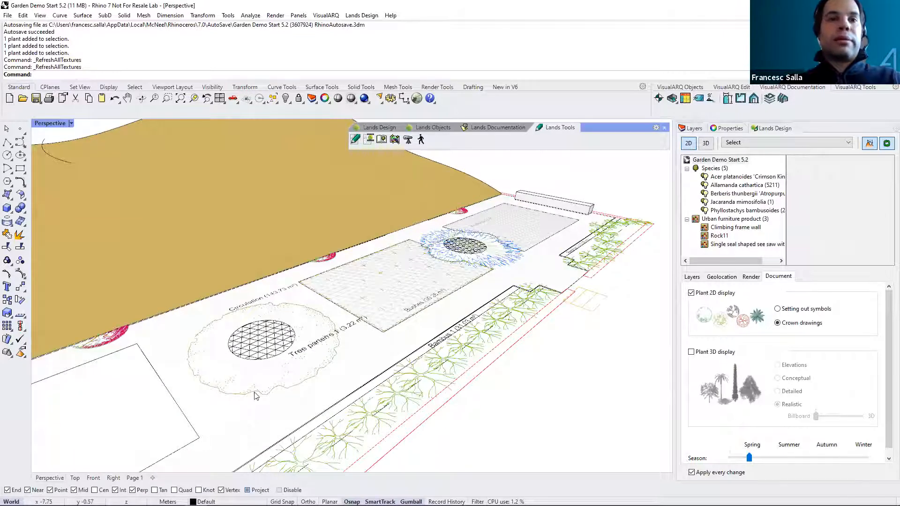
scroll(256, 396, "up", 2)
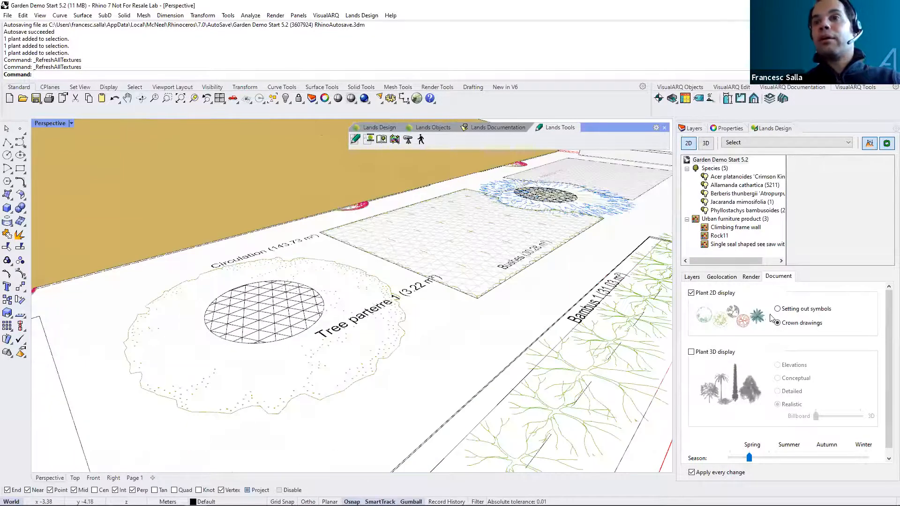
left_click(778, 311)
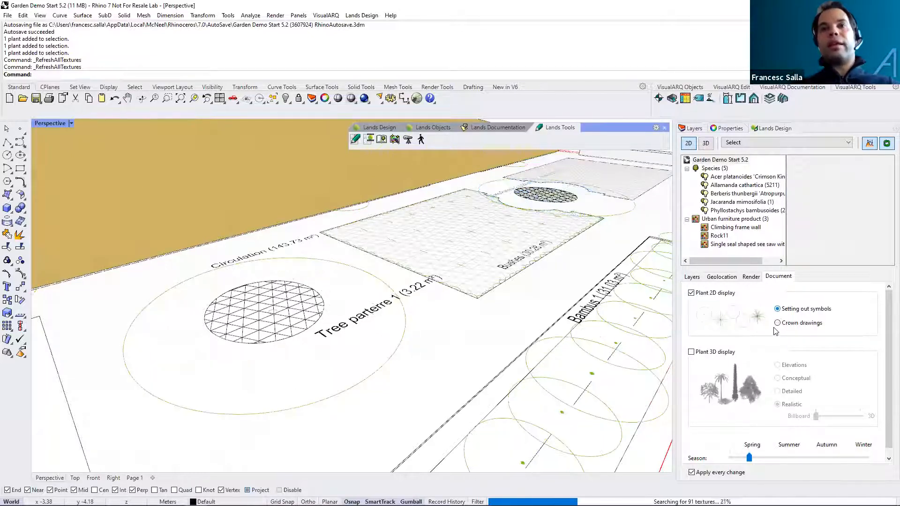
left_click(778, 324)
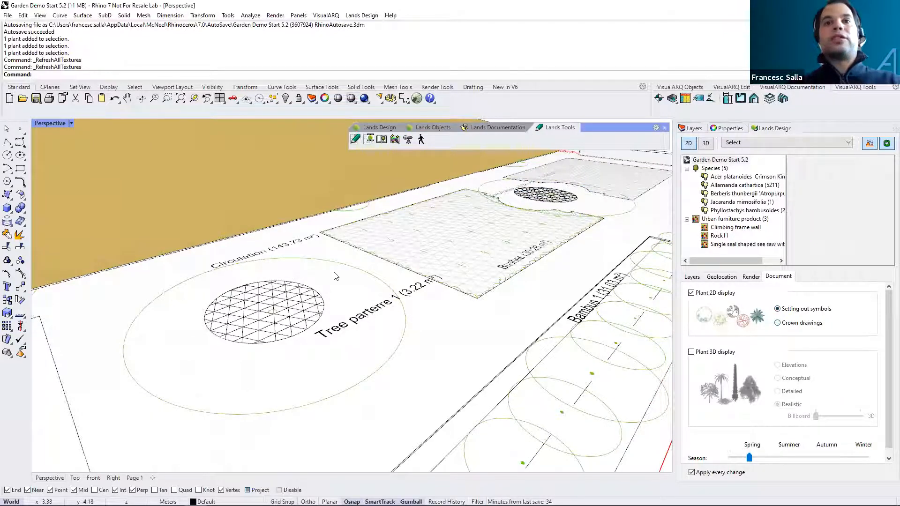
- Check the 2D crown drawings in the Top view, and return to the Perspective view with the plants in 3D
left_click(72, 478)
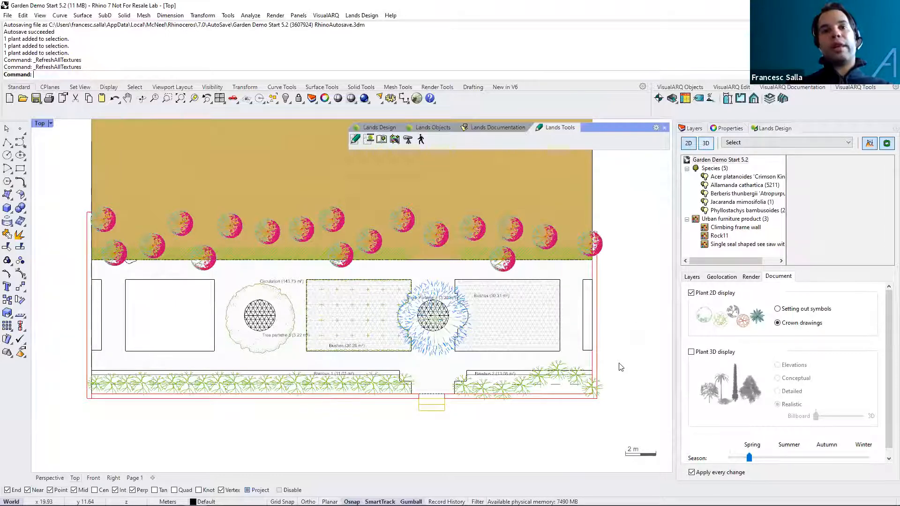
left_click(49, 478)
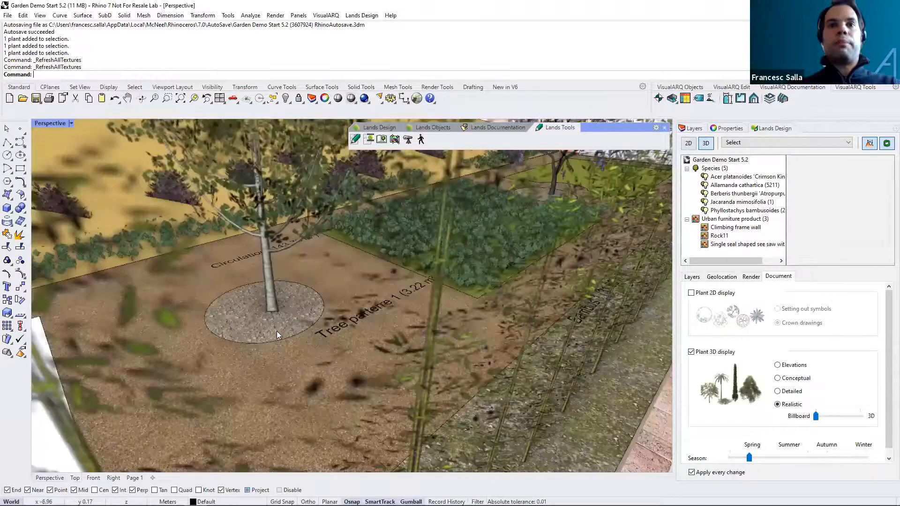
scroll(276, 331, "down", 6)
scroll(277, 331, "down", 2)
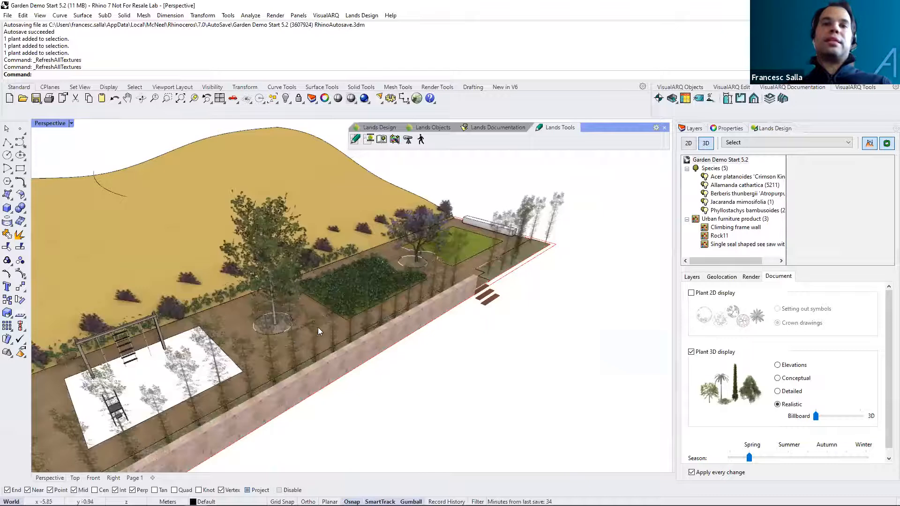
right_click_drag(428, 322, 426, 322, "shift")
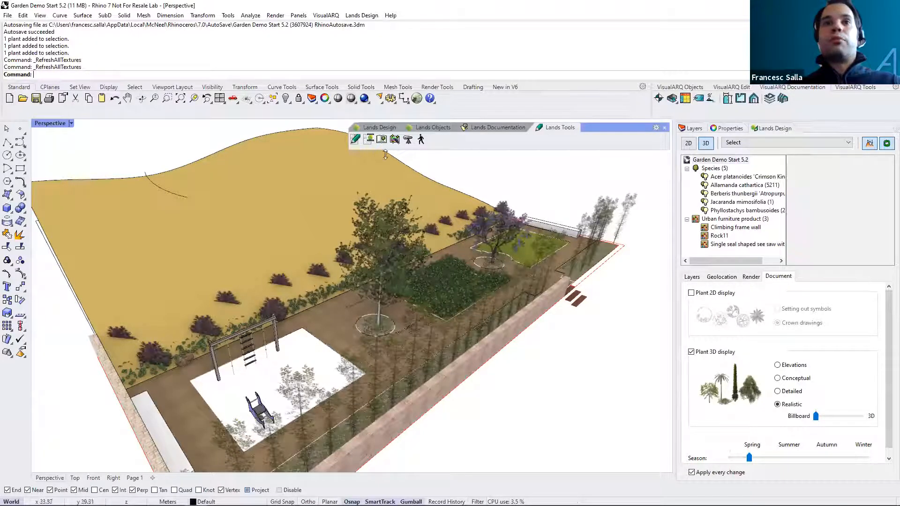
- Show the Lands Design tools and frame the whole garden in the Top view
left_click(397, 131)
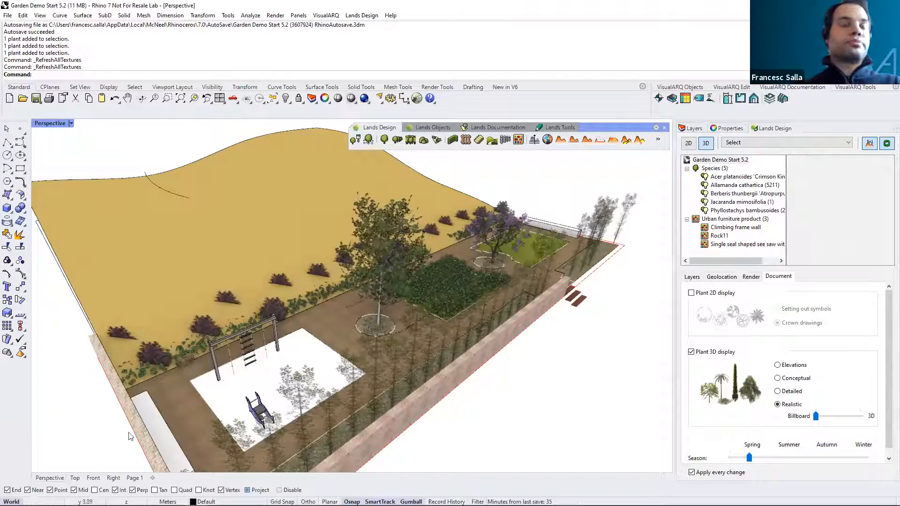
left_click(75, 477)
scroll(239, 362, "down", 1)
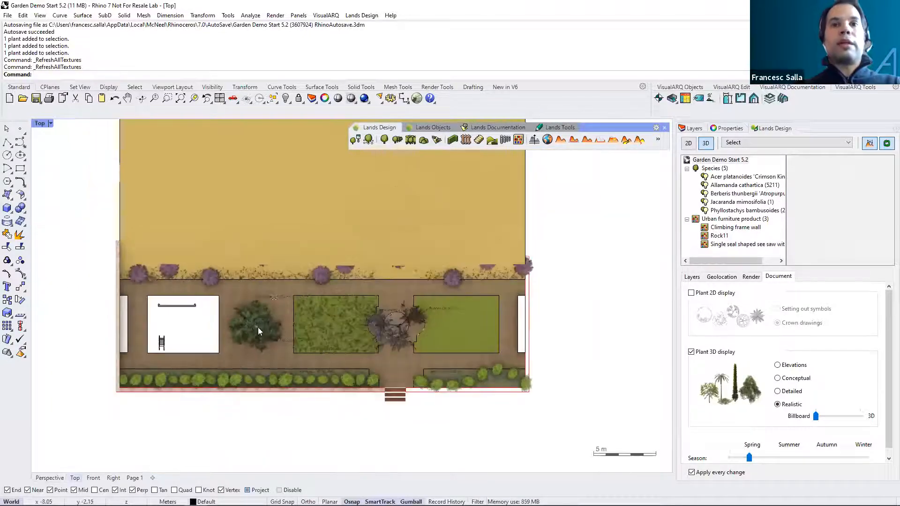
right_click_drag(239, 274, 242, 300)
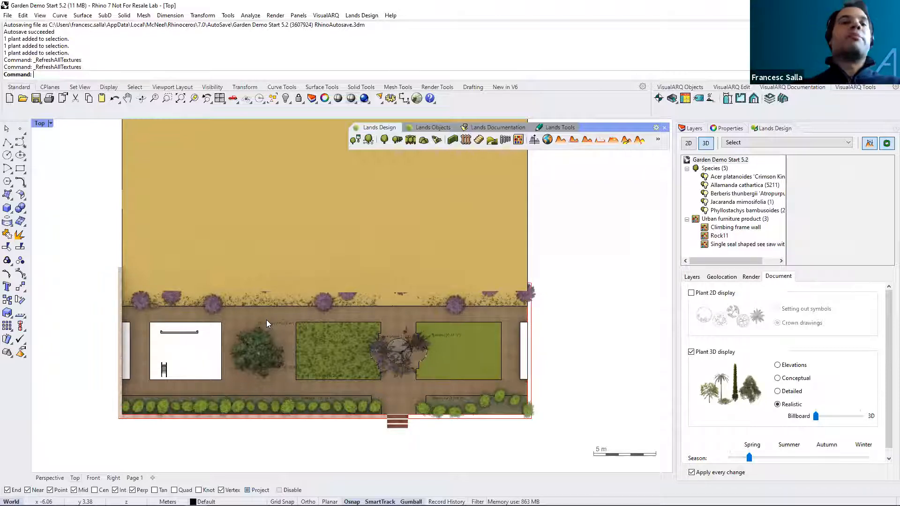
scroll(172, 374, "up", 1)
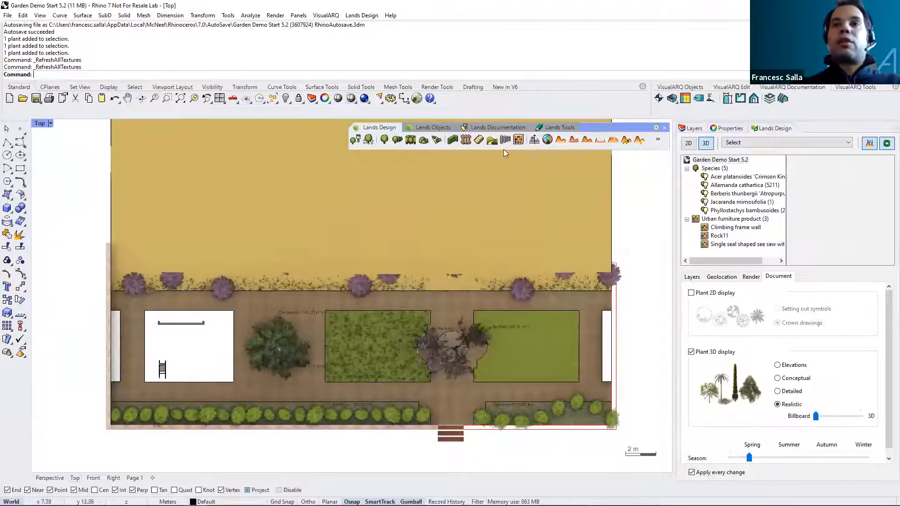
- Select the Bushes shaded area beside Tree Parterre 2 to examine its zone properties, and clear the selection
left_click(498, 132)
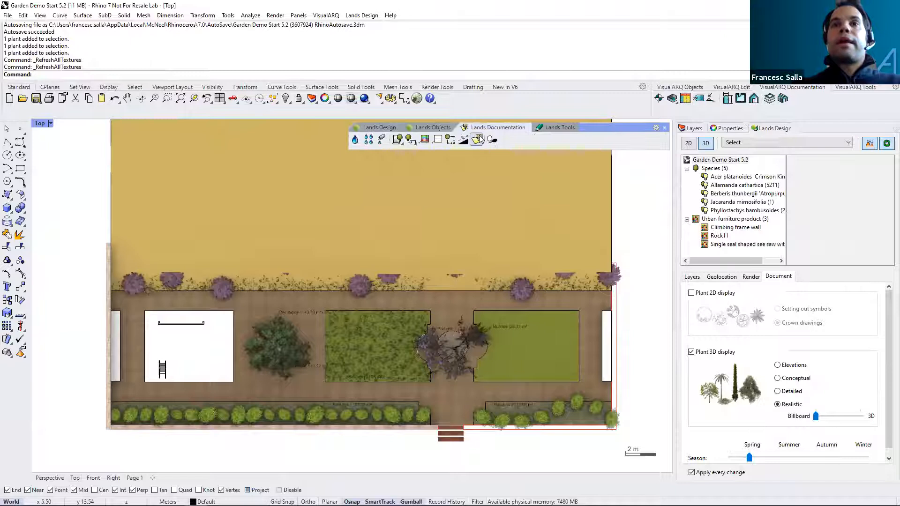
scroll(516, 328, "up", 3)
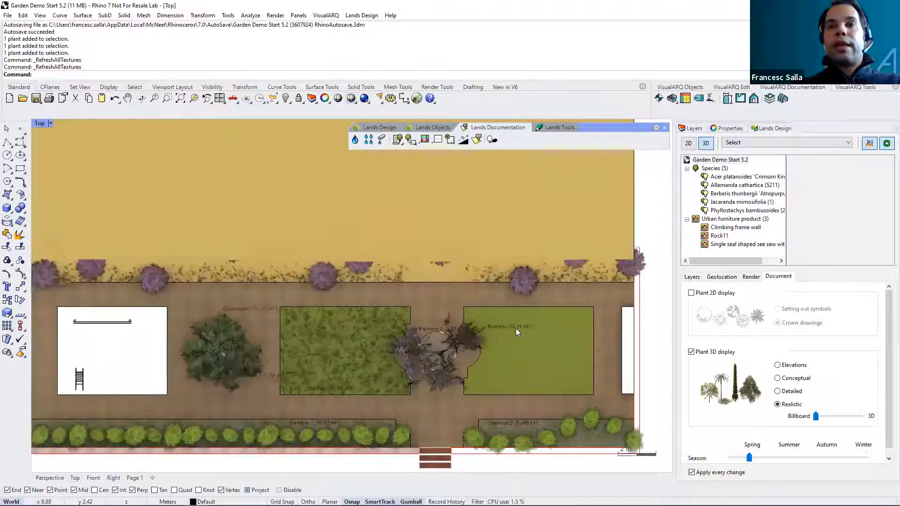
right_click_drag(495, 322, 476, 309)
left_click(543, 320)
scroll(484, 370, "down", 1)
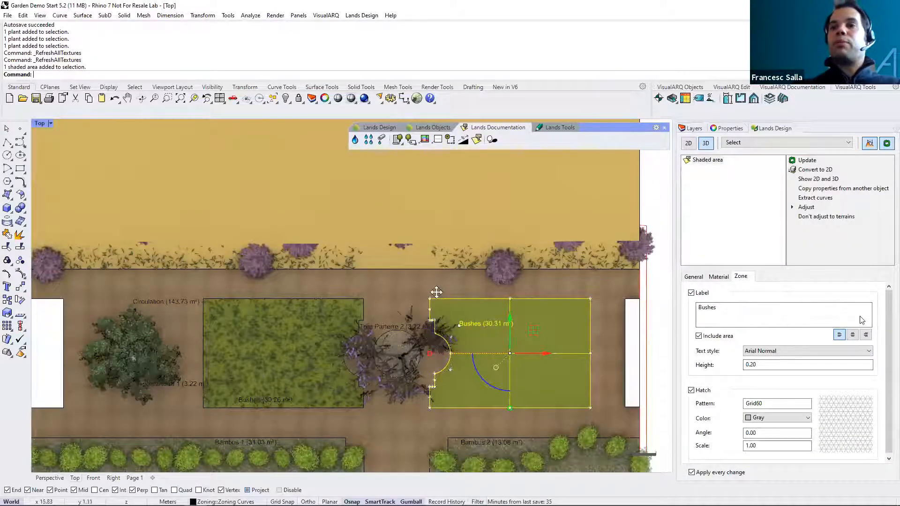
right_click_drag(399, 347, 511, 358)
scroll(511, 358, "down", 6)
scroll(376, 348, "up", 4)
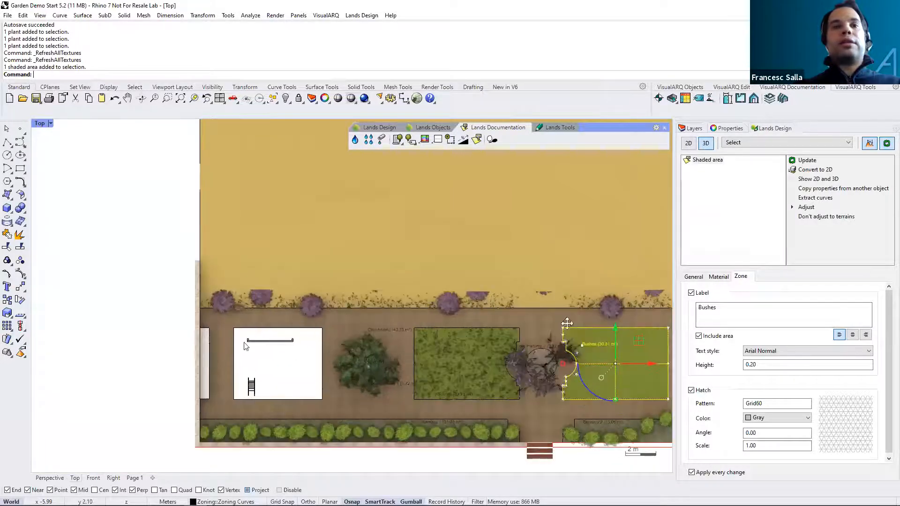
left_click(106, 320)
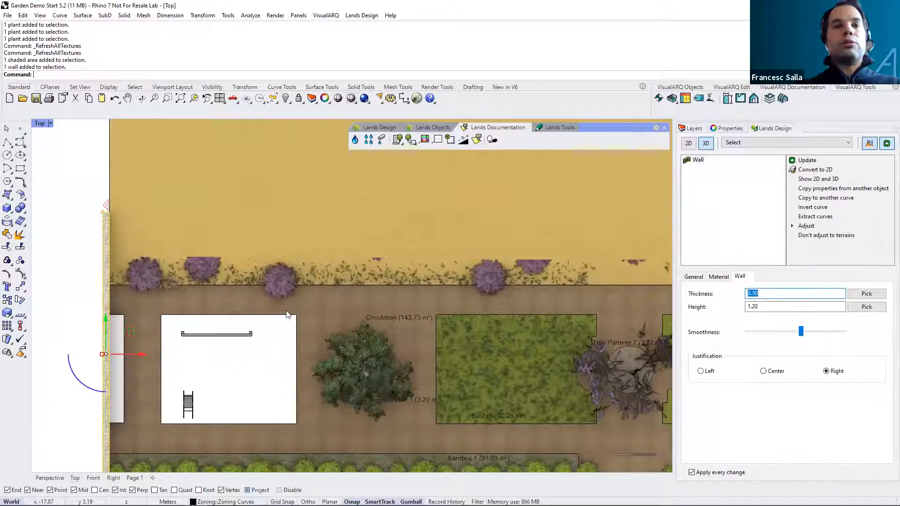
key("Escape")
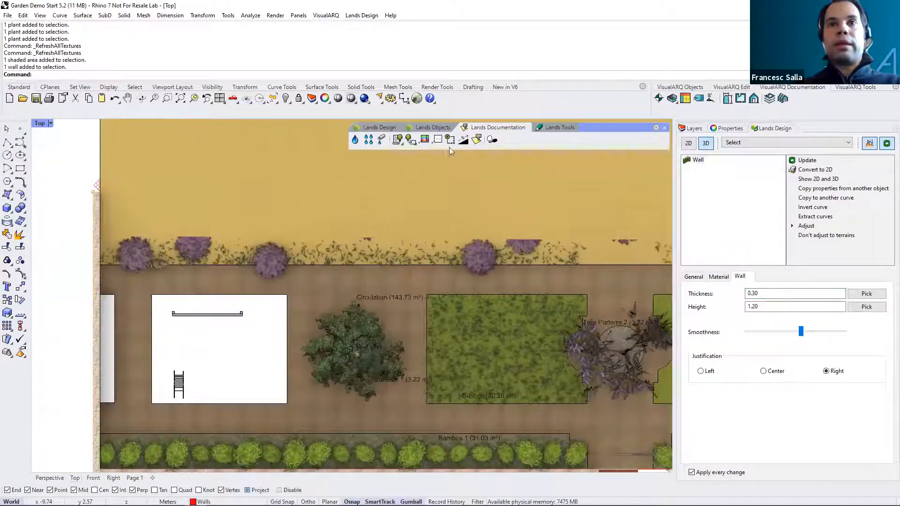
- Start a zoning area labelled Playground, using the Boundaries option and the rectangular curve around the play equipment
left_click(476, 140)
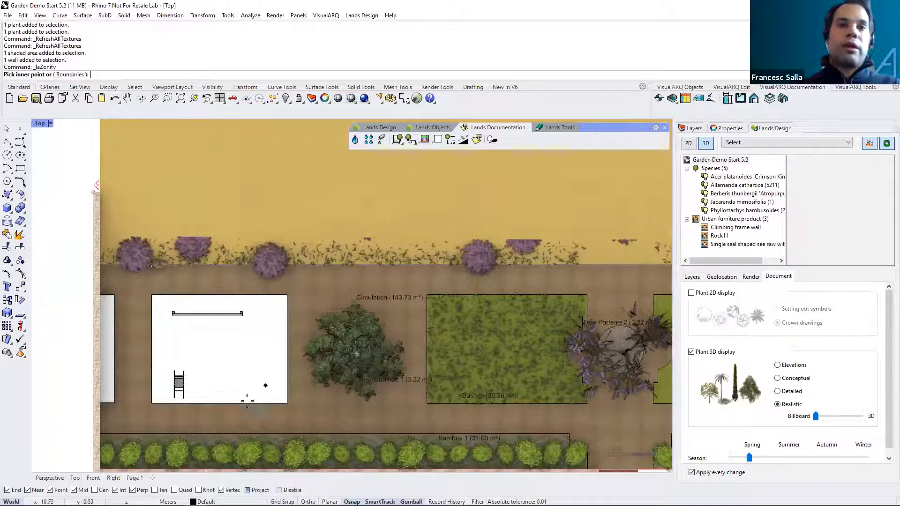
left_click(70, 75)
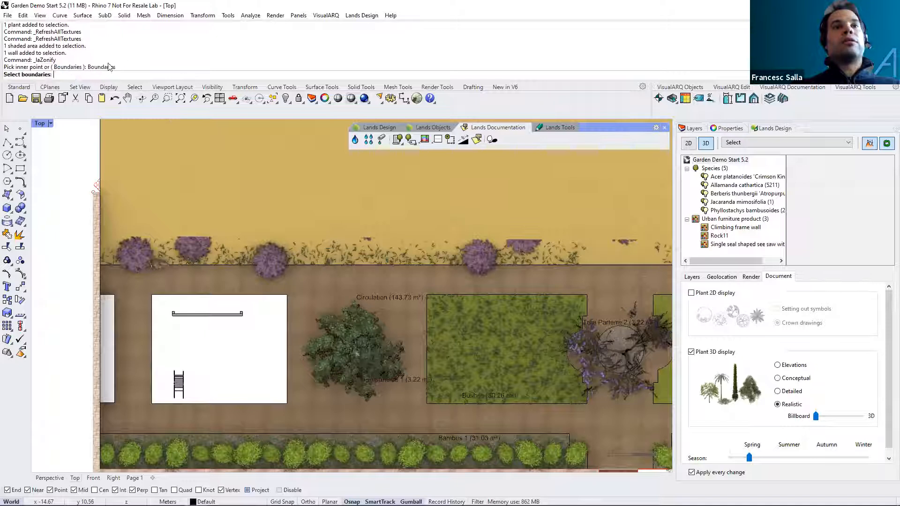
left_click(215, 299)
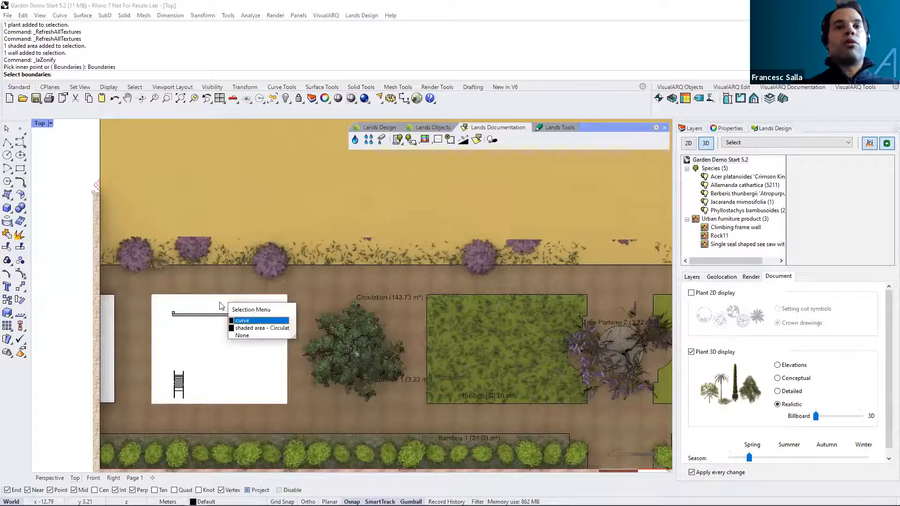
left_click(241, 320)
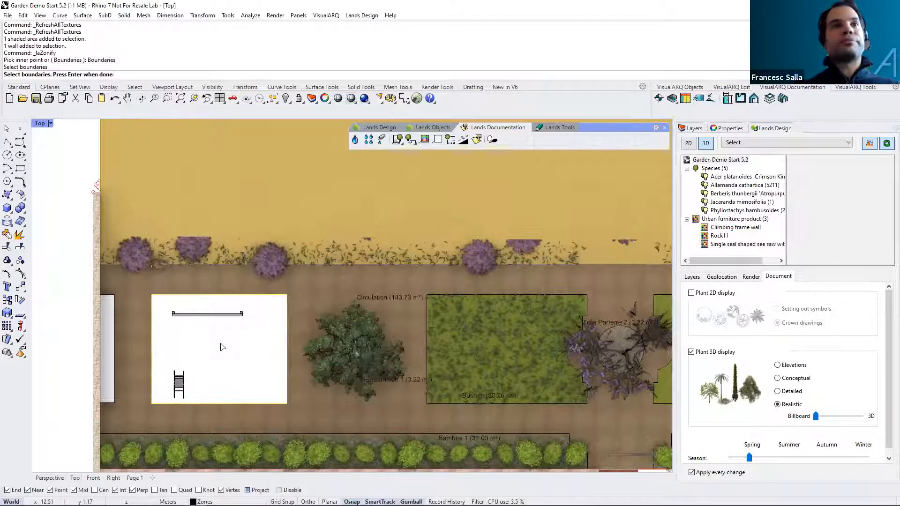
key("Return")
key("Tab")
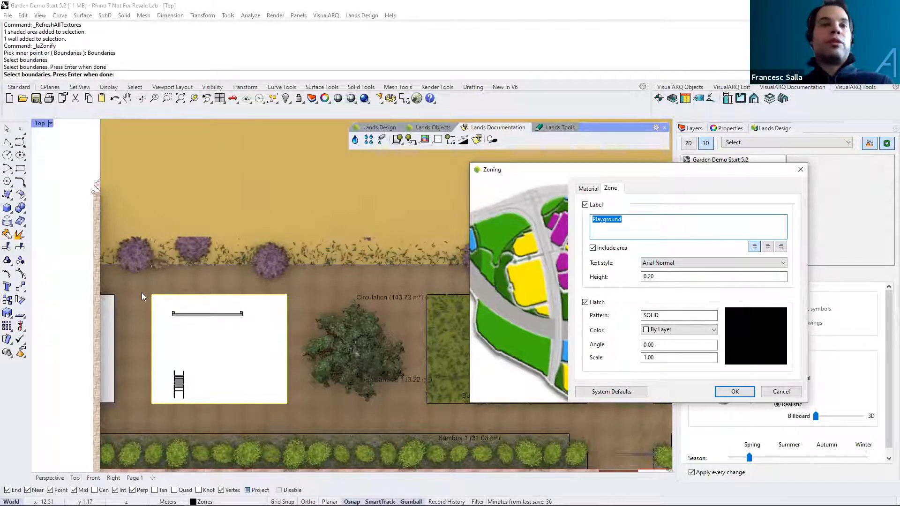
- Assign the tile texture 507puri.jpg as the Playground zone's material
left_click(588, 188)
left_click(695, 250)
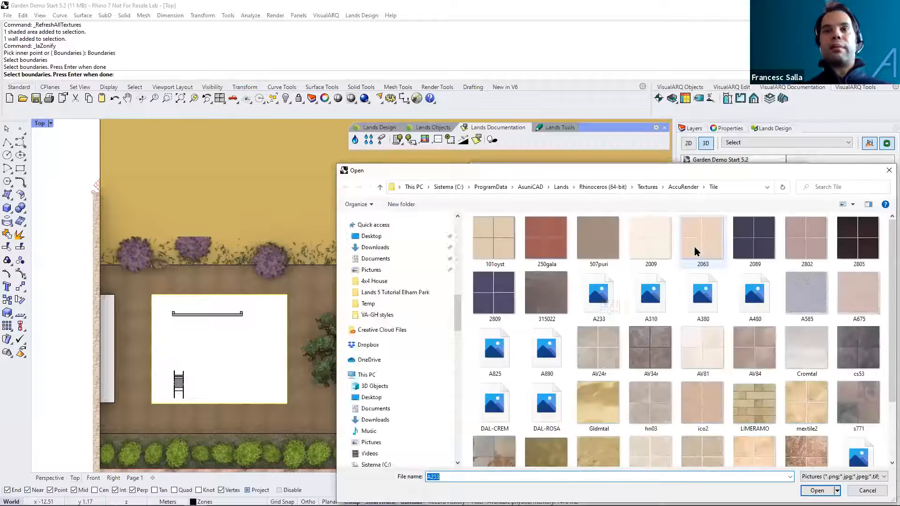
left_click(592, 247)
left_click(816, 491)
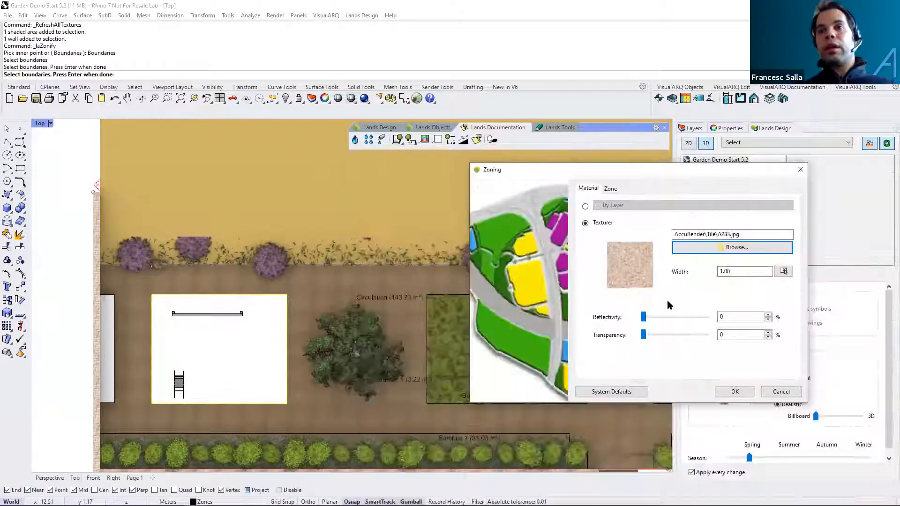
key("Tab")
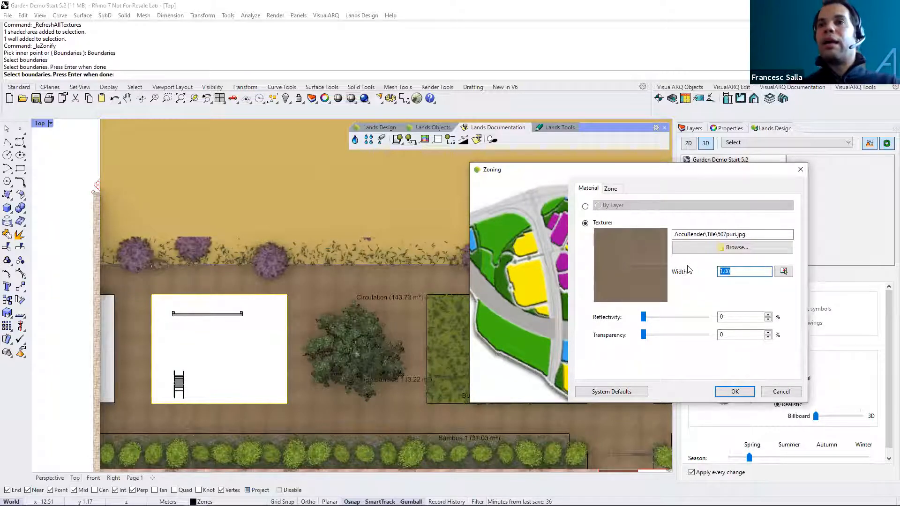
- Set the Playground zone's hatch pattern to Grid60 and accept the zoning settings
left_click(611, 189)
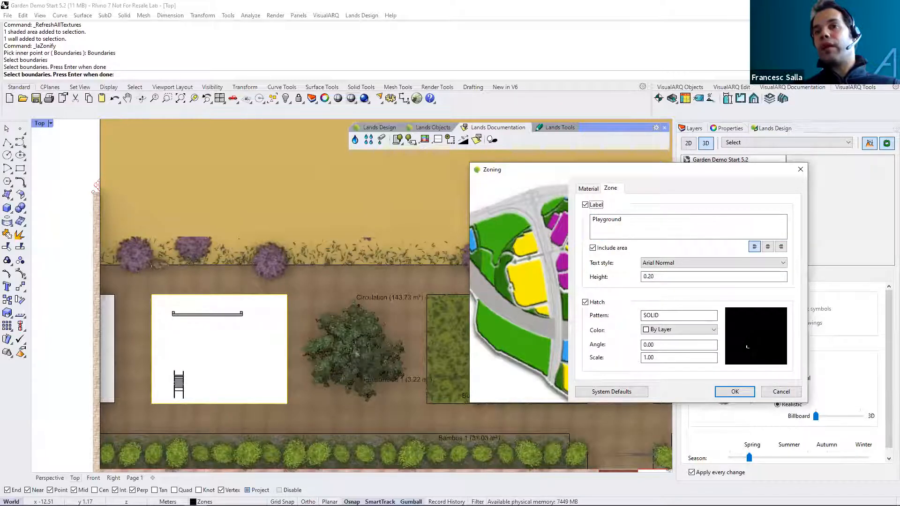
left_click(750, 330)
left_click(668, 221)
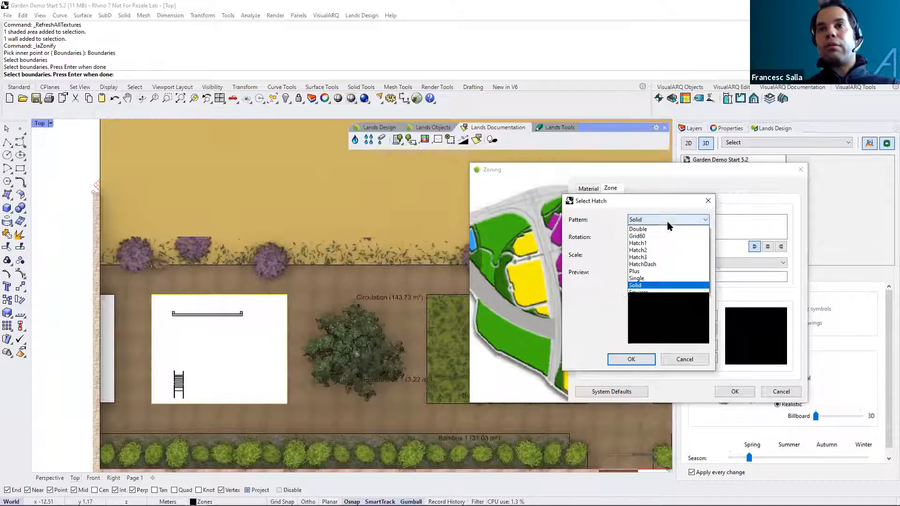
left_click(655, 236)
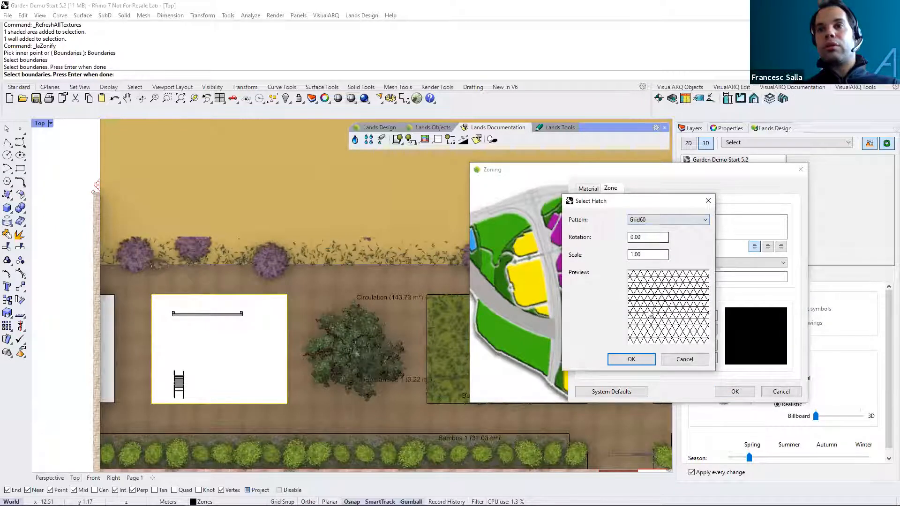
left_click(632, 359)
left_click(733, 392)
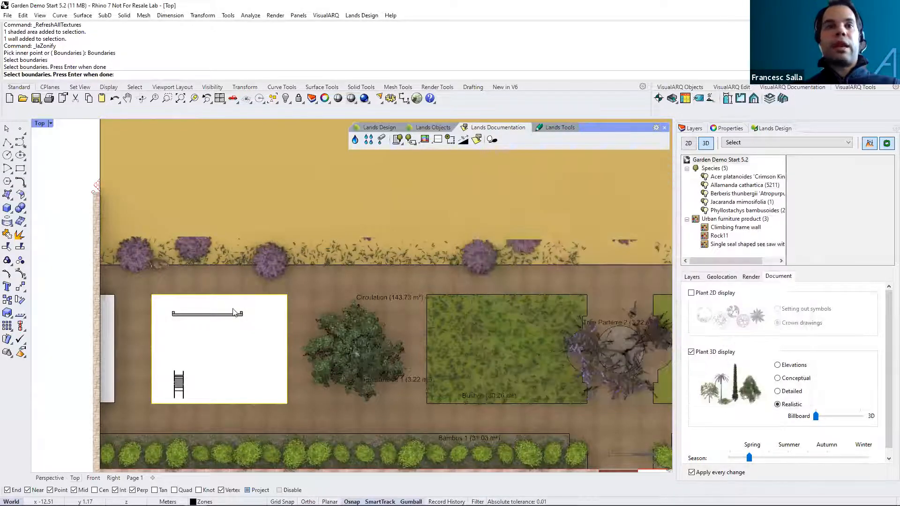
- Place the Playground label just above the play area's upper-left corner and select the new shaded area
scroll(179, 298, "up", 4)
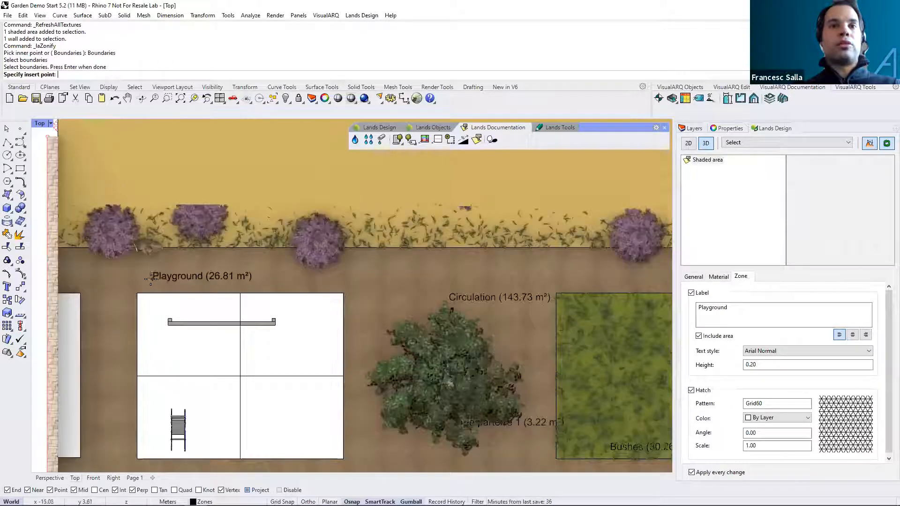
left_click(150, 280)
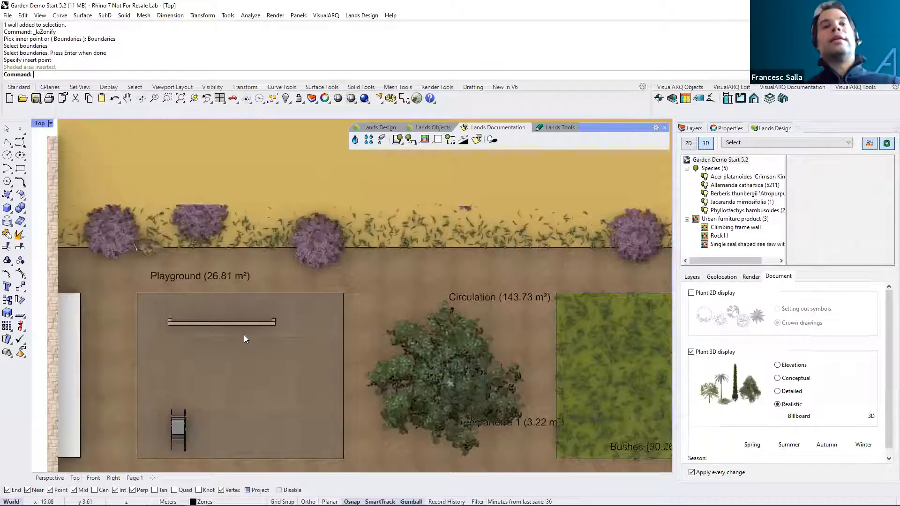
right_click_drag(244, 335, 226, 323)
left_click(244, 334)
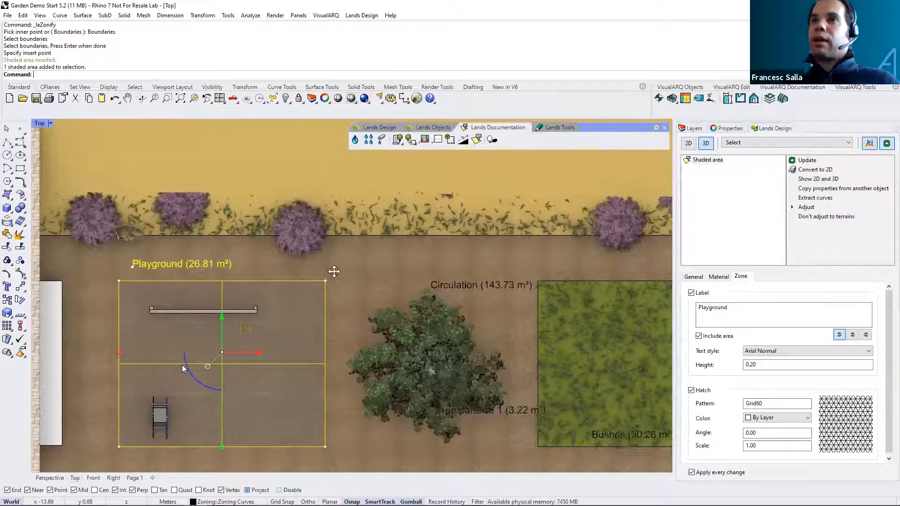
- Set the texture width of the Playground zone's material to 1 and deselect the zone
left_click_drag(730, 313, 692, 314)
left_click(730, 316)
left_click(719, 277)
left_click_drag(832, 361, 815, 364)
type("1")
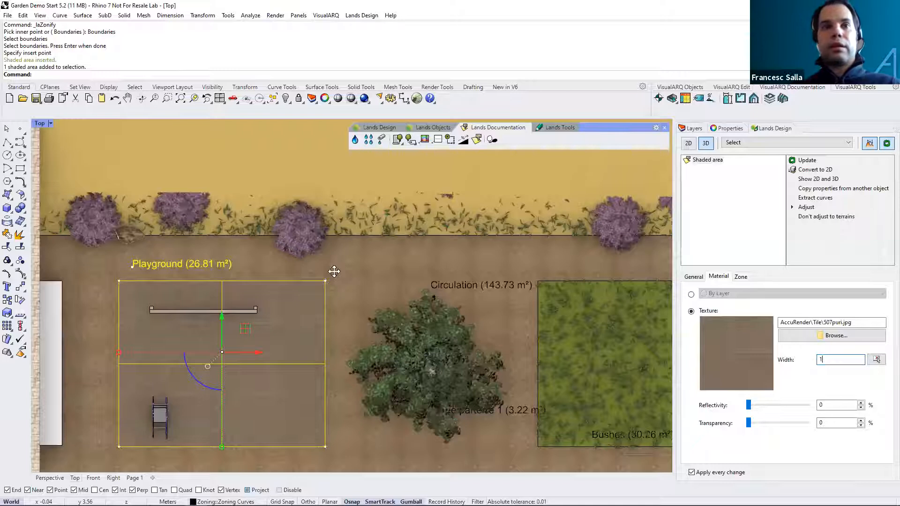
right_click_drag(402, 353, 436, 355)
left_click(47, 331)
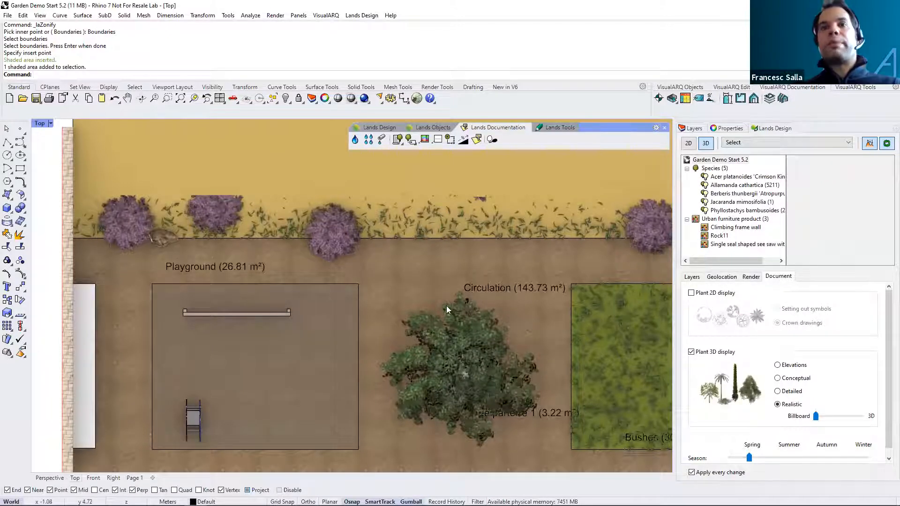
- Switch to the perspective view and set the document's realistic plant display from billboard to full 3D
scroll(448, 309, "down", 5)
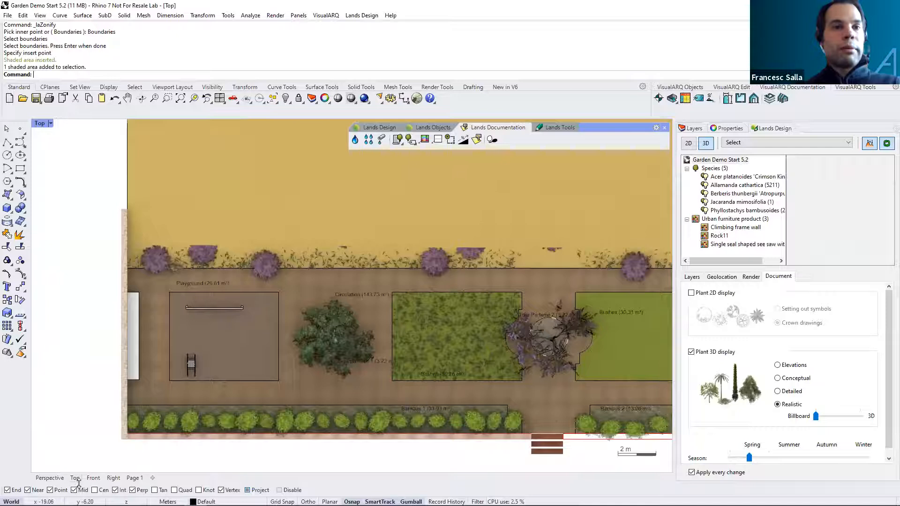
left_click(50, 478)
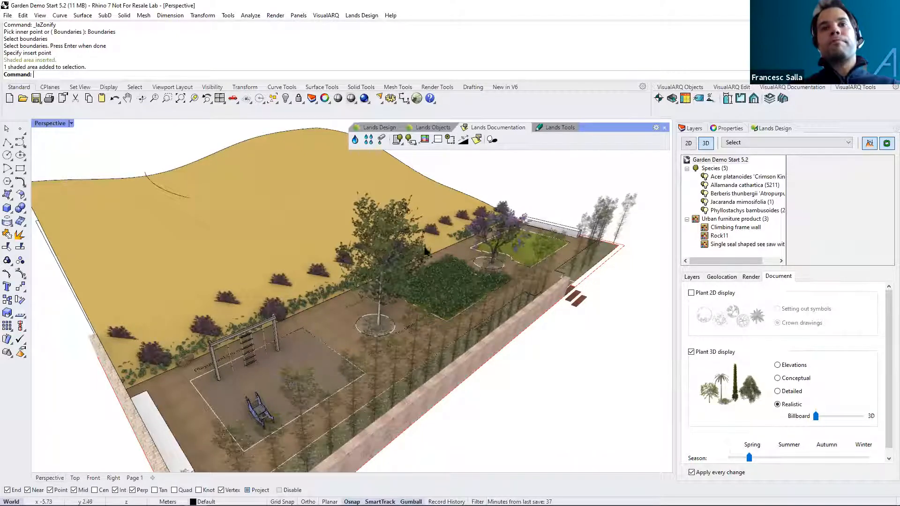
left_click(381, 254)
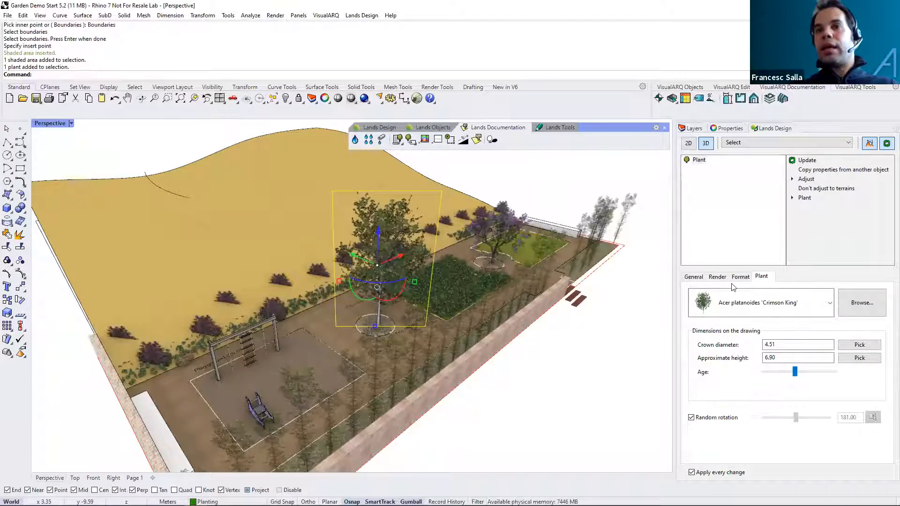
left_click(597, 349)
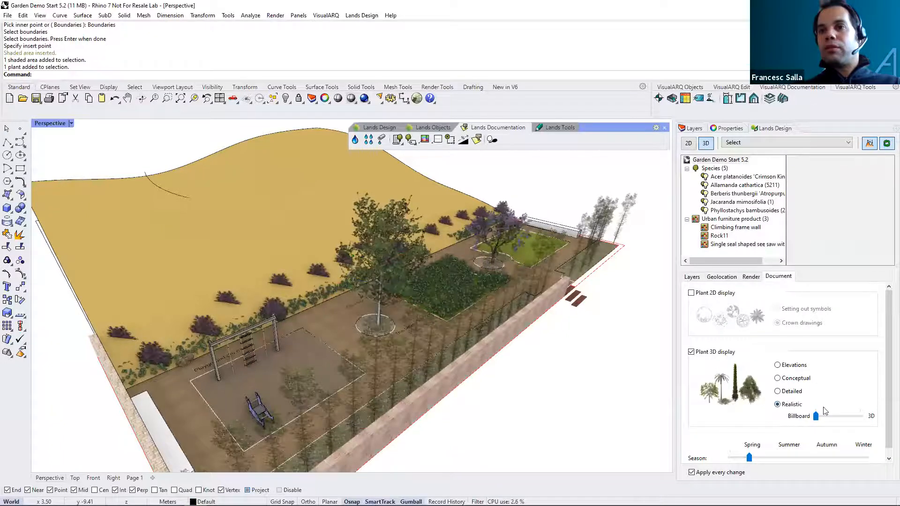
left_click_drag(816, 415, 858, 419)
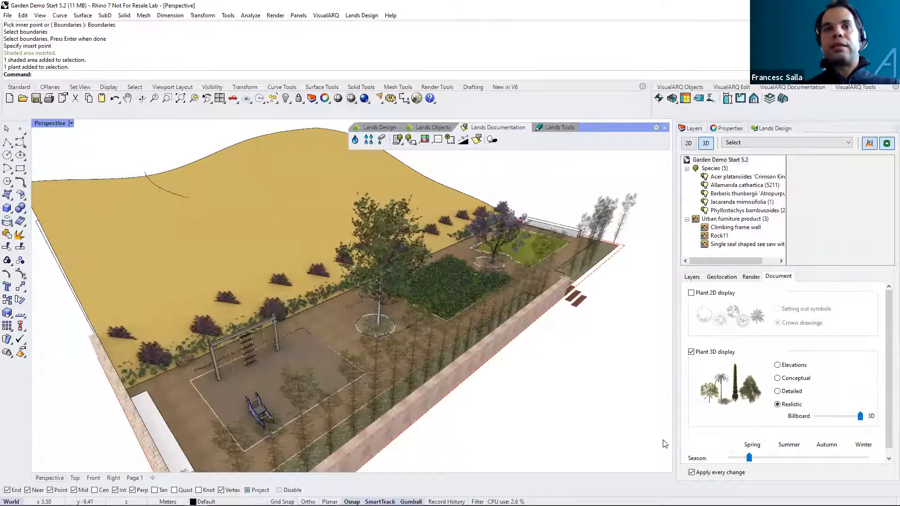
right_click_drag(561, 381, 385, 246)
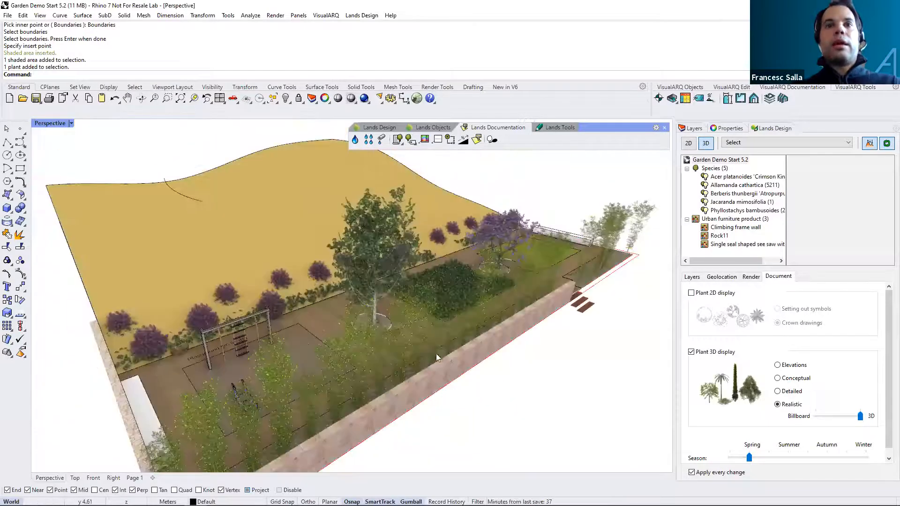
- Change the large Acer platanoides 'Crimson King' tree's species to Jacaranda mimosifolia and delete that tree
left_click(388, 281)
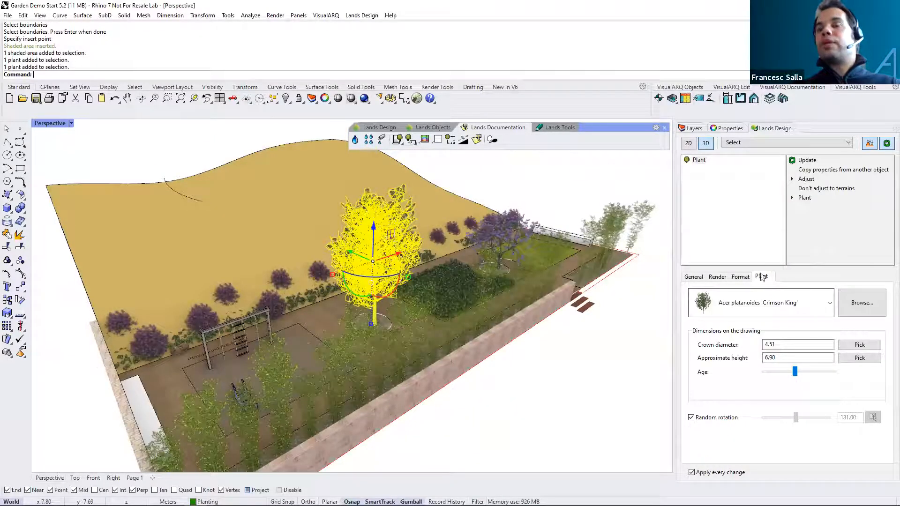
mouse_move(798, 374)
left_mouse_down()
mouse_move(806, 372)
mouse_move(796, 373)
left_mouse_up()
left_click(829, 303)
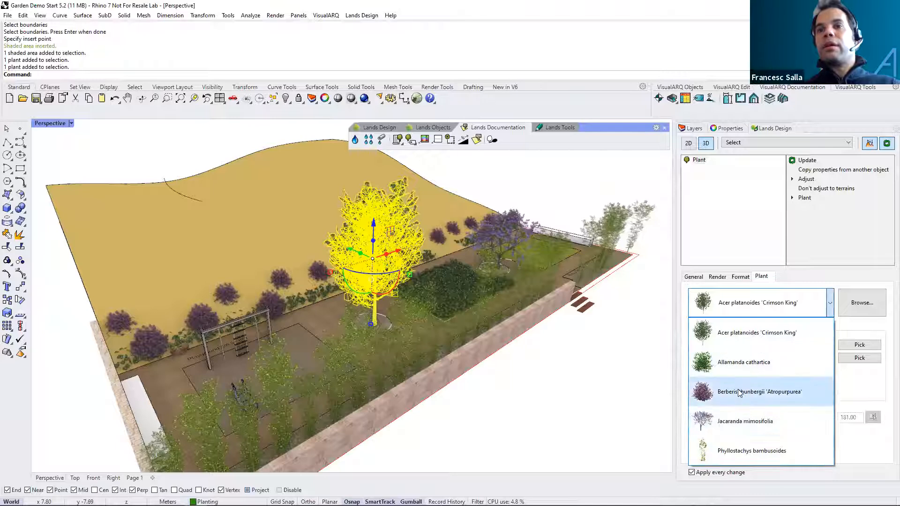
left_click(741, 421)
key("Delete")
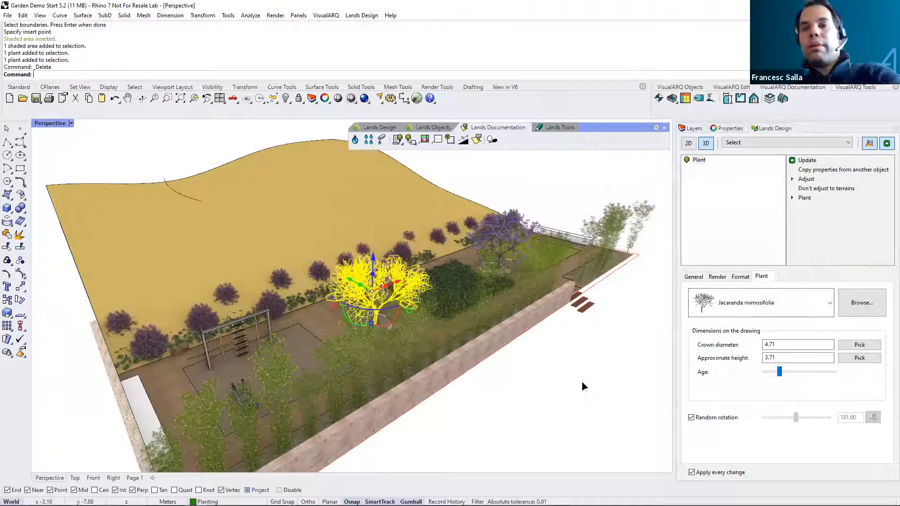
- Start inserting a single plant and open the plant database to choose its species
right_click_drag(513, 306, 450, 325)
scroll(437, 312, "up", 2)
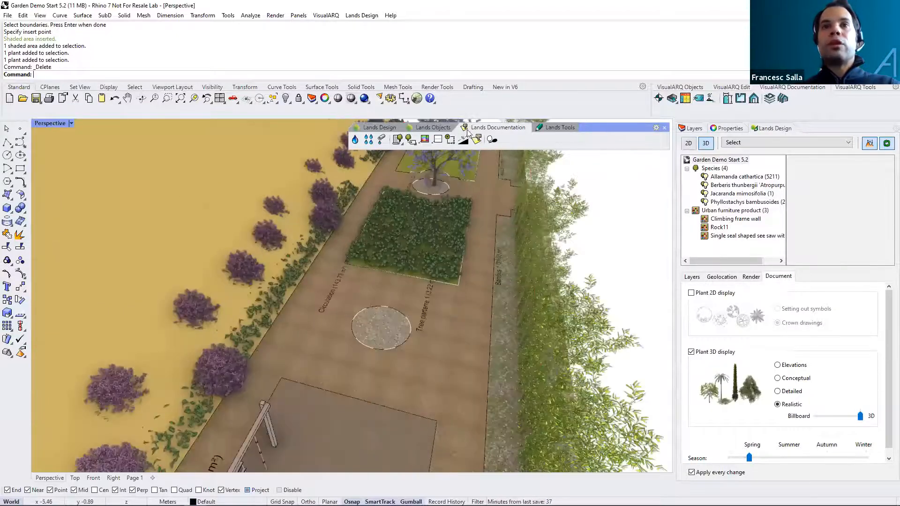
scroll(437, 312, "up", 2)
left_click(425, 127)
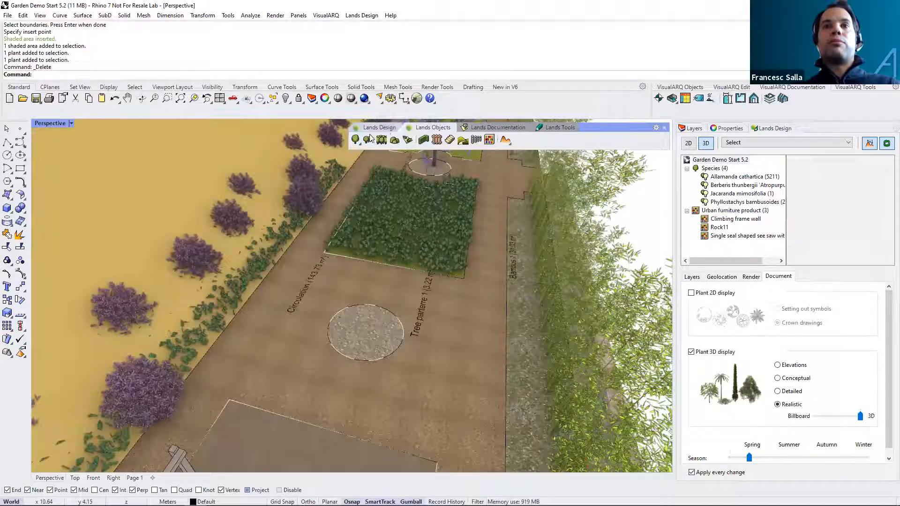
left_click(356, 140)
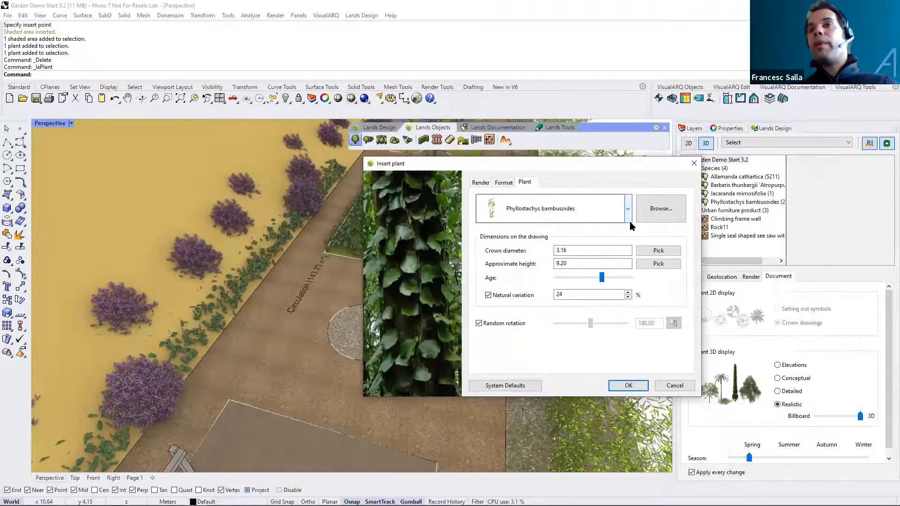
left_click(627, 214)
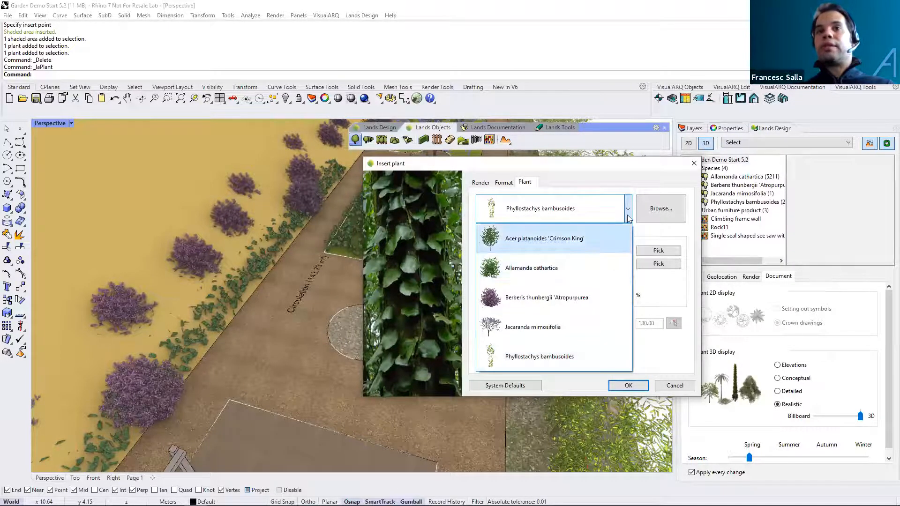
left_click(628, 213)
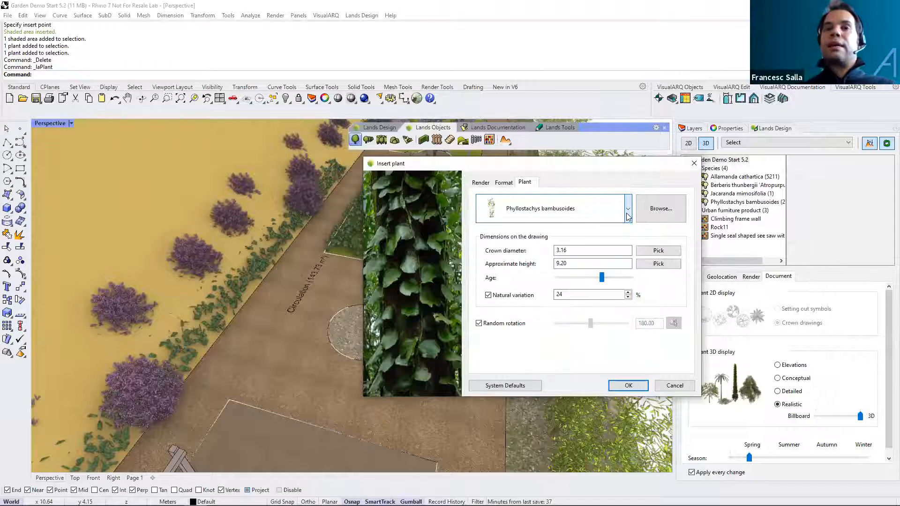
left_click(655, 209)
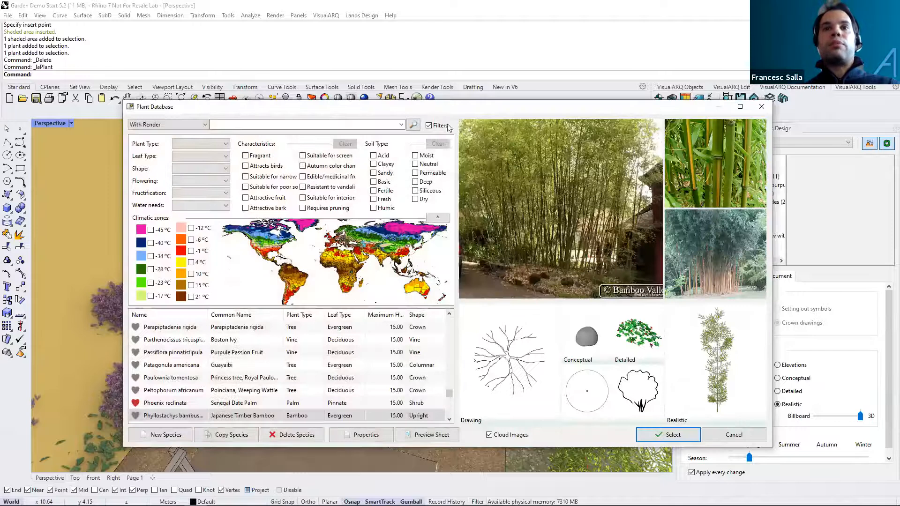
left_click_drag(442, 112, 435, 113)
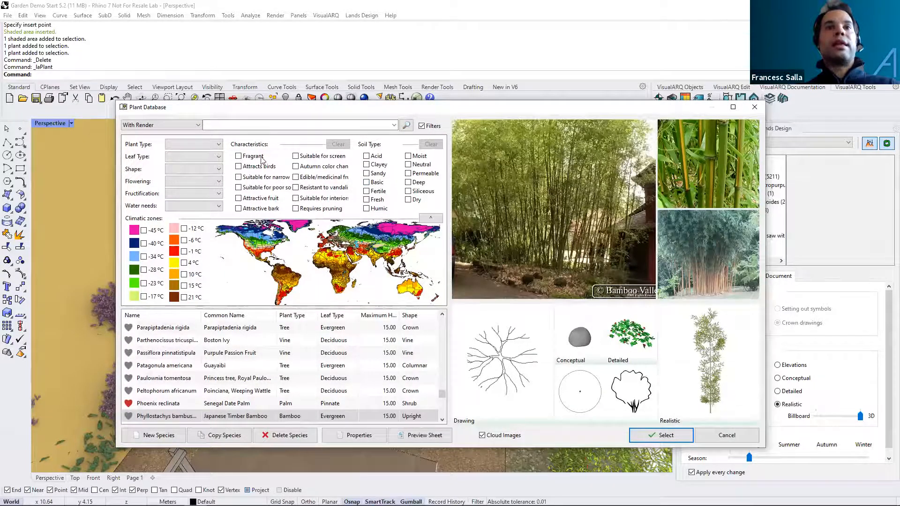
- Look over the plant type and leaf type filters and preview the species Patagonula americana and Paulownia tomentosa
left_click(177, 145)
left_click(178, 150)
left_click(180, 158)
left_click(181, 157)
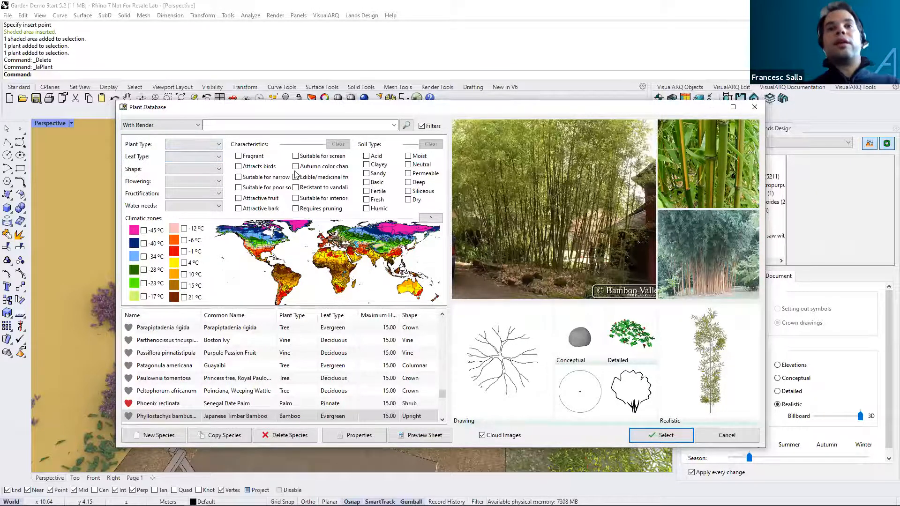
left_click(168, 364)
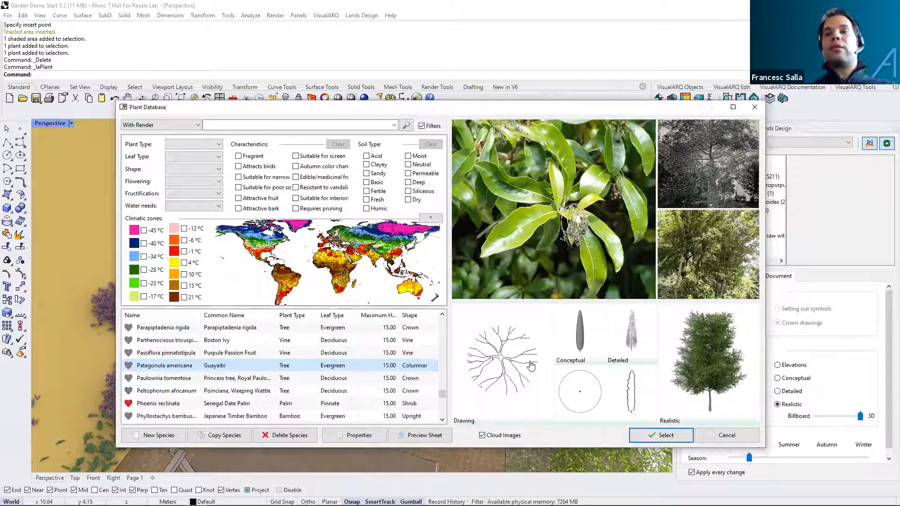
left_click(192, 380)
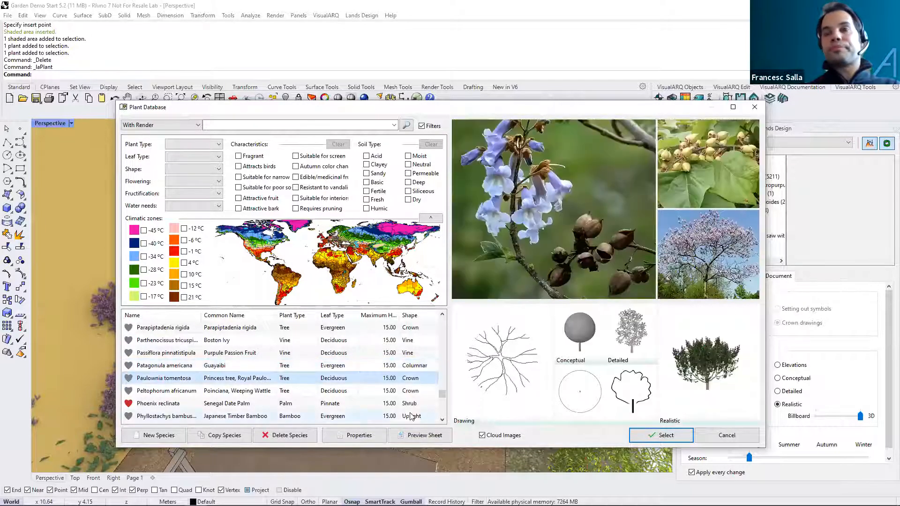
- Search the plant database for lemon and pick the species Citrus lemon
left_click(244, 125)
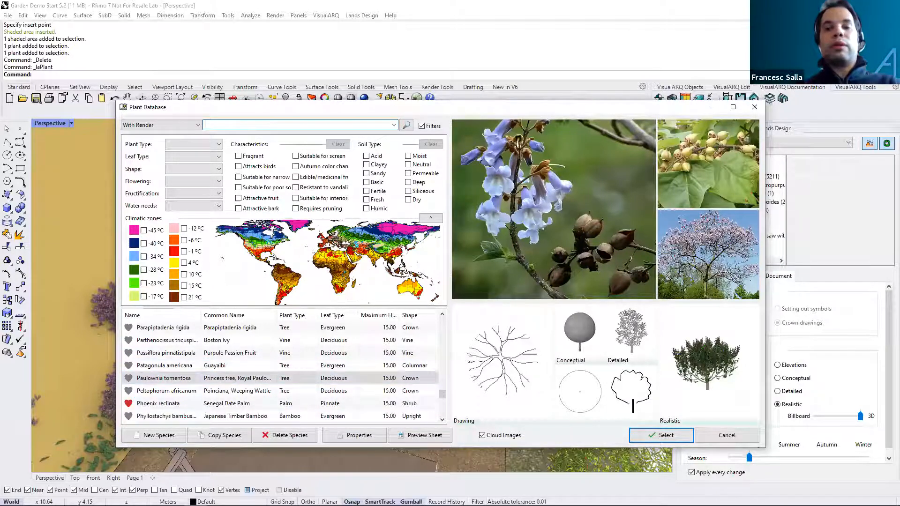
key("Return")
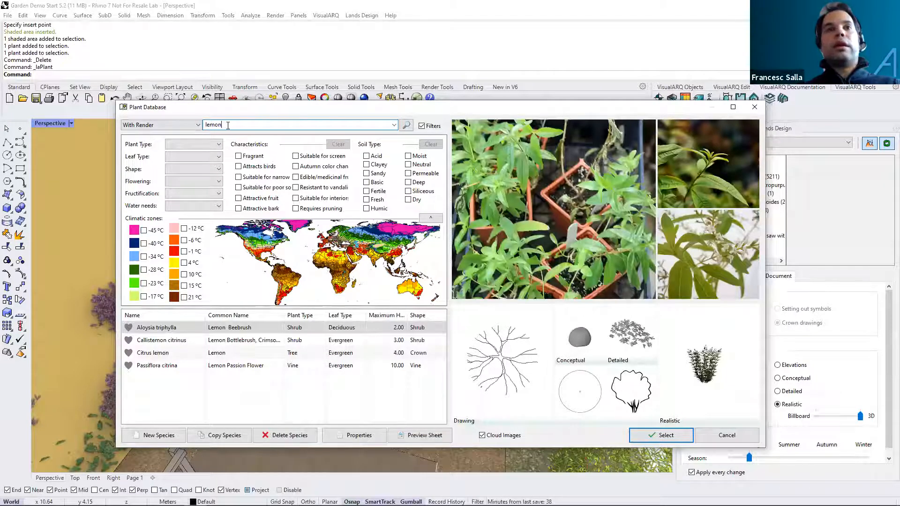
left_click(159, 353)
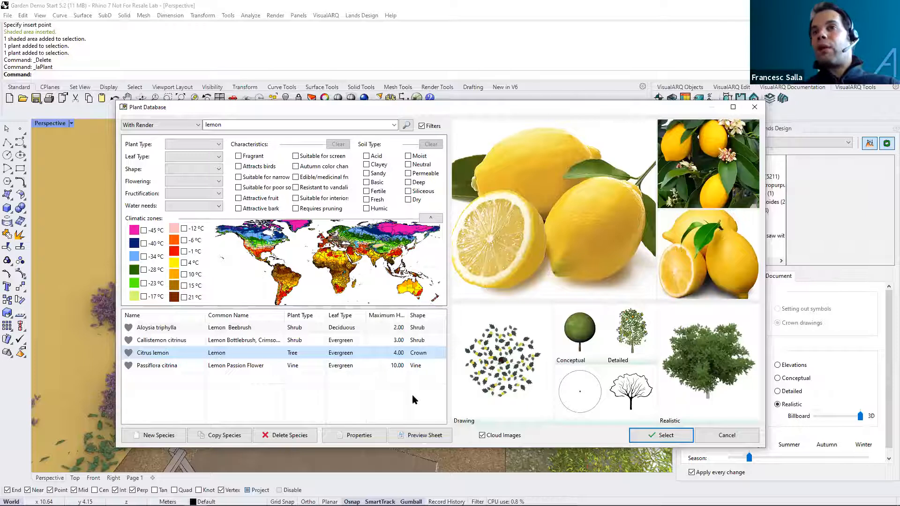
- Open the Citrus lemon properties, enable editing and review its morphology, characteristics and display settings
left_click(356, 436)
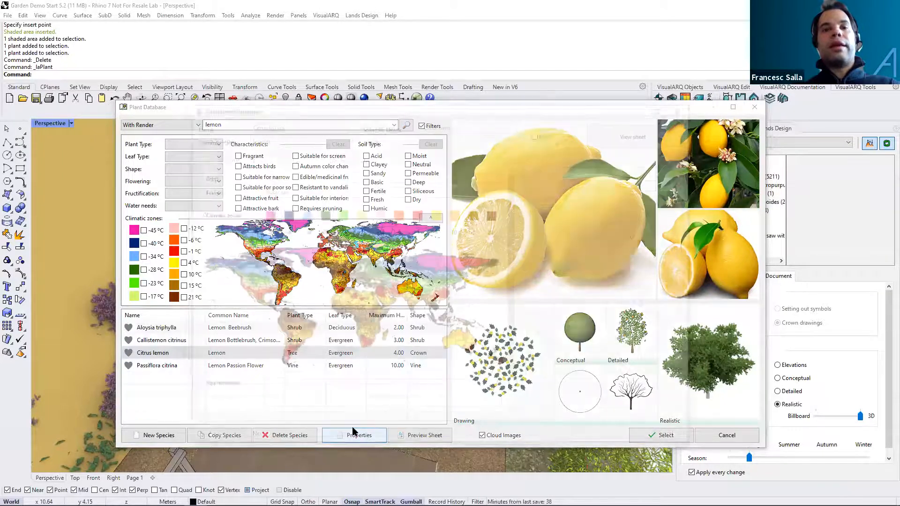
left_click(539, 133)
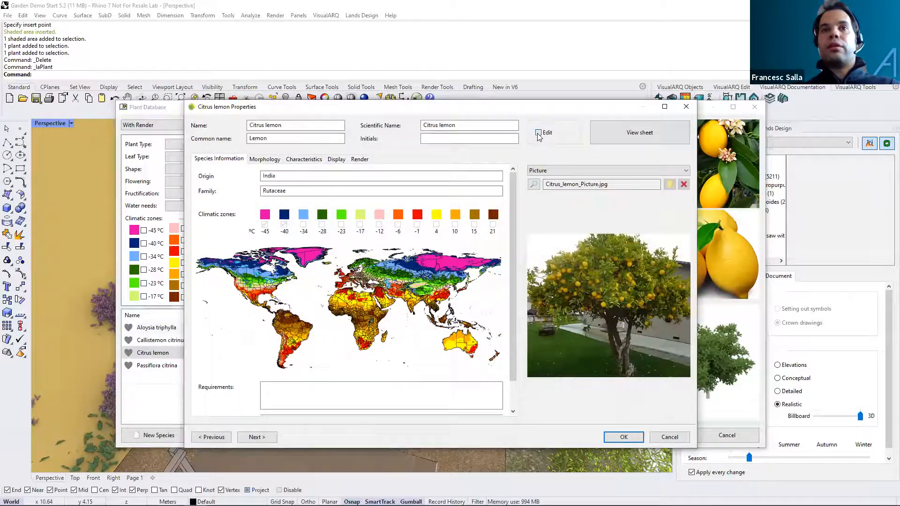
left_click(274, 160)
left_click(296, 160)
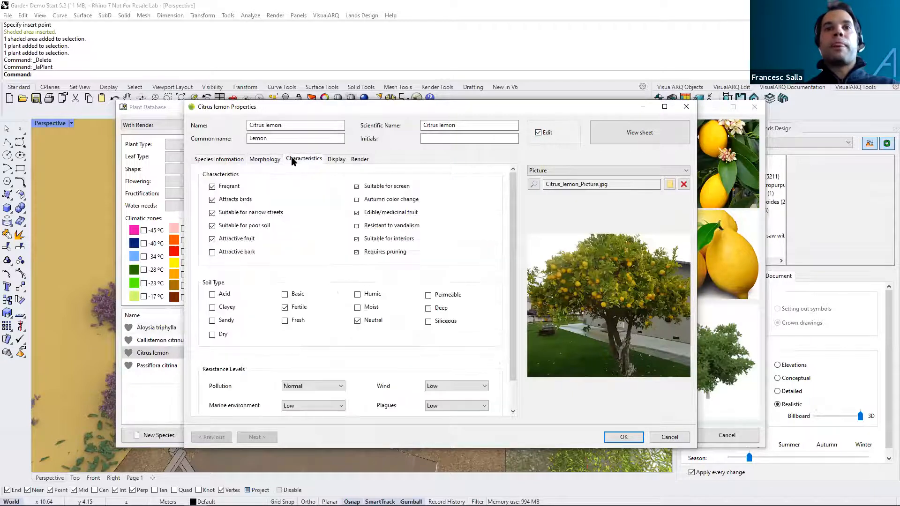
left_click(331, 160)
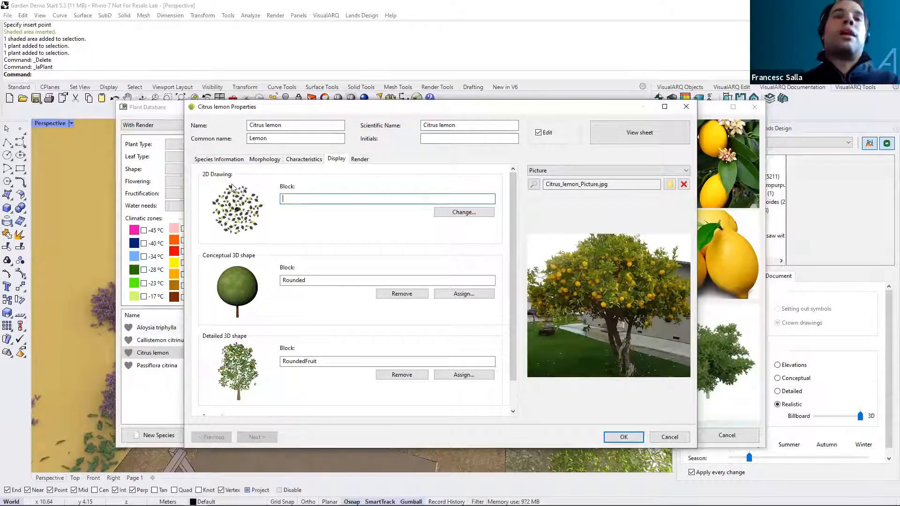
- Change the Citrus lemon species' 2D drawing block to the pinus pinaster crown from the block library
left_click(454, 212)
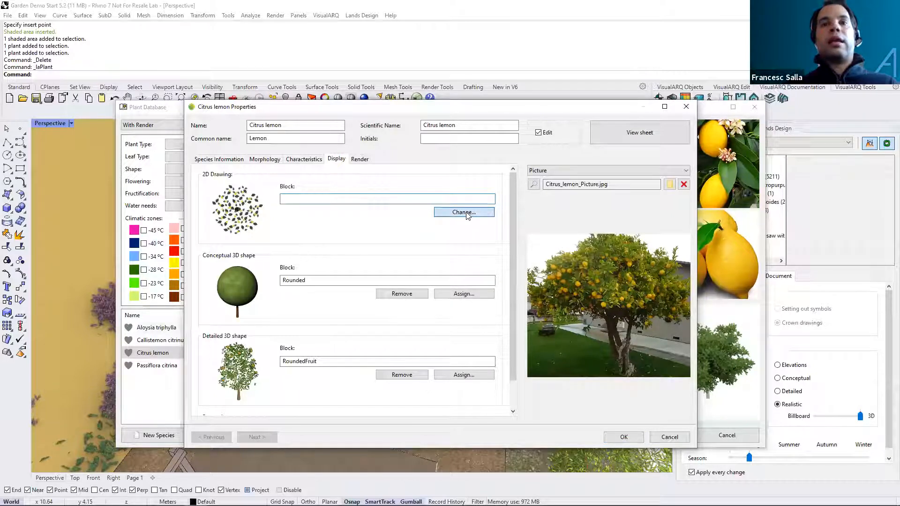
left_click(464, 214)
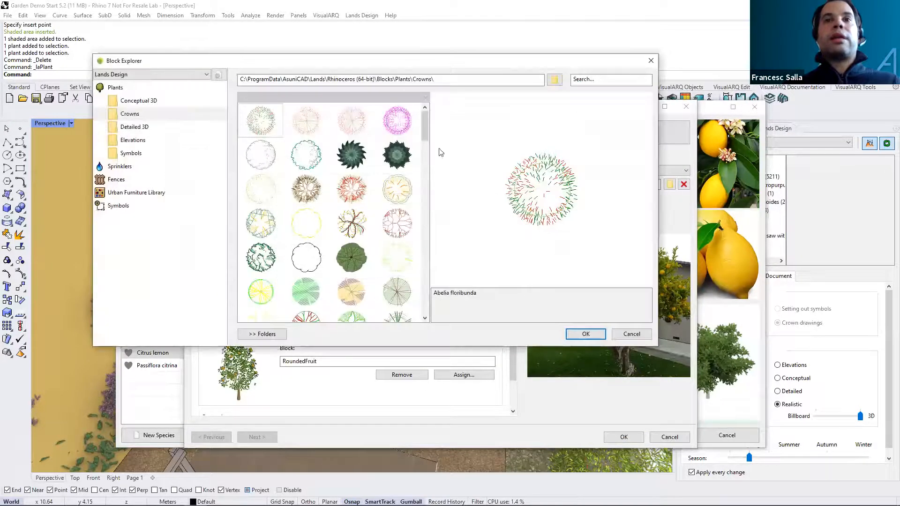
scroll(427, 125, "down", 5)
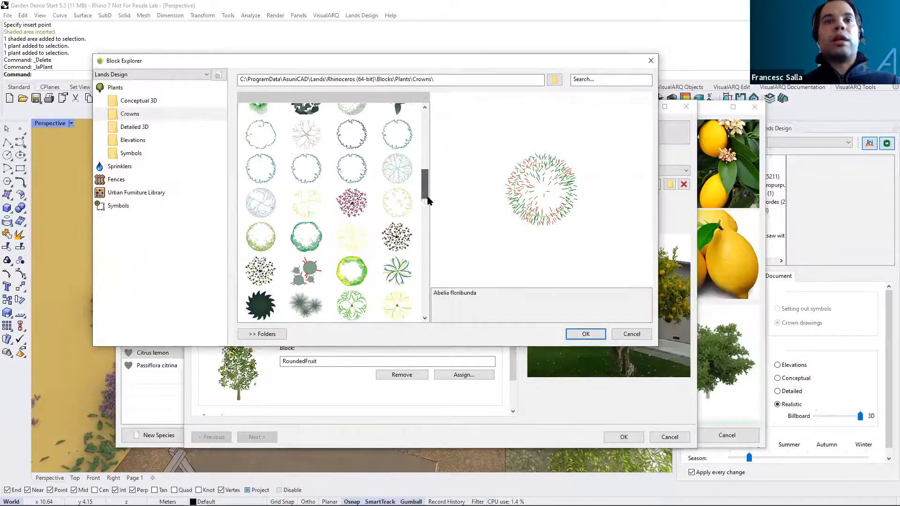
scroll(427, 255, "down", 3)
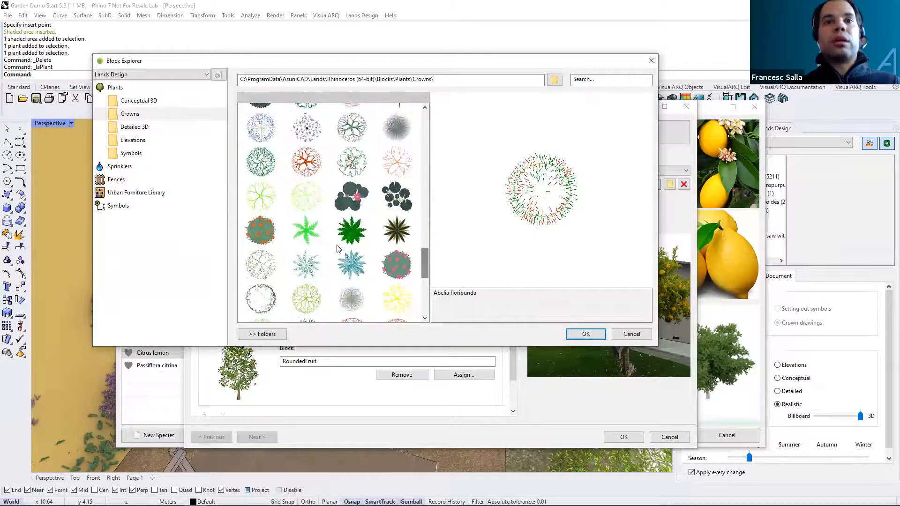
left_click(406, 289)
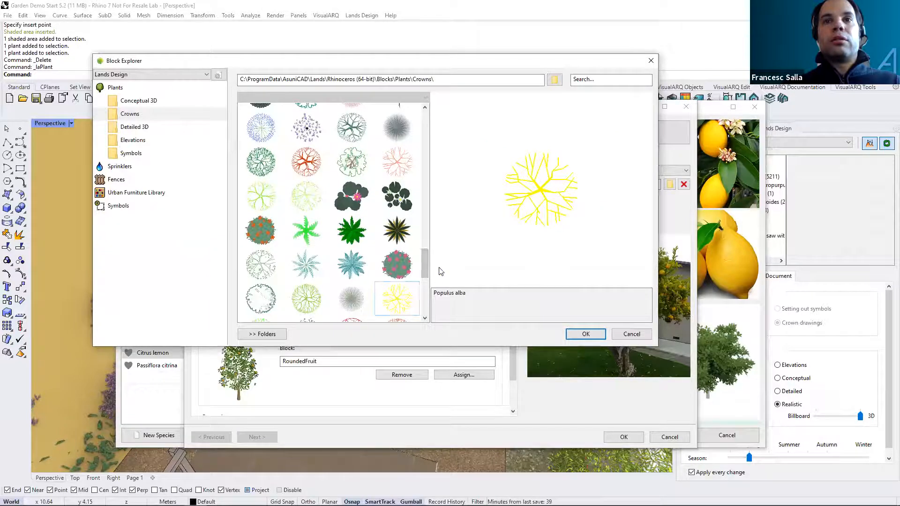
left_click(307, 299)
left_click(261, 299)
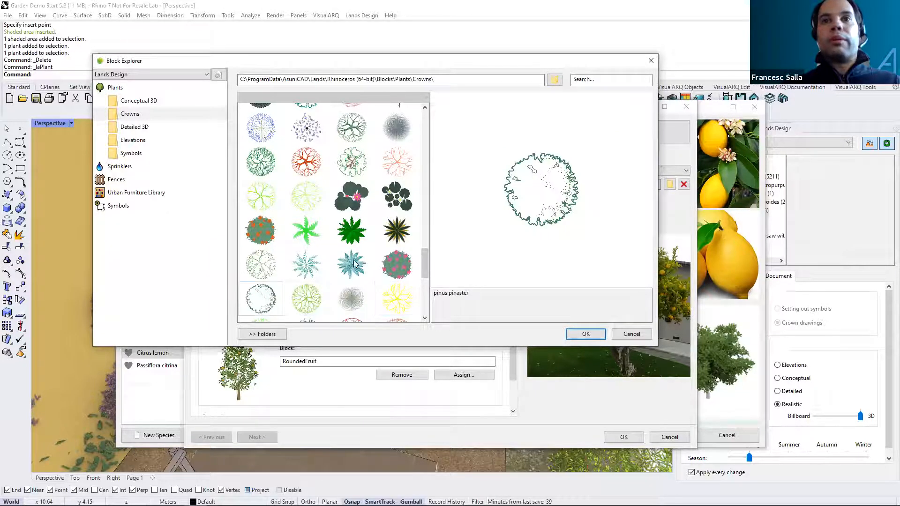
scroll(427, 282, "down", 4)
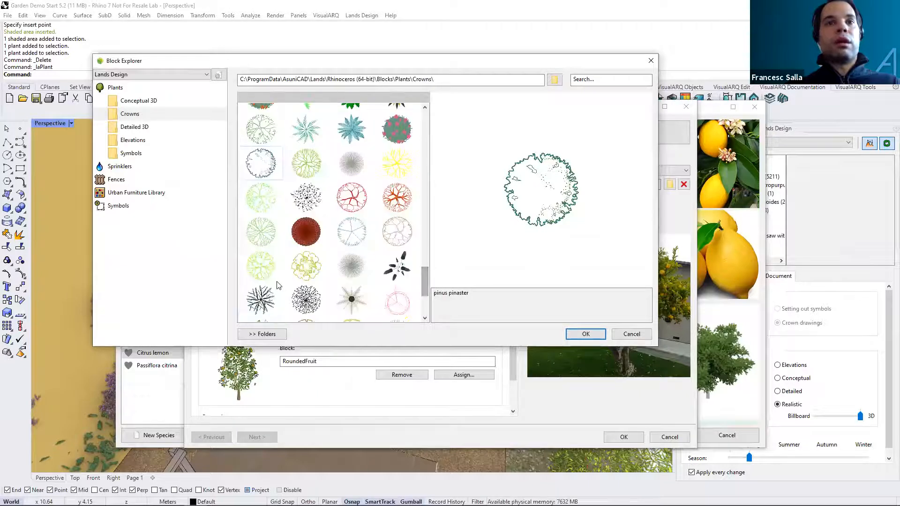
left_click(585, 335)
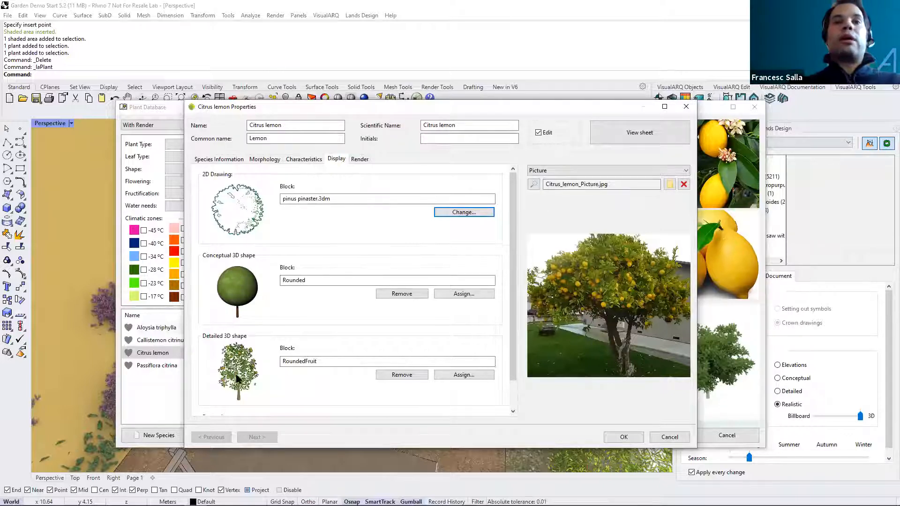
- Open the lemon's realistic shape in the plant editor and set Conicidad to 81, branch Ángulo to 51 and Horizontal to 27
left_click(361, 159)
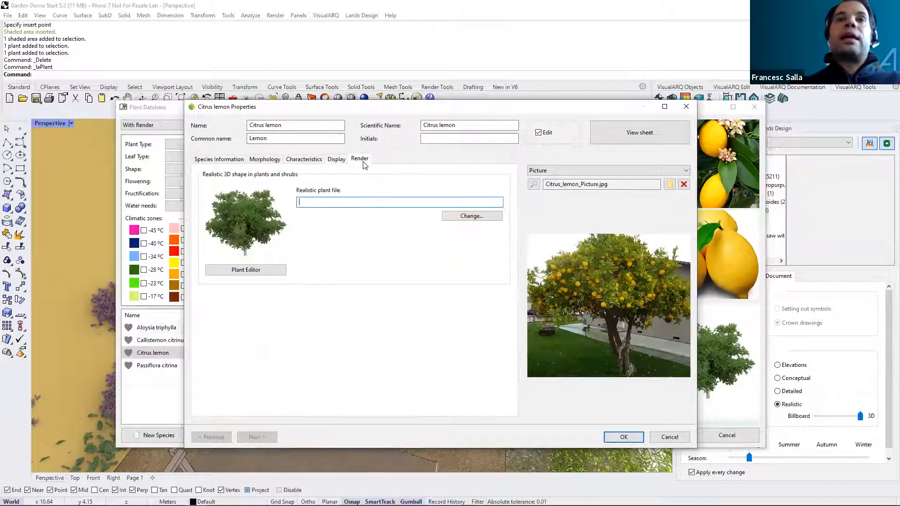
left_click(254, 272)
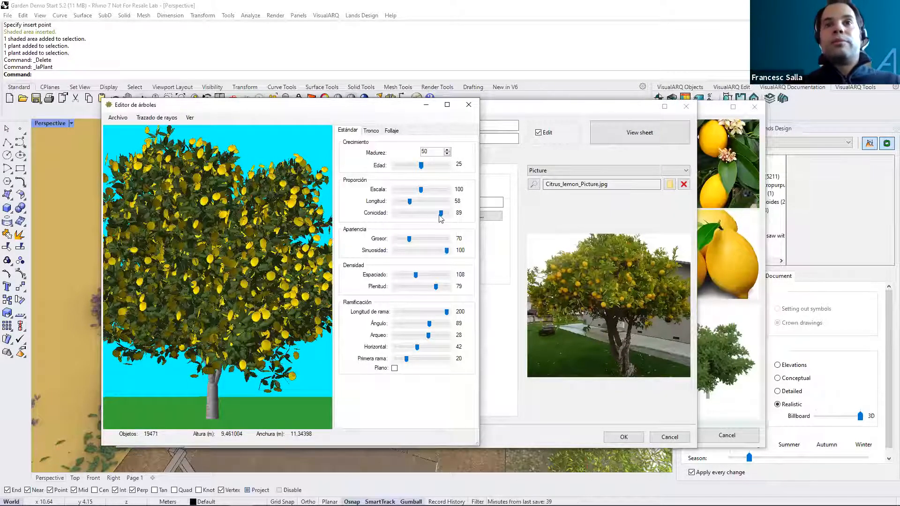
mouse_move(441, 216)
left_mouse_down()
mouse_move(423, 216)
mouse_move(437, 214)
left_mouse_up()
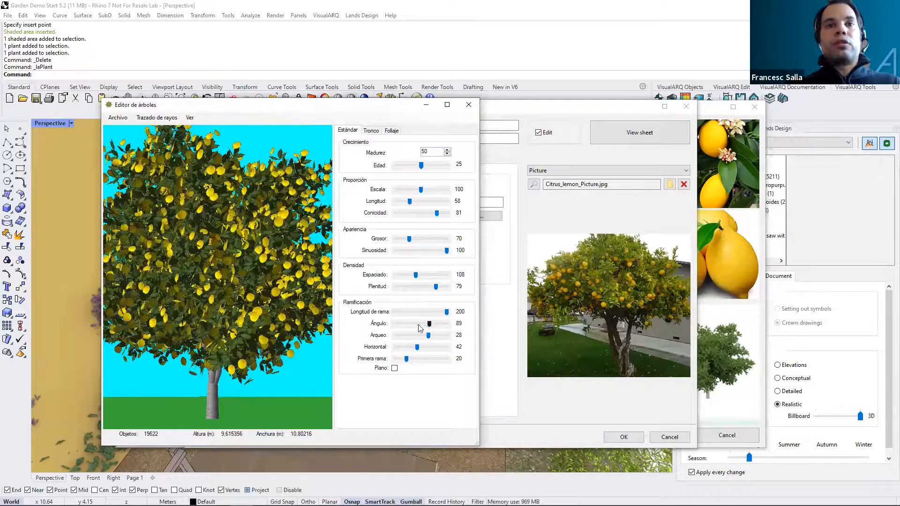
left_click_drag(419, 328, 414, 324)
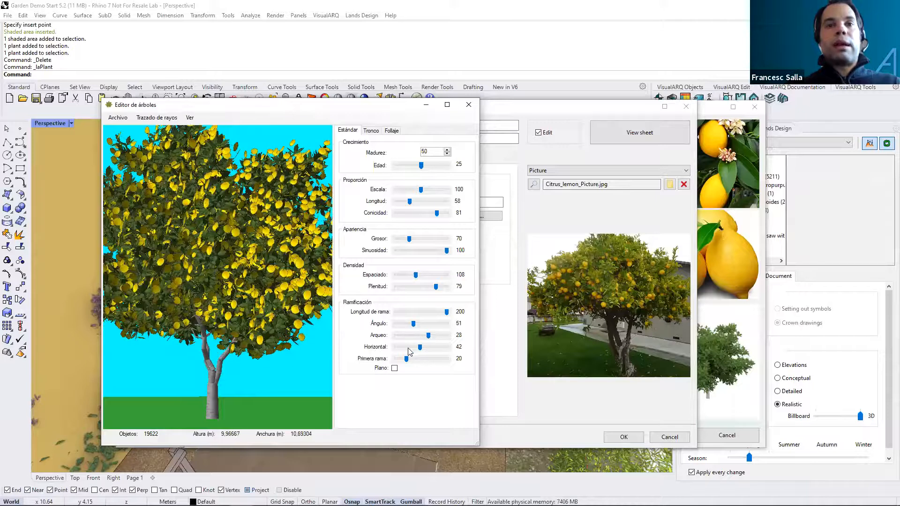
left_click(407, 349)
left_click_drag(419, 348, 409, 348)
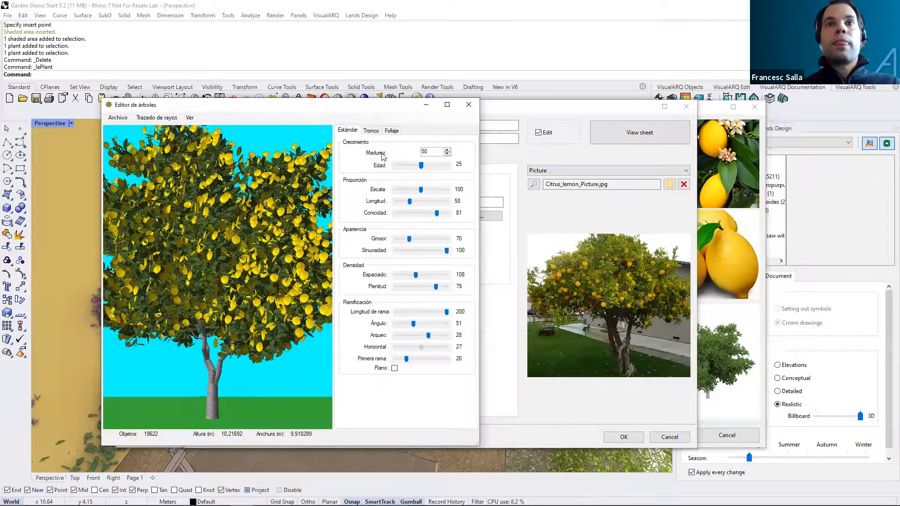
- Review the lemon tree's trunk and foliage settings, switching its flowers/fruit off and back on
left_click(373, 131)
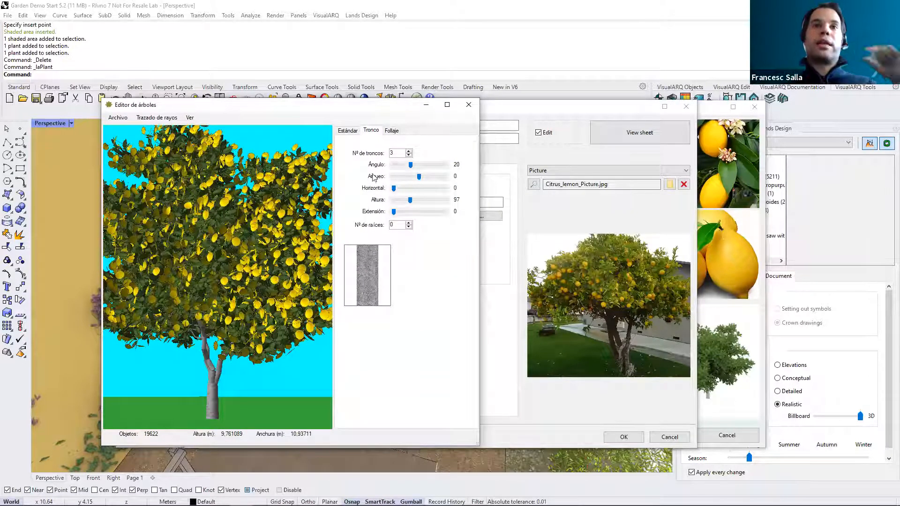
left_click(389, 131)
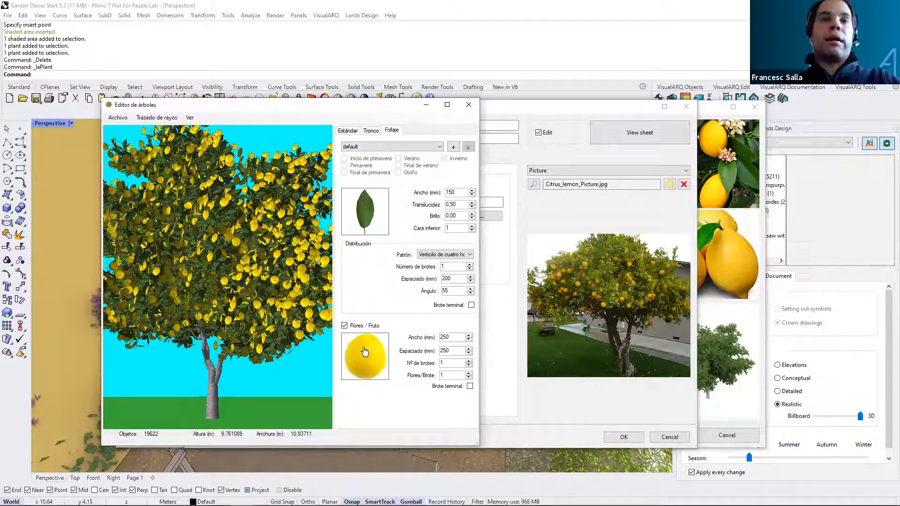
left_click(345, 325)
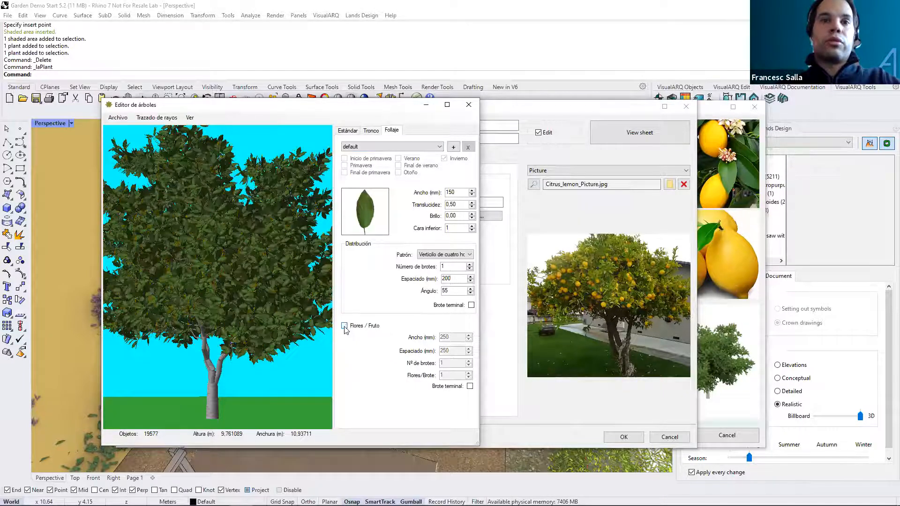
left_click(345, 327)
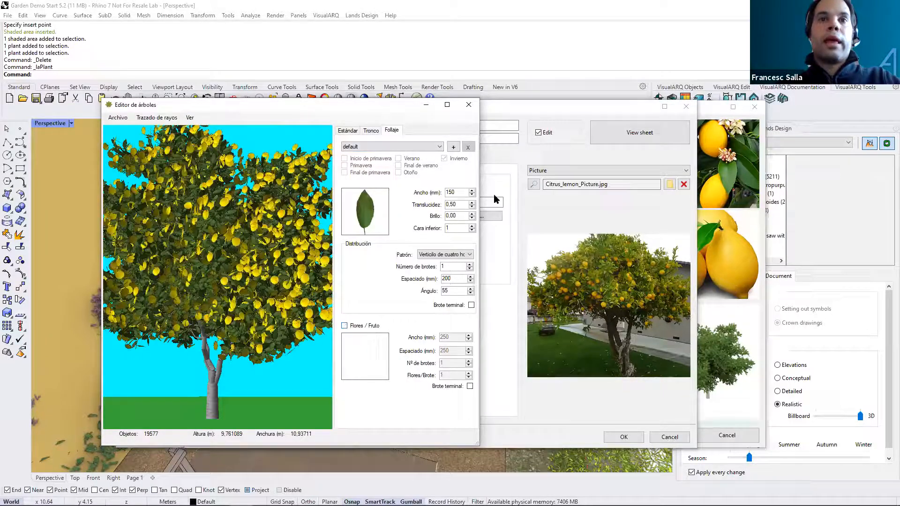
- Preview the lemon tree's seasonal foliage definitions, New definition 2 and New definition 4
left_click(428, 149)
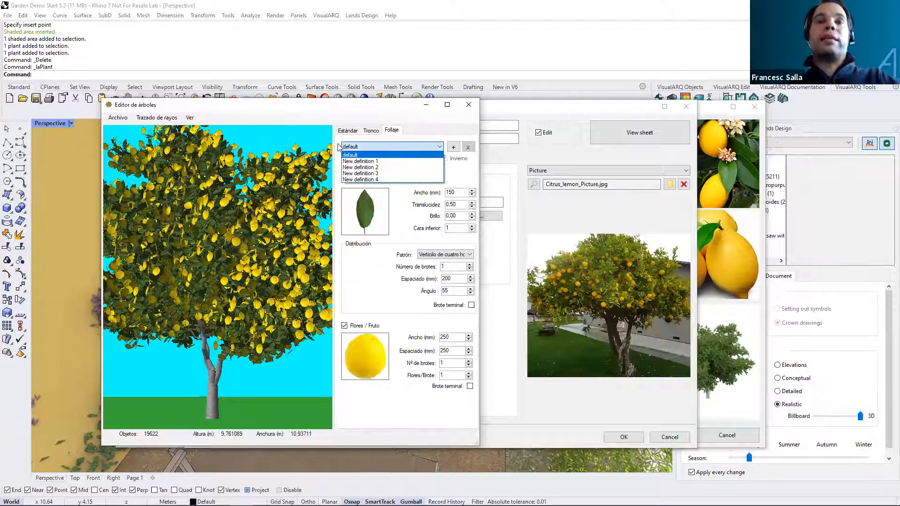
left_click(376, 168)
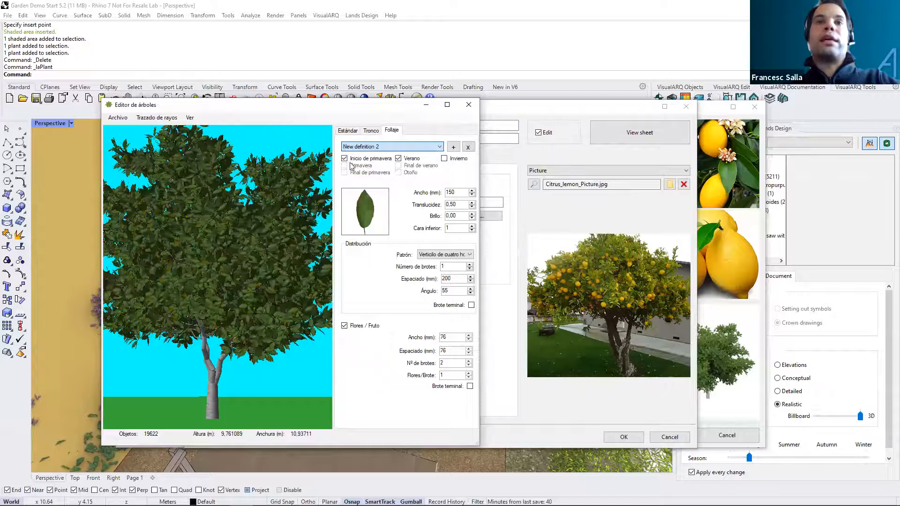
left_click(375, 146)
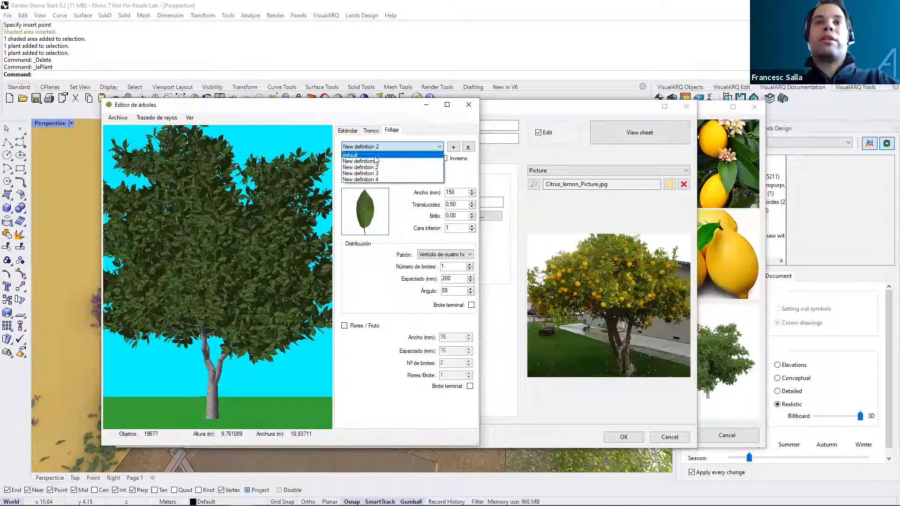
left_click(370, 181)
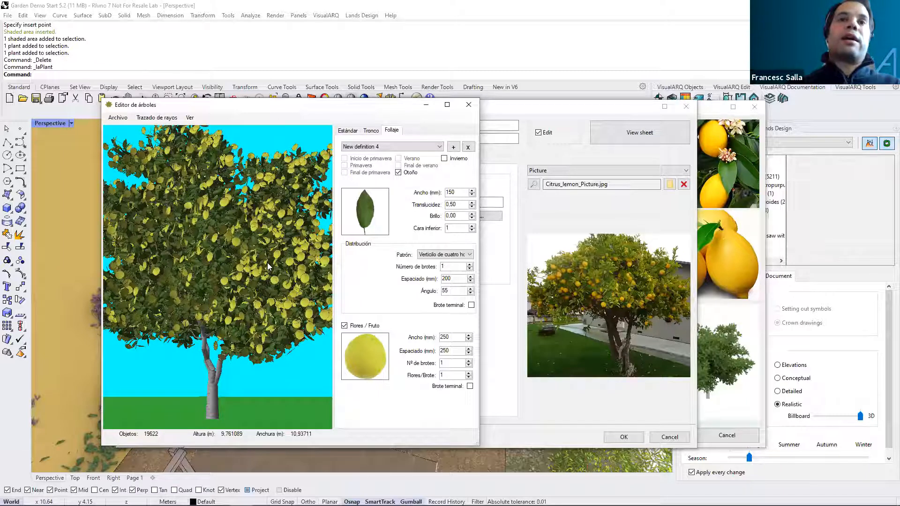
left_click(359, 147)
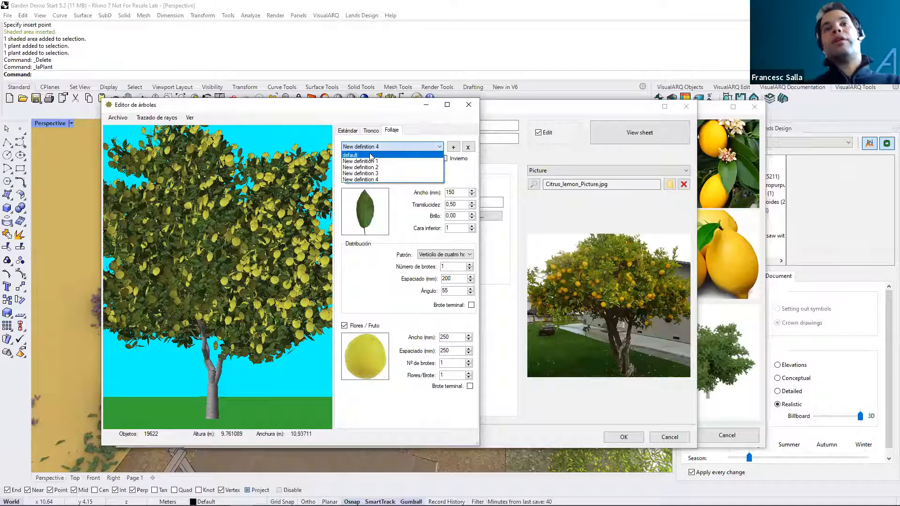
left_click(373, 148)
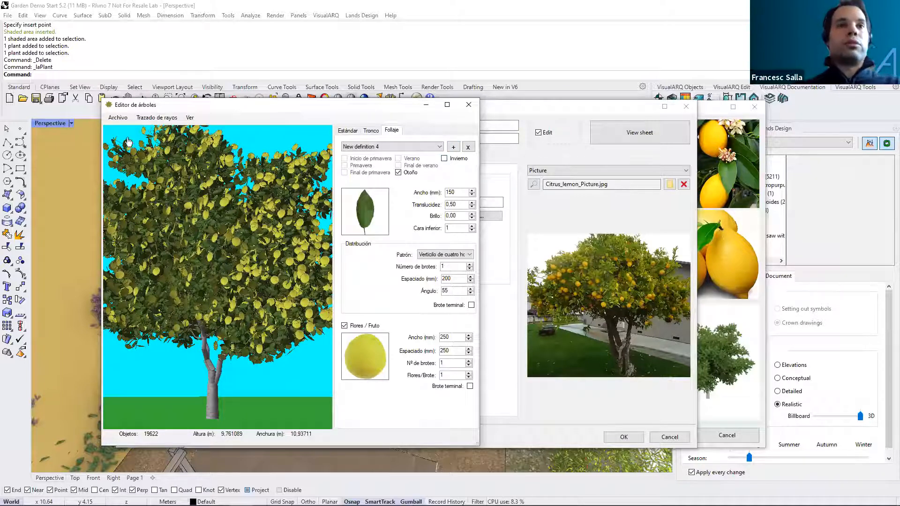
- Try a new conifer in the plant editor with branch Ángulo 71 and Horizontal 41, then close it without saving
left_click(124, 122)
mouse_move(133, 128)
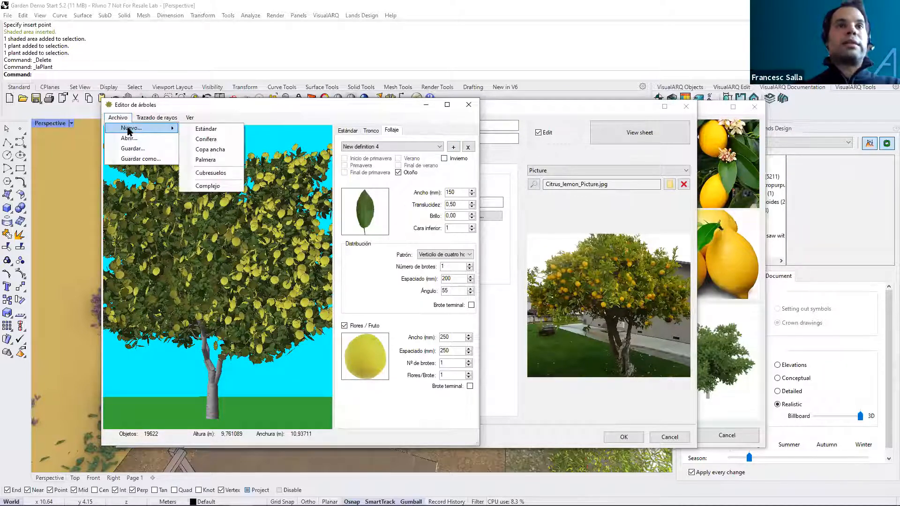
left_click(206, 139)
left_click(443, 285)
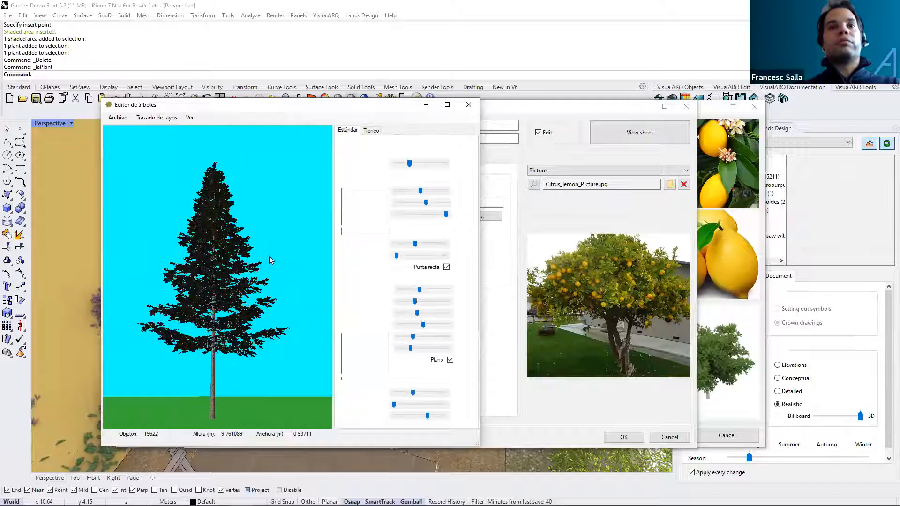
left_click_drag(422, 313, 419, 336)
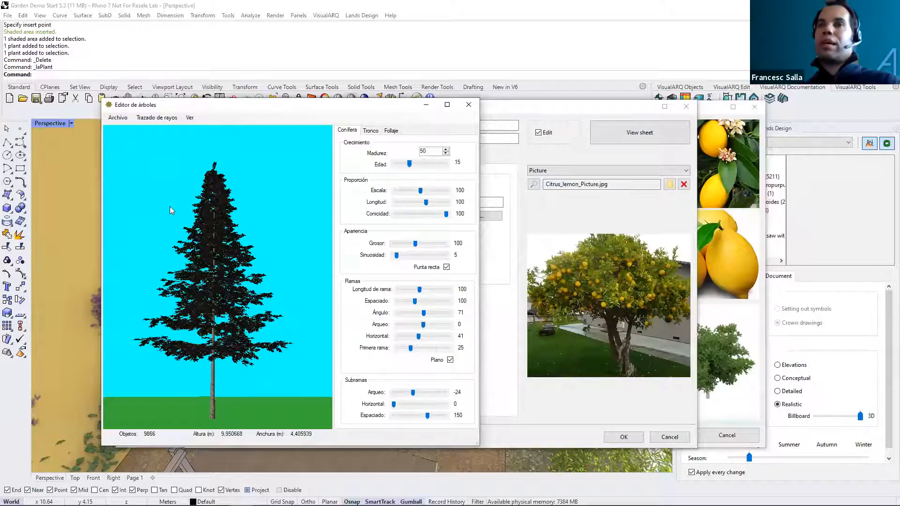
left_click(469, 104)
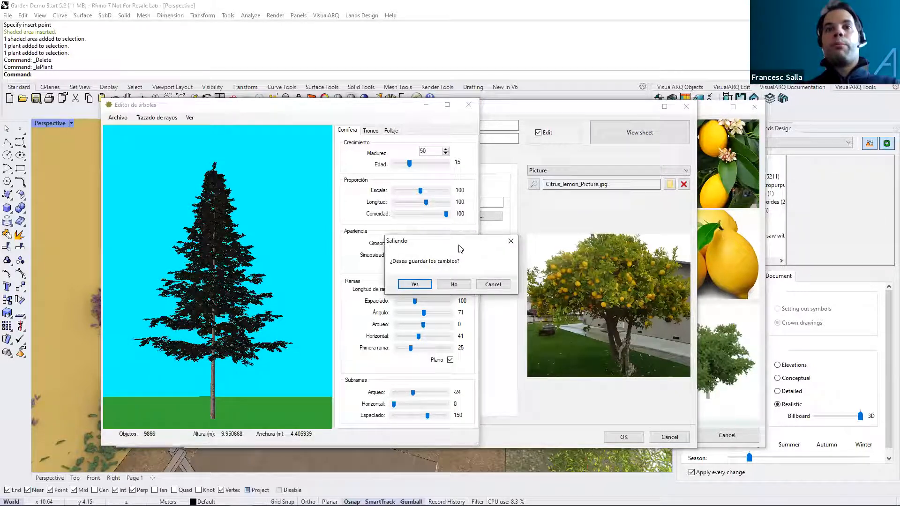
left_click(454, 284)
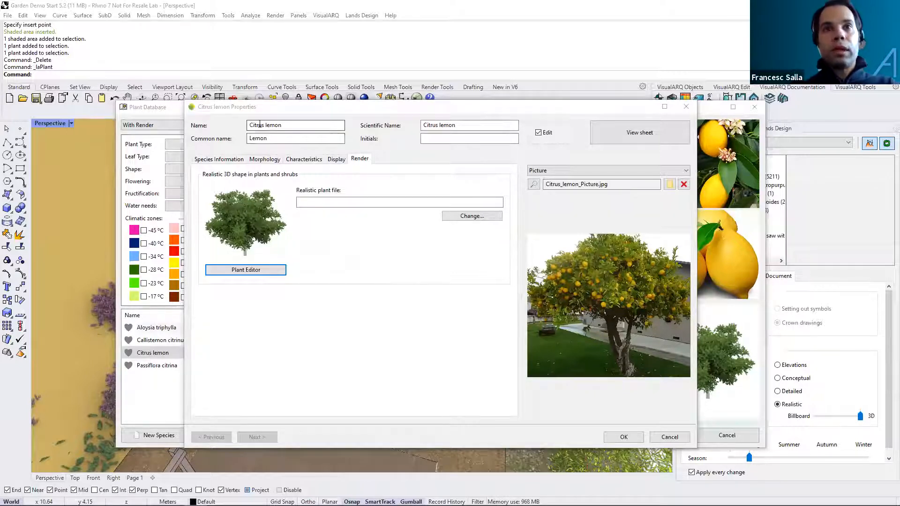
- Accept the Citrus lemon species for insertion and adjust its age to a 3.28 crown diameter and 2.72 approximate height
left_click(613, 438)
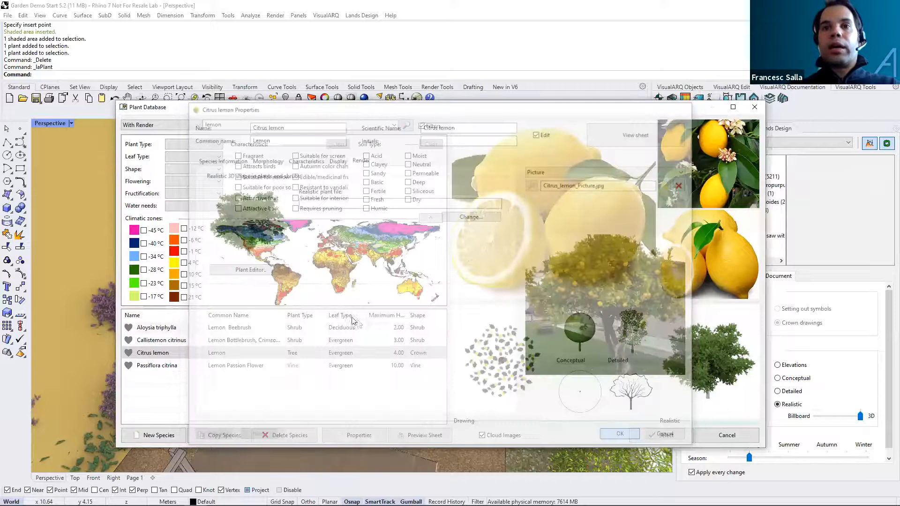
left_click(641, 439)
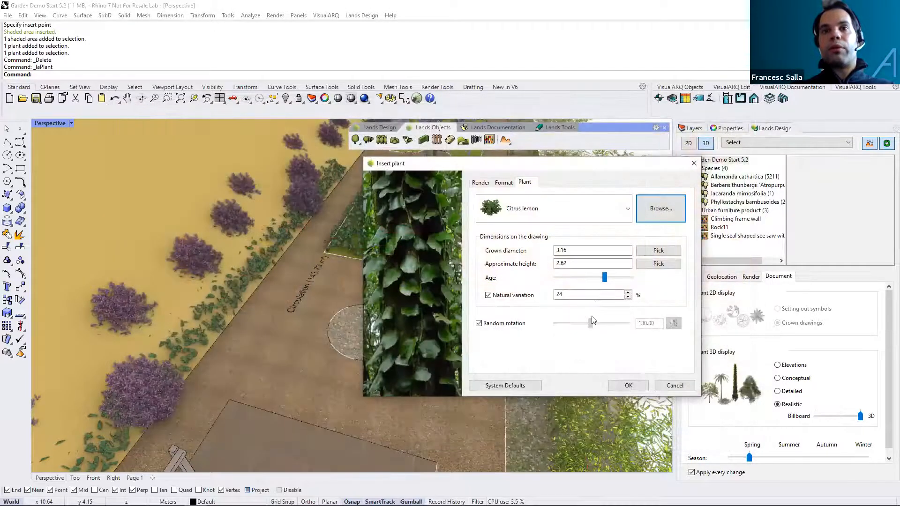
left_click(595, 278)
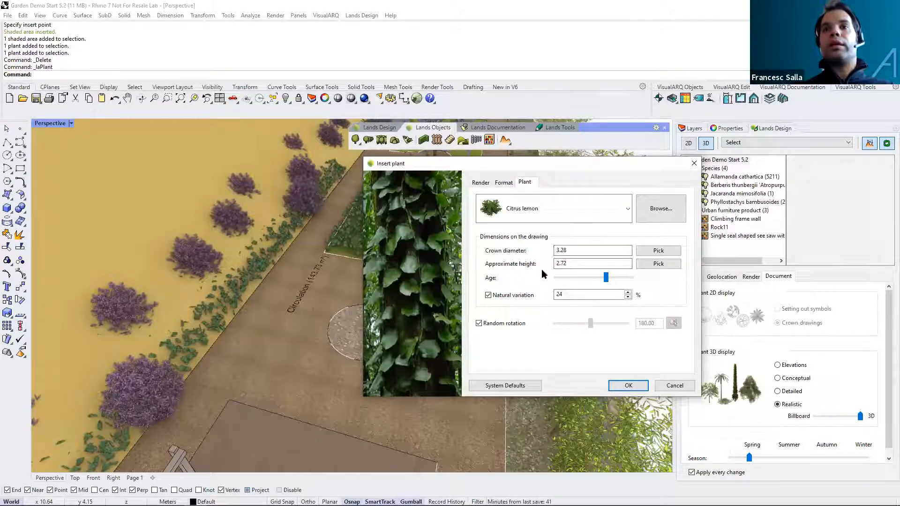
left_click(628, 385)
- Insert one Citrus lemon tree in the circular planting bed and end the plant insertion
left_click(364, 336)
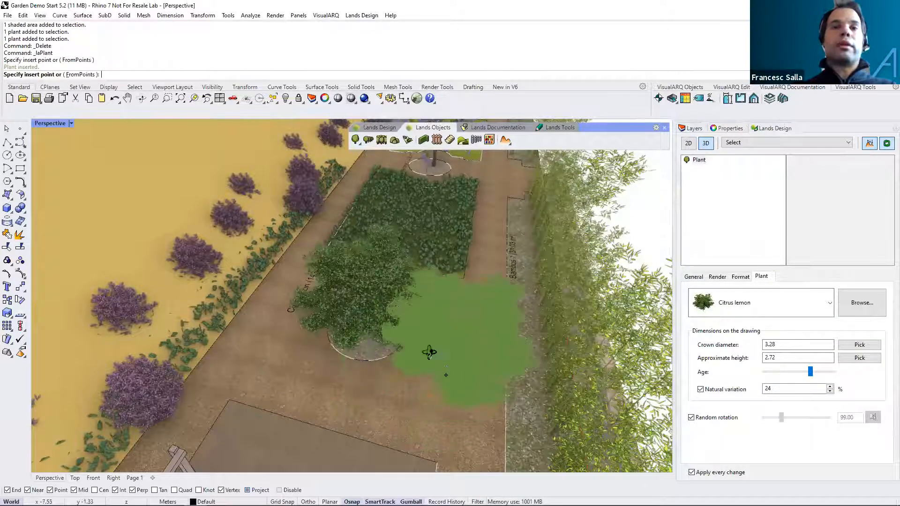
right_click_drag(410, 348, 478, 385)
scroll(493, 394, "down", 4)
right_click(521, 409)
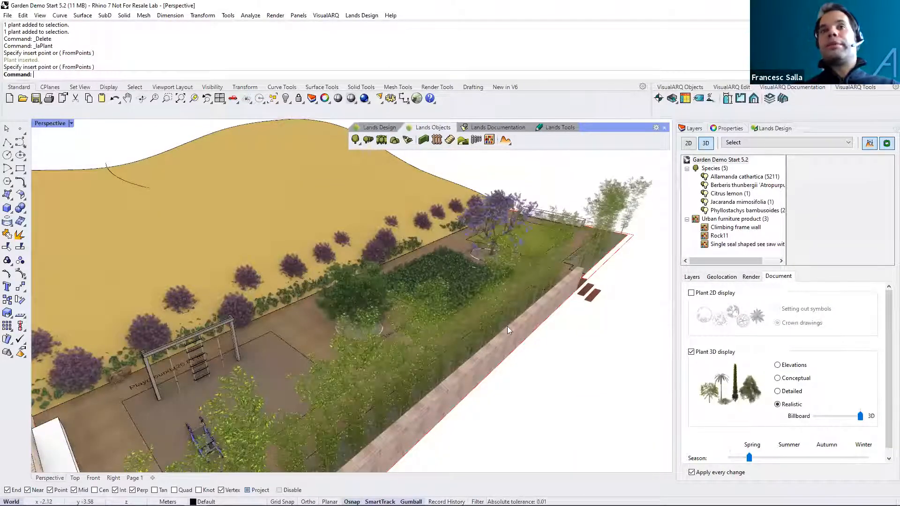
- Turn on the control points of the hillside terrain surface beside the garden
scroll(504, 298, "down", 4)
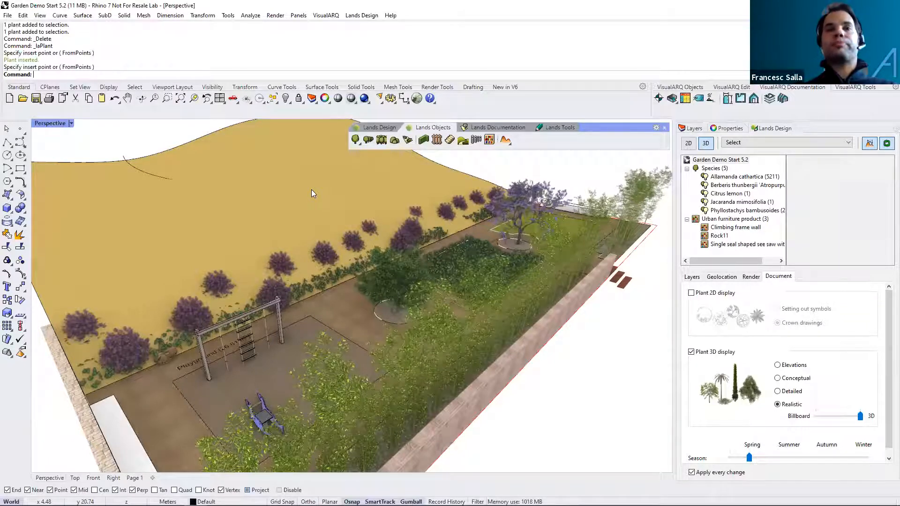
left_click(311, 189)
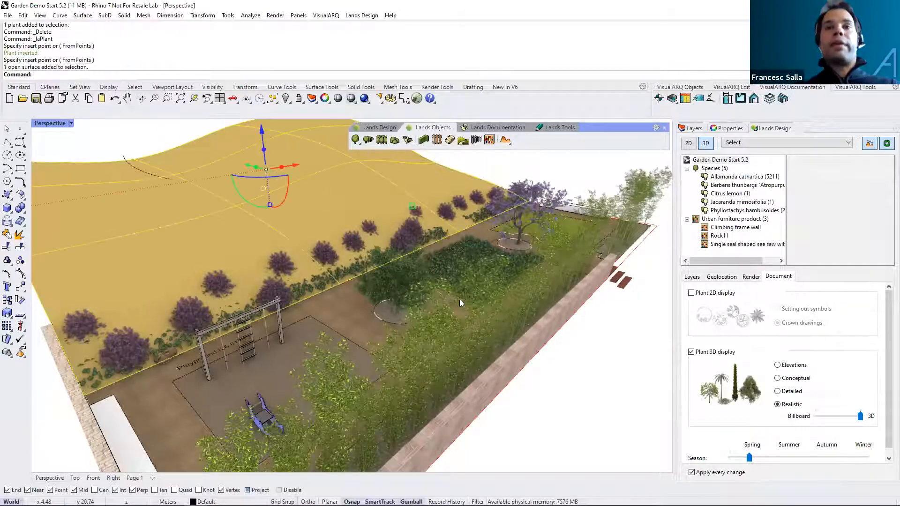
right_click_drag(511, 296, 375, 323)
scroll(186, 287, "up", 3)
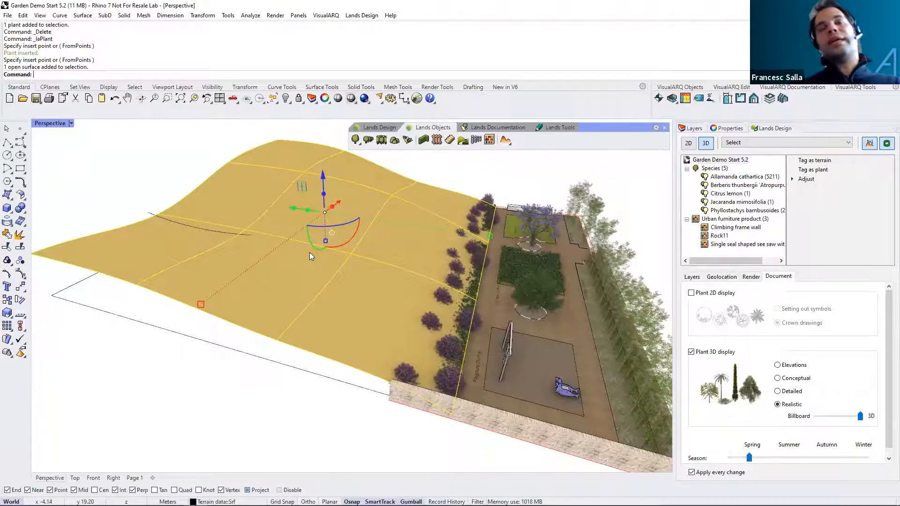
left_click(21, 274)
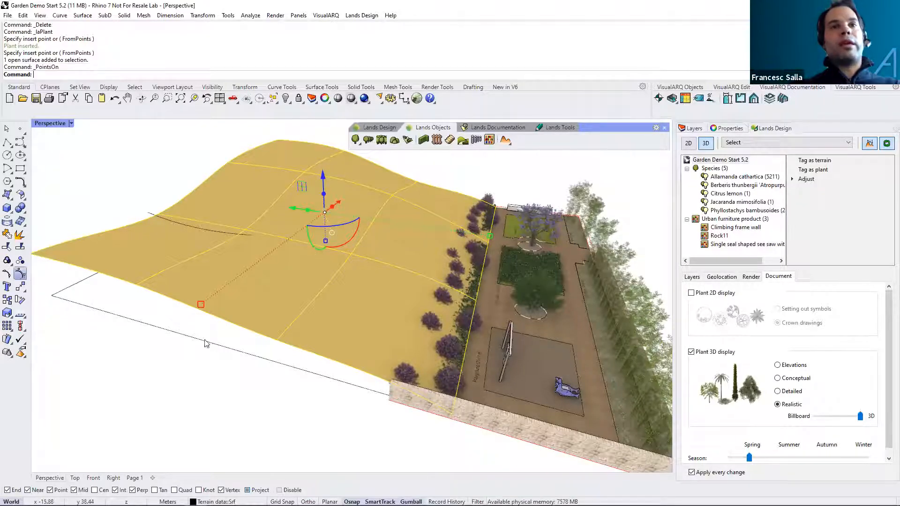
right_click_drag(283, 353, 267, 361)
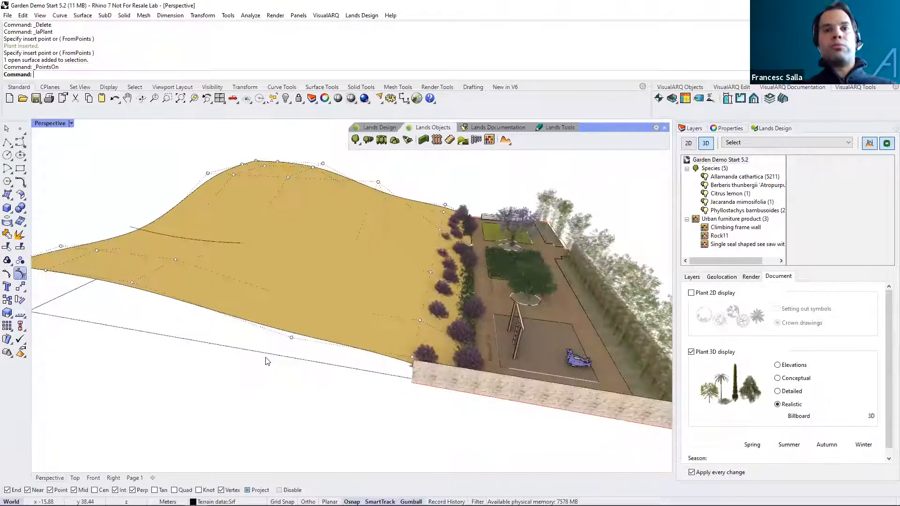
- Raise the control points around the hilltop to make the terrain surface's hill higher, and hide the points
scroll(287, 250, "down", 4)
scroll(281, 219, "up", 5)
left_click_drag(222, 175, 359, 254)
left_click_drag(269, 177, 274, 163)
right_click_drag(361, 305, 431, 310)
right_click_drag(335, 310, 352, 329)
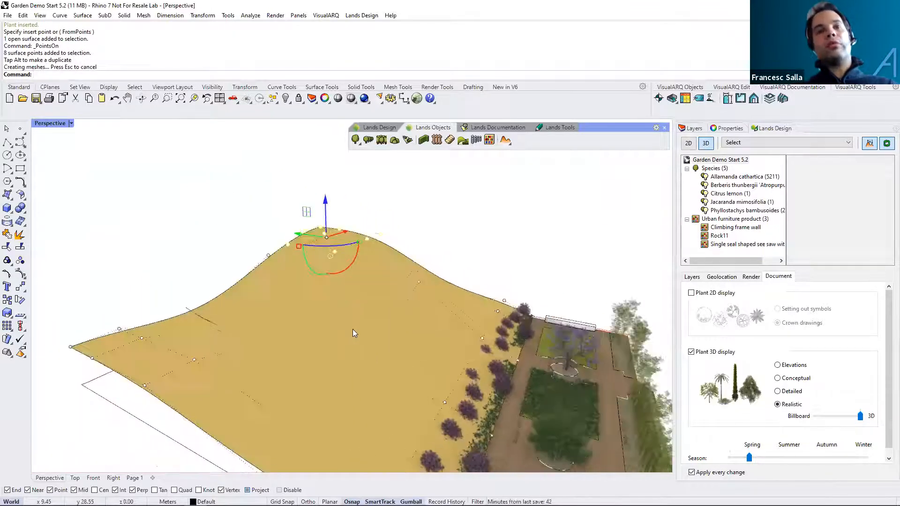
key("Escape")
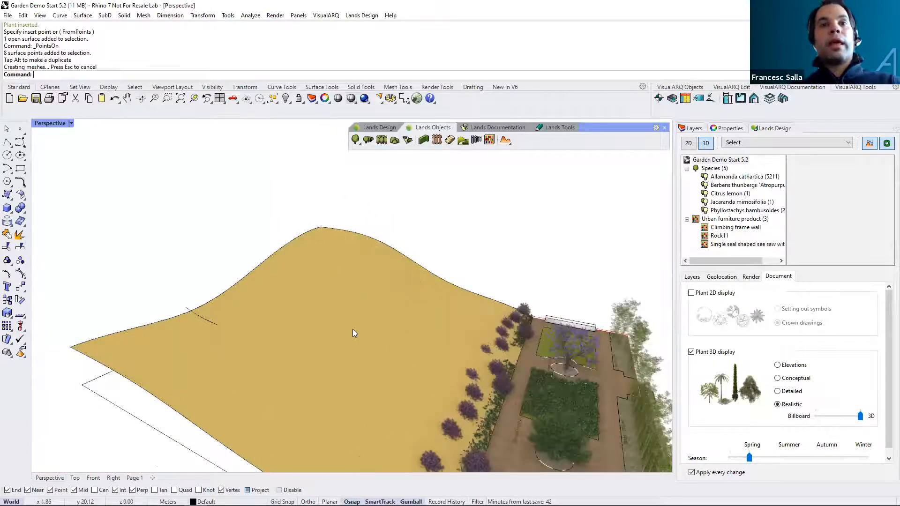
- Tag the hillside surface as terrain so the plants adapt to it, and clear the selection
left_click(341, 297)
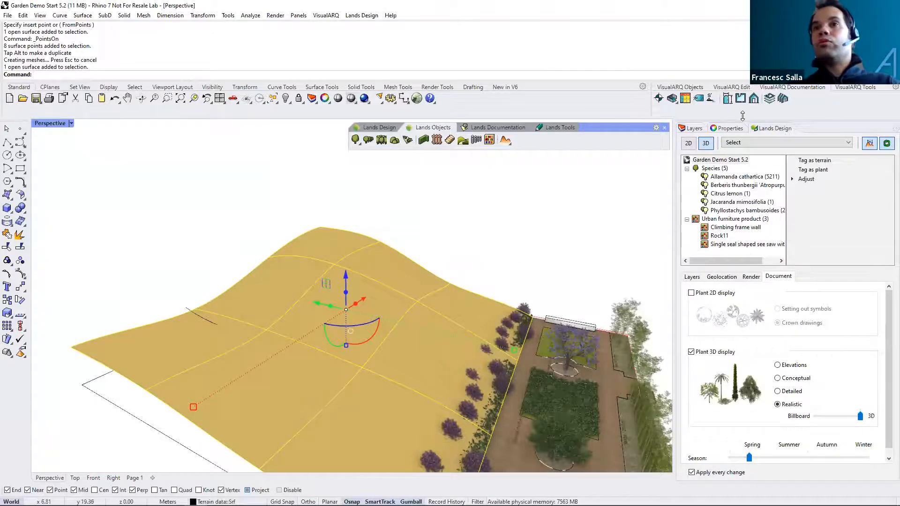
left_click(810, 162)
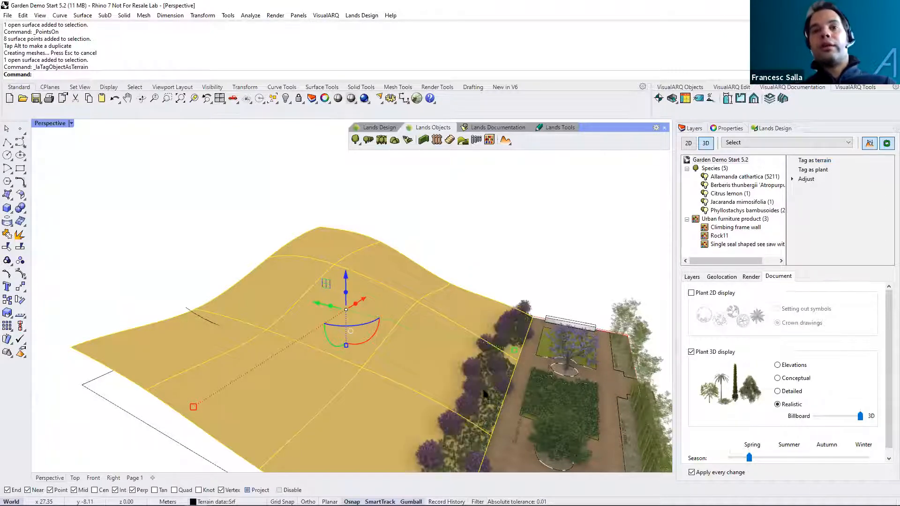
right_click_drag(544, 281, 519, 226)
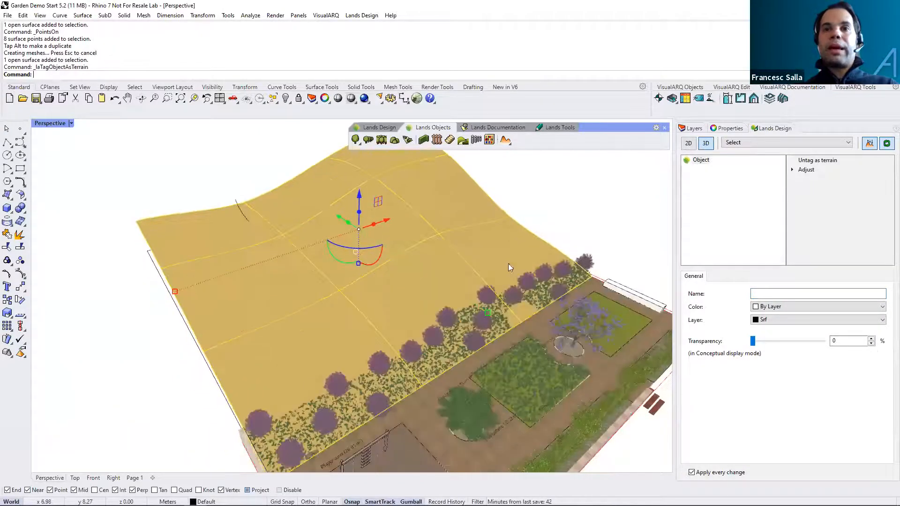
key("Escape")
- Copy the garden's Jacaranda mimosifolia tree to three spots spread over the terrain slope
right_click_drag(396, 326, 442, 364)
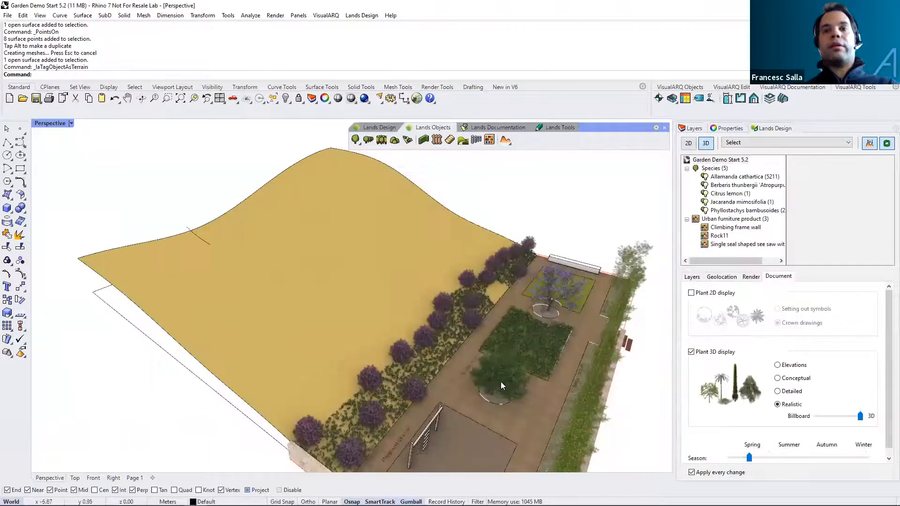
left_click(548, 306)
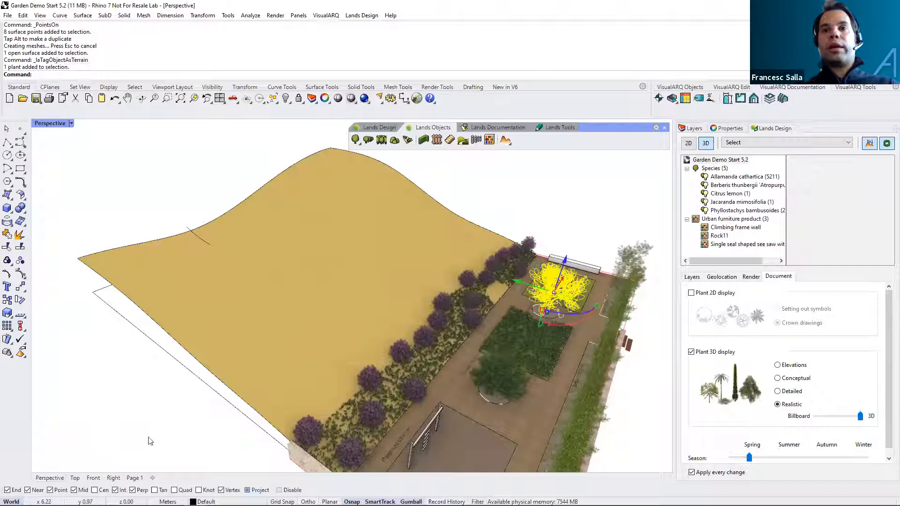
left_click(7, 300)
left_click(548, 328)
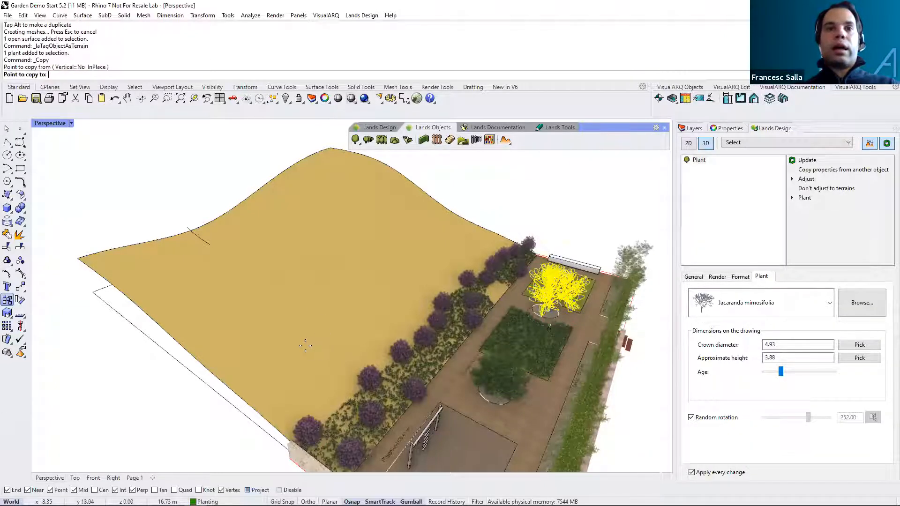
left_click(306, 344)
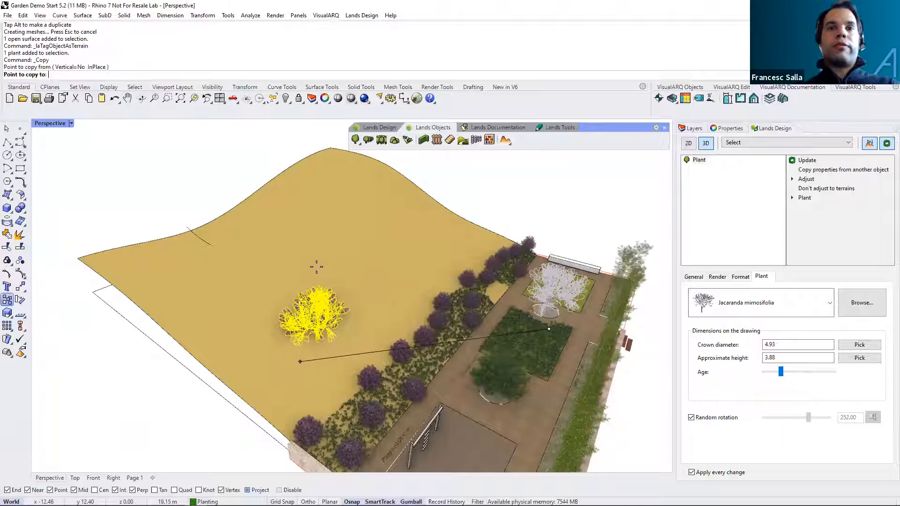
left_click(203, 298)
left_click(203, 299)
key("Return")
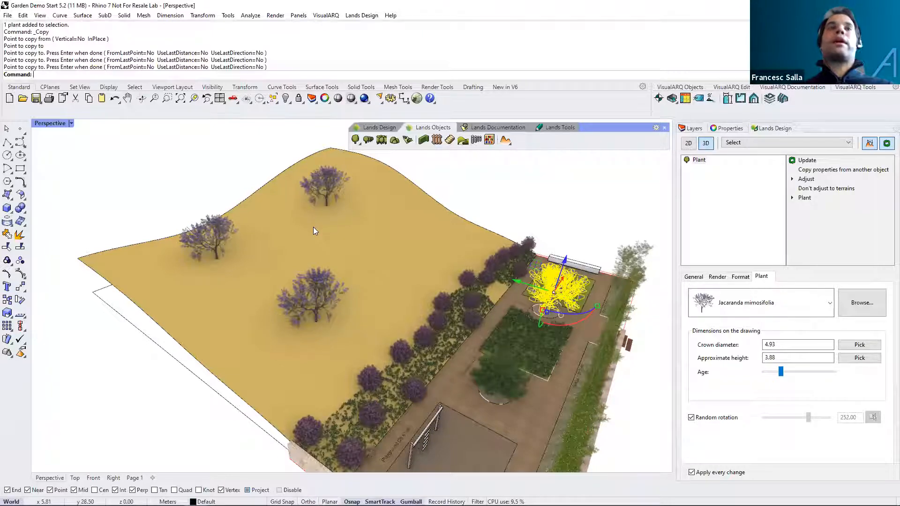
- Move one of the copied jacaranda trees to another spot on the terrain slope and deselect it
right_click_drag(379, 243, 390, 227)
right_click_drag(393, 261, 269, 193)
left_click_drag(268, 194, 222, 273)
left_click(268, 309)
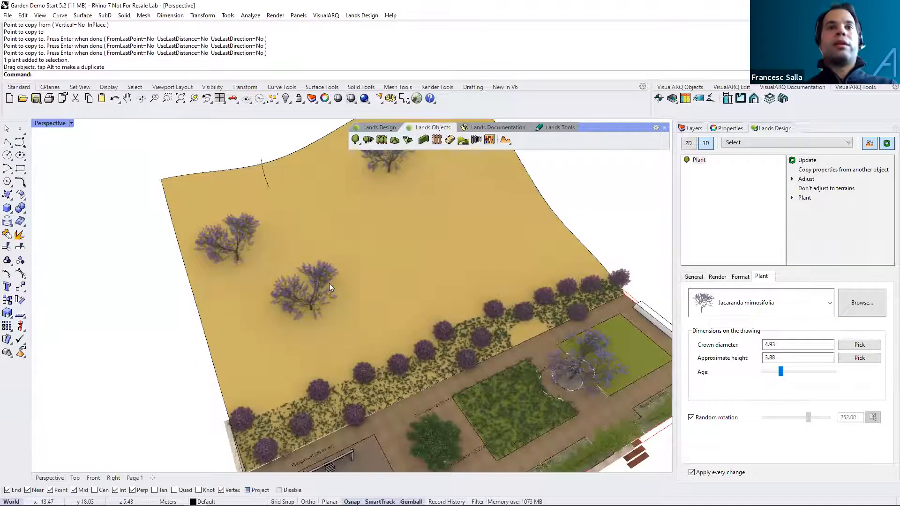
right_click_drag(330, 283, 377, 264)
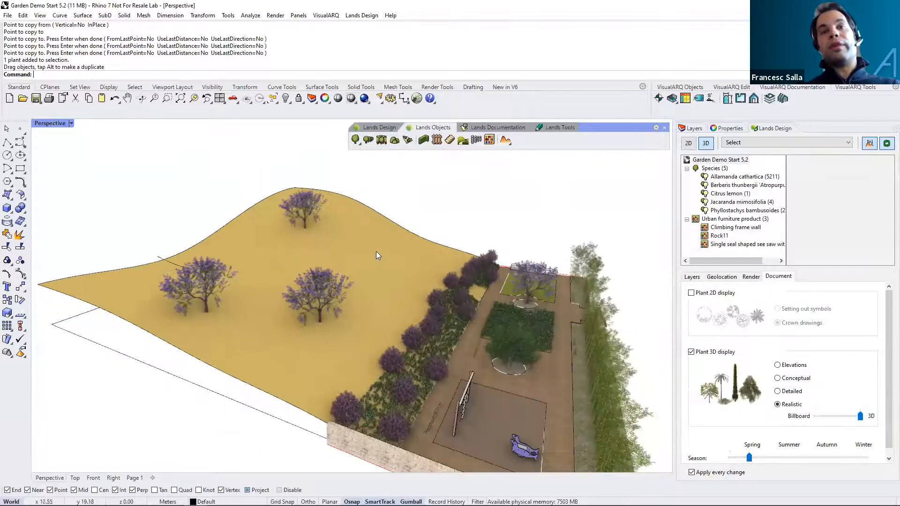
left_click(376, 251)
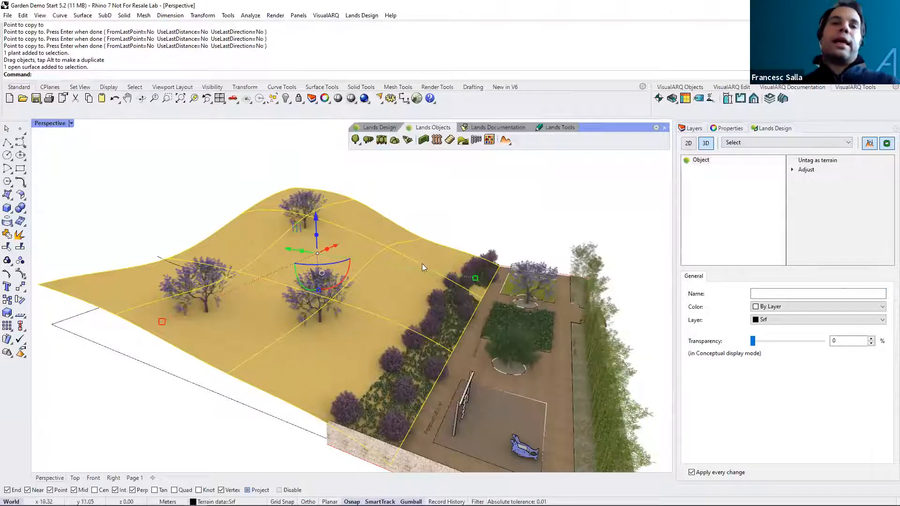
left_click(509, 144)
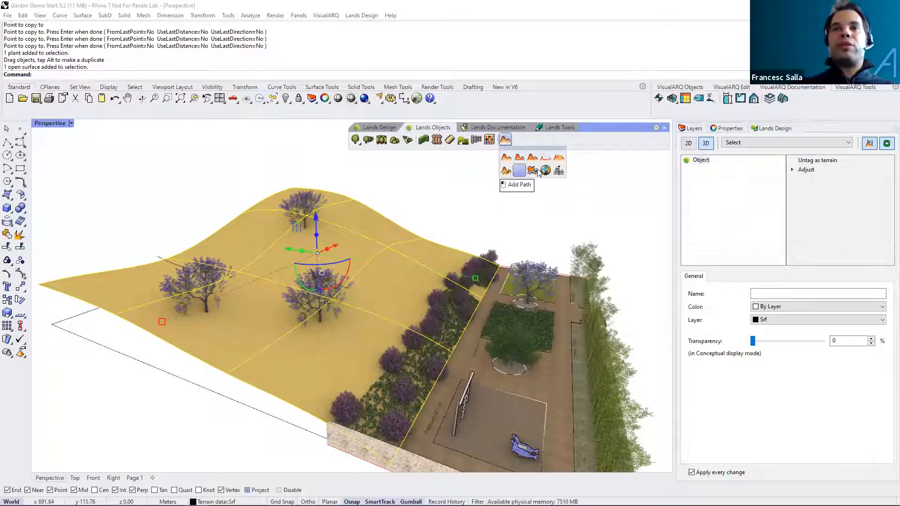
left_click(495, 221)
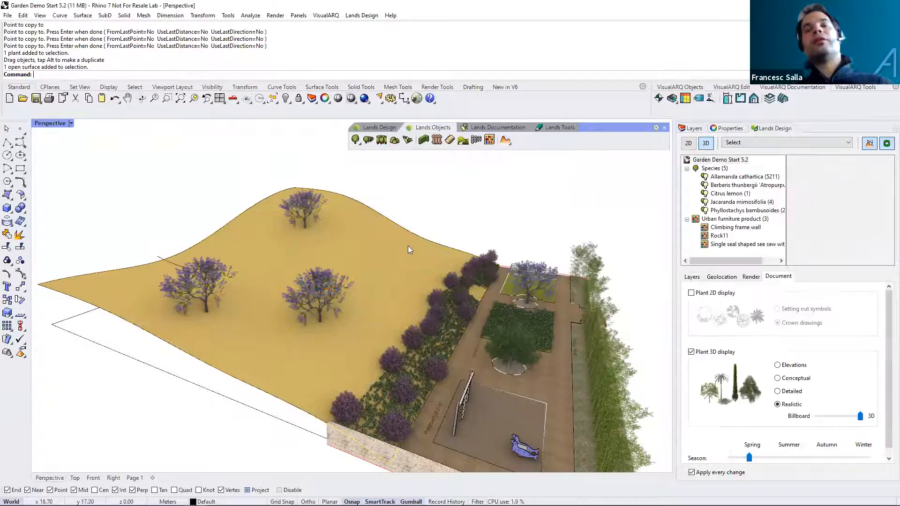
- Create contour curves from the terrain surface at a 2.00 spacing, based at its wall corner, with Ortho constraining the contour direction
right_click_drag(432, 247, 362, 221)
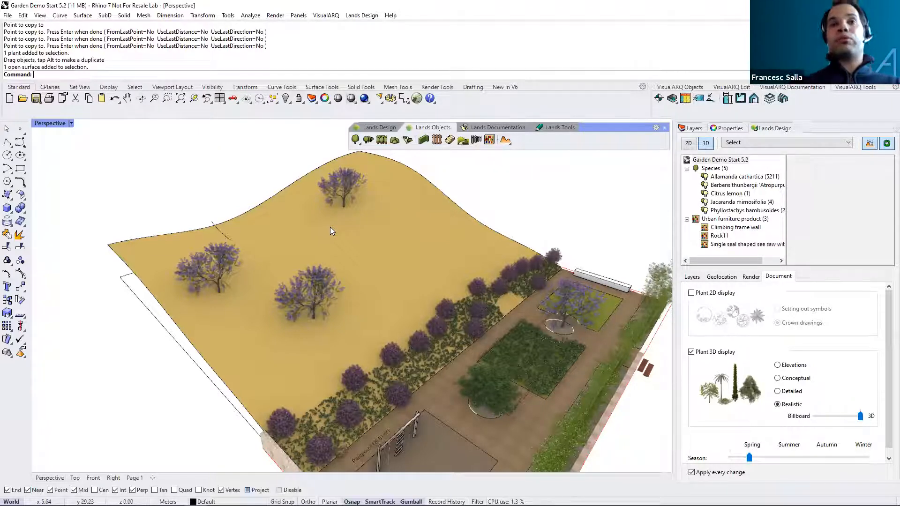
left_click(11, 225)
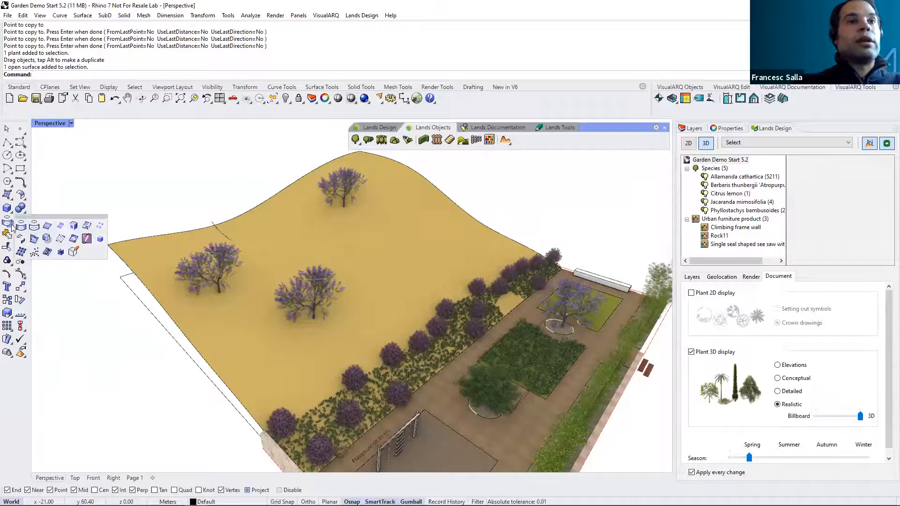
left_click(58, 239)
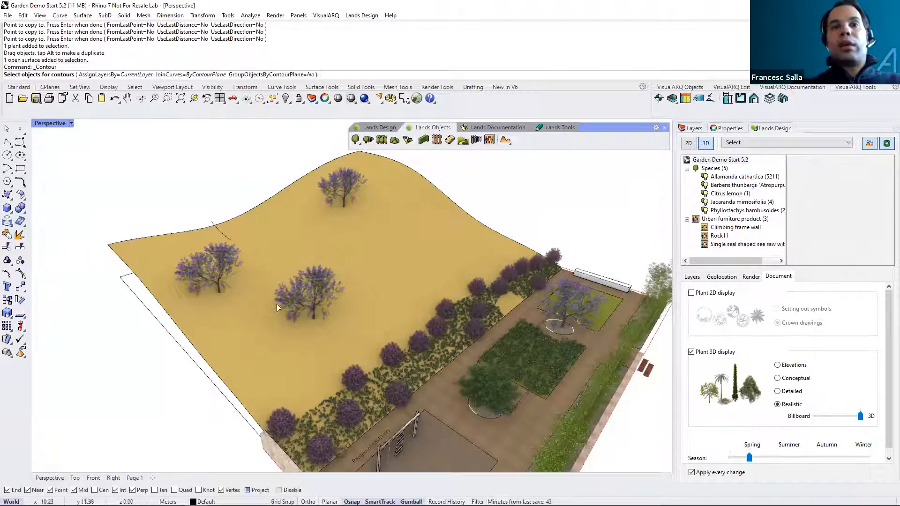
left_click(260, 352)
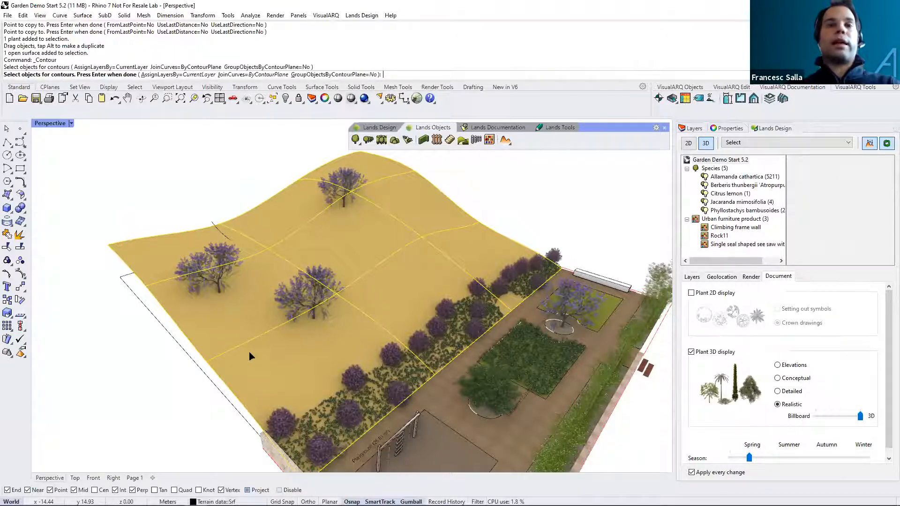
key("Return")
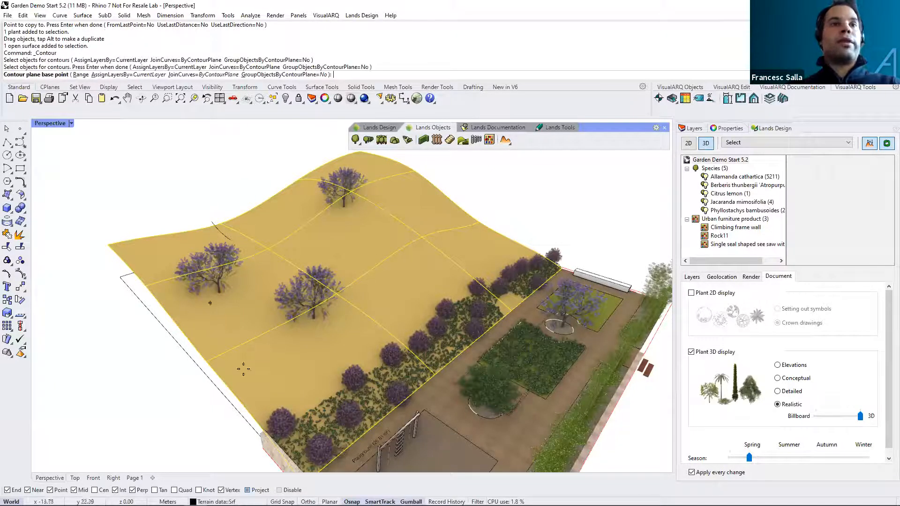
scroll(275, 436, "down", 1)
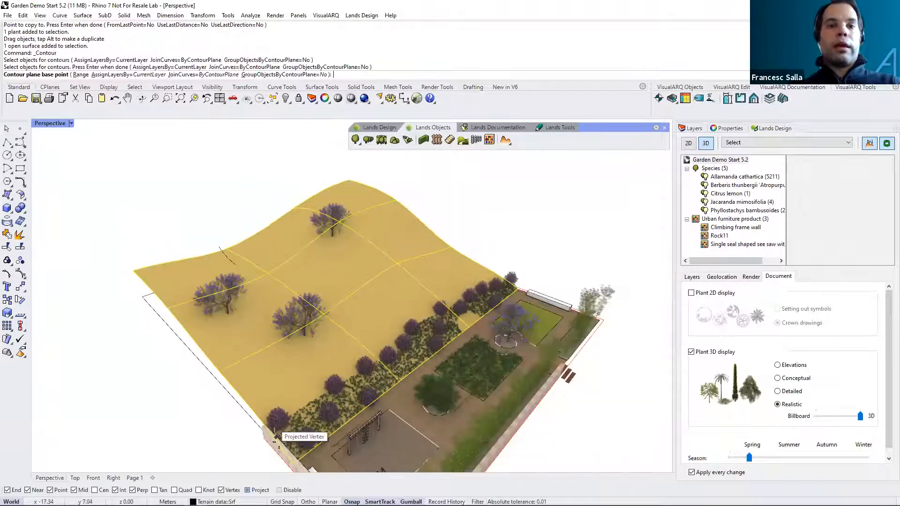
left_click(293, 463)
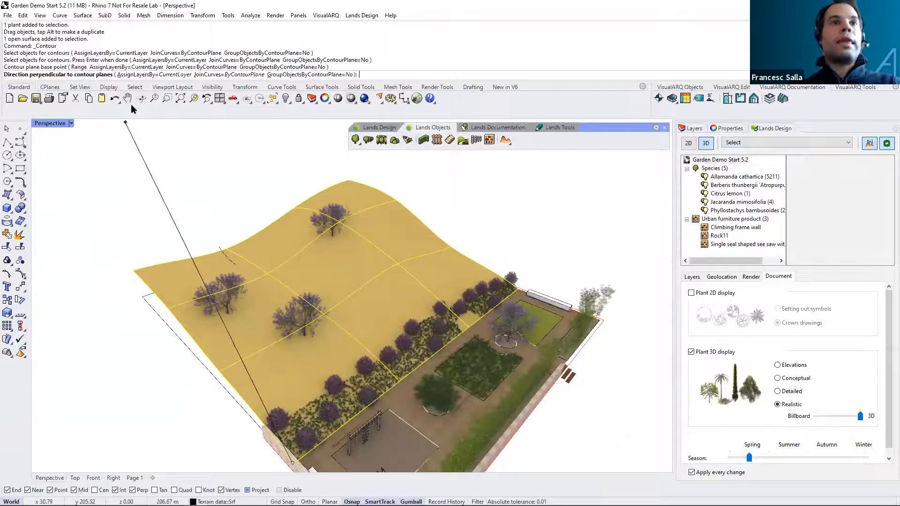
left_click(308, 502)
left_click(549, 250)
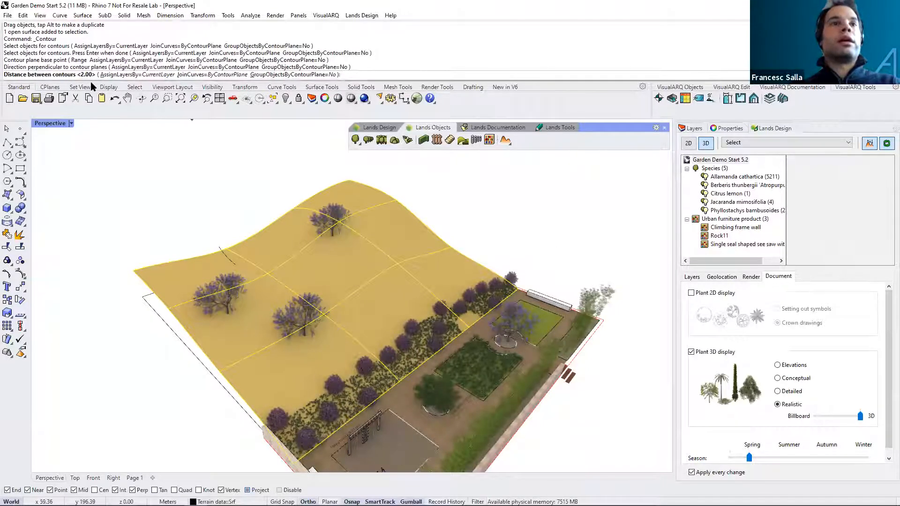
key("Return")
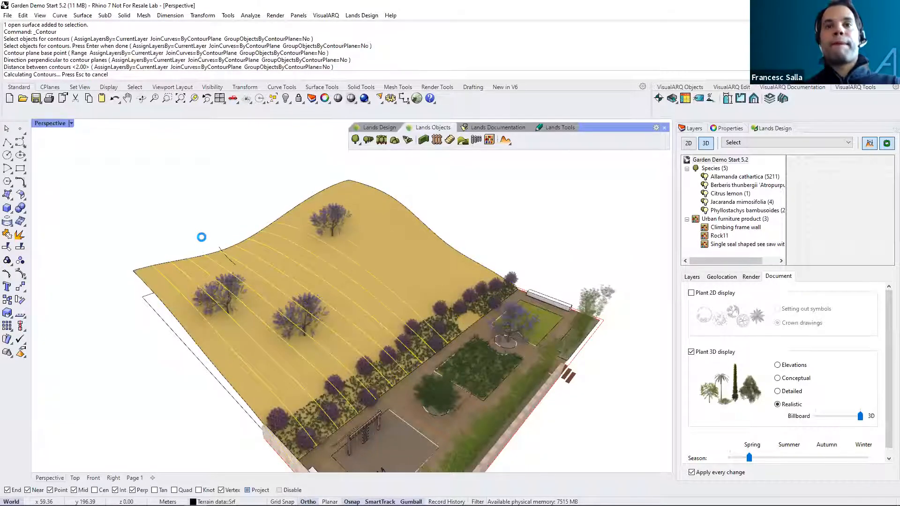
- Assign the new contour curves to the Aux. lines layer and toggle that layer's visibility to check them
right_click_drag(489, 243, 481, 238)
left_click(694, 130)
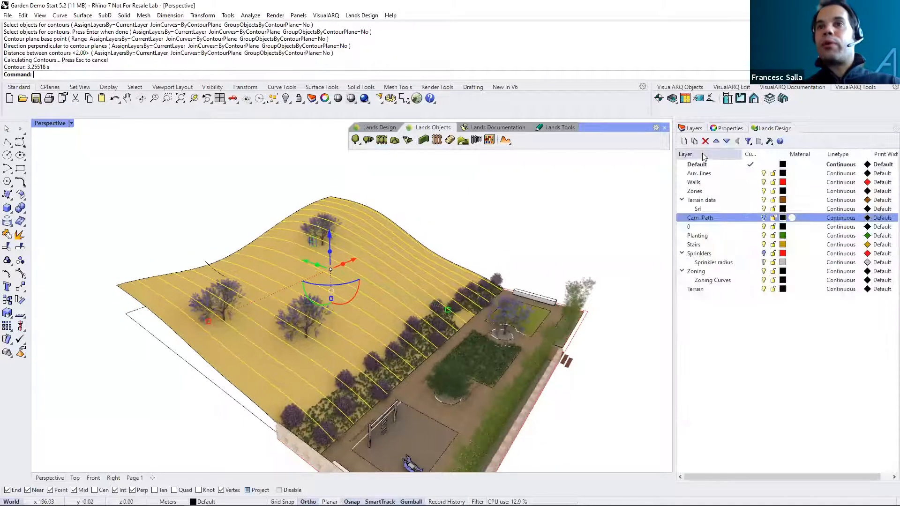
right_click(712, 173)
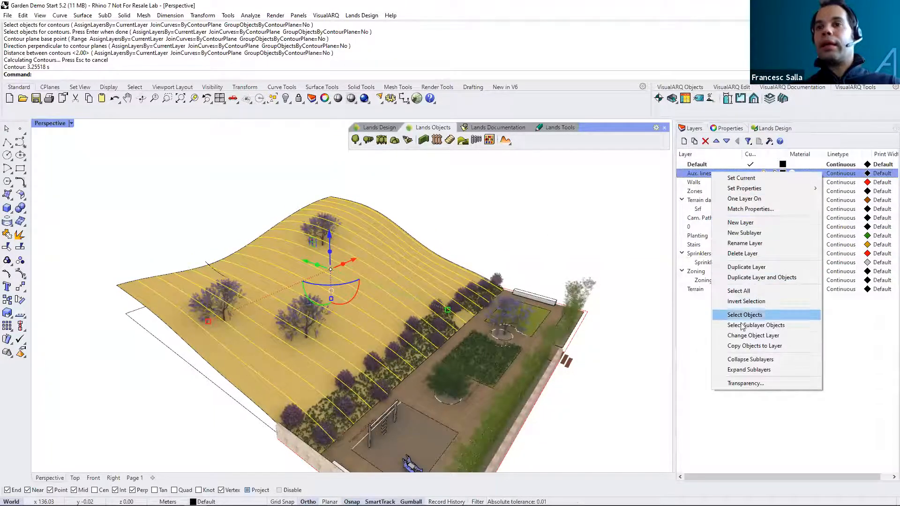
left_click(749, 335)
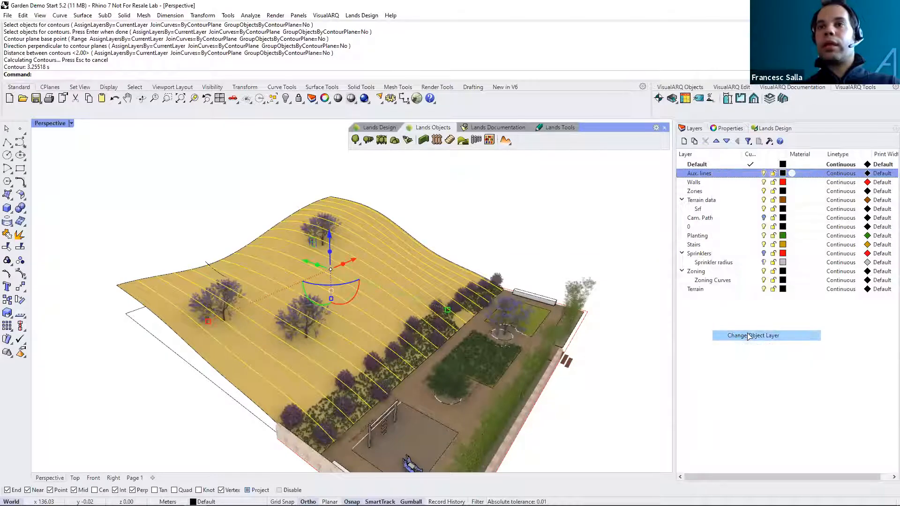
left_click(764, 174)
left_click(764, 174)
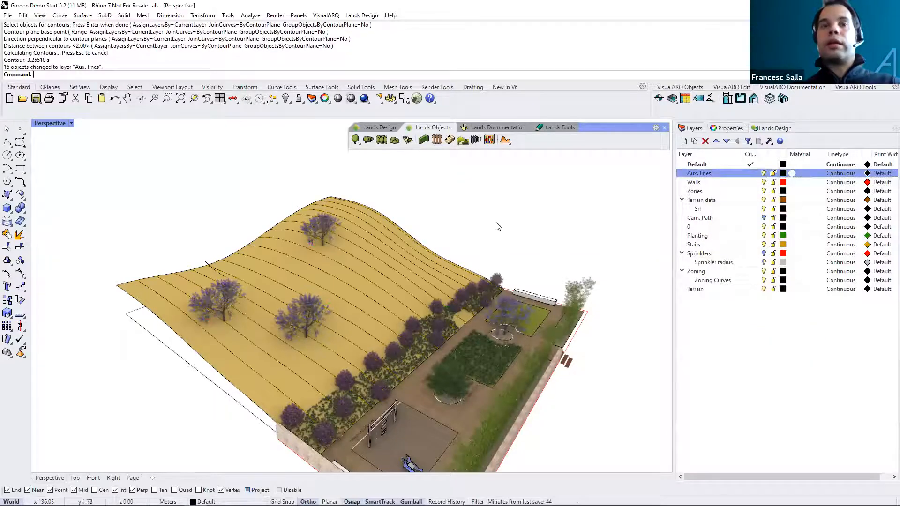
- Delete the hillside terrain surface, keeping the contour curves and the trees
scroll(317, 279, "up", 5)
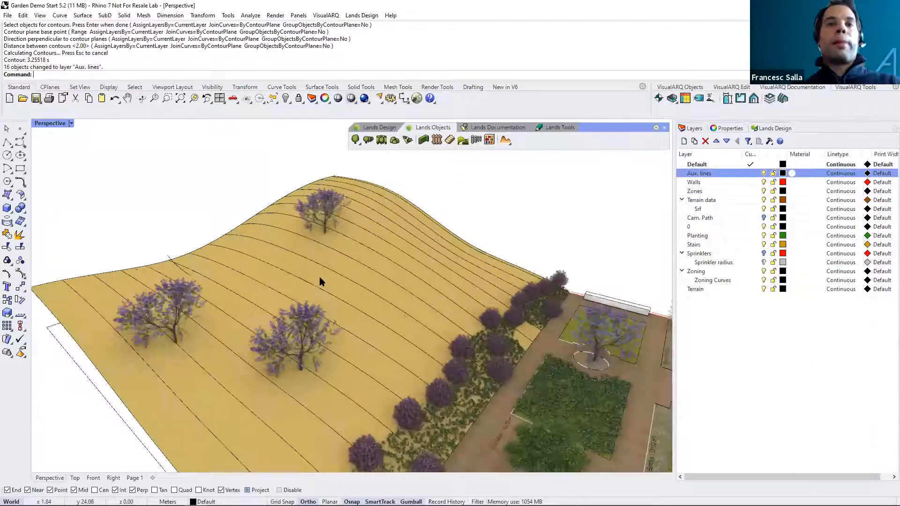
left_click(319, 276)
key("Delete")
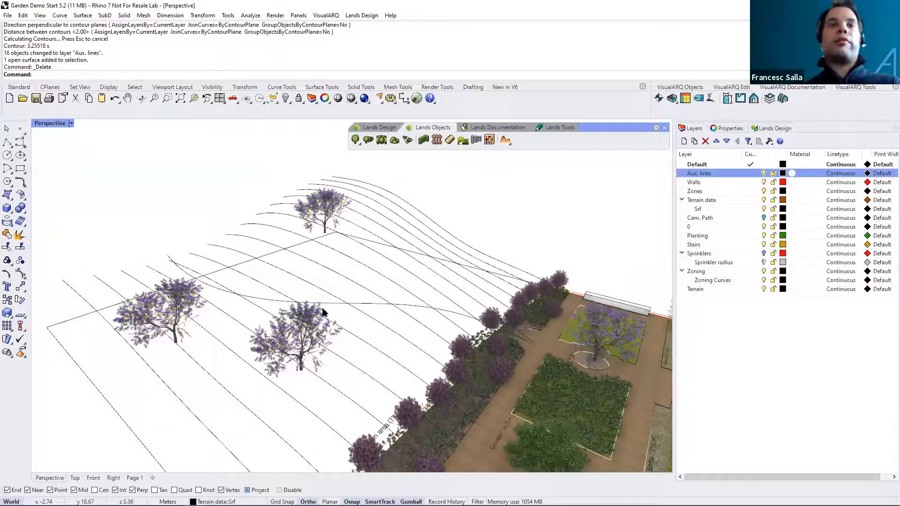
- Set up a new terrain with a smoothed, simplified 1.00 gridded surface and a base at height 0.00
right_click_drag(354, 327, 305, 348)
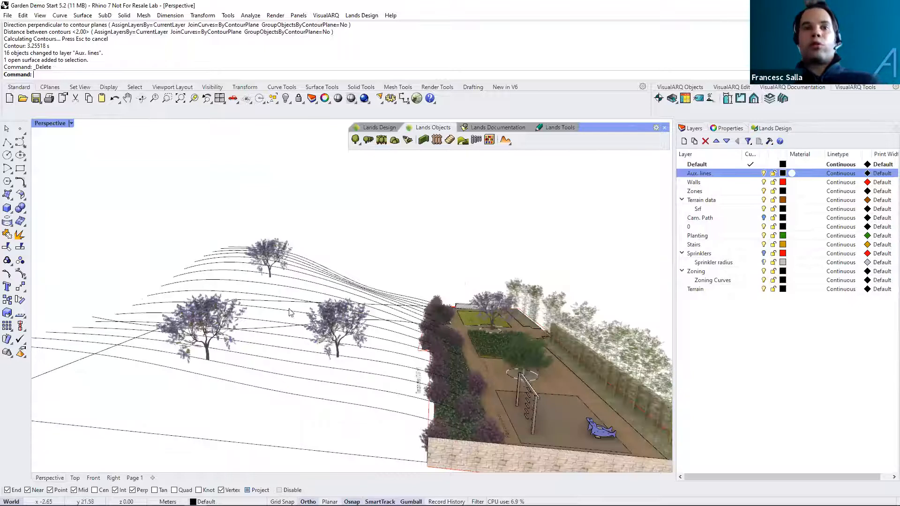
right_click_drag(358, 301, 364, 298)
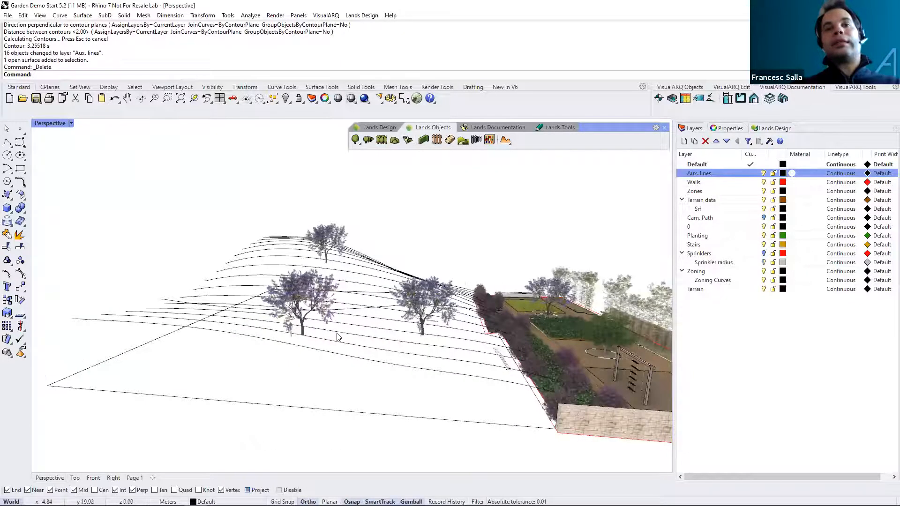
right_click_drag(340, 336, 358, 322)
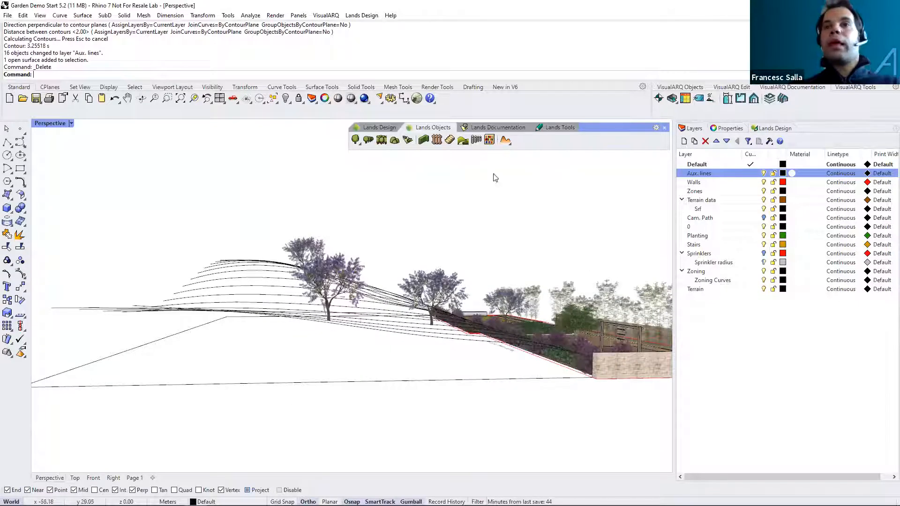
left_click(505, 141)
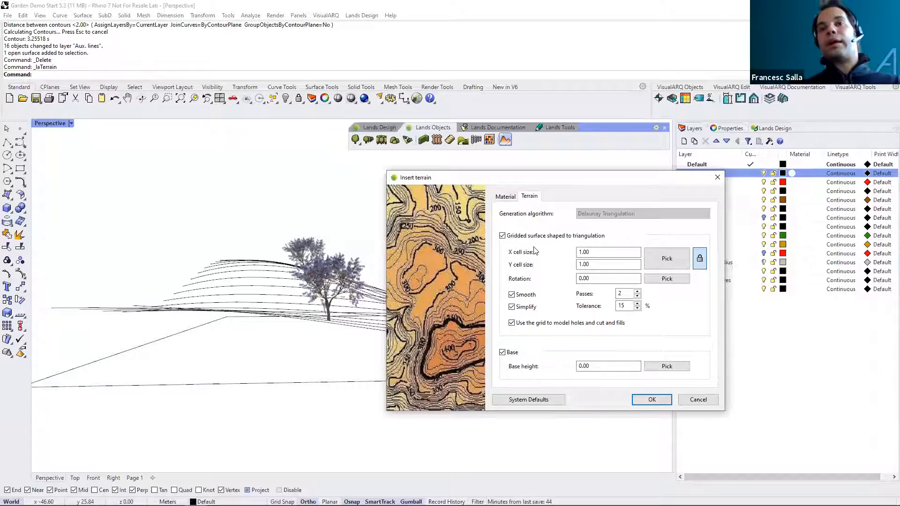
double_click(585, 253)
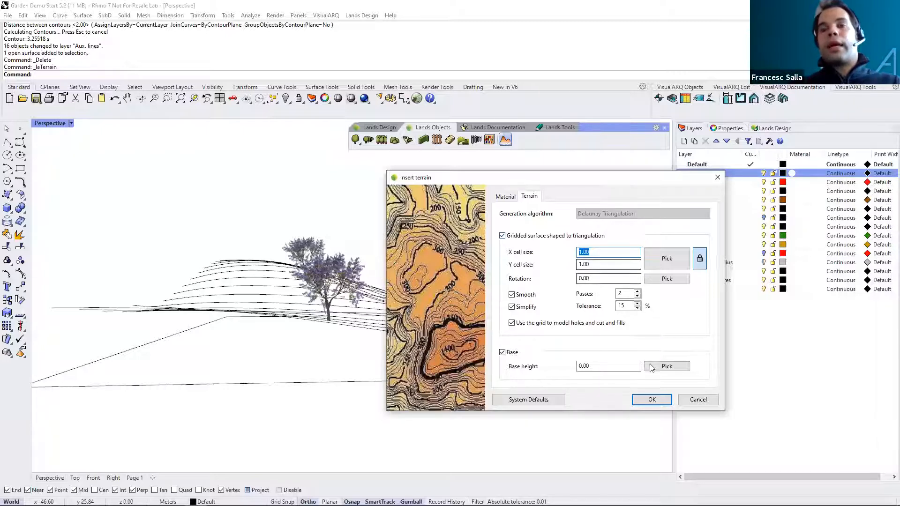
left_click(651, 400)
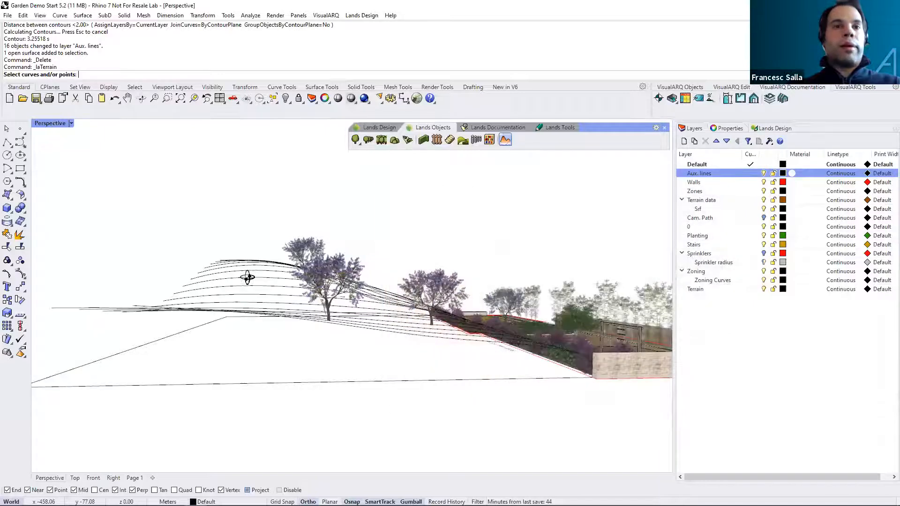
- Build the terrain from the contour curves, leaving out the wavy path curve, and hide the Aux. lines layer
left_click_drag(232, 244, 197, 314)
right_click_drag(325, 340, 354, 304)
left_click(364, 291, "ctrl")
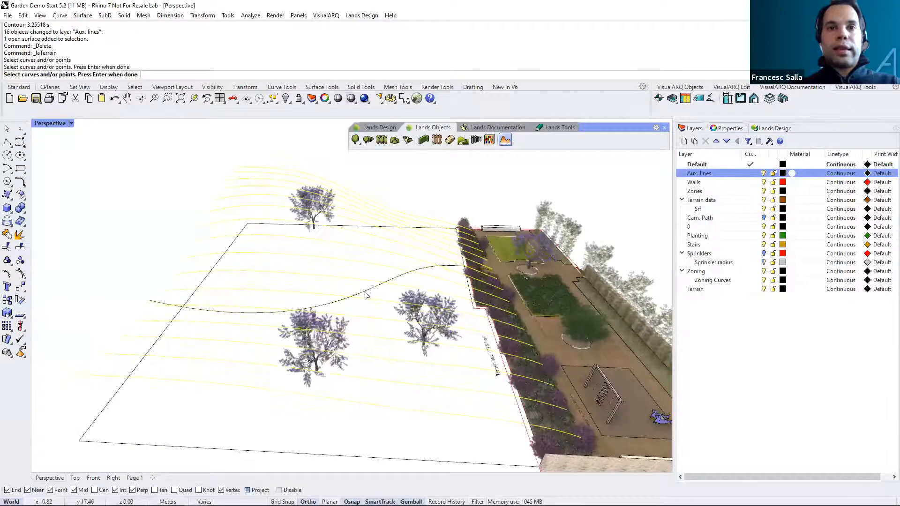
right_click_drag(429, 349, 431, 349)
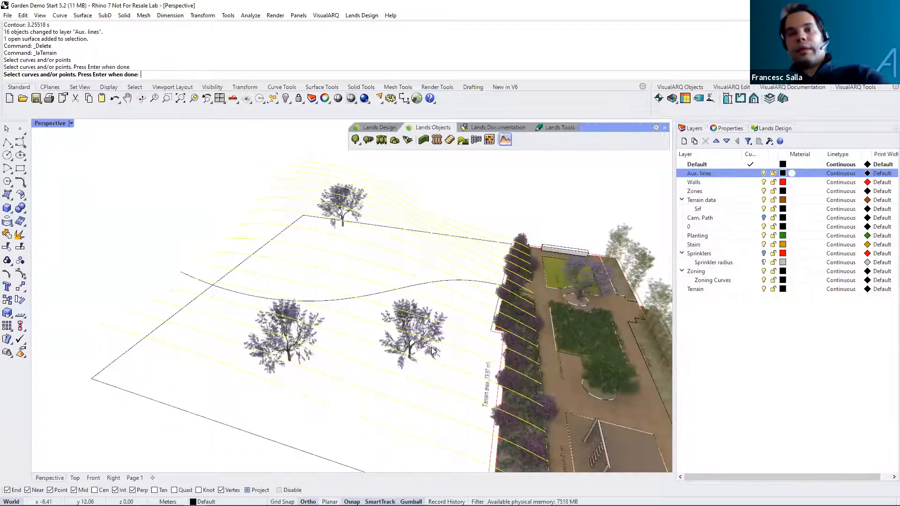
key("Return")
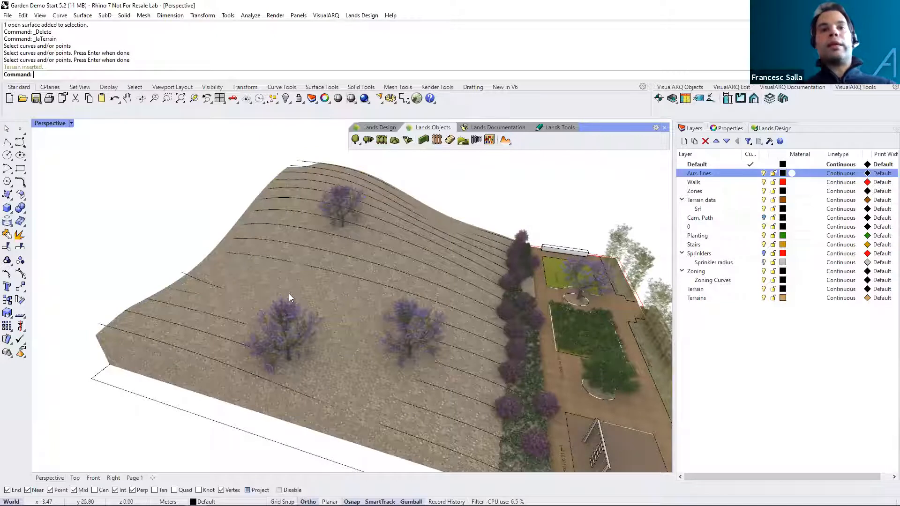
right_click_drag(289, 294, 338, 276)
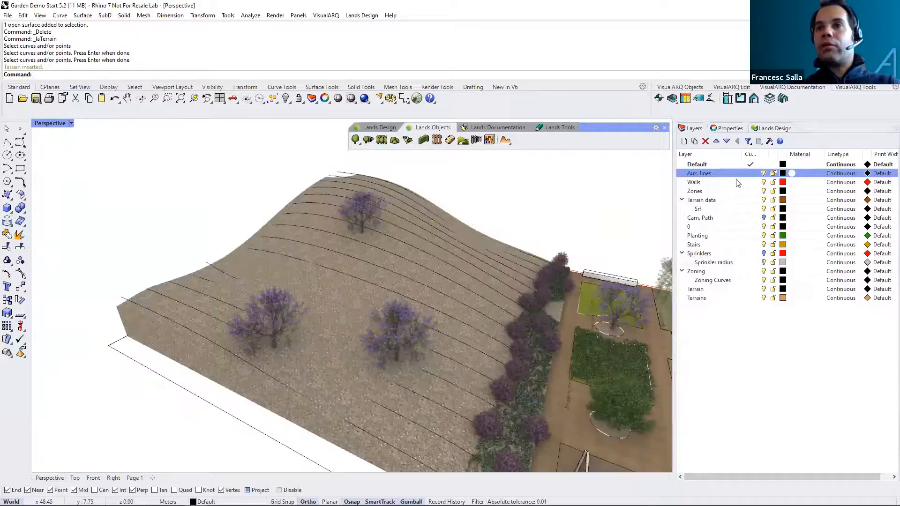
left_click(764, 173)
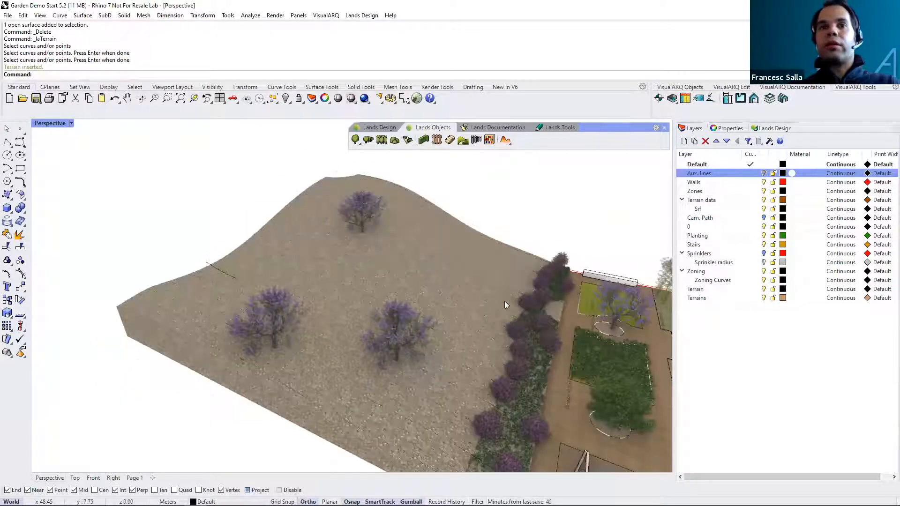
- Select the control points at the terrain's summit, move them with the gumball to reshape the peak, and deselect the terrain
left_click(376, 264)
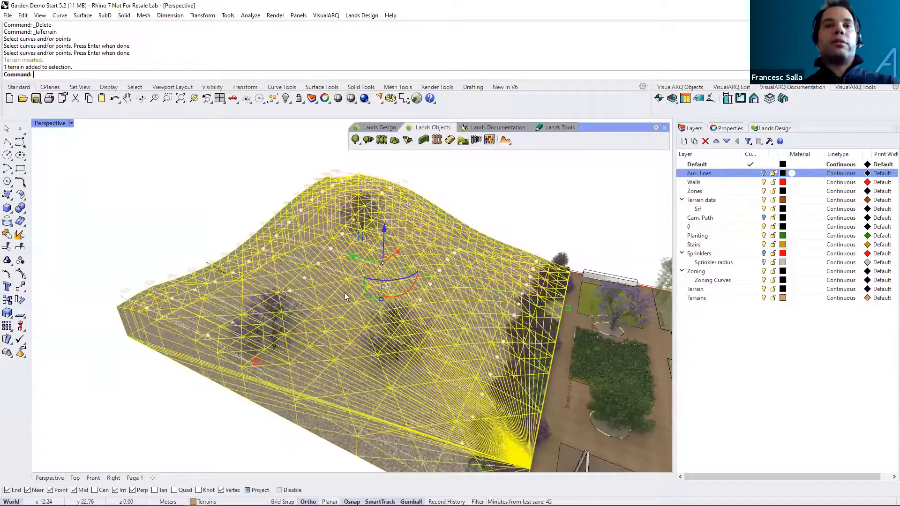
right_click_drag(372, 286, 365, 280)
scroll(345, 177, "up", 3)
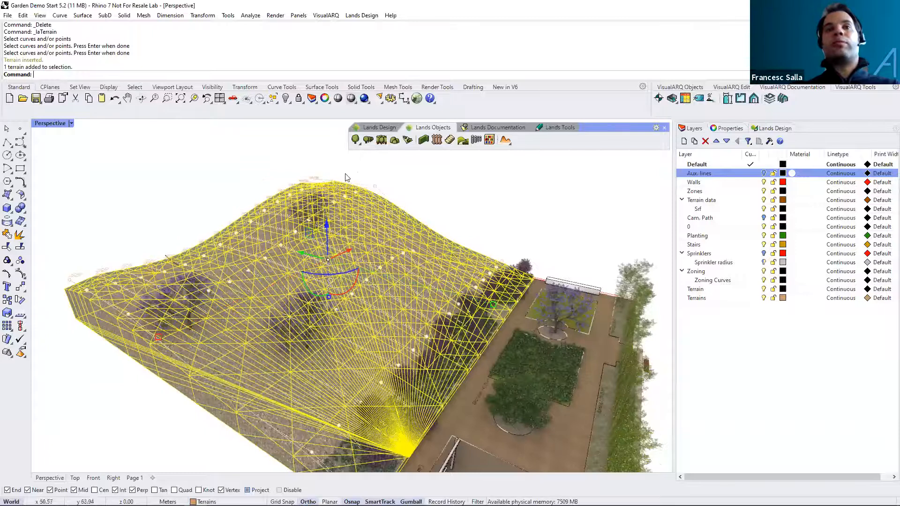
left_click_drag(273, 151, 350, 204)
mouse_move(301, 175)
left_mouse_down()
mouse_move(301, 162)
mouse_move(302, 173)
left_mouse_up()
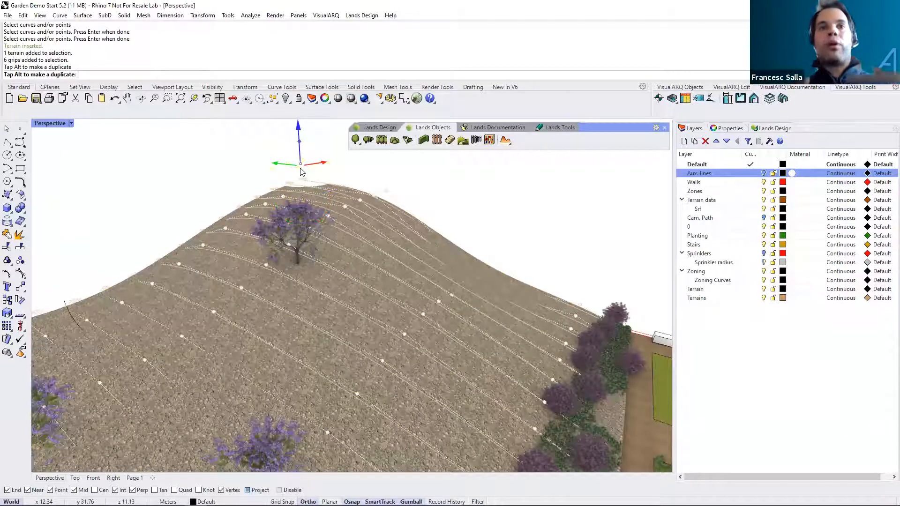
right_click_drag(543, 271, 279, 234)
scroll(277, 236, "down", 3)
key("Escape")
mouse_move(400, 301)
right_mouse_down()
mouse_move(326, 349)
mouse_move(411, 310)
right_mouse_up()
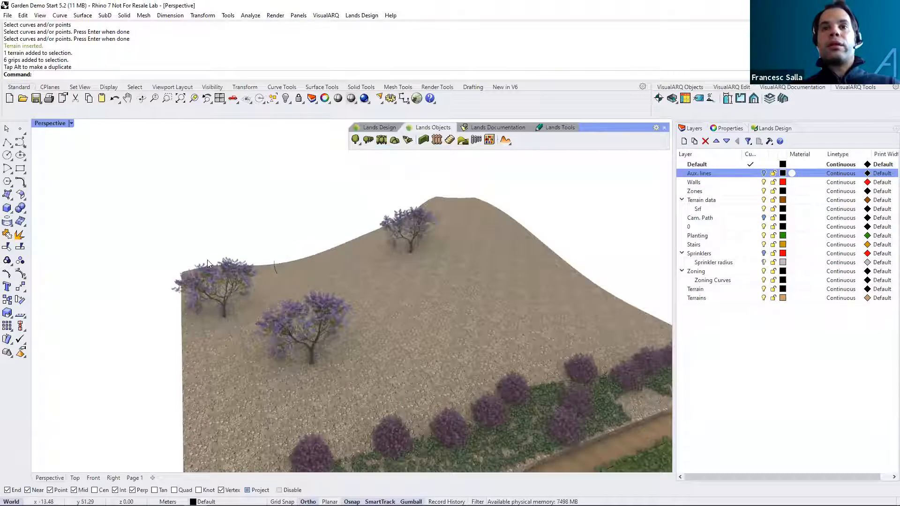
- Switch the model to 2D display and select the terrain's contour lines to show its Lands Design properties
left_click(340, 305)
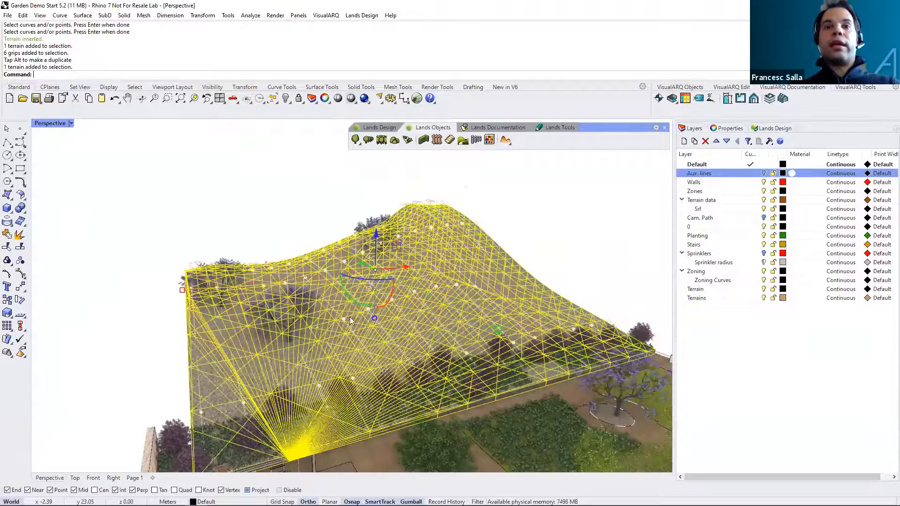
left_click(768, 128)
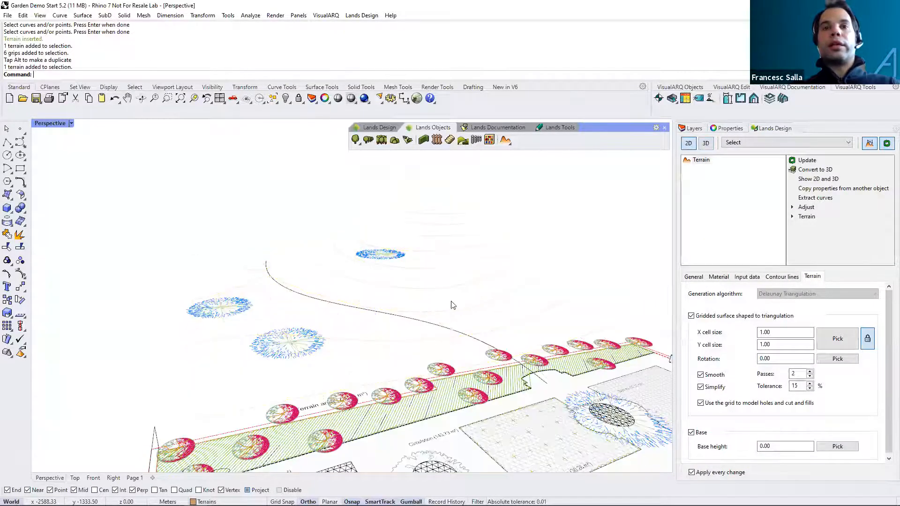
left_click(436, 256)
left_click(459, 251)
right_click_drag(537, 307, 581, 305)
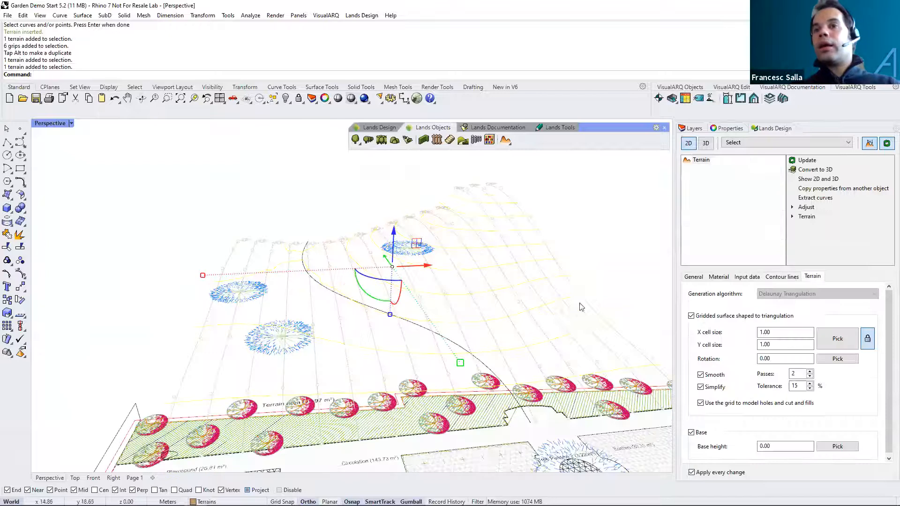
- Set the distance between the terrain's contours to 0.2, turn on index contours every 5, and deselect the terrain
left_click(780, 278)
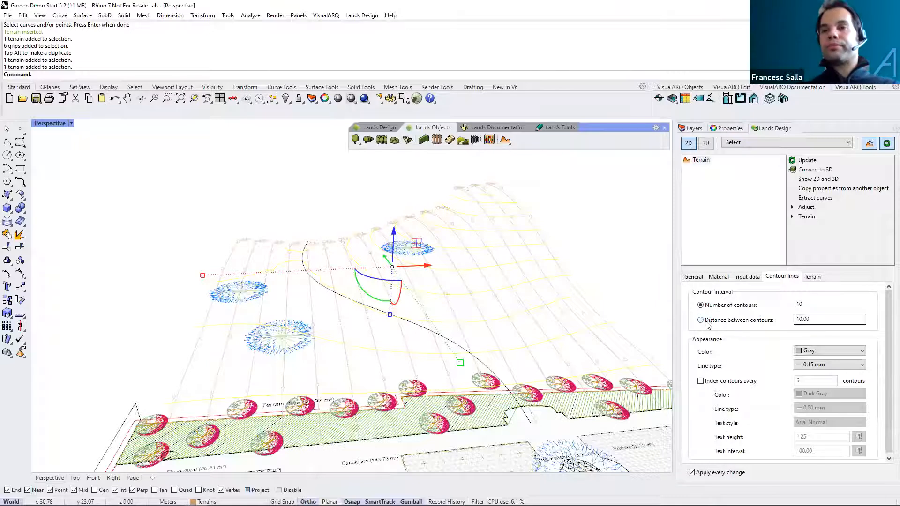
left_click(702, 320)
double_click(799, 320)
type("0.2")
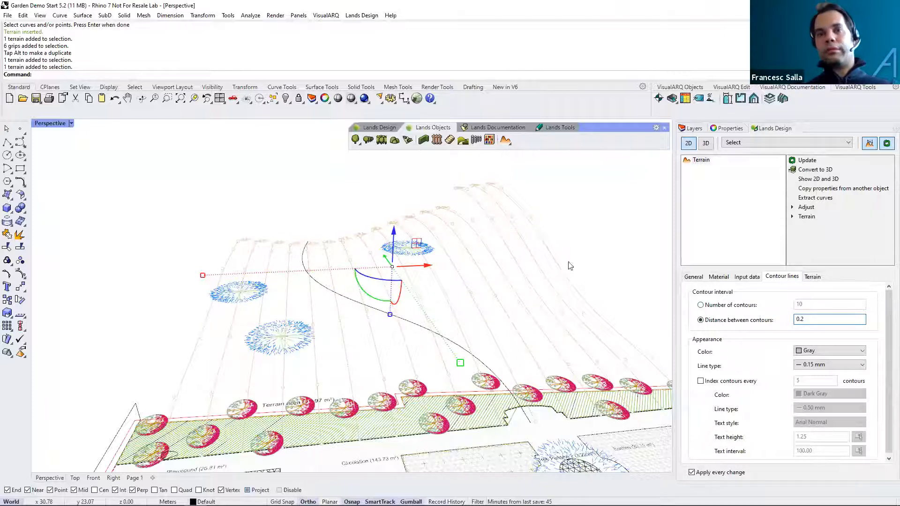
left_click(702, 382)
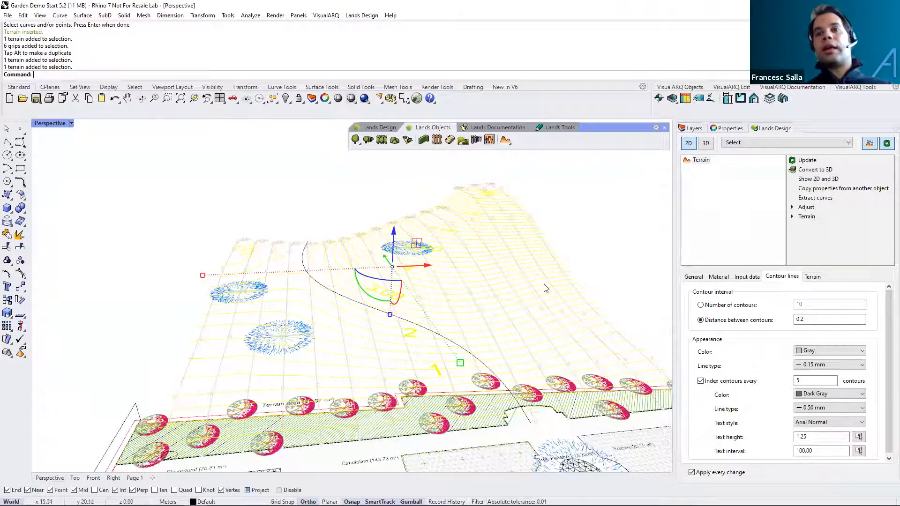
key("Escape")
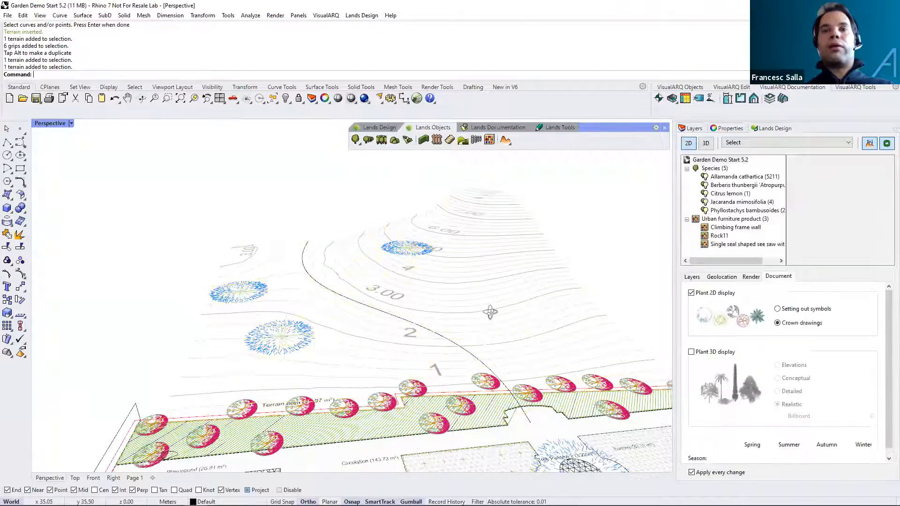
- Switch the model back to 3D display and show the terrain in both 2D and 3D so its contours overlay the surface
scroll(490, 313, "up", 2)
right_click_drag(527, 339, 514, 332)
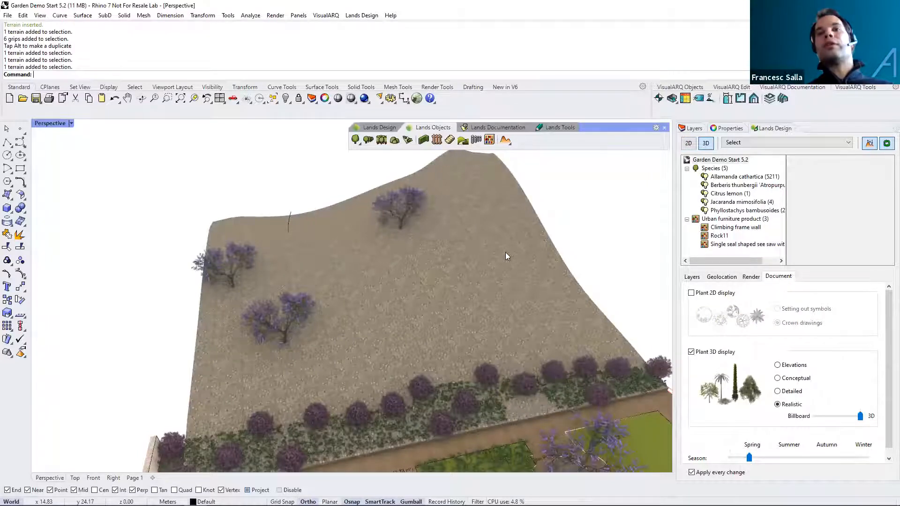
left_click(442, 219)
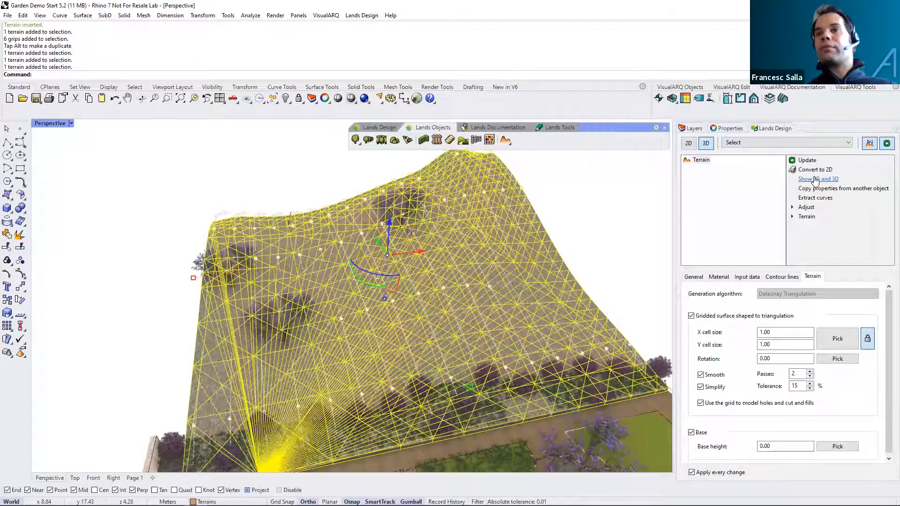
left_click(811, 181)
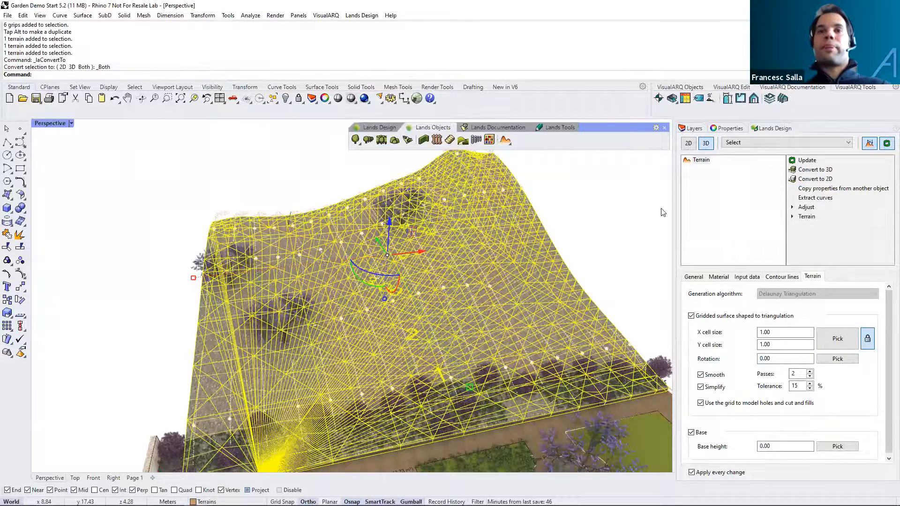
left_click(397, 176)
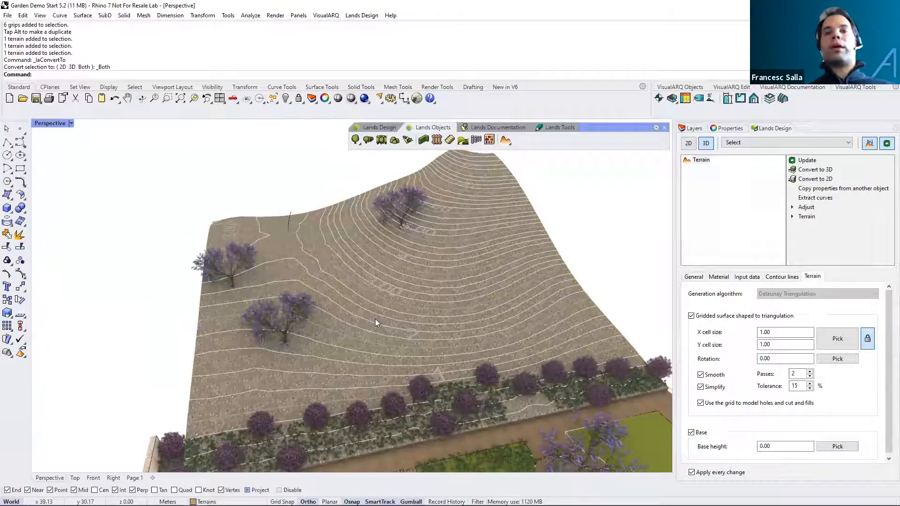
- Examine the terrain's input data by expanding its elevation data profiles and turning its control points off and on again
right_click_drag(375, 319, 346, 284, "shift")
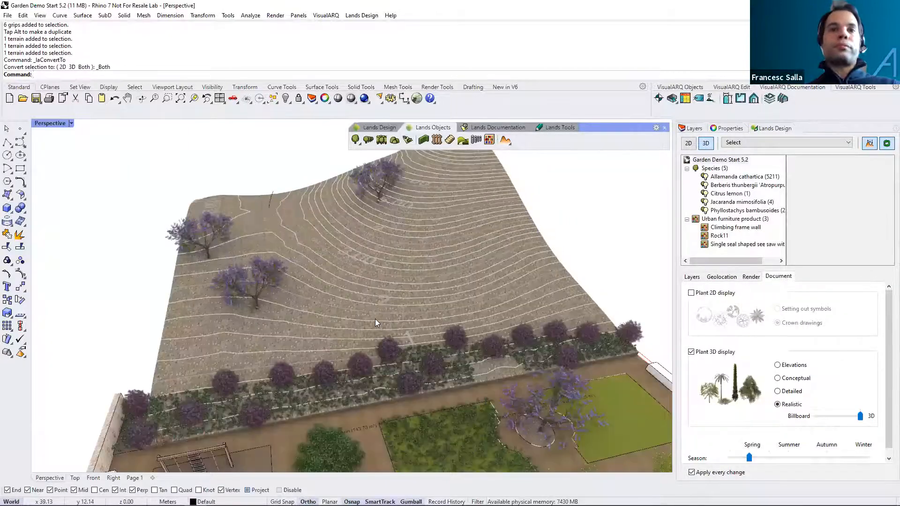
right_click_drag(463, 323, 422, 299)
left_click(422, 299)
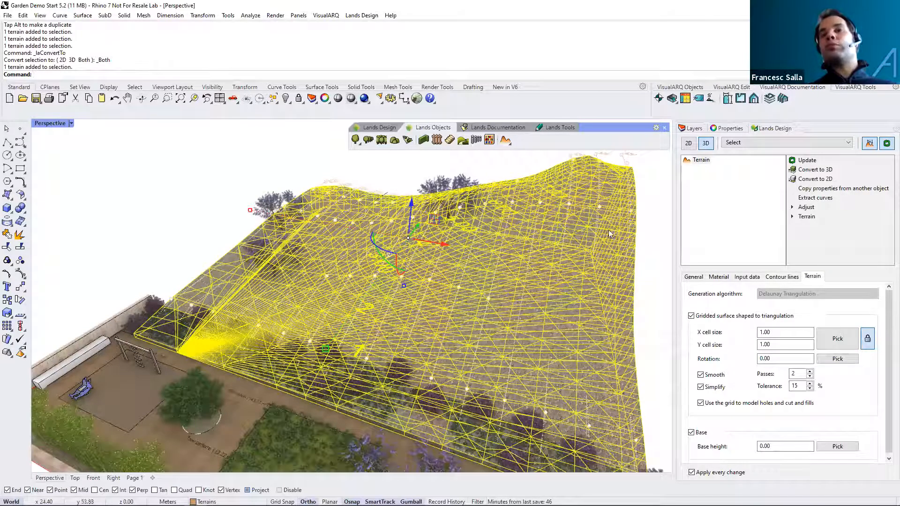
right_click_drag(557, 269, 473, 265)
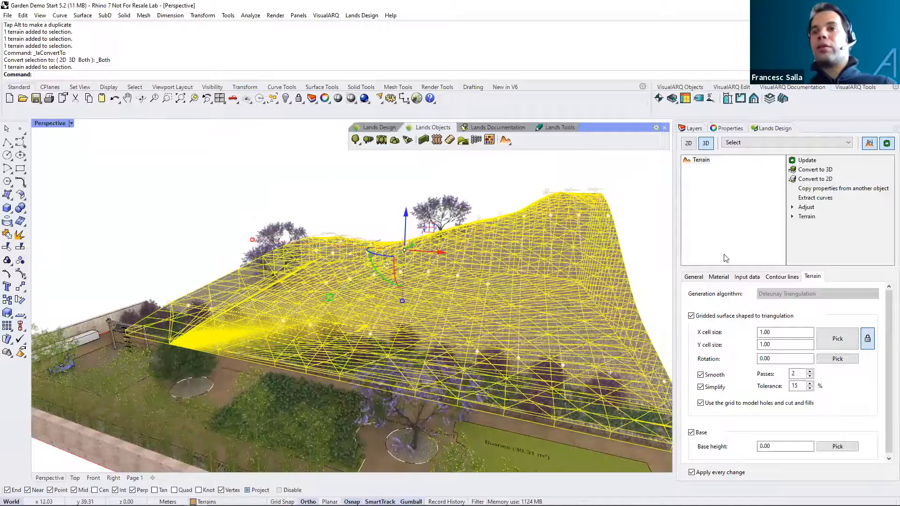
left_click(748, 277)
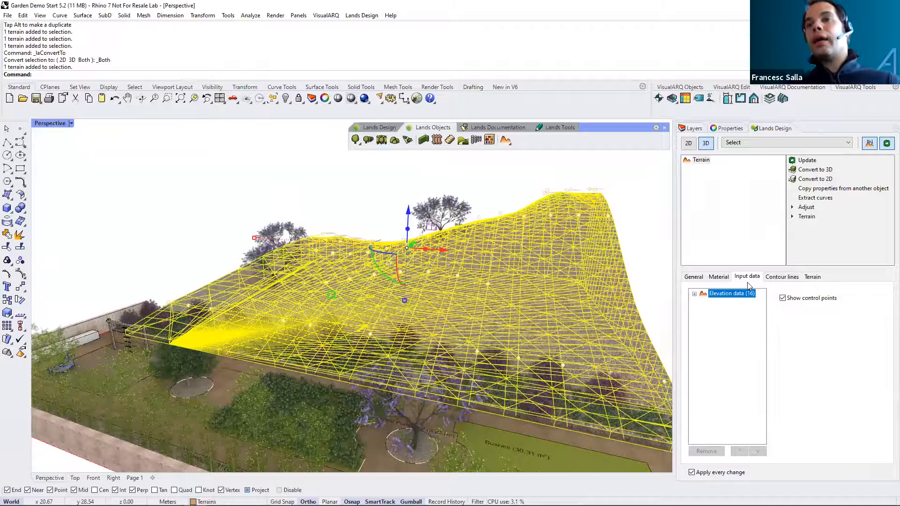
left_click(695, 295)
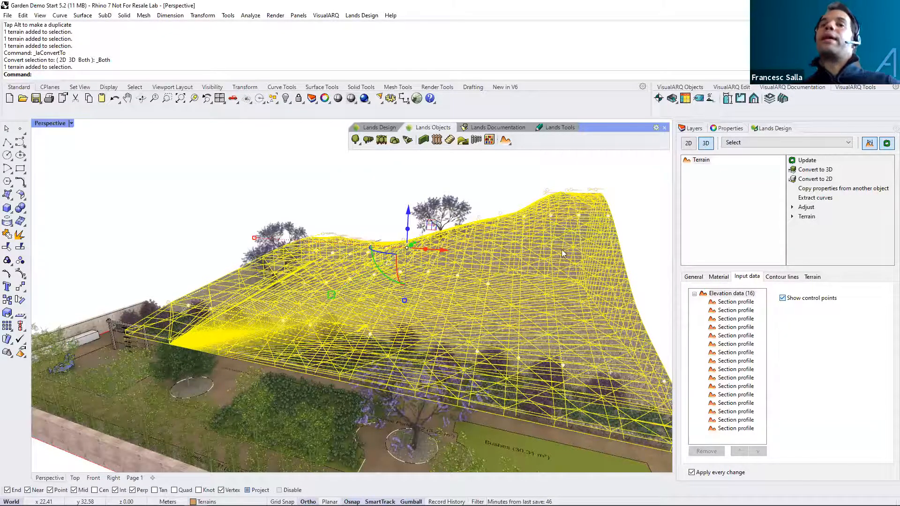
key("Escape")
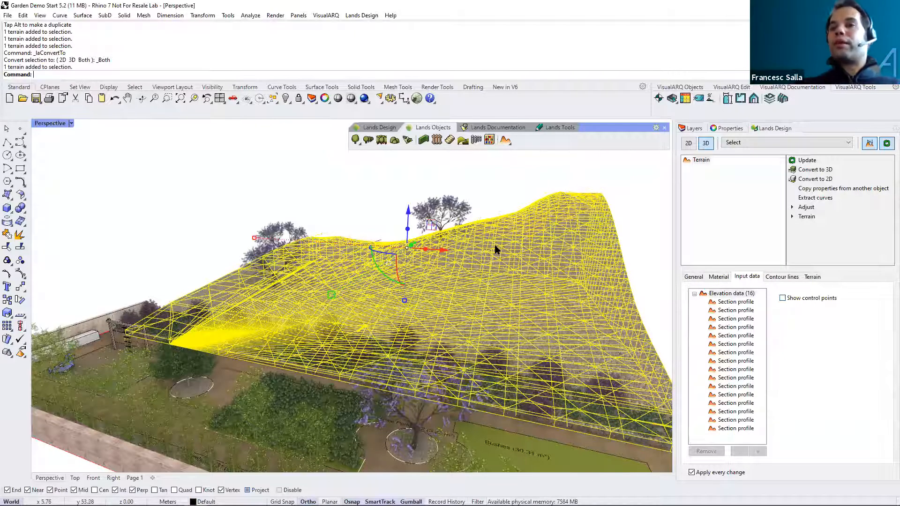
left_click(725, 338)
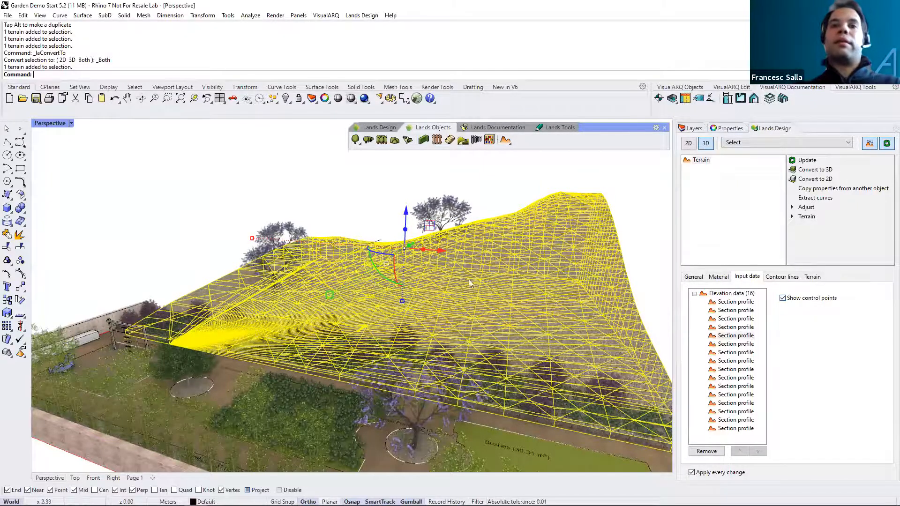
right_click_drag(525, 251, 595, 274)
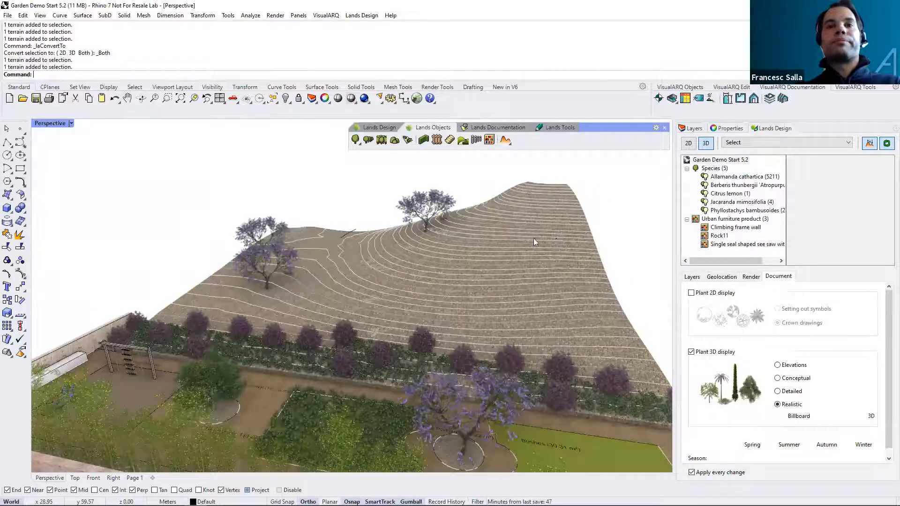
- Examine the terrain's mesh and overlaid contour lines from several views, selecting and deselecting the terrain
left_click(530, 237)
right_click_drag(518, 235, 282, 296)
scroll(257, 344, "up", 4)
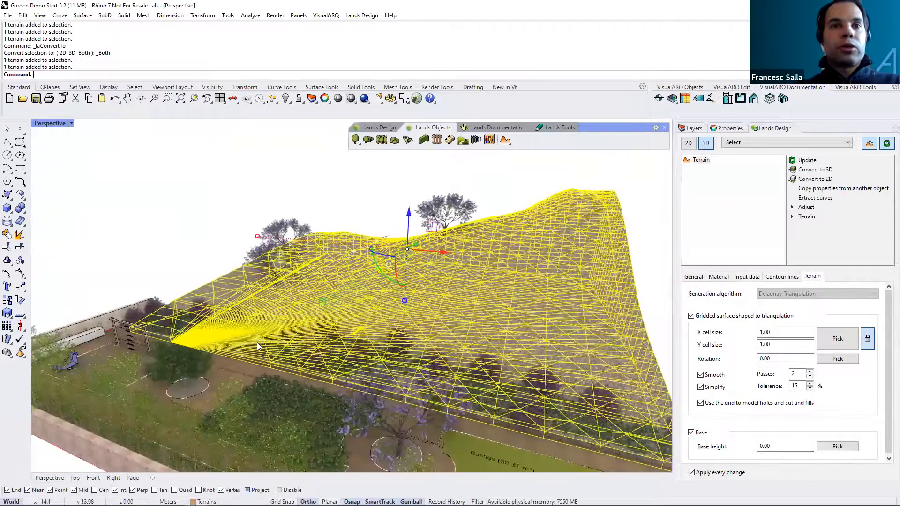
scroll(281, 293, "up", 2)
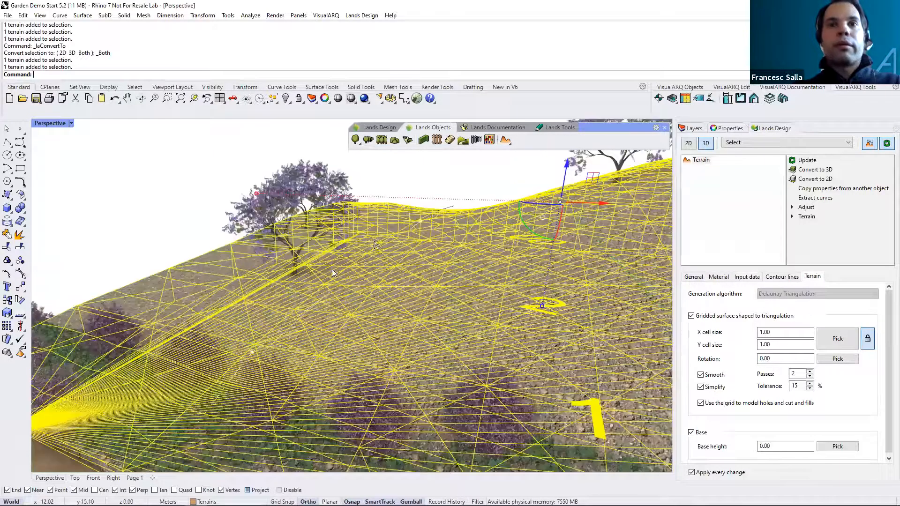
left_click(408, 228)
scroll(380, 242, "down", 2)
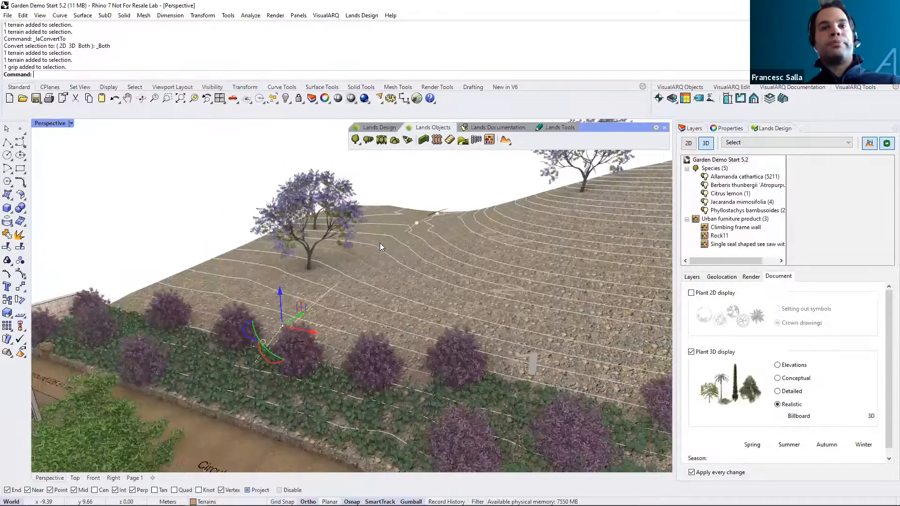
scroll(324, 269, "down", 2)
left_click(290, 301)
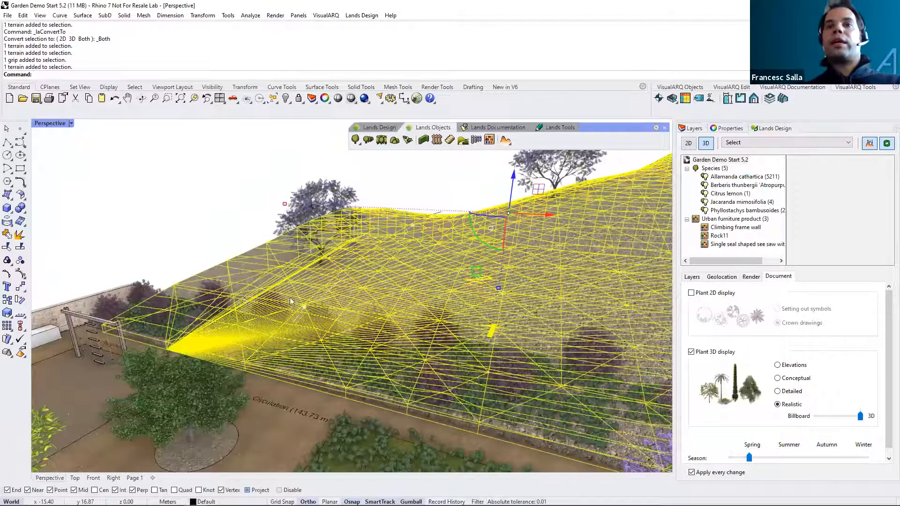
scroll(243, 296, "down", 2)
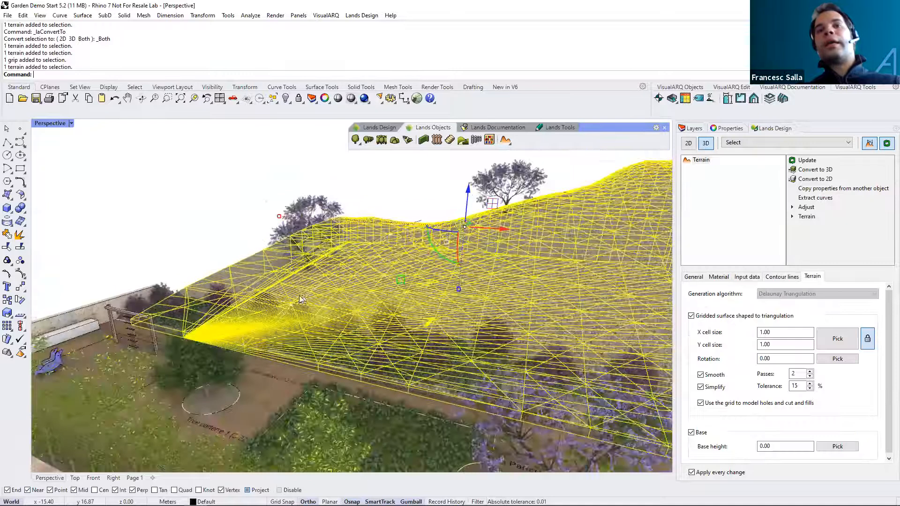
scroll(315, 303, "down", 2)
scroll(315, 307, "down", 1)
scroll(316, 305, "down", 1)
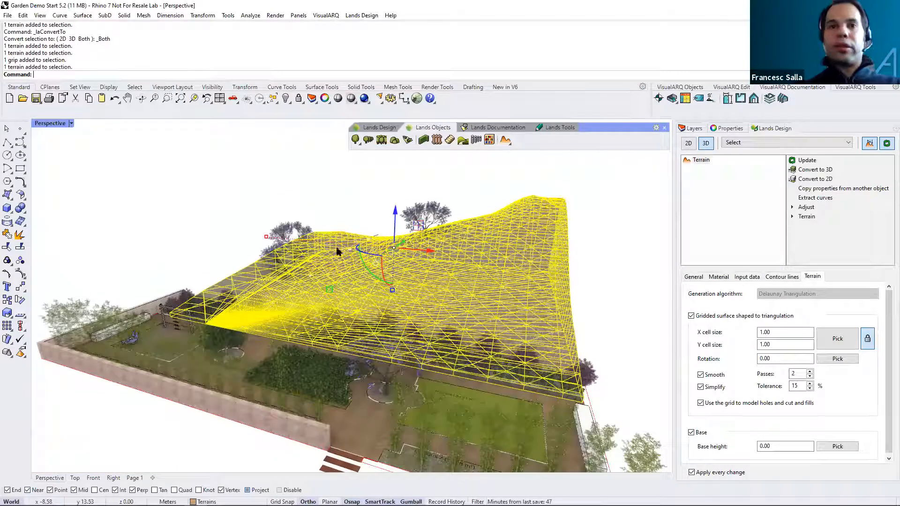
scroll(342, 252, "down", 1)
left_click(333, 163)
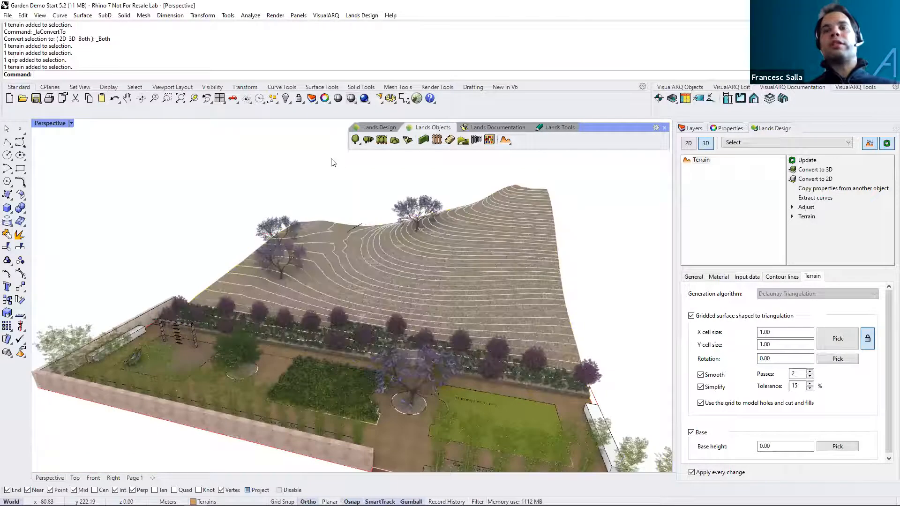
- Select the open curve crossing the terrain and examine its course from the garden side and from above
left_click(510, 146)
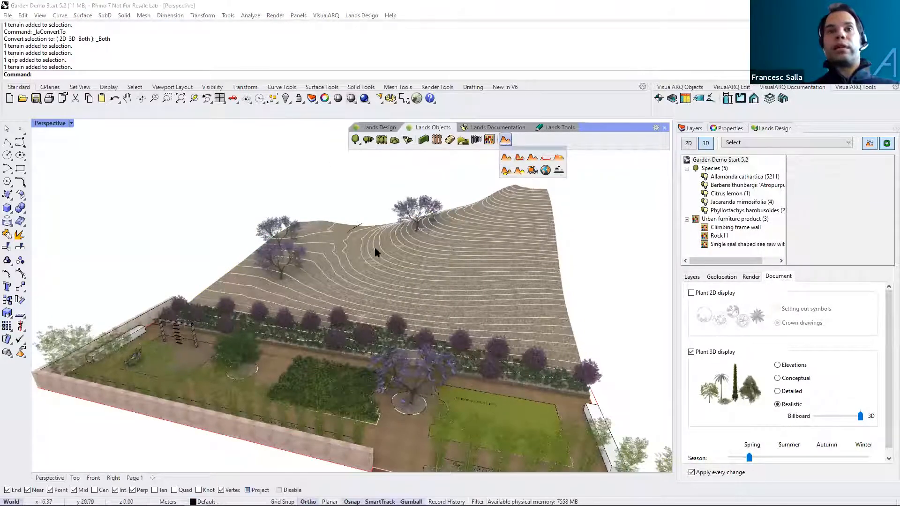
left_click(363, 221)
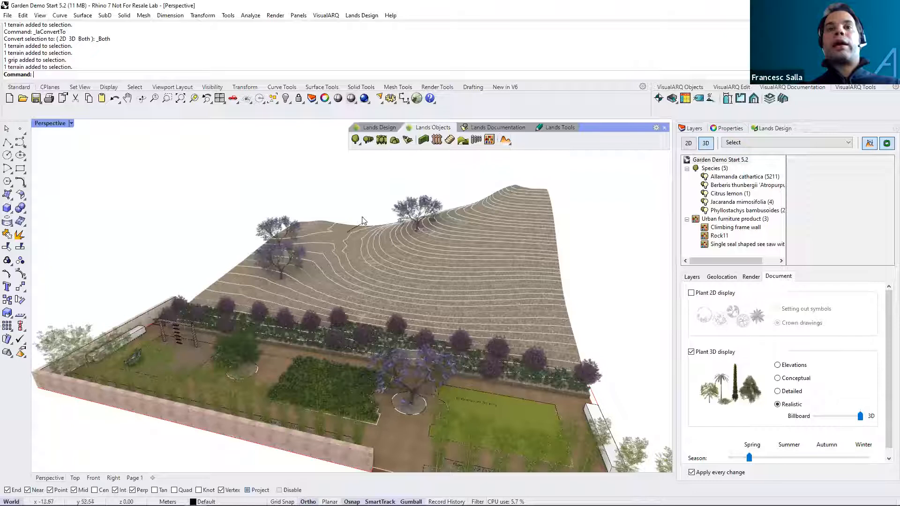
left_click(361, 225)
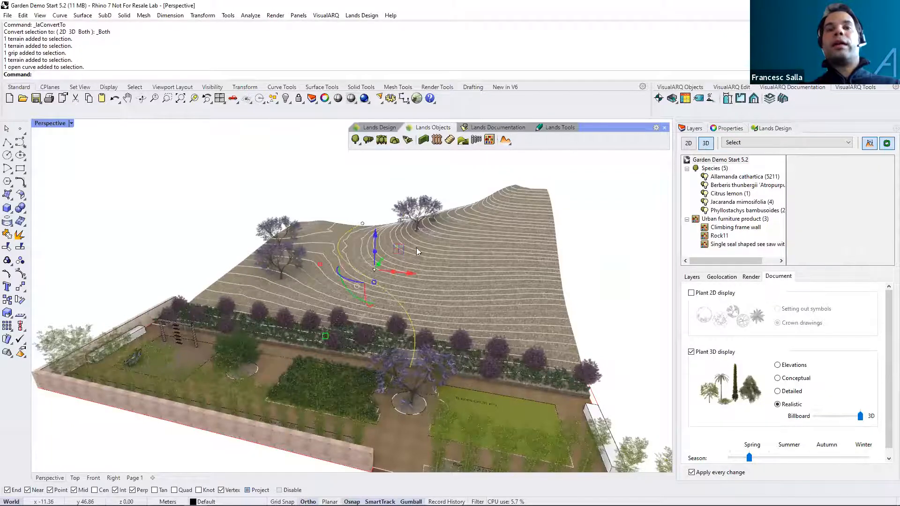
right_click_drag(594, 313, 412, 322)
scroll(411, 318, "up", 6)
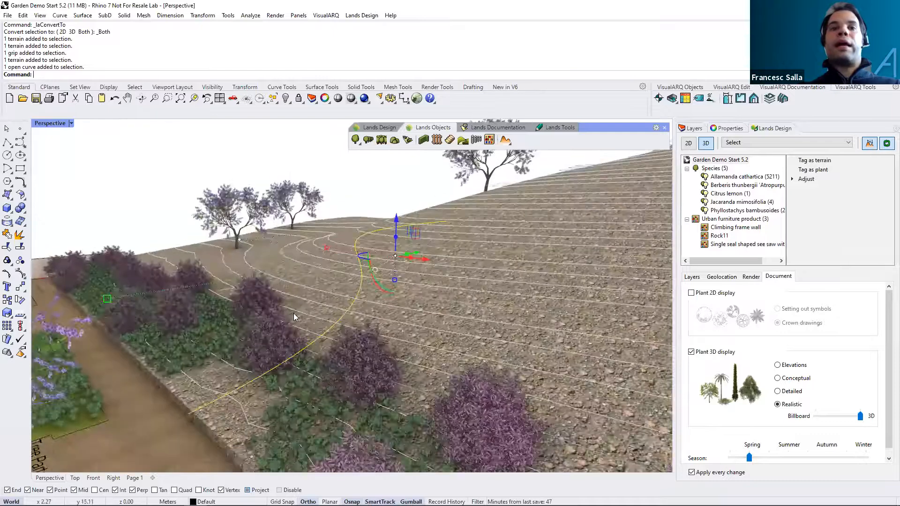
scroll(389, 299, "up", 5)
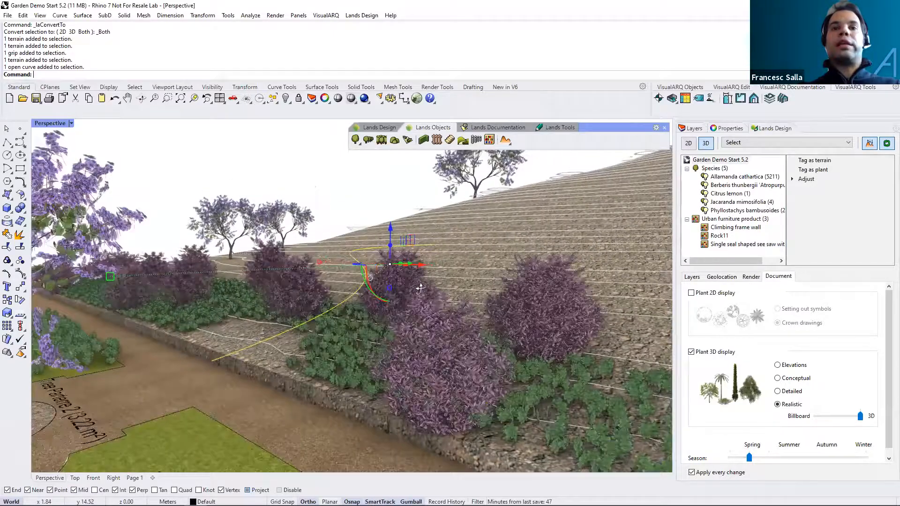
scroll(403, 296, "up", 3)
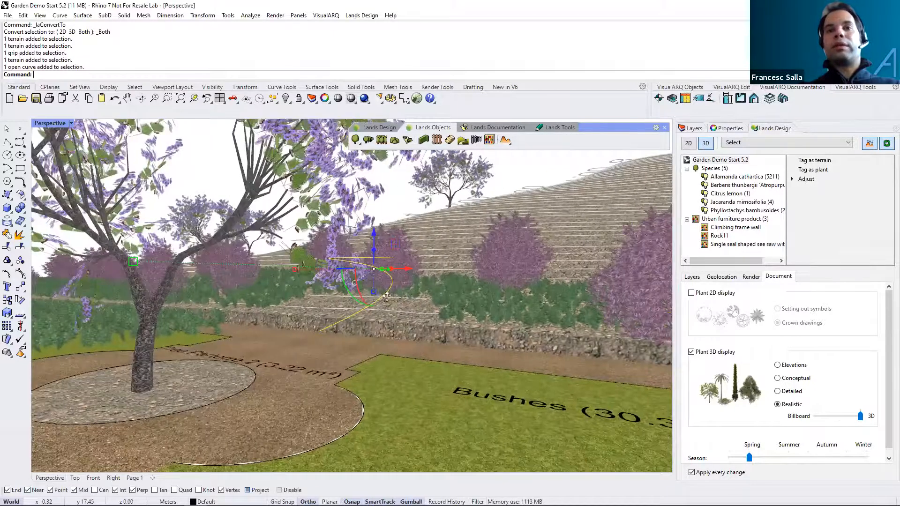
right_click_drag(368, 290, 194, 193)
key("Escape")
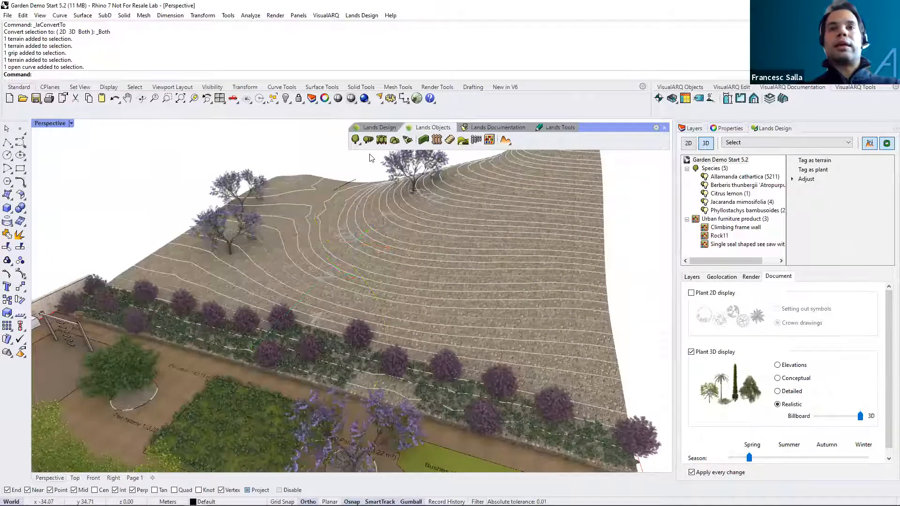
- Add a path 3 m wide with a 45° slope angle to the terrain along the open curve
left_click(506, 140)
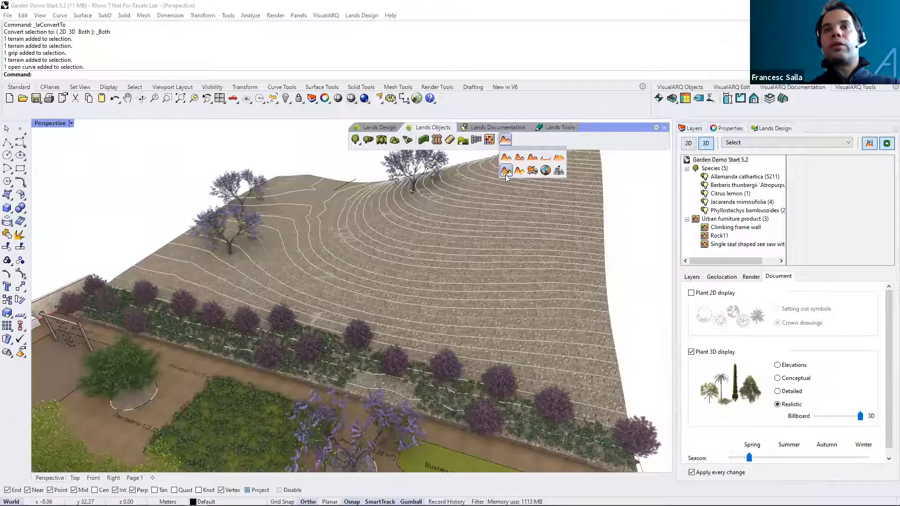
left_click(506, 171)
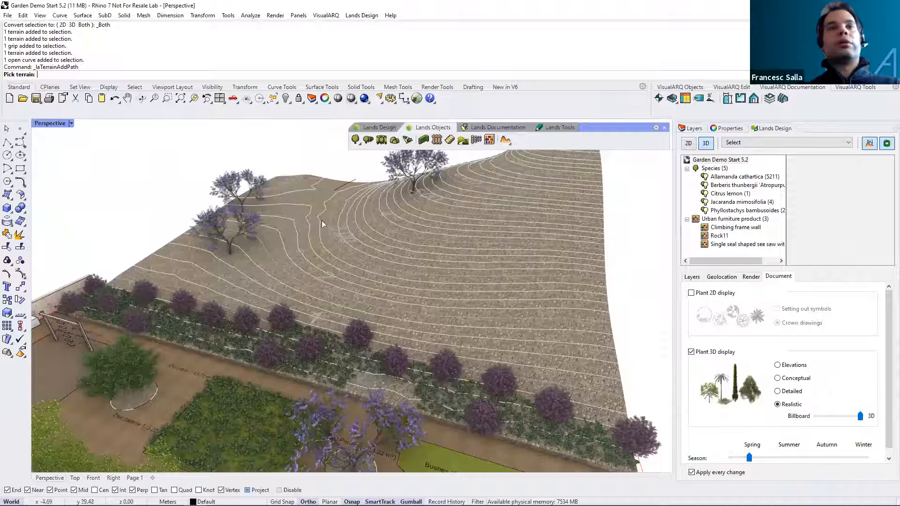
left_click(432, 235)
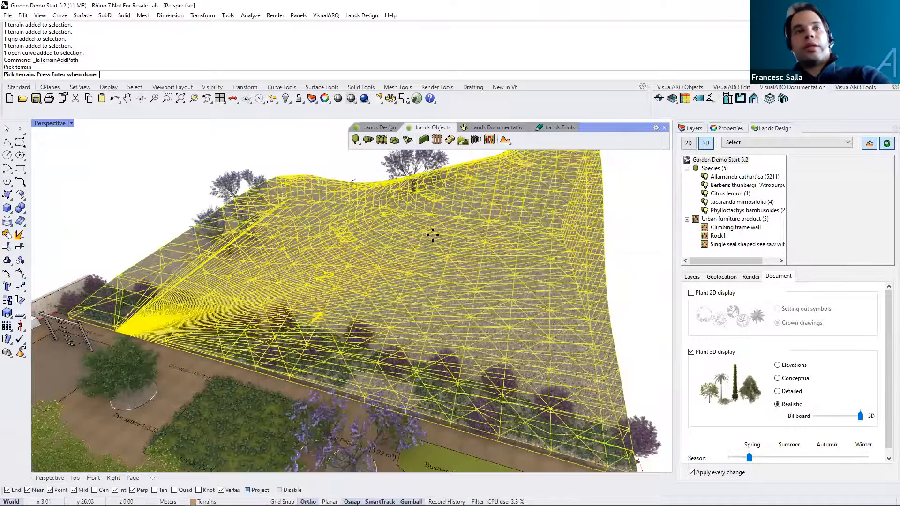
key("Return")
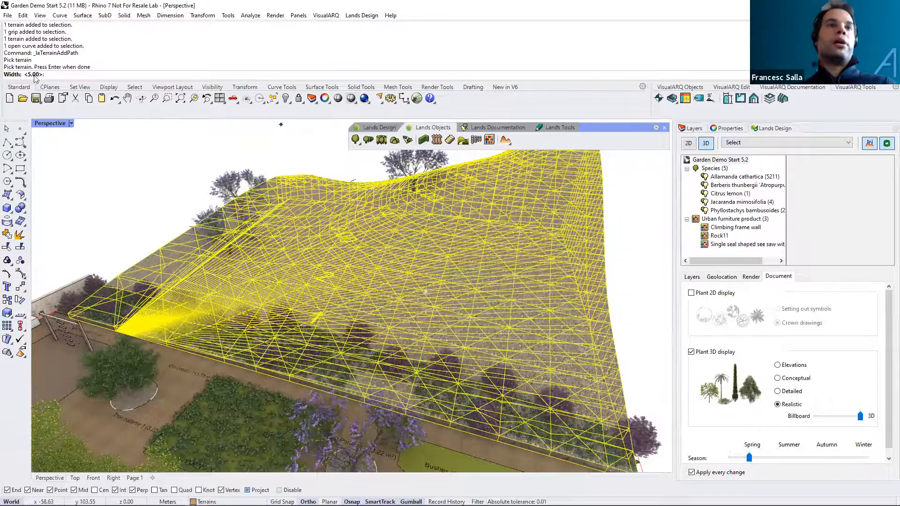
type("3")
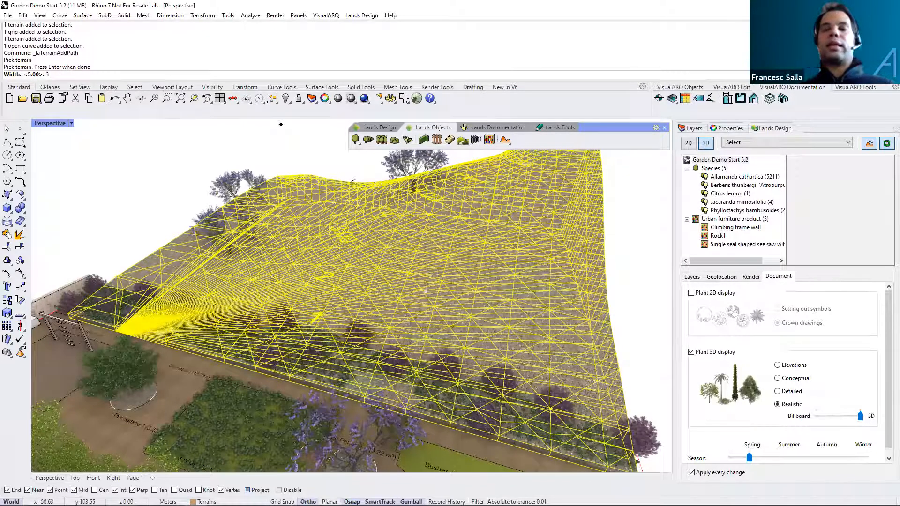
key("Return")
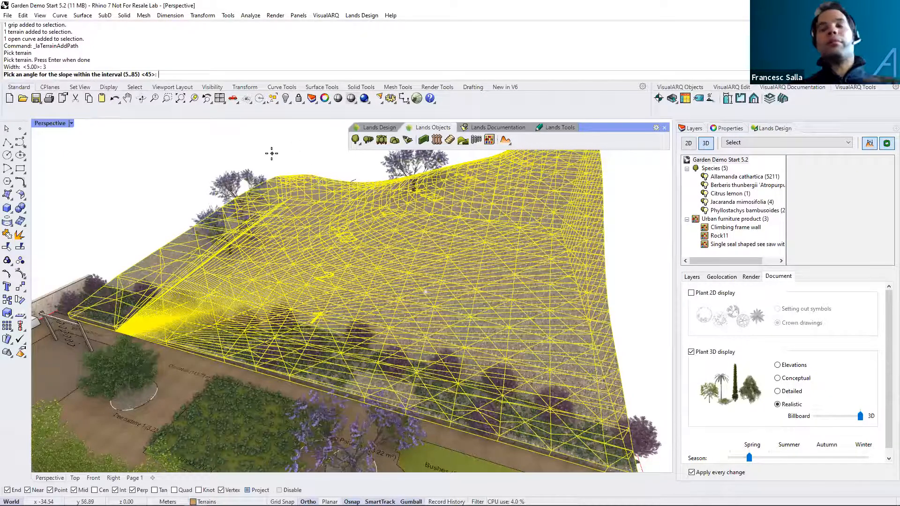
key("Return")
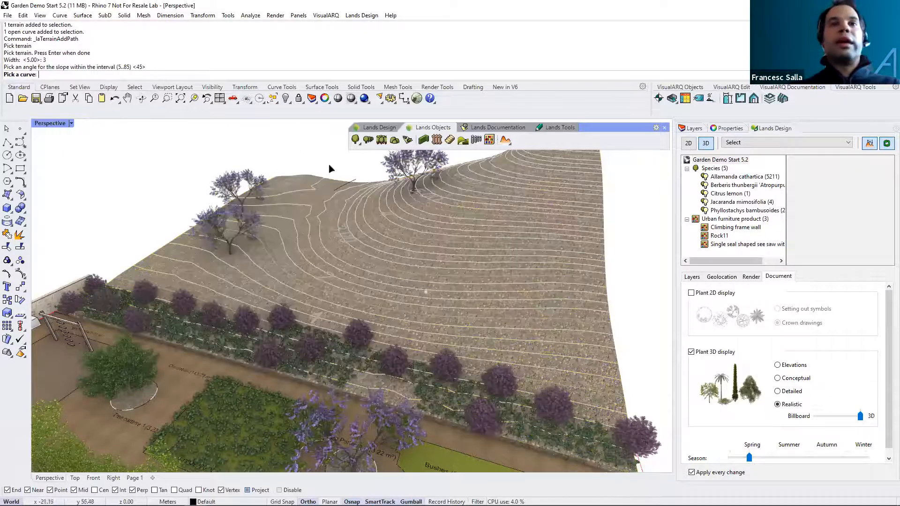
left_click(356, 183)
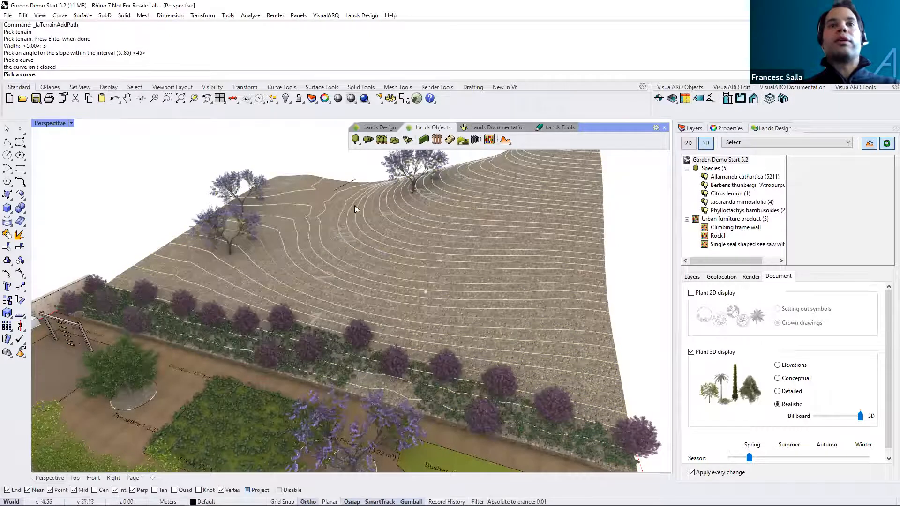
scroll(353, 181, "up", 4)
left_click(356, 179)
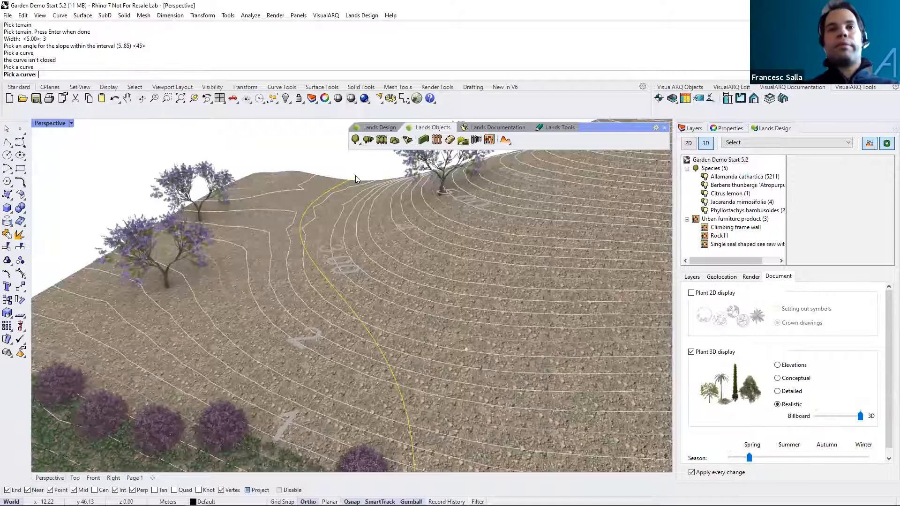
right_click(277, 247)
mouse_move(321, 278)
right_mouse_down()
mouse_move(321, 267)
mouse_move(288, 248)
mouse_move(324, 267)
mouse_move(315, 267)
right_mouse_up()
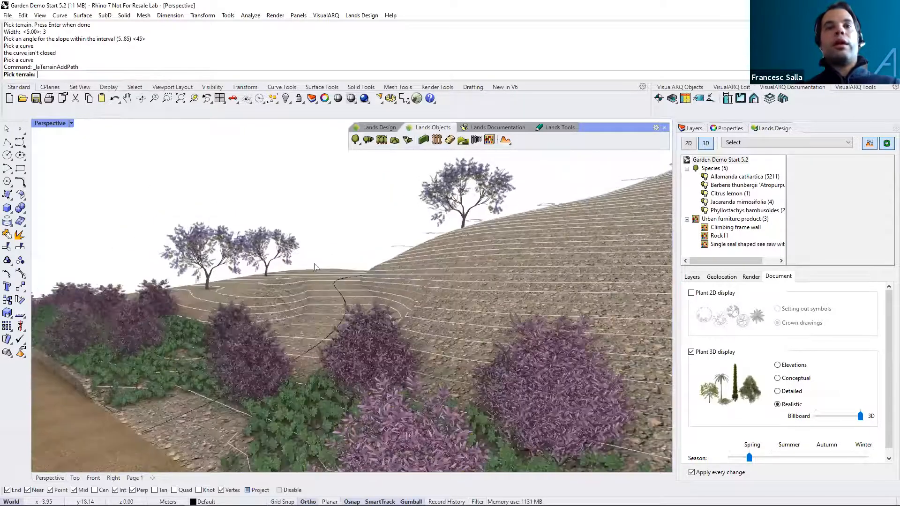
right_click_drag(255, 264, 295, 314)
right_click(377, 263)
- Select the terrain and set the width of the path in its earthmoving data to 2 m
left_click(359, 300)
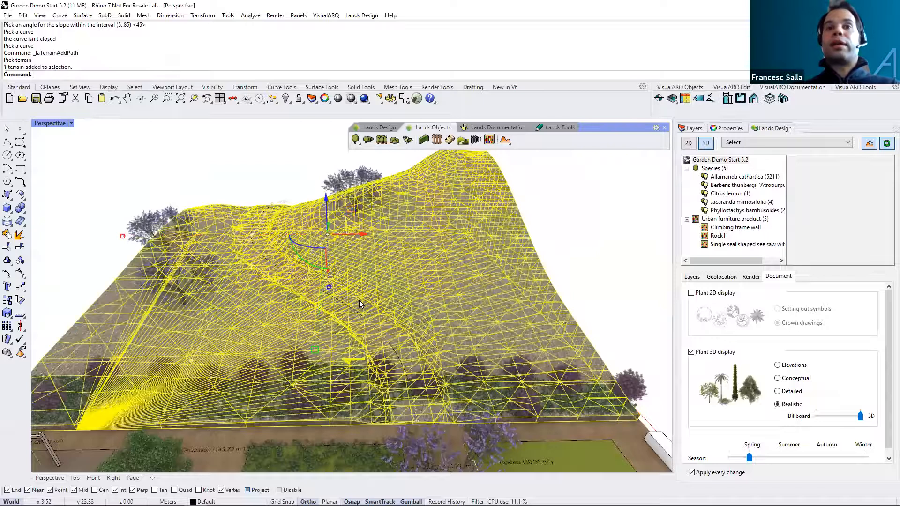
left_click(741, 277)
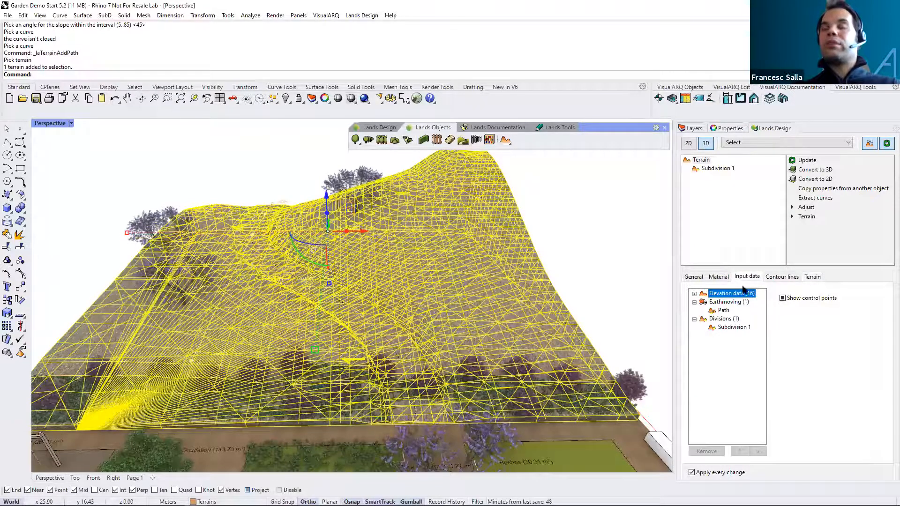
left_click(723, 311)
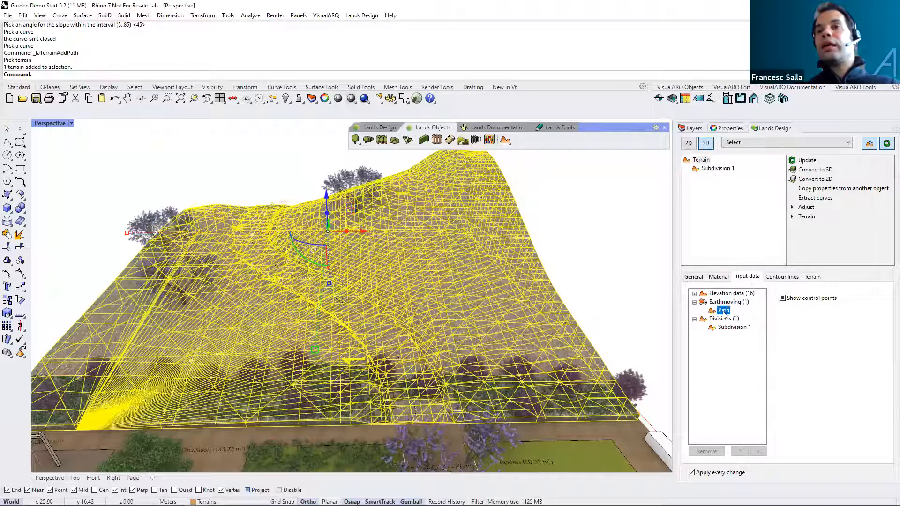
left_click_drag(818, 331, 796, 331)
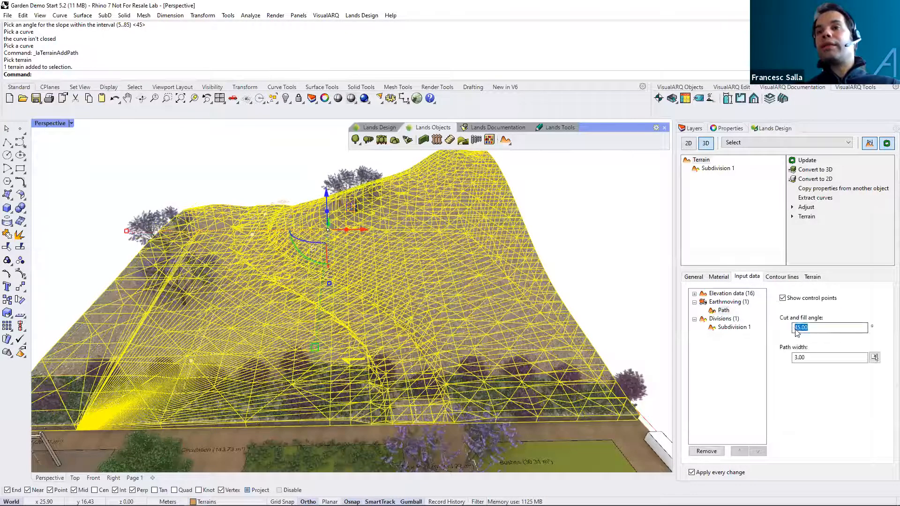
left_click_drag(820, 358, 780, 361)
type("2")
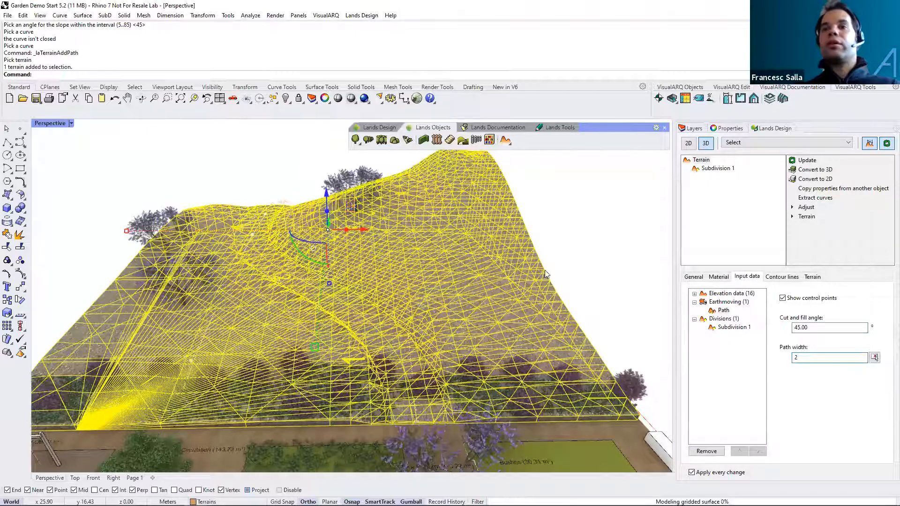
- Highlight Subdivision 1 in the terrain's input data and view the path's area on the slope
left_click(722, 327)
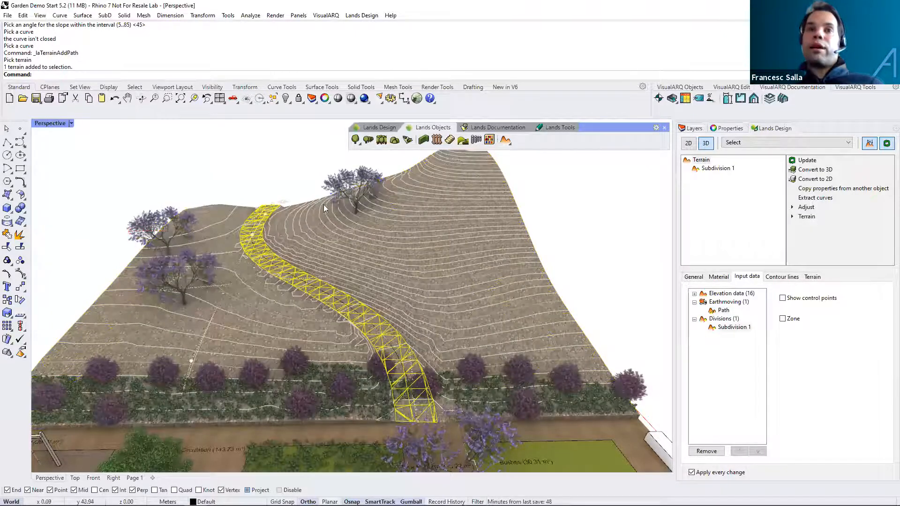
scroll(305, 254, "down", 2)
right_click_drag(233, 370, 177, 425)
right_click_drag(214, 395, 258, 218)
scroll(258, 219, "up", 2)
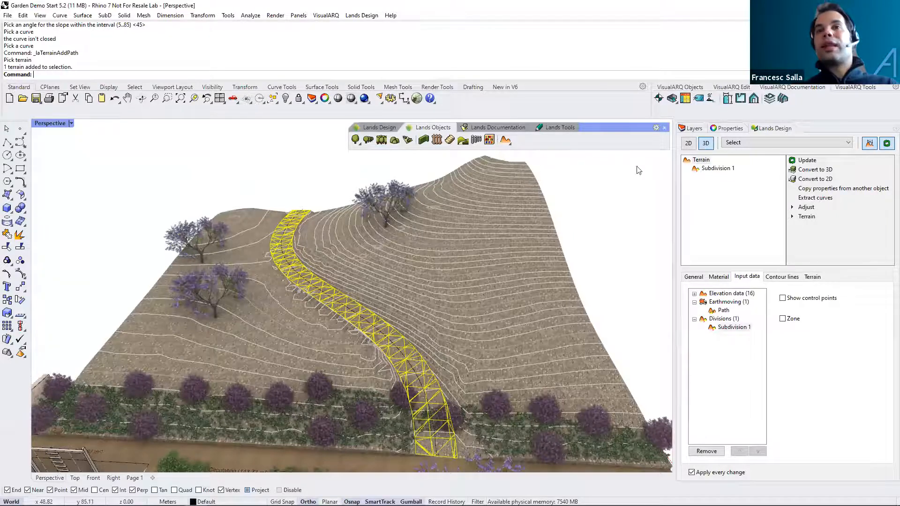
- Give the path's Subdivision 1 its own texture, Short Grass With Stone.bump from the Grass folder, and deselect the terrain
left_click(709, 170)
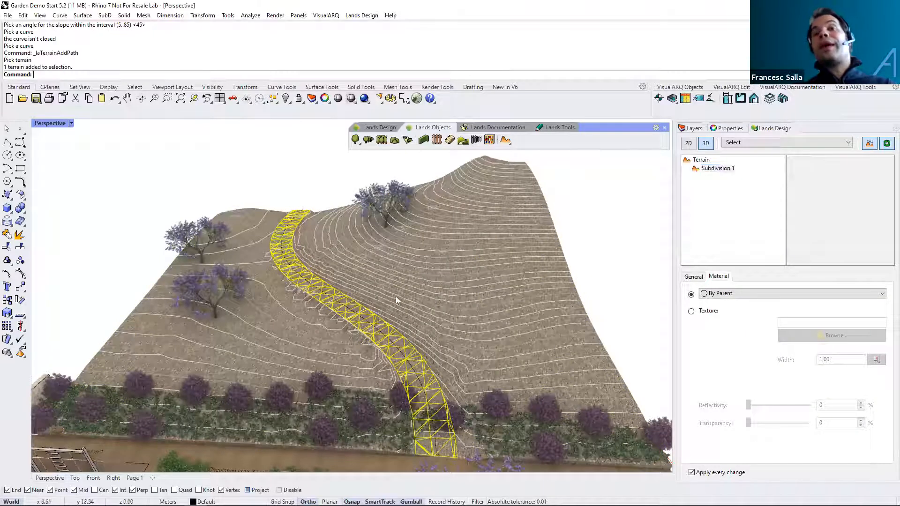
left_click(692, 313)
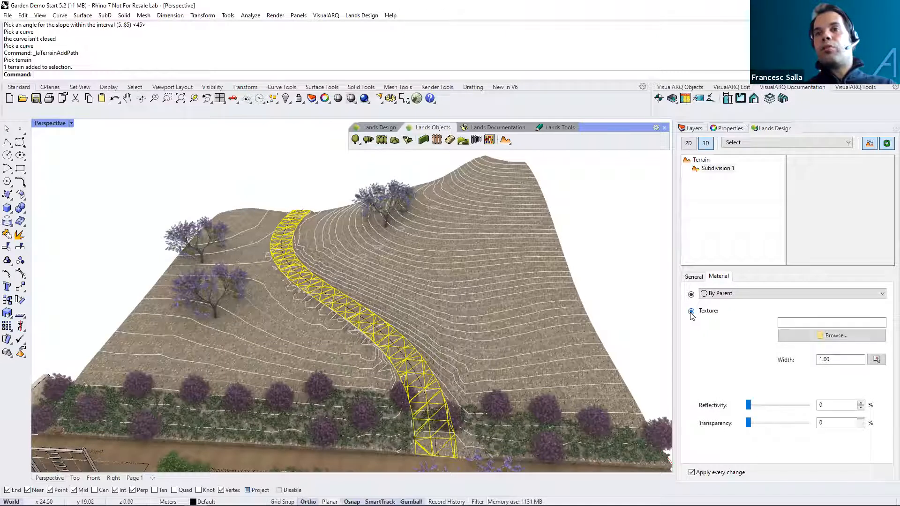
left_click(791, 337)
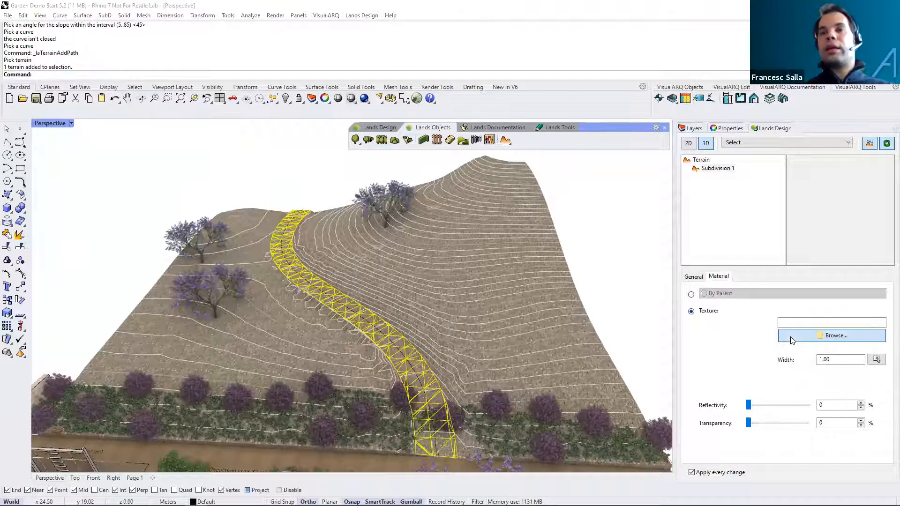
double_click(171, 98)
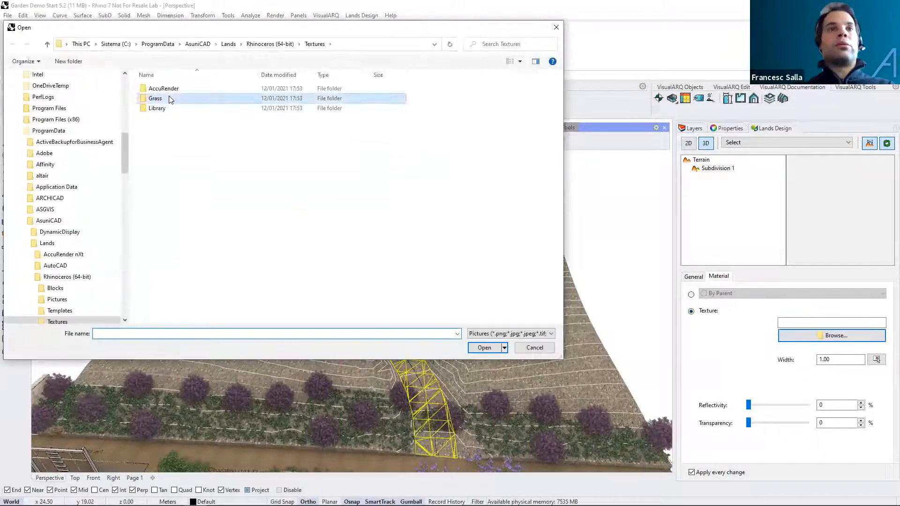
left_click(267, 96)
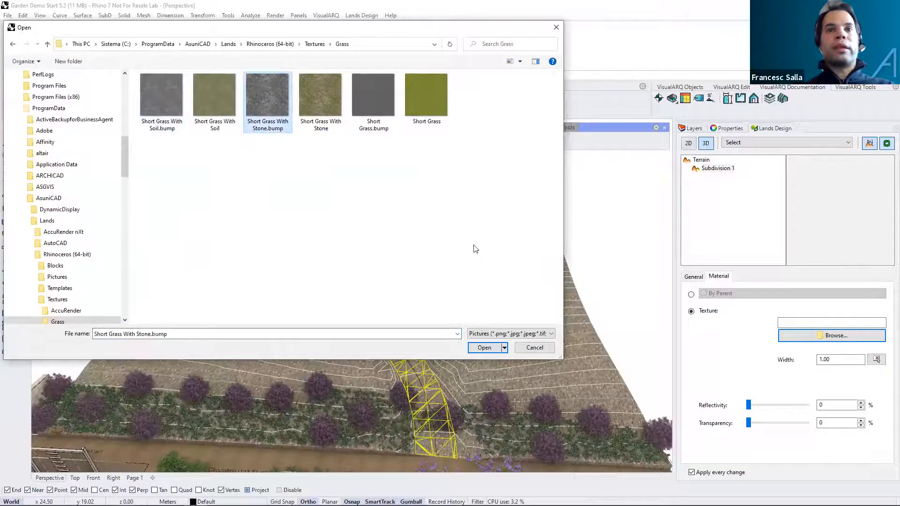
left_click(483, 347)
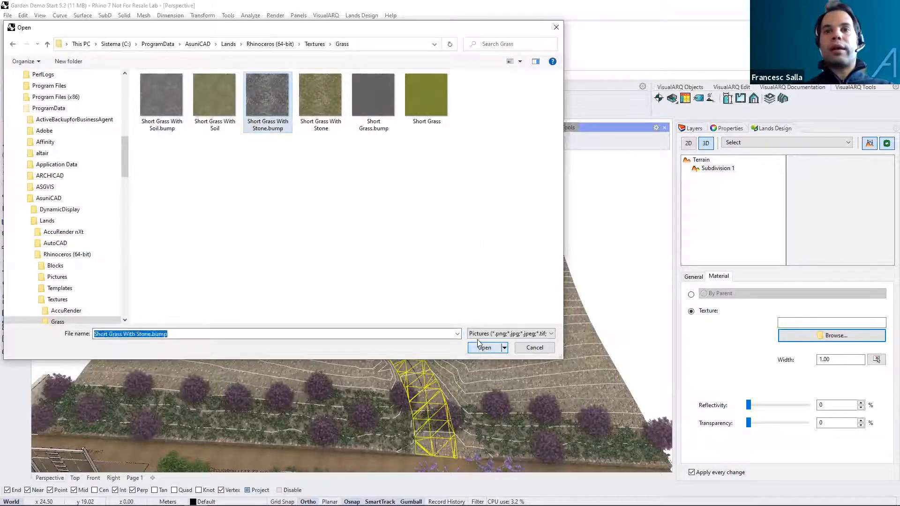
right_click_drag(495, 324, 486, 312)
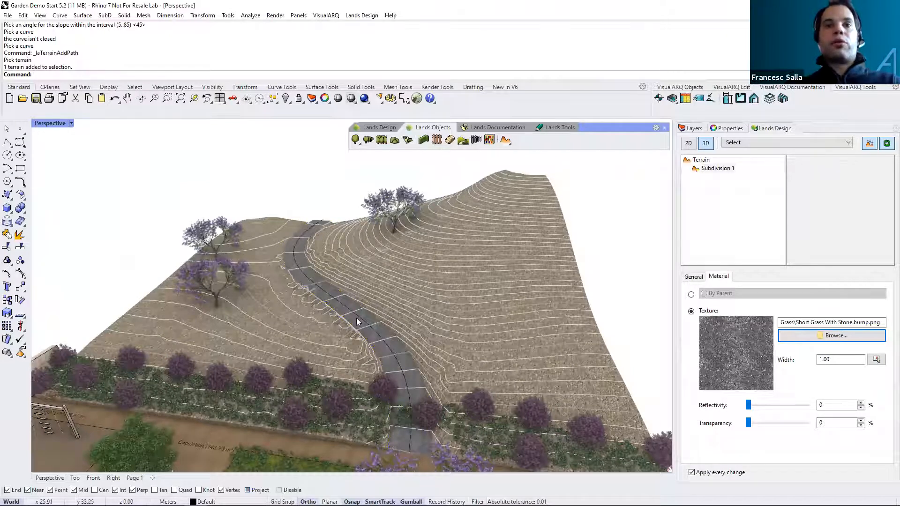
key("Escape")
- Insert a terrain list in the empty area beside the terrain
right_click_drag(356, 319, 358, 313)
right_click_drag(337, 280, 336, 276)
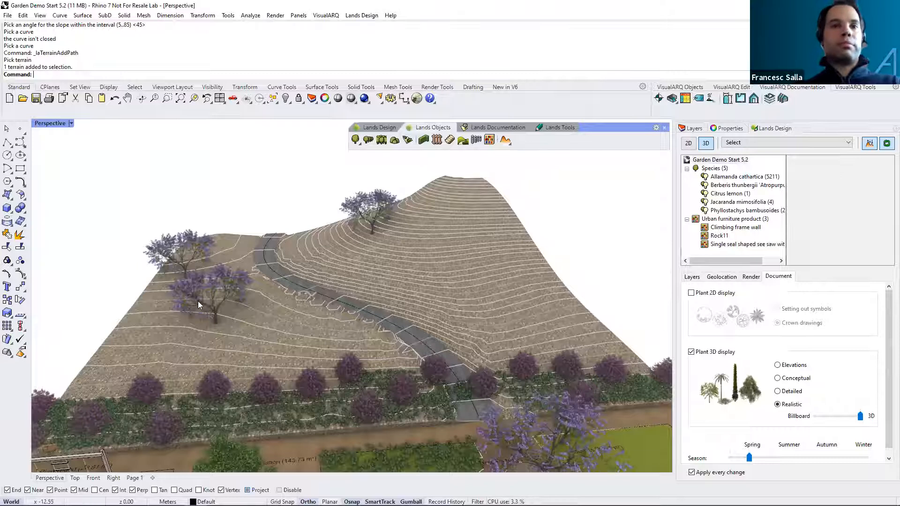
right_click_drag(203, 302, 285, 244)
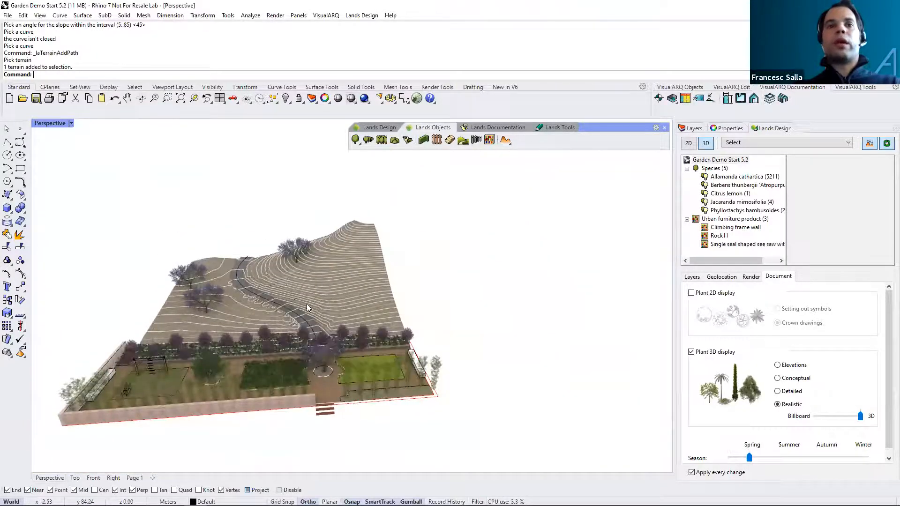
right_click_drag(307, 304, 400, 203)
left_click(498, 127)
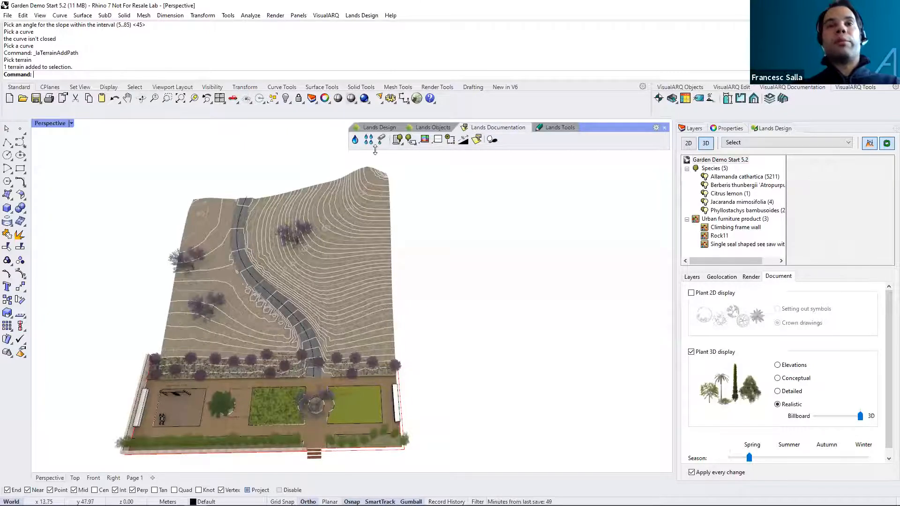
left_click(400, 144)
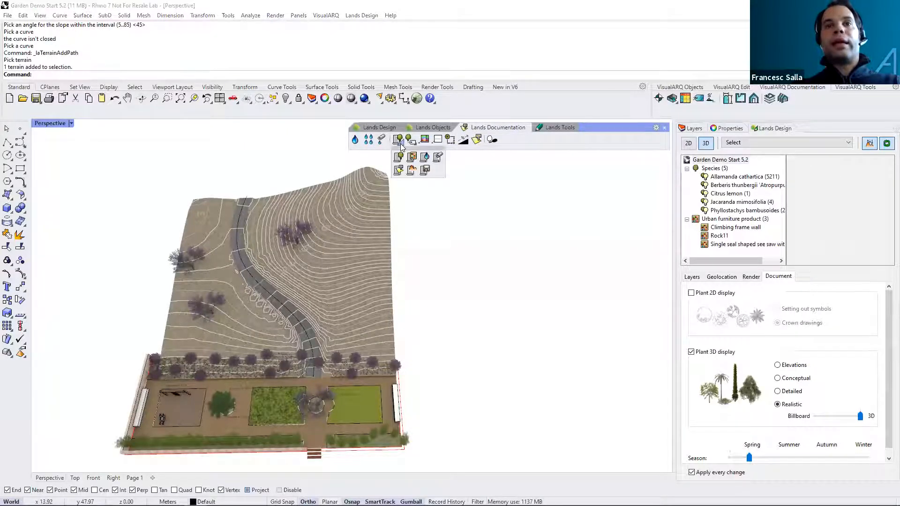
left_click(412, 171)
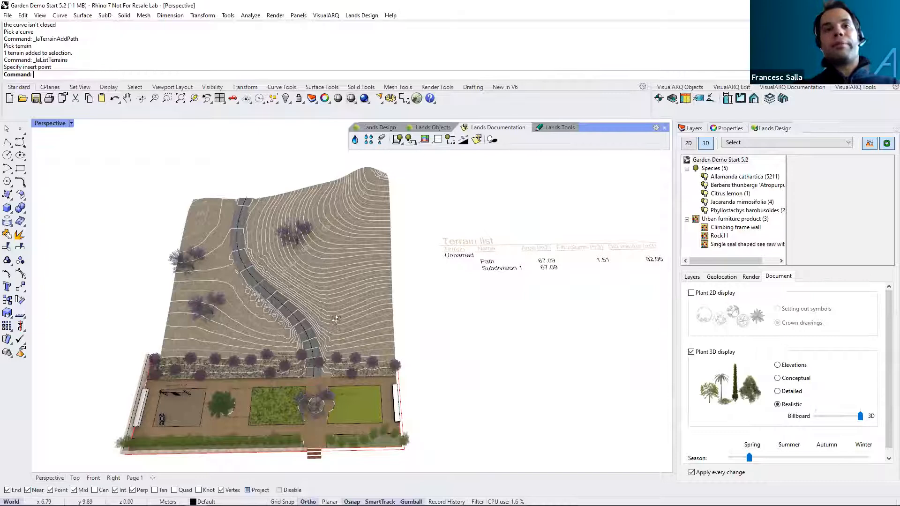
- Select the terrain list to examine which fields it shows, and deselect it
right_click_drag(335, 338, 349, 250)
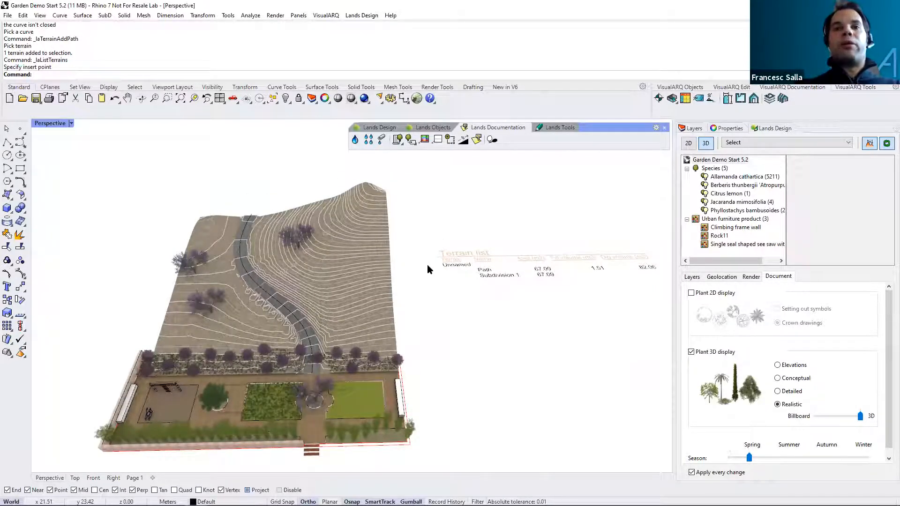
left_click(491, 259)
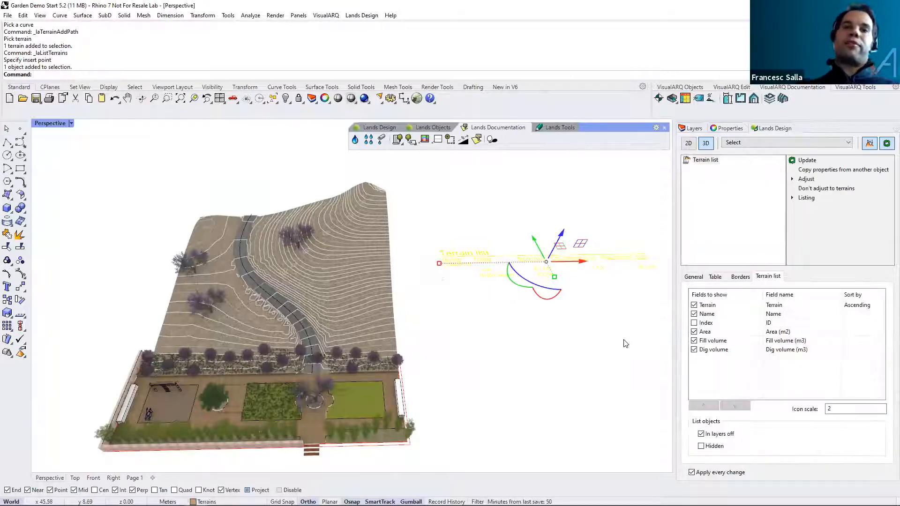
key("Escape")
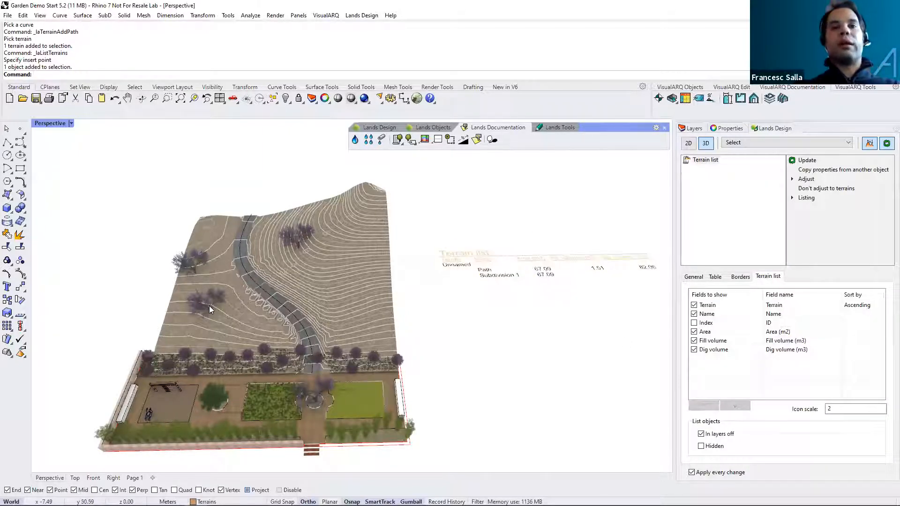
- In the top view, move the Jacaranda tree on the contoured hill across the path, next to the other two Jacarandas
mouse_move(262, 311)
right_mouse_down()
mouse_move(274, 307)
mouse_move(269, 313)
right_mouse_up()
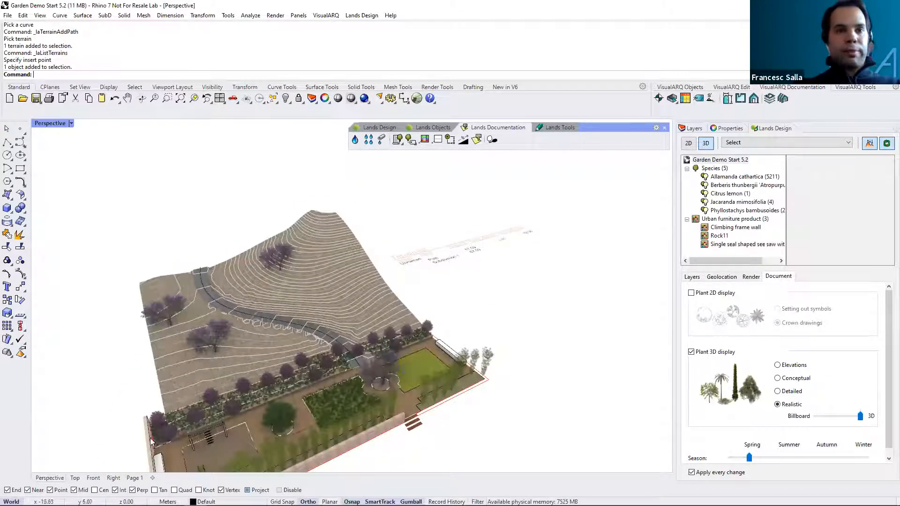
left_click(76, 478)
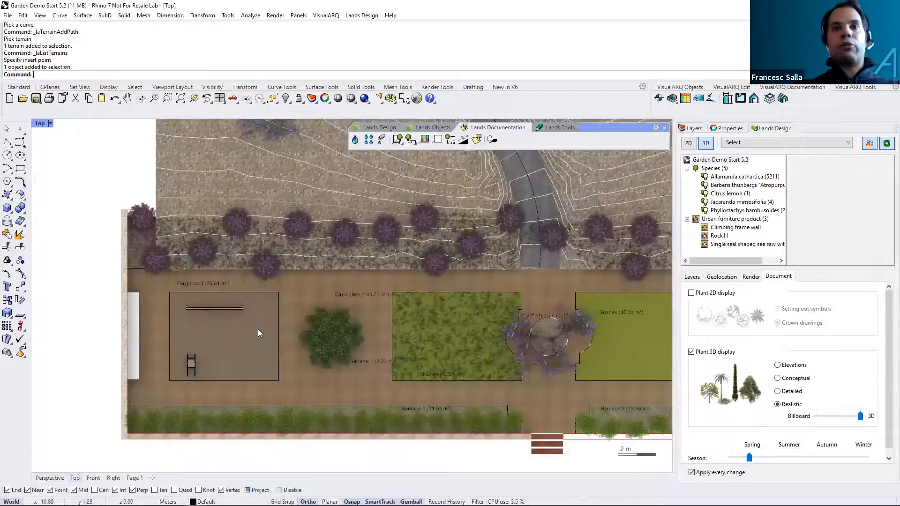
scroll(258, 330, "down", 4)
scroll(254, 351, "down", 4)
right_click_drag(319, 345, 256, 442)
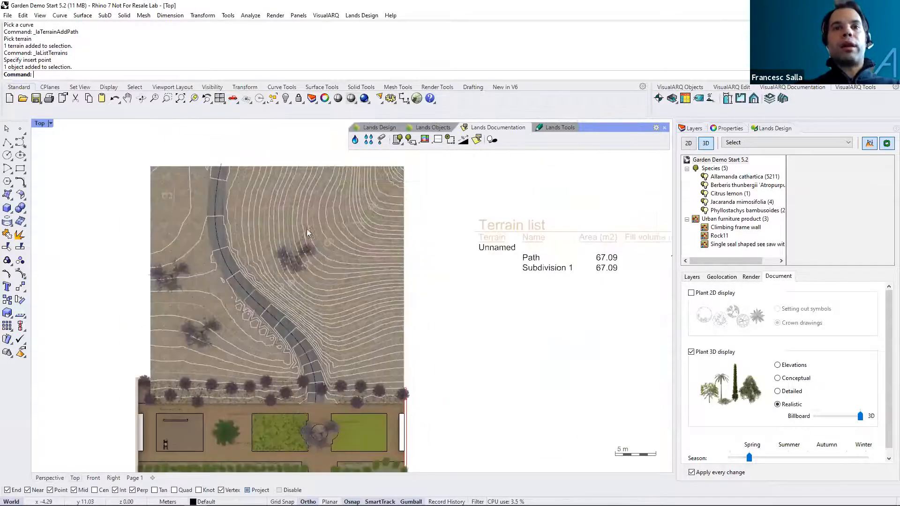
left_click(302, 253)
left_click_drag(317, 259, 191, 261)
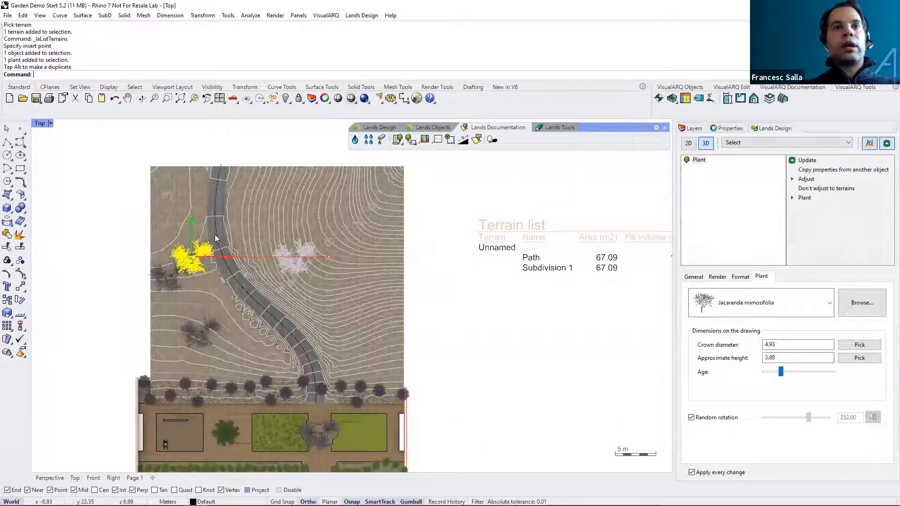
left_click_drag(205, 218, 201, 214)
left_click(124, 221)
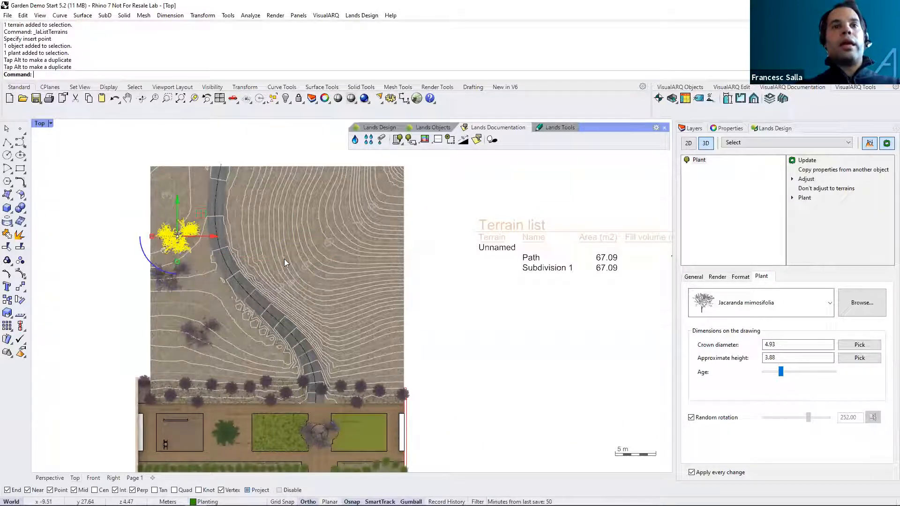
- Start a forest of Acer platanoides 'Crimson King' and raise the age to a crown diameter of 3.93 and a height of 6.00
left_click(418, 127)
left_click(382, 140)
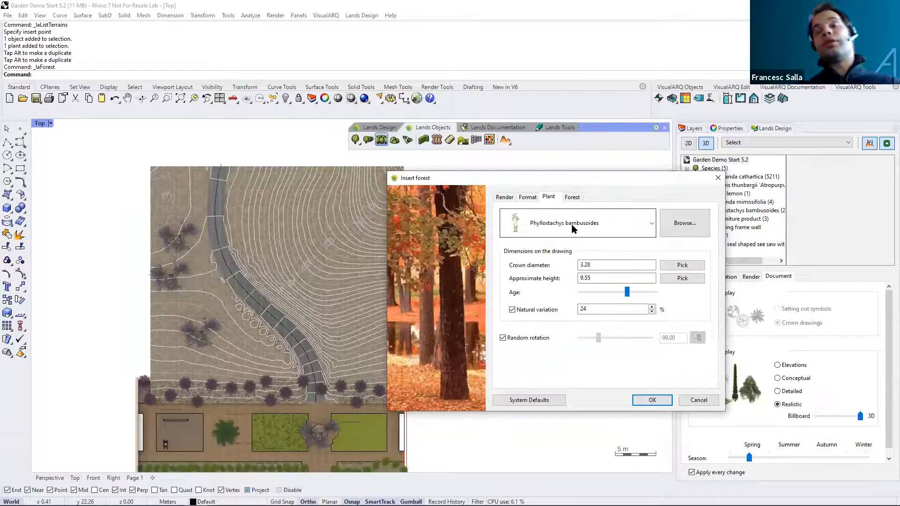
left_click(632, 231)
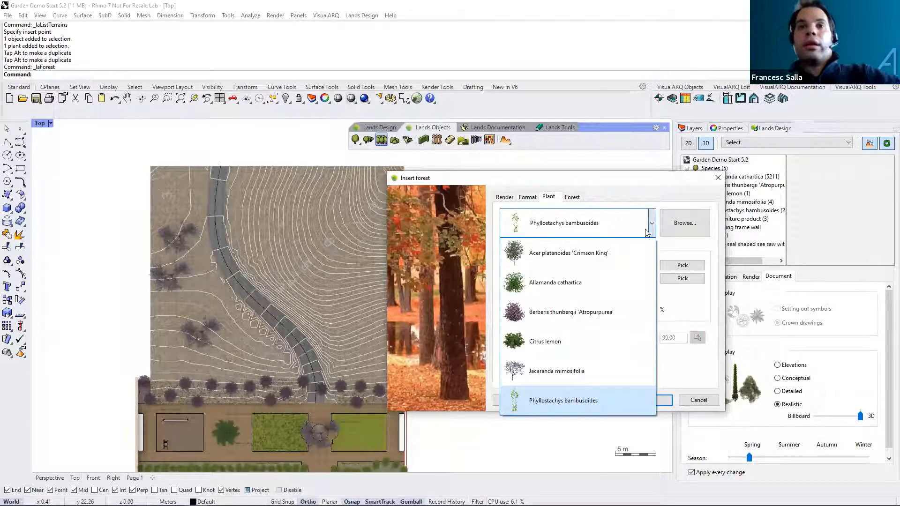
left_click(575, 264)
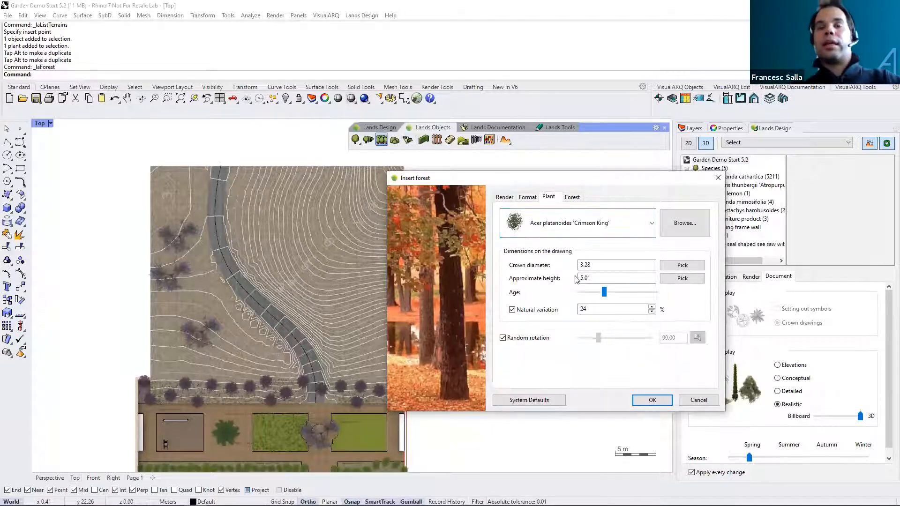
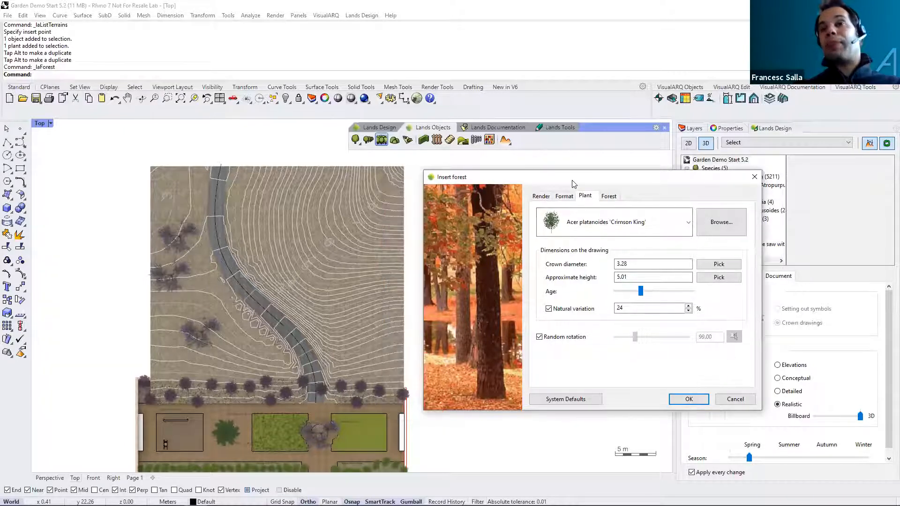
left_click_drag(640, 291, 645, 292)
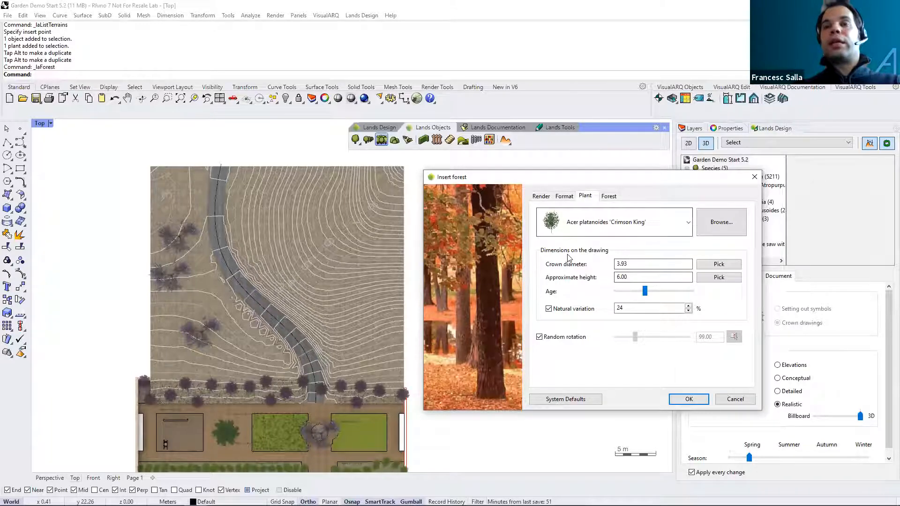
- Set the forest's number of units to 30 and accept the forest settings
left_click(604, 199)
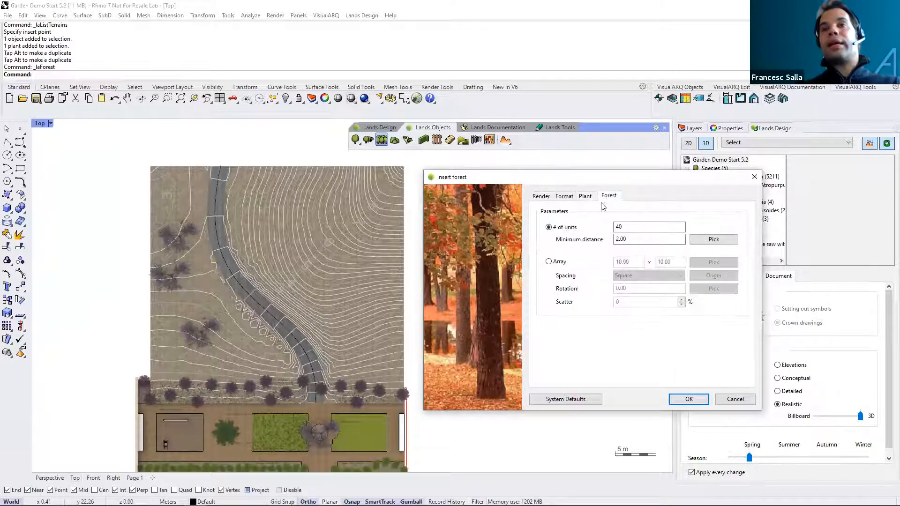
left_click_drag(626, 227, 606, 240)
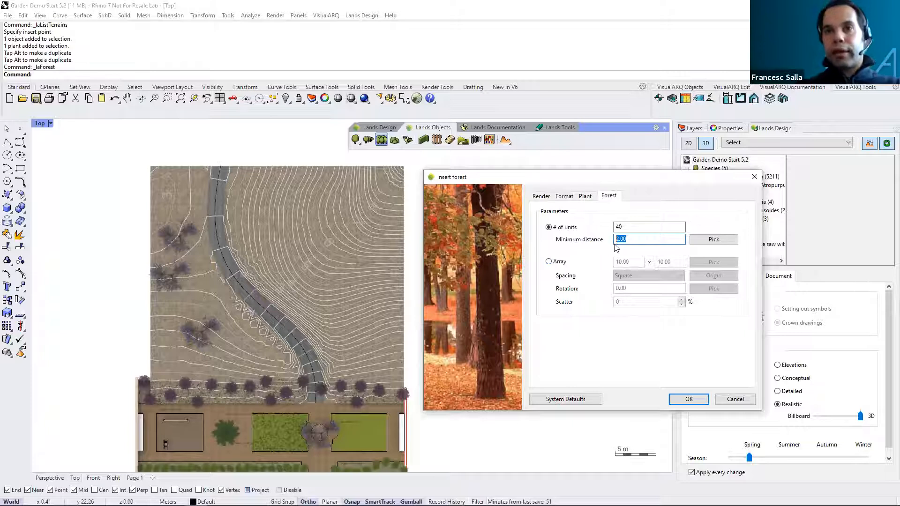
double_click(618, 227)
type("30")
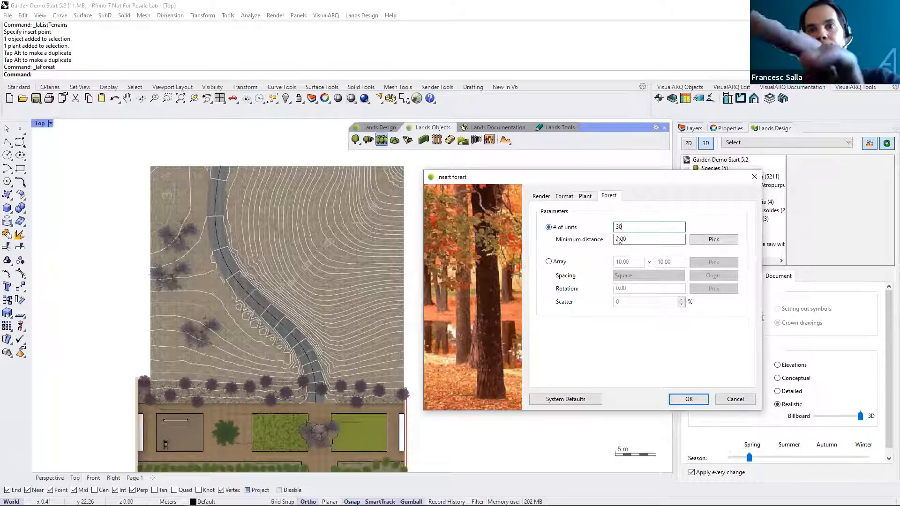
left_click(679, 399)
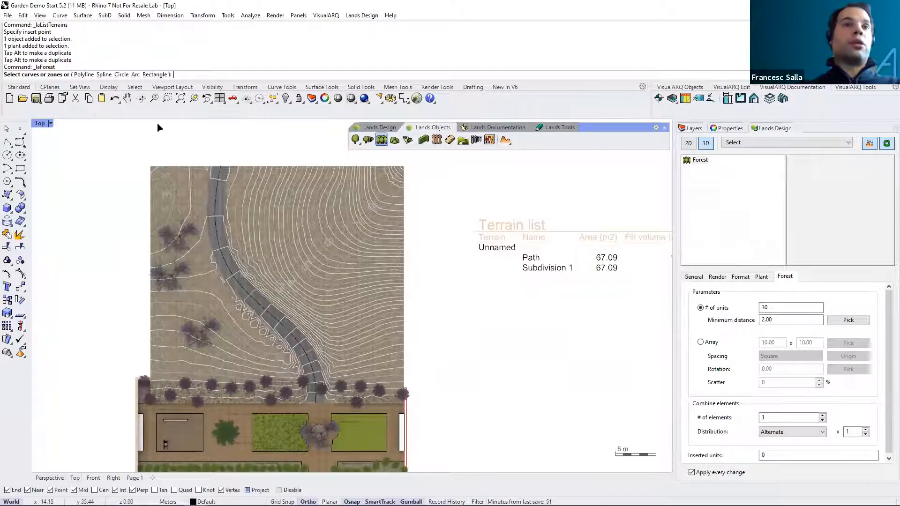
- With object snaps disabled, outline the forest with a polyline around the contoured hill beside the path and finish inserting it
left_click(84, 74)
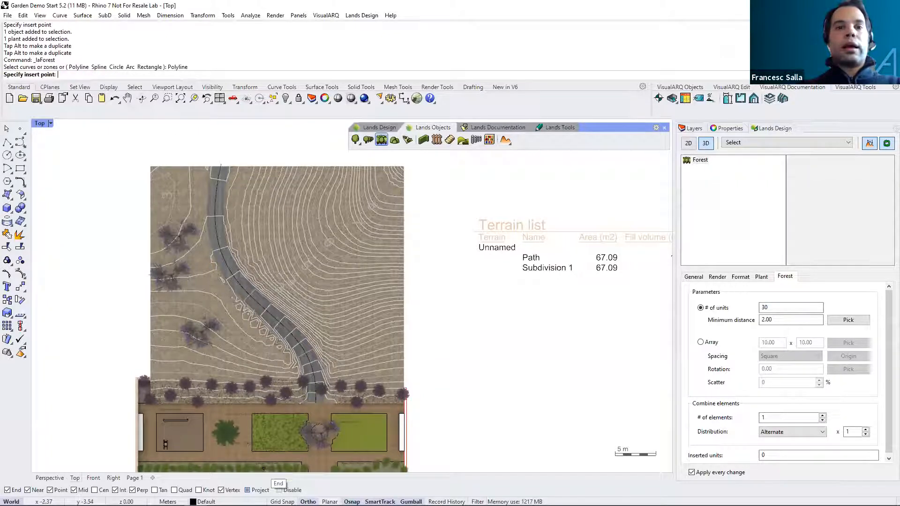
left_click(279, 490)
left_click(234, 175)
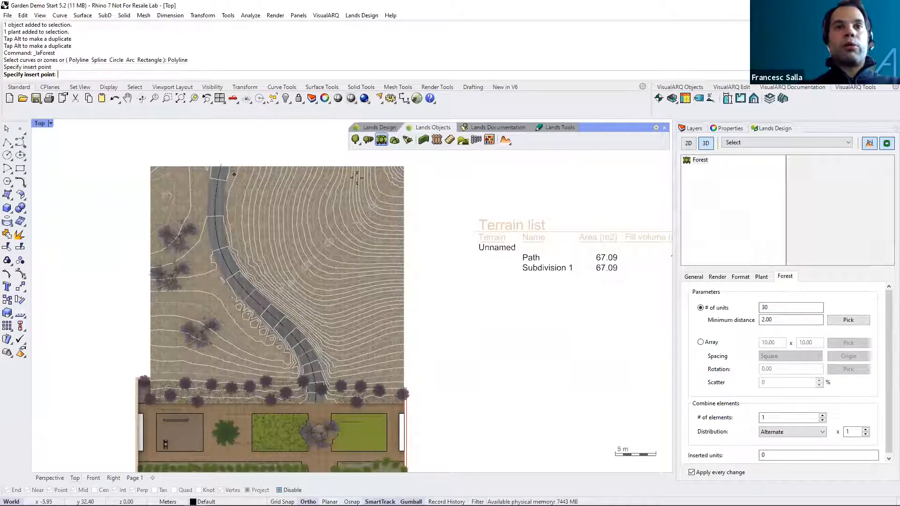
left_click(397, 175)
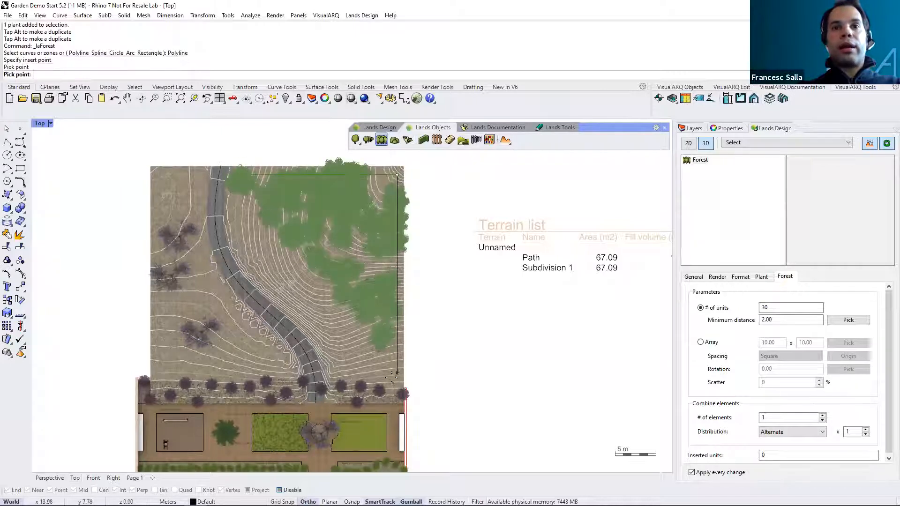
left_click(394, 379)
left_click(337, 381)
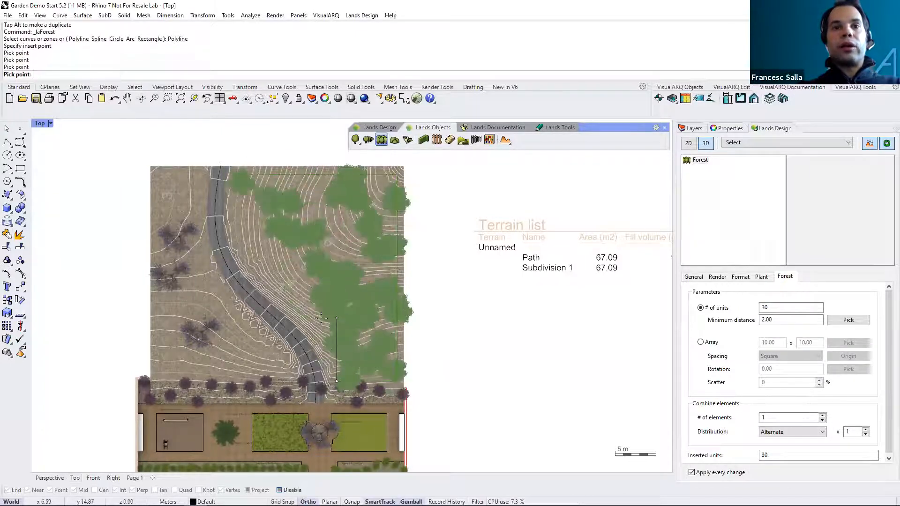
left_click(321, 319)
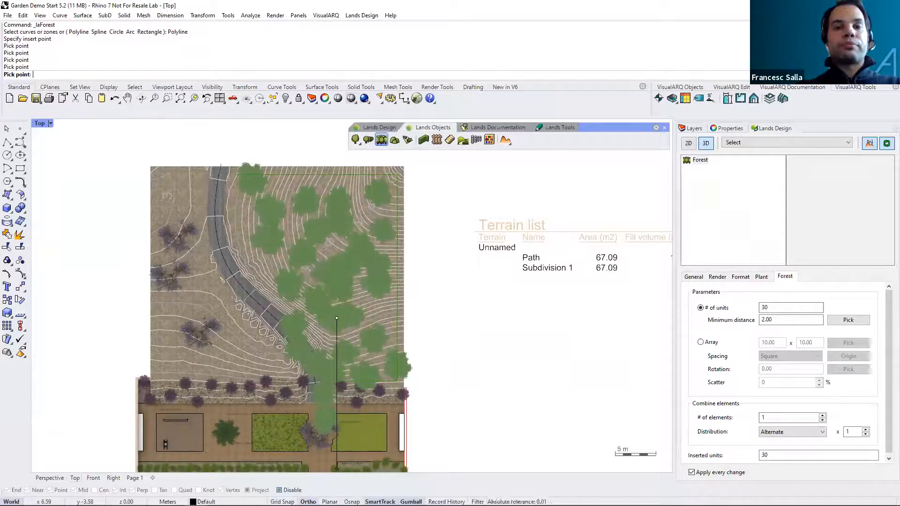
left_click(241, 246)
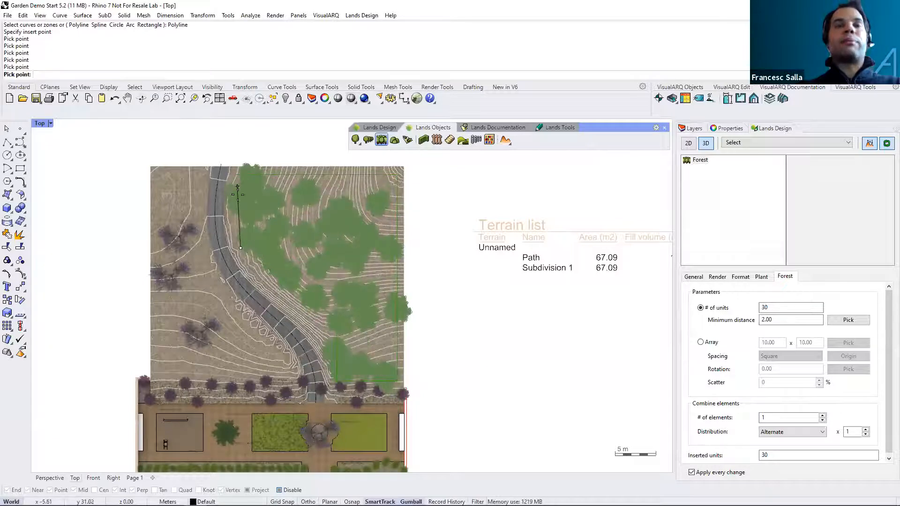
right_click(246, 210)
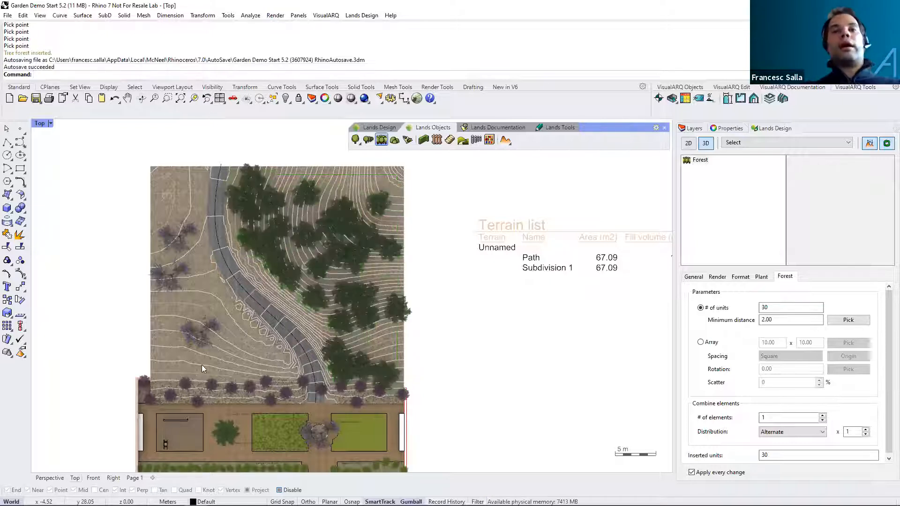
- Switch to the perspective view, select the forest on the hill and set its number of units to 25
left_click(57, 479)
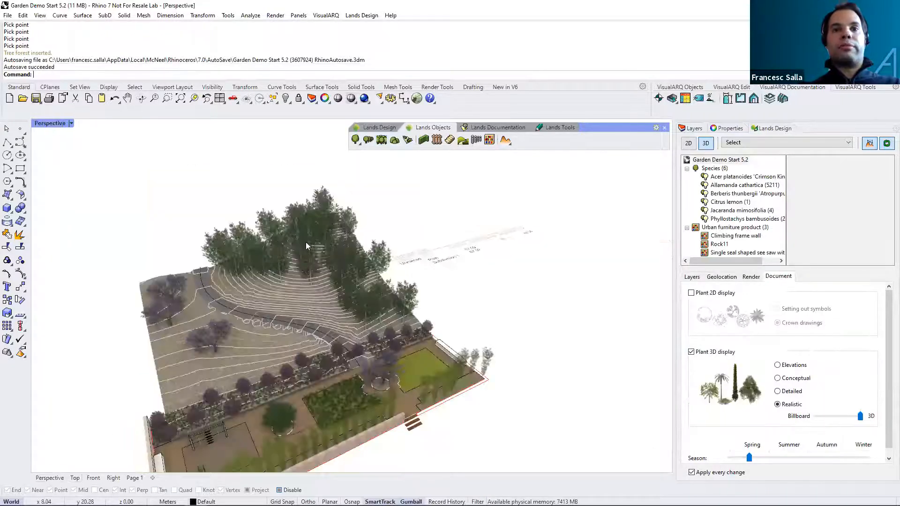
scroll(316, 301, "up", 8)
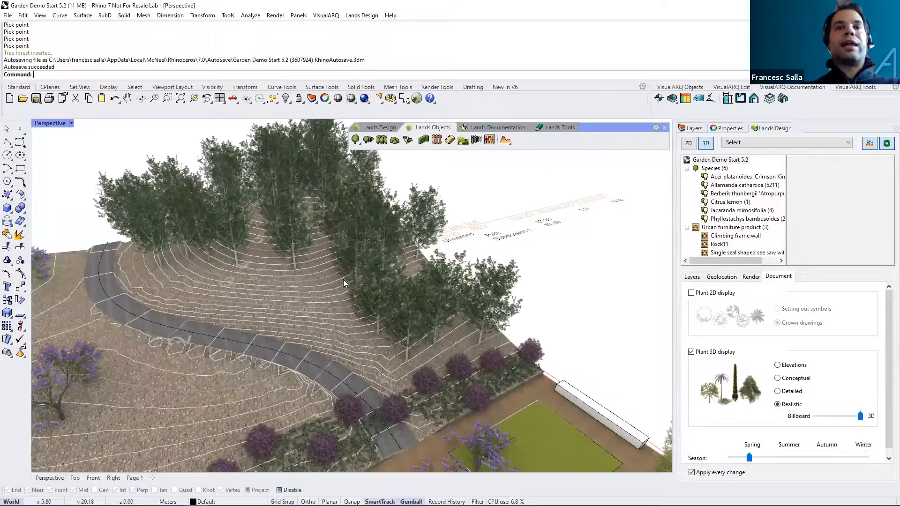
scroll(310, 223, "up", 2)
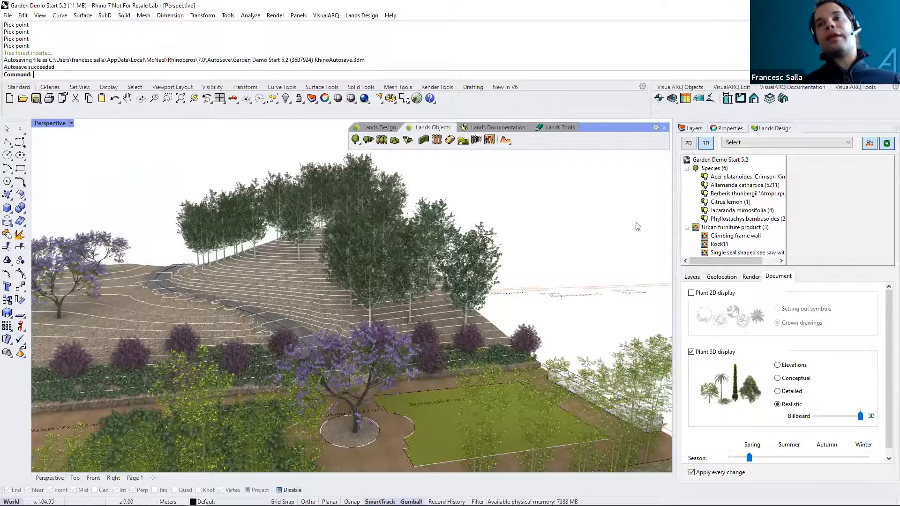
left_click(439, 221)
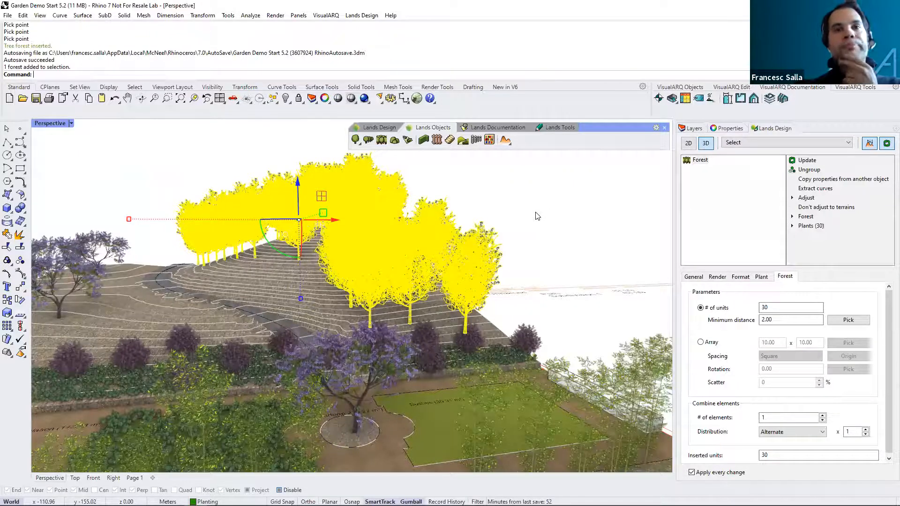
key("Escape")
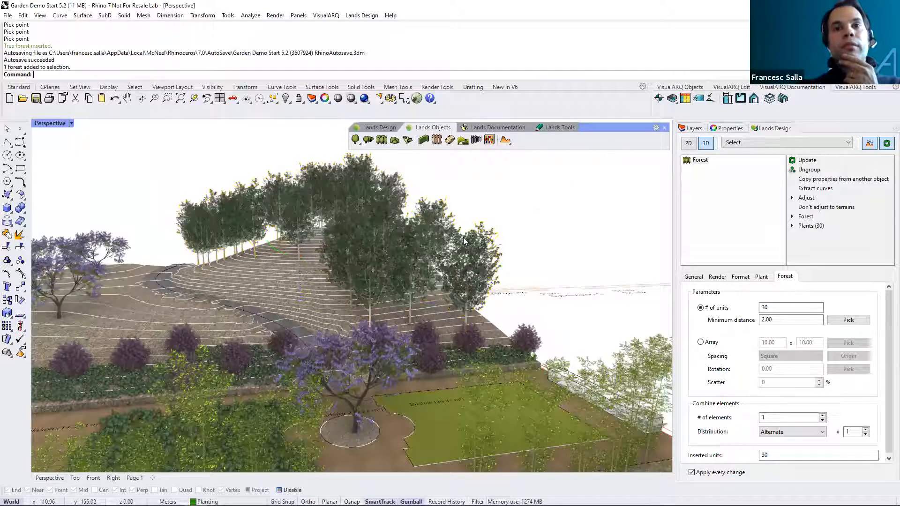
left_click(382, 244)
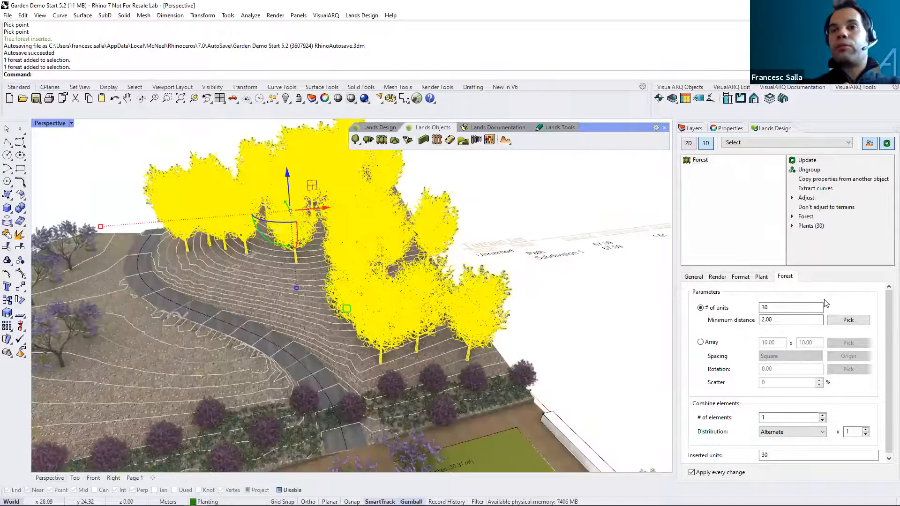
left_click_drag(805, 308, 757, 313)
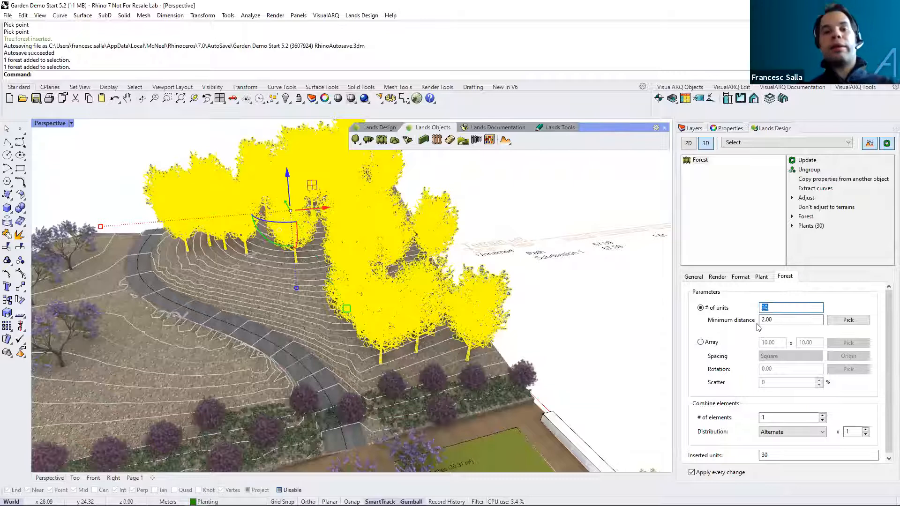
key("Return")
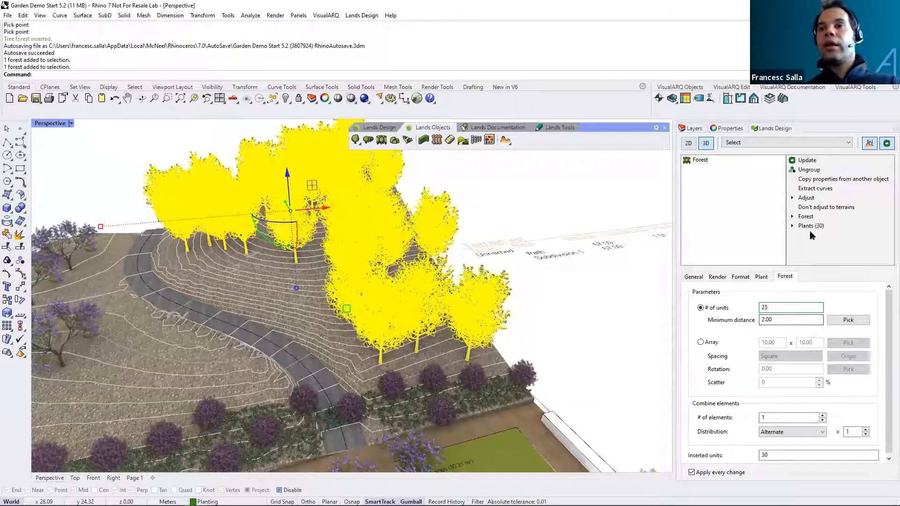
- Redistribute the forest's trees twice to get a different random arrangement
left_click(806, 217)
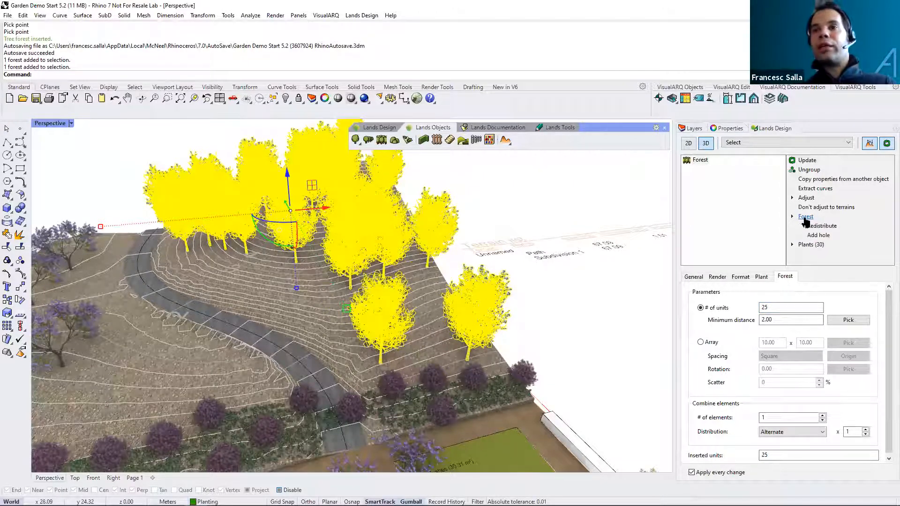
left_click(819, 226)
left_click(821, 227)
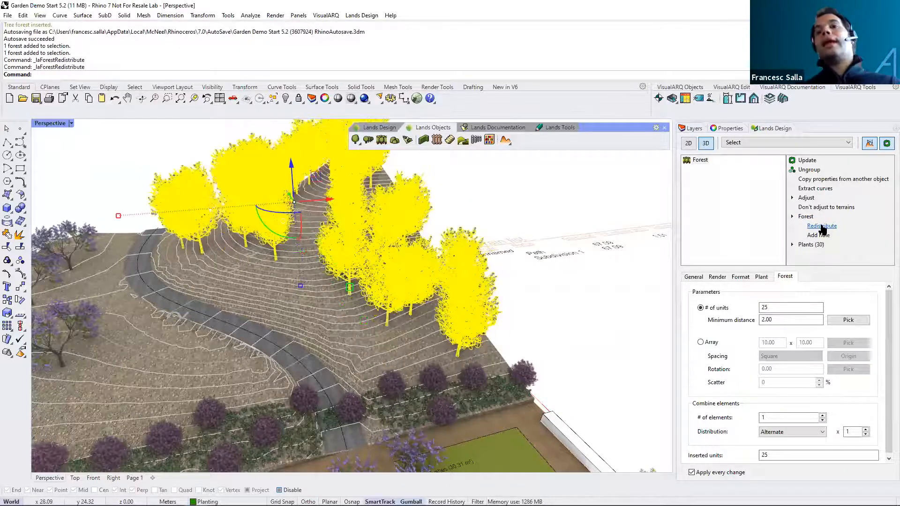
- Arrange the forest's trees in a square array with a spacing of 4.00, checking the other spacing patterns on offer
left_click(701, 343)
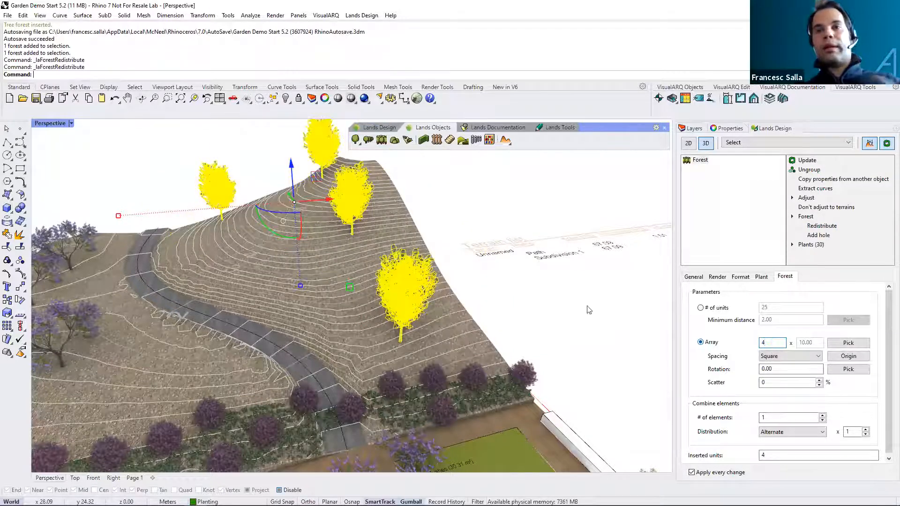
key("Return")
right_click_drag(556, 281, 558, 287)
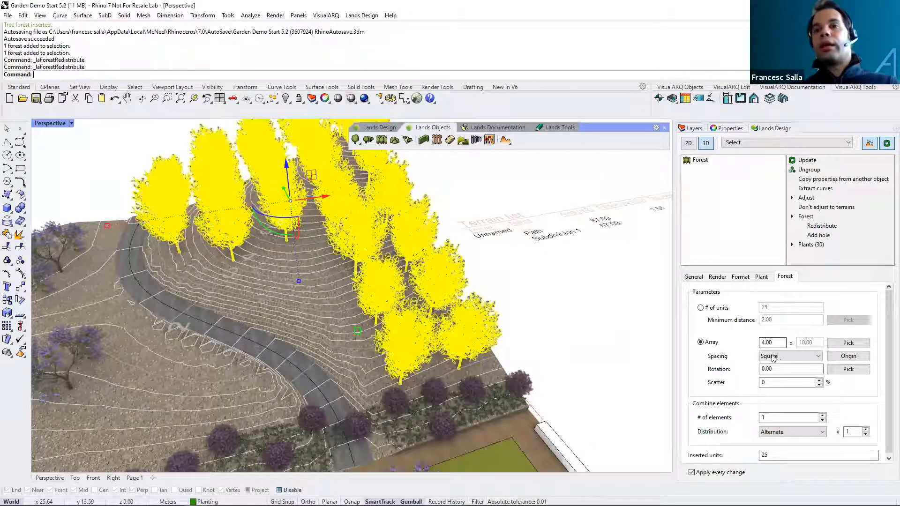
left_click(786, 357)
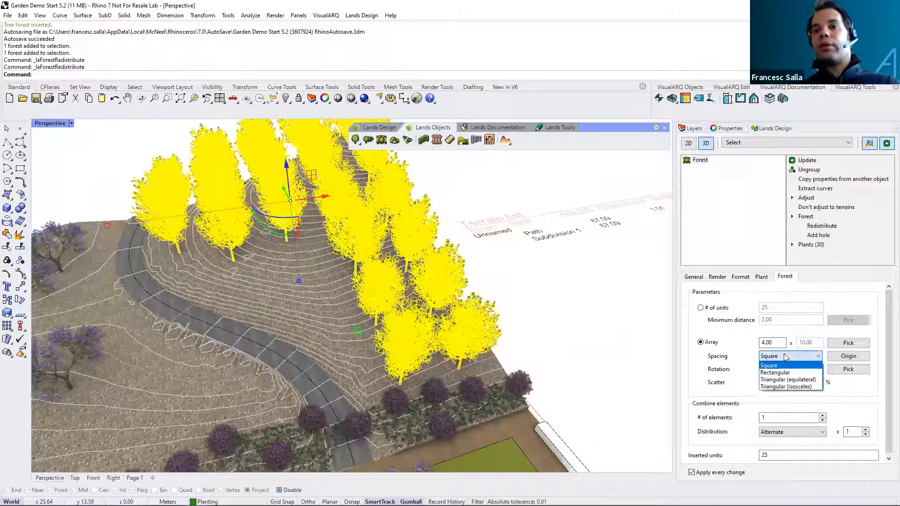
left_click(886, 362)
left_click_drag(886, 361, 886, 382)
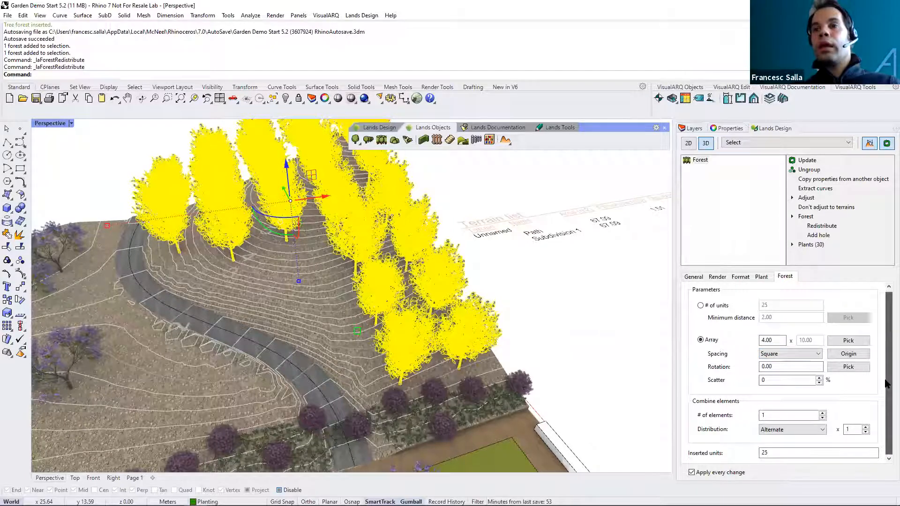
- Set the forest's number of combined elements to 2 and select the first element to check which trees it covers
left_click(823, 415)
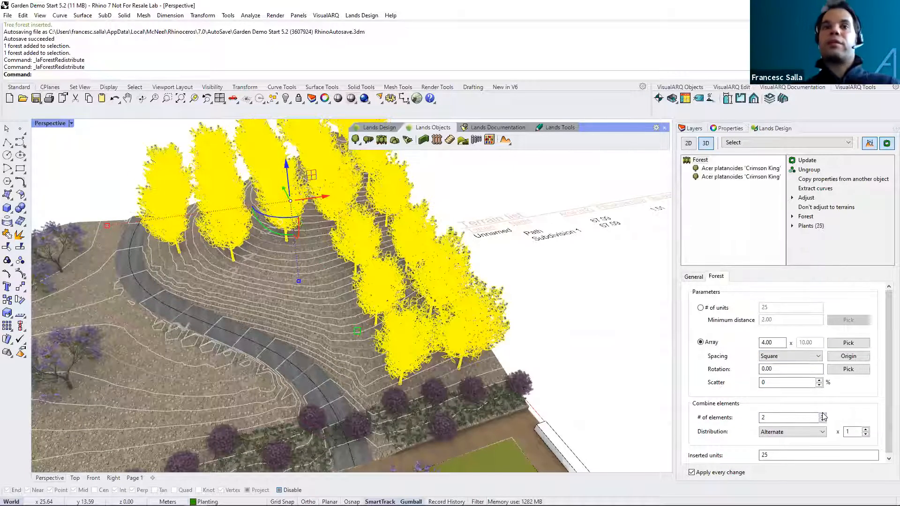
right_click_drag(287, 205, 340, 212)
double_click(761, 418)
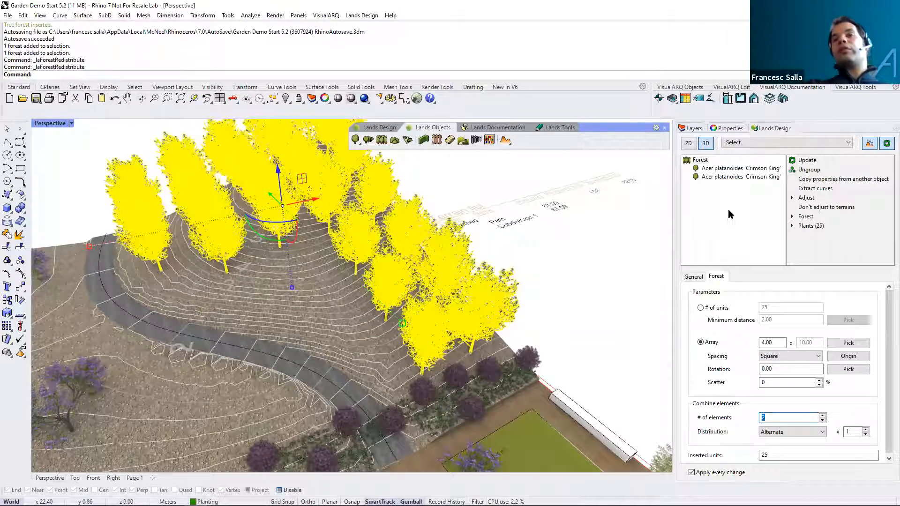
left_click(724, 169)
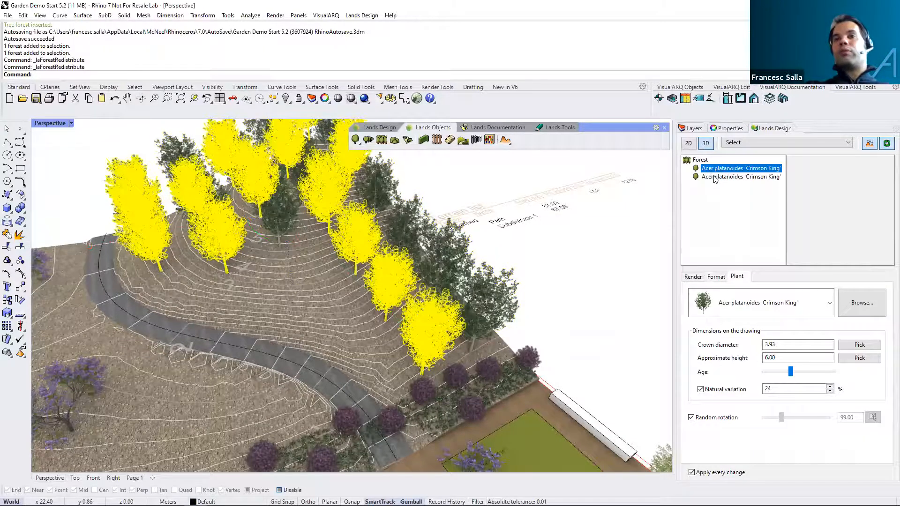
- Change the forest's second element to Jacaranda mimosifolia, adjust its age to crown diameter 5.72 and height 4.50, and deselect the forest
left_click(715, 178)
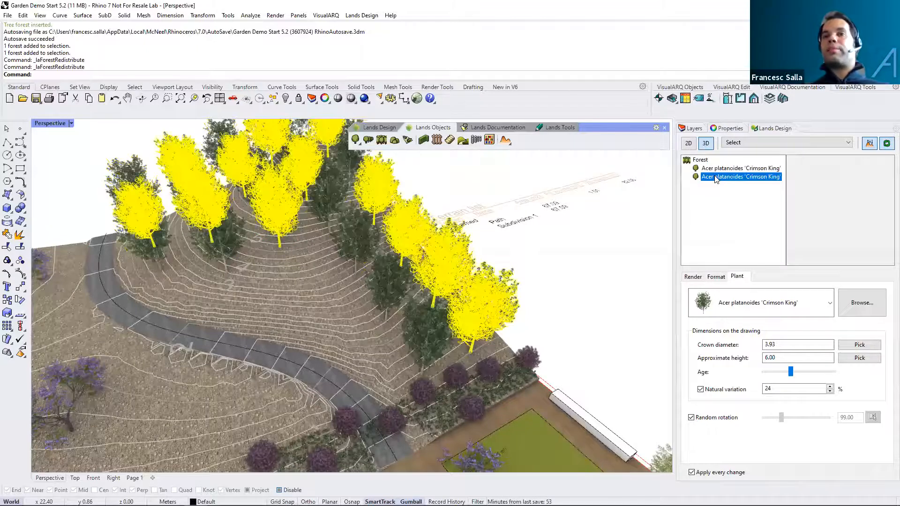
left_click(830, 304)
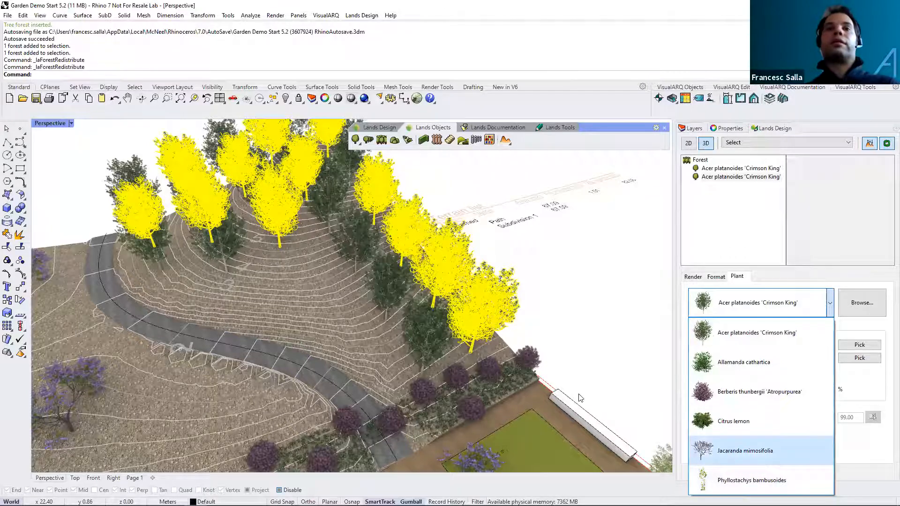
left_click_drag(778, 372, 783, 372)
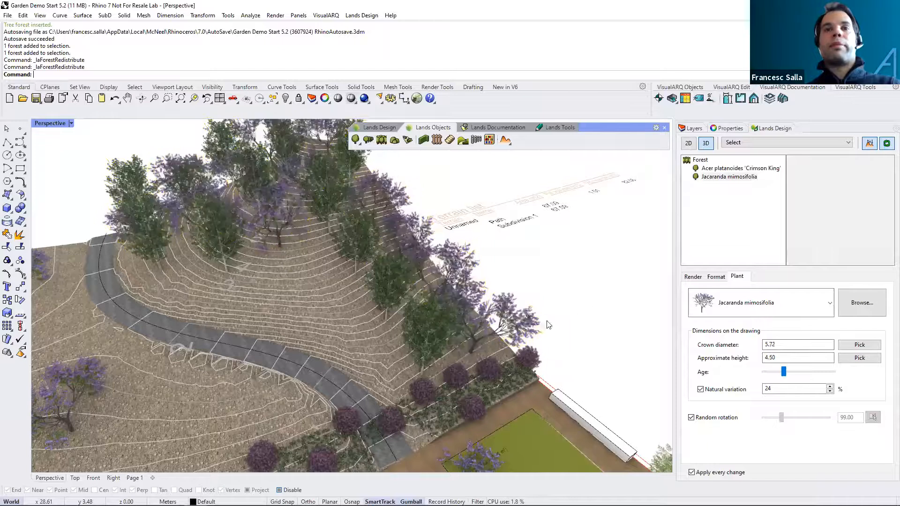
key("Escape")
right_click_drag(455, 287, 294, 275)
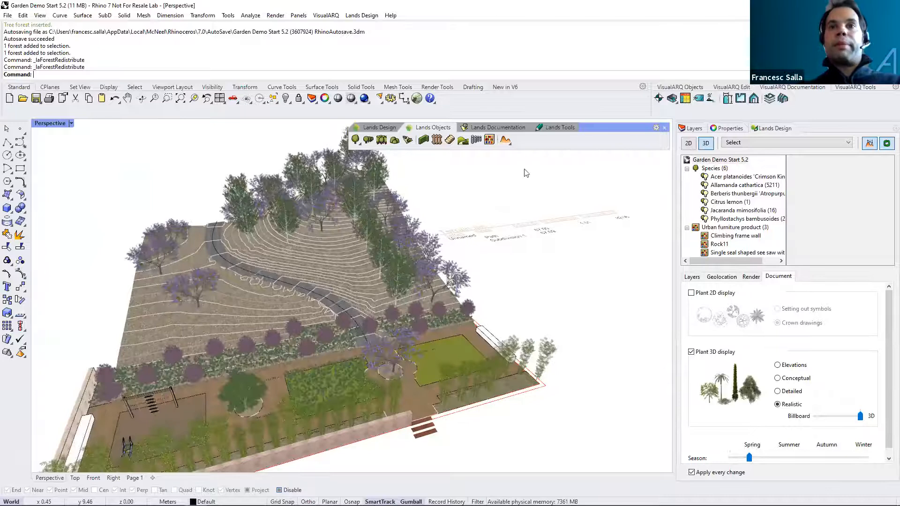
right_click_drag(524, 169, 524, 165, "shift")
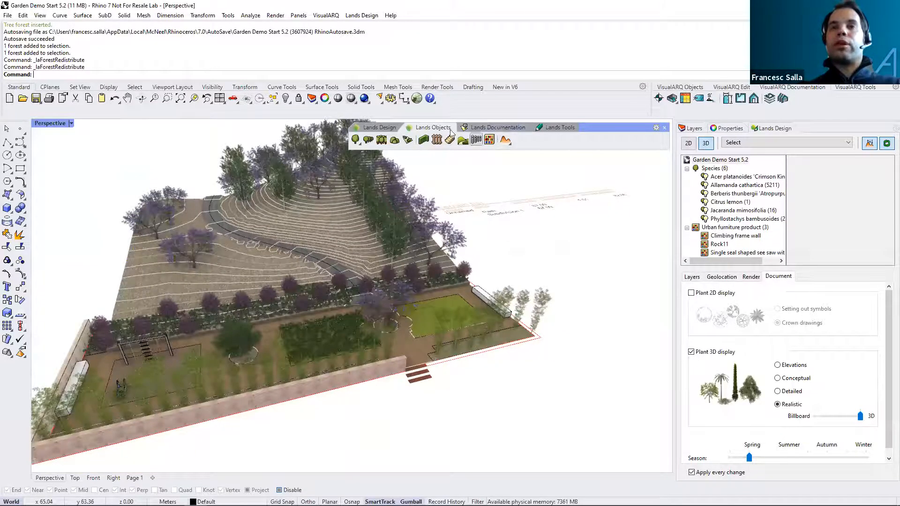
- Start inserting a wall, review its thickness and height, and open its material settings
left_click(423, 140)
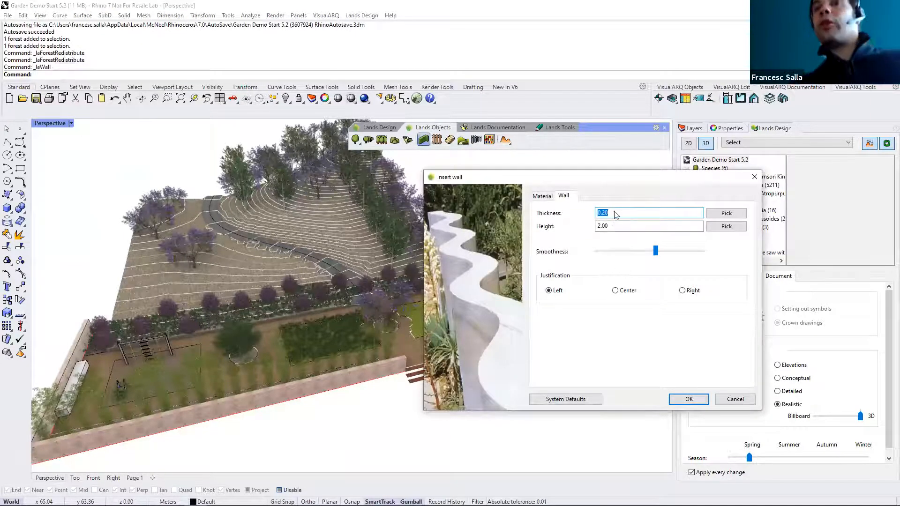
left_click(616, 226)
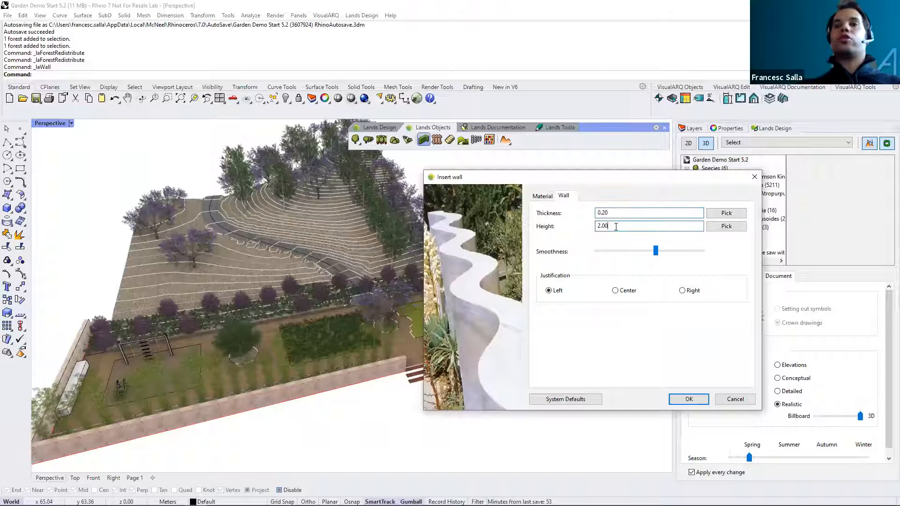
left_click(549, 197)
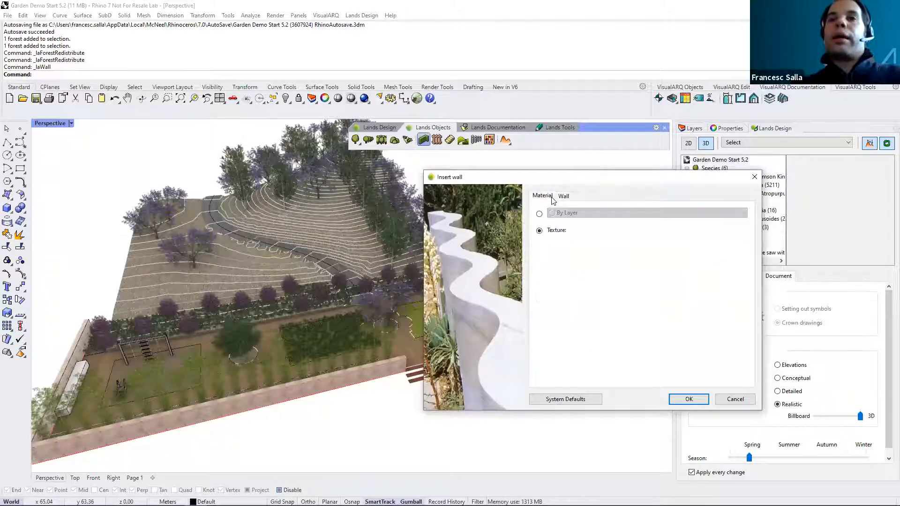
- Draw a polyline wall 0.20 thick and 2.00 high, left-justified, from the entrance steps around the open boundary corner to the back corner
left_click(564, 197)
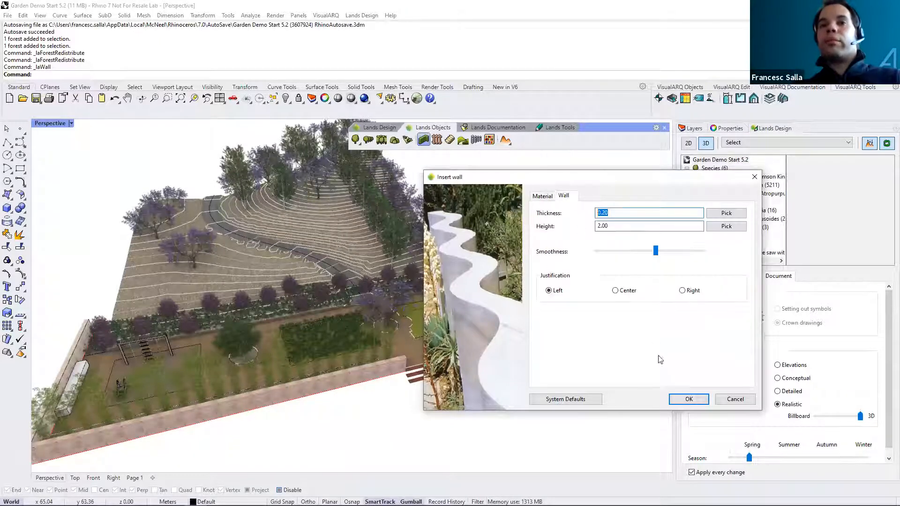
left_click(689, 399)
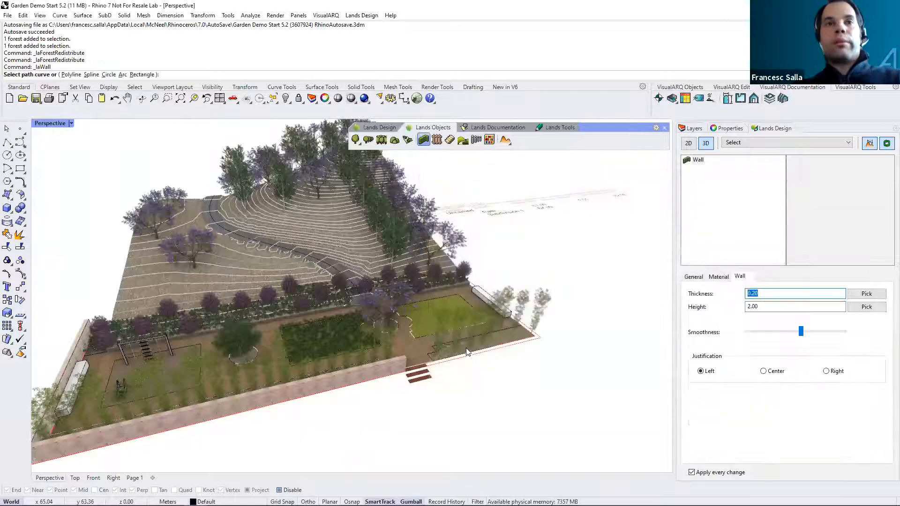
left_click(64, 75)
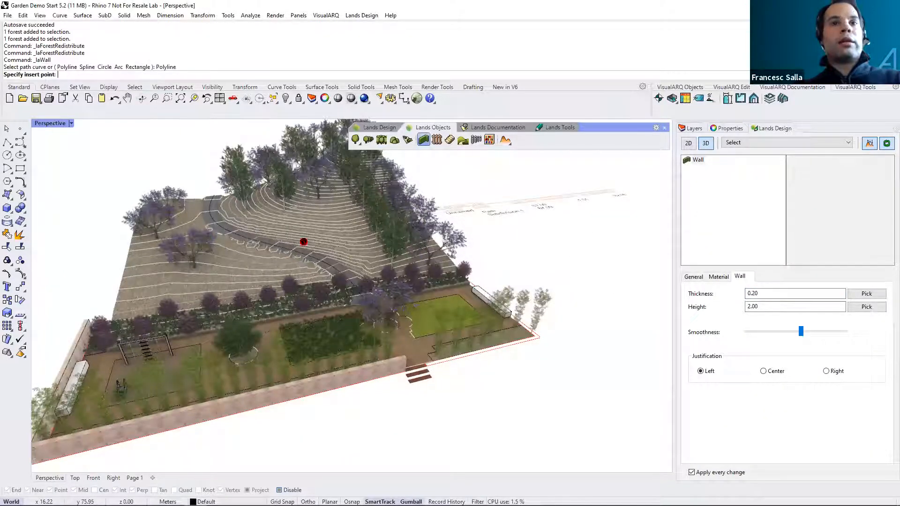
scroll(446, 361, "up", 5)
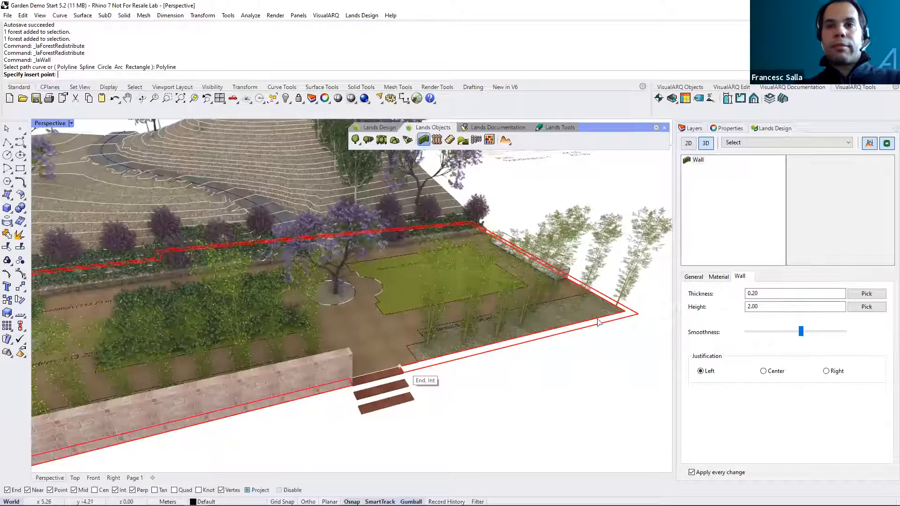
left_click(399, 368)
left_click(464, 325)
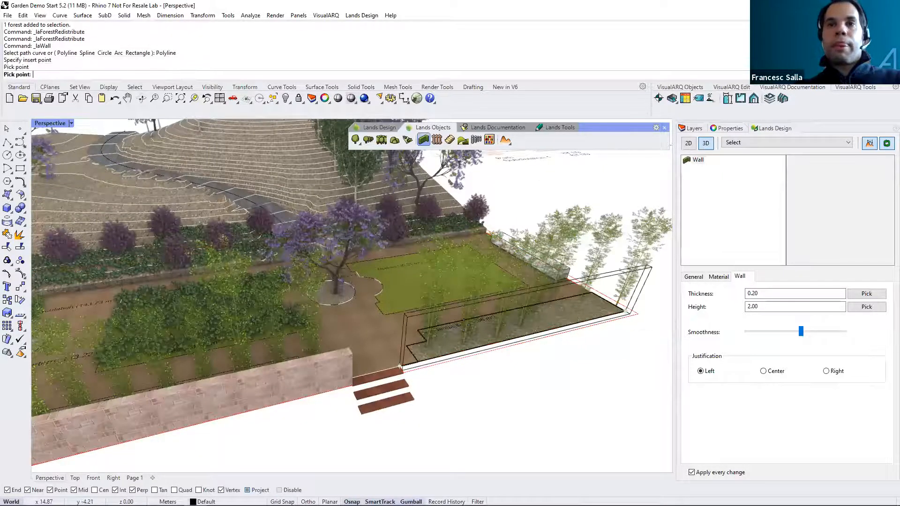
right_click_drag(464, 325, 387, 297)
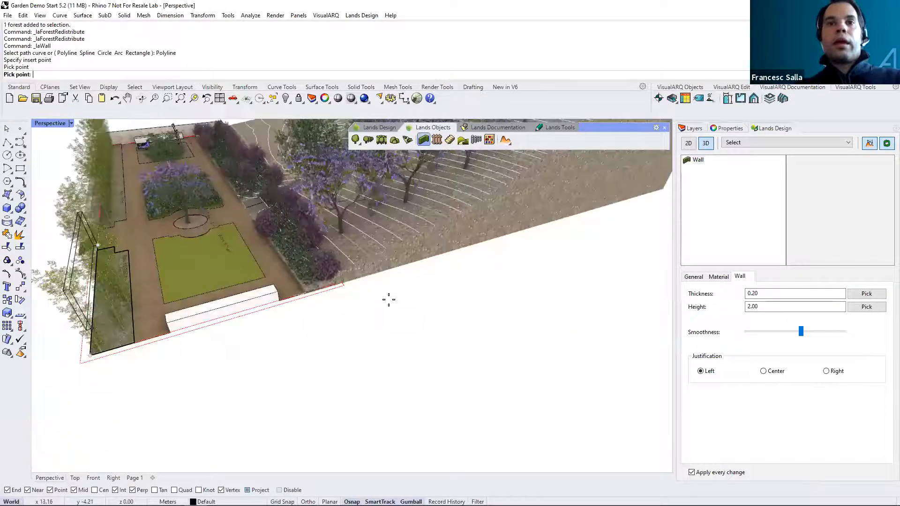
left_click(331, 286)
left_click(341, 285)
key("Return")
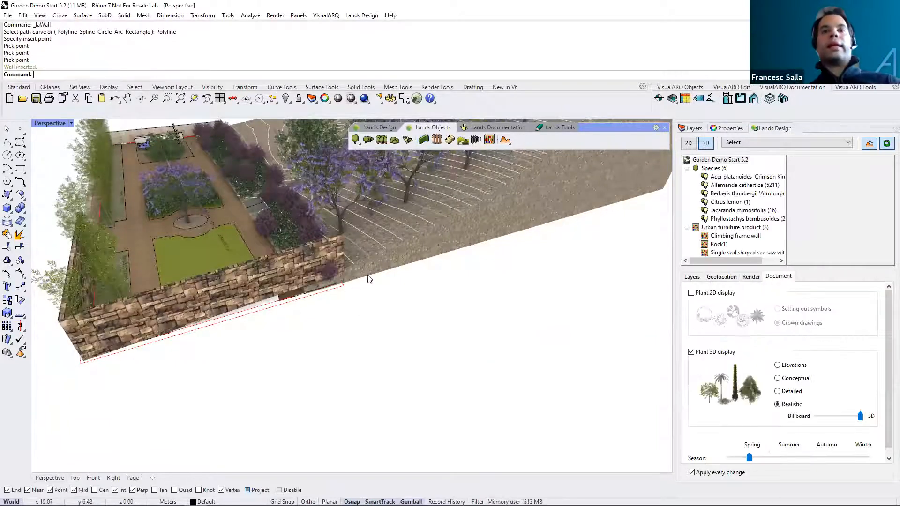
- Turn off terrain adjustment for the new stone-textured wall with the Don't adjust to terrains option
scroll(348, 245, "up", 3)
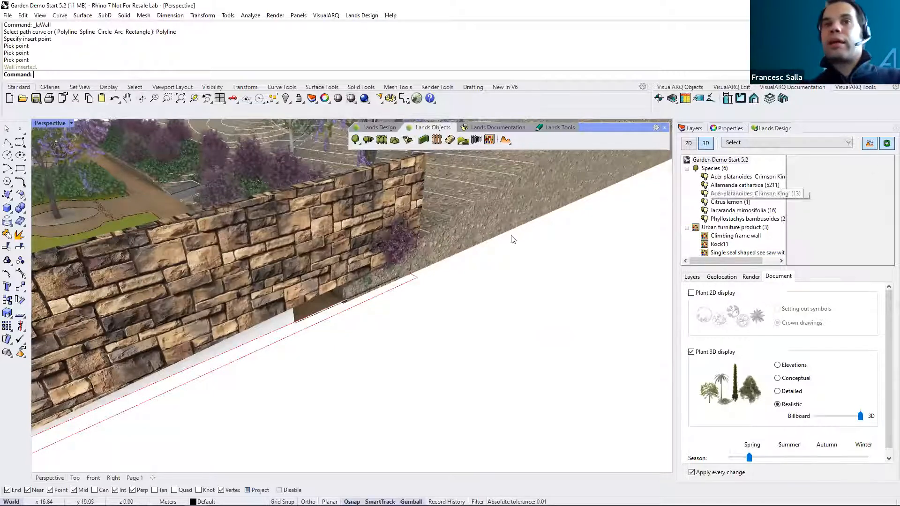
scroll(461, 229, "down", 2)
left_click(447, 208)
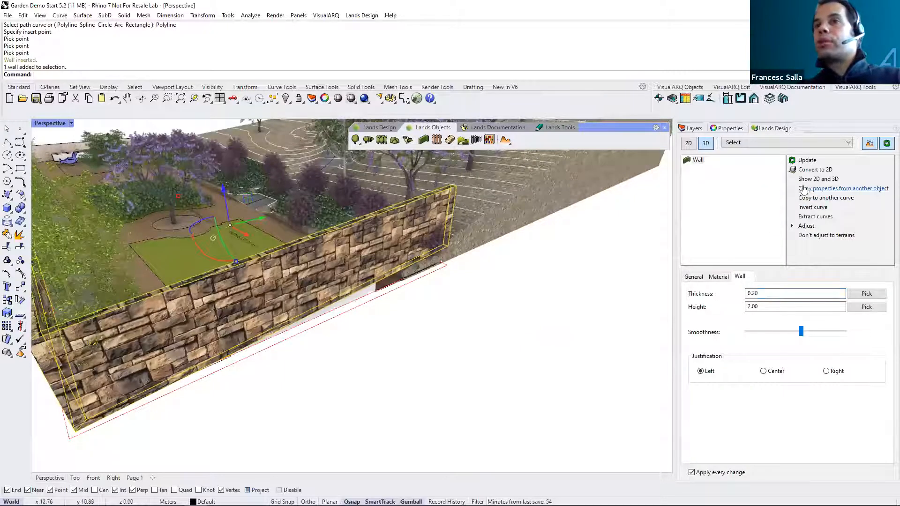
left_click(811, 235)
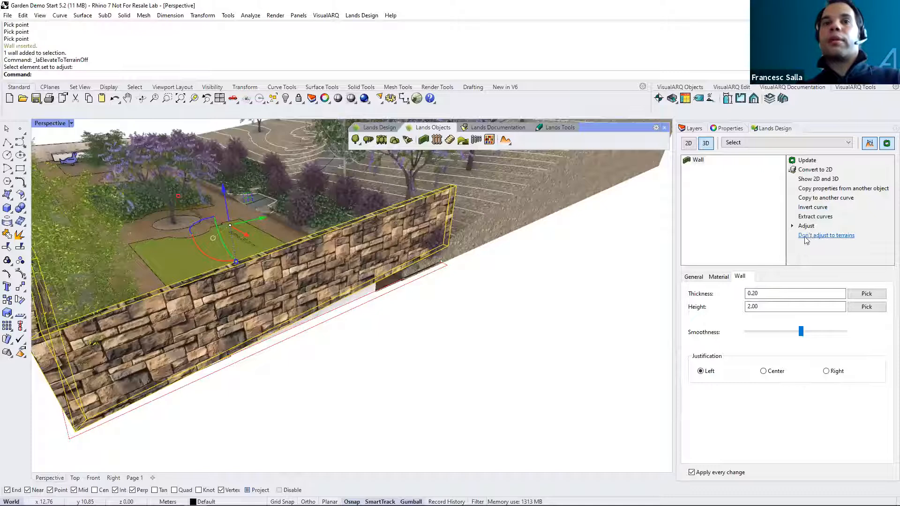
left_click(477, 326)
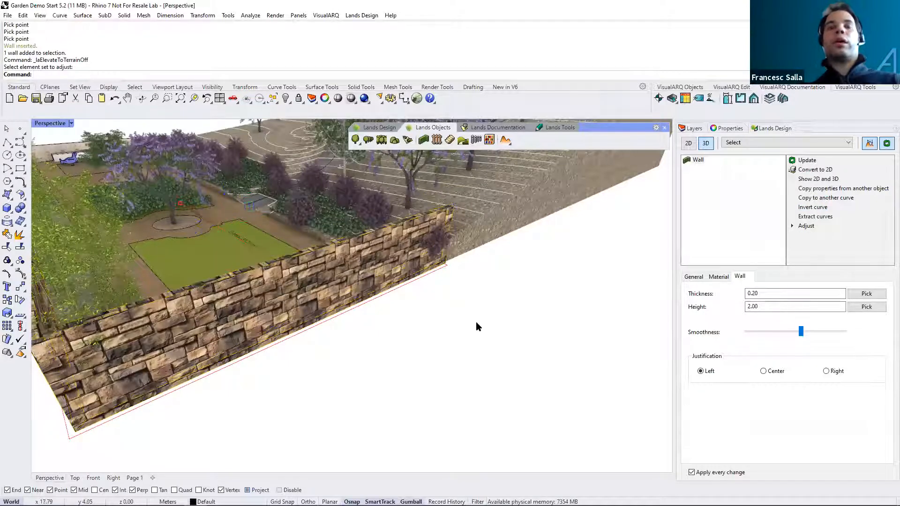
- Copy the properties of the existing pink boundary wall onto the new stone-textured wall and clear the selection
right_click_drag(369, 290, 501, 305)
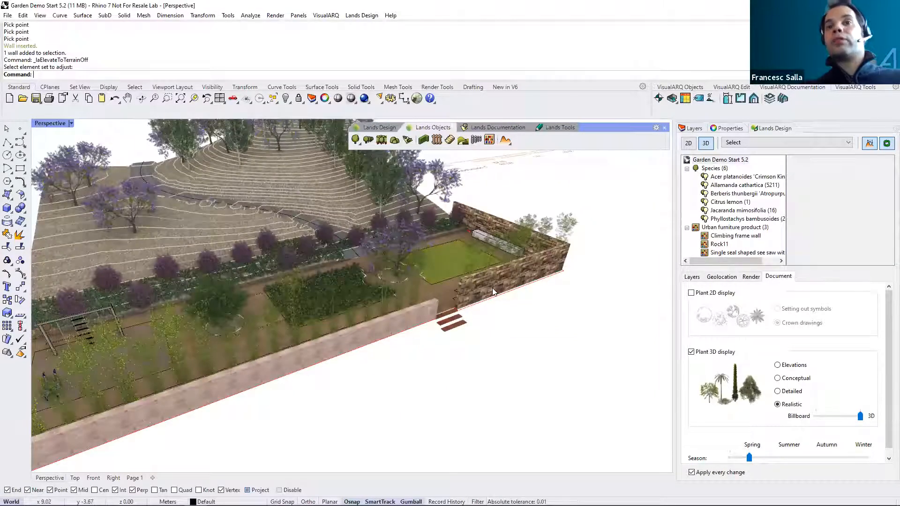
left_click(493, 291)
left_click(517, 314)
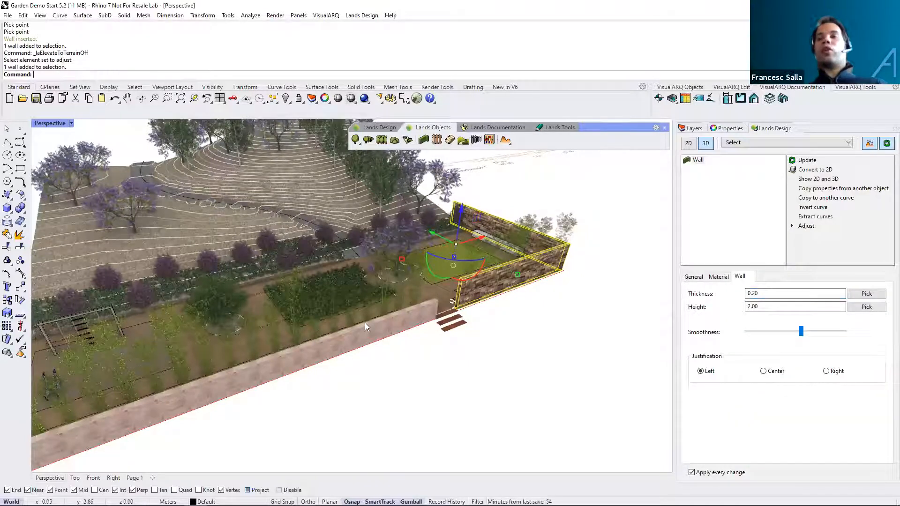
left_click(820, 189)
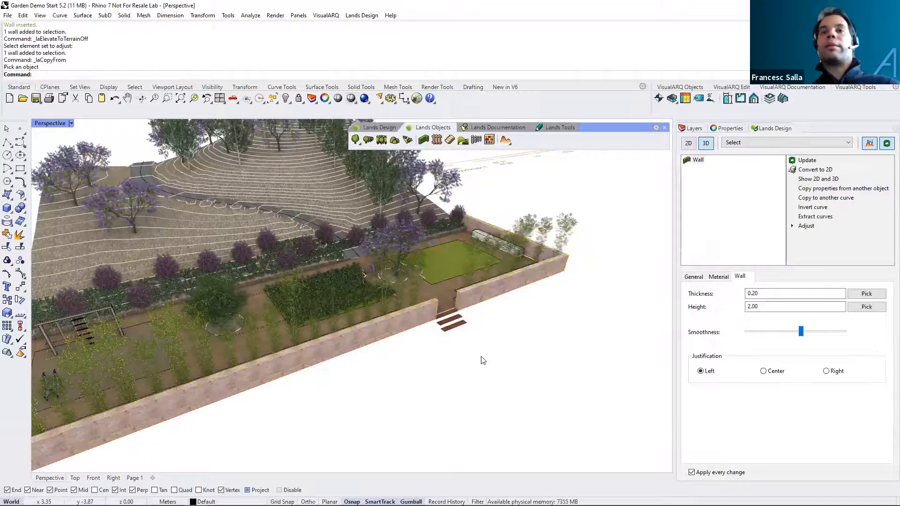
key("Escape")
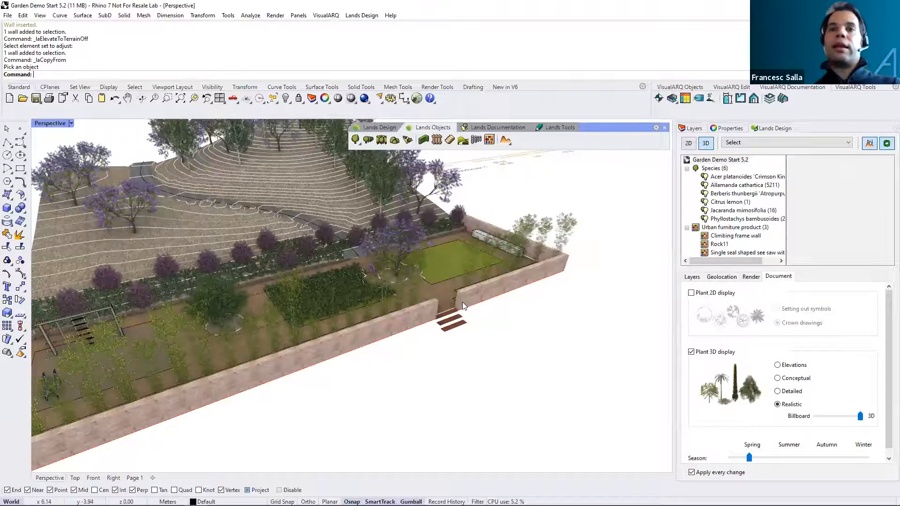
- Start a Row and browse the block library, choosing a single-arm street lamp from the Urban Furniture category as its sample
scroll(462, 302, "up", 3)
scroll(477, 326, "down", 3)
right_click_drag(419, 352, 471, 334)
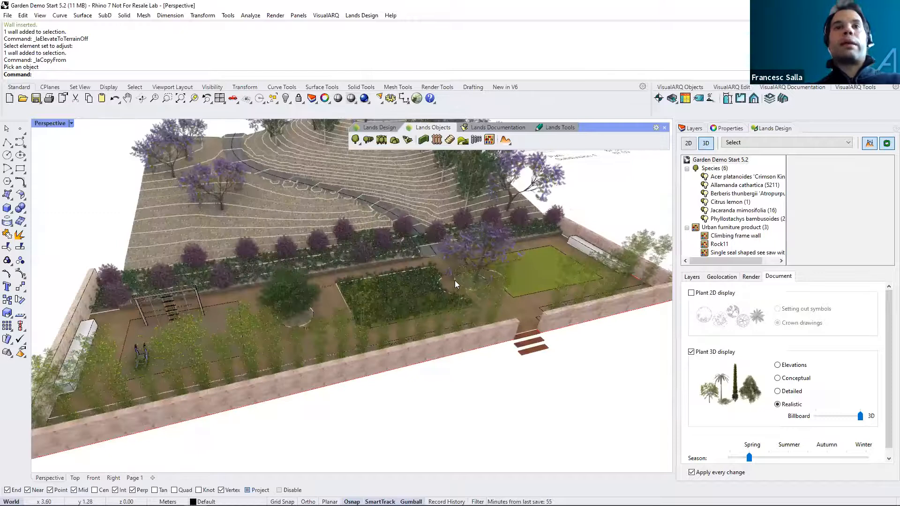
left_click(476, 141)
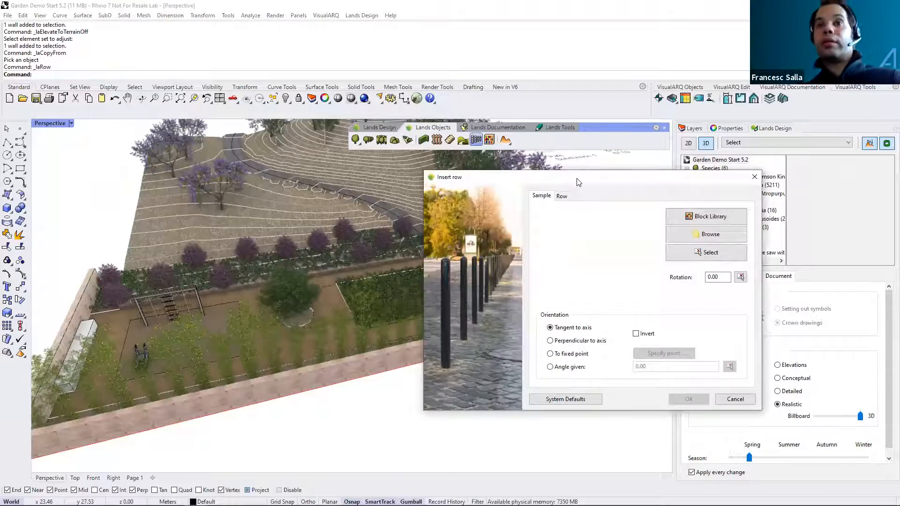
left_click_drag(579, 182, 570, 183)
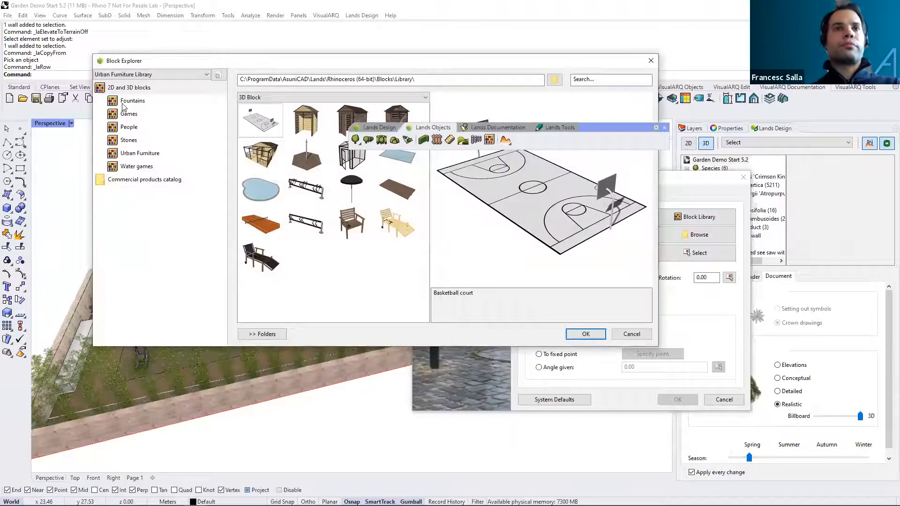
left_click(128, 104)
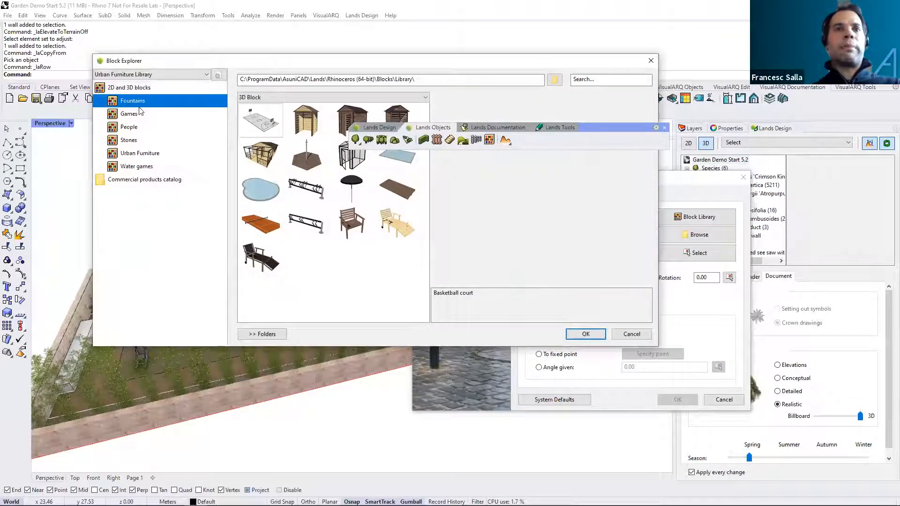
left_click(127, 116)
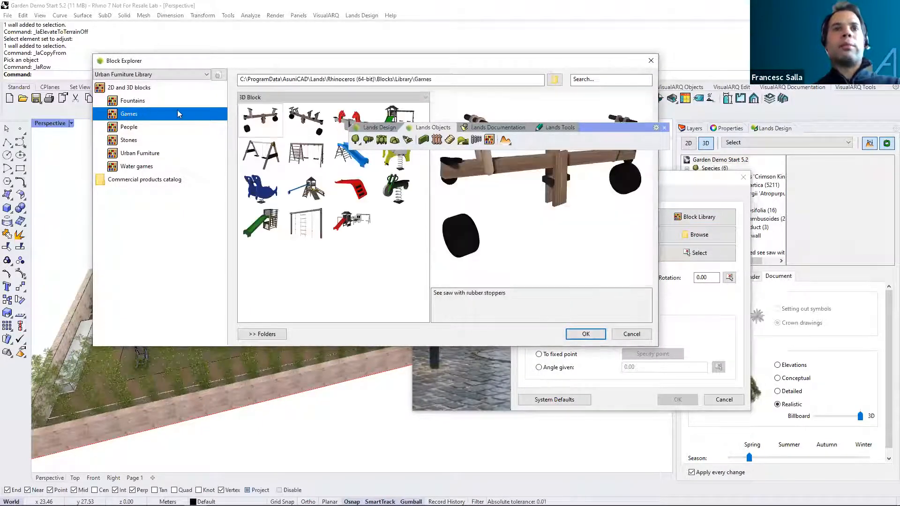
left_click(125, 128)
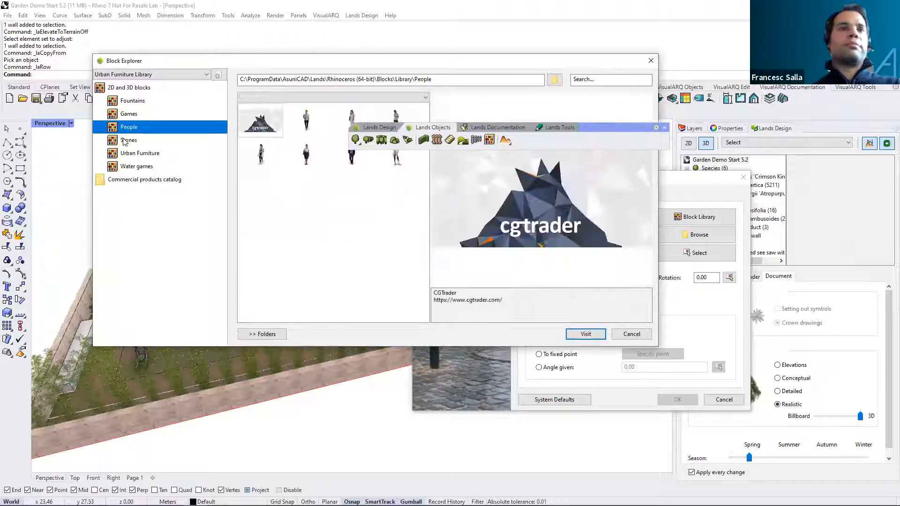
left_click(124, 140)
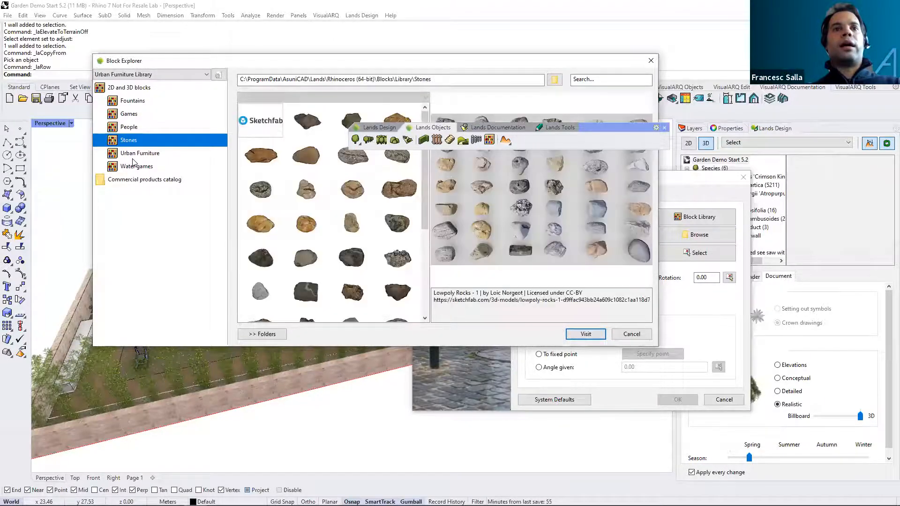
left_click(138, 181)
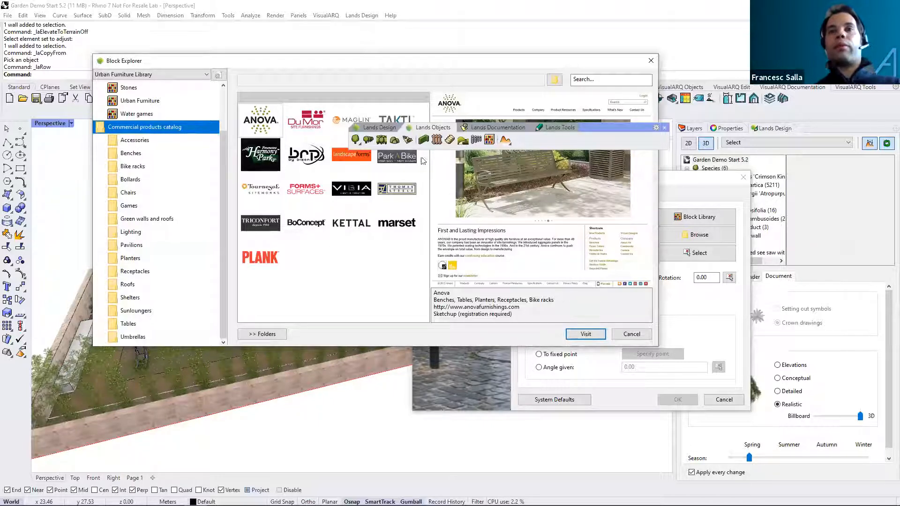
left_click(147, 102)
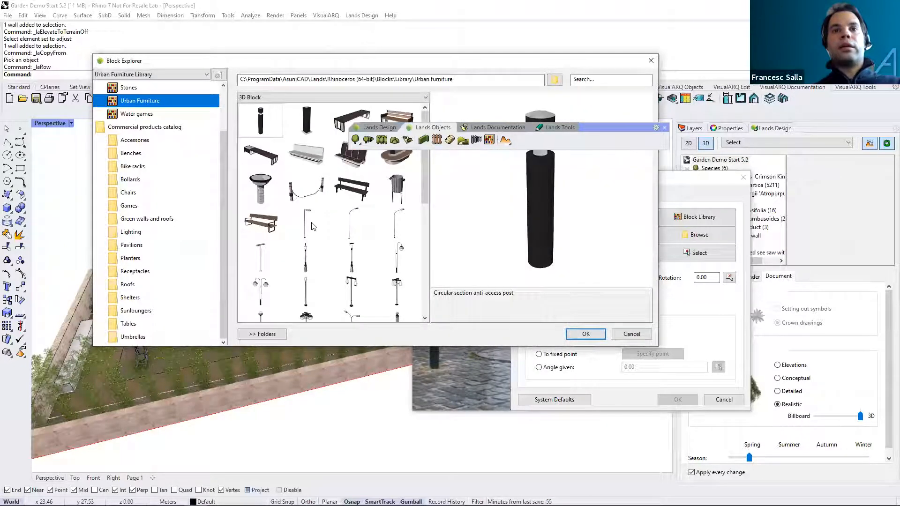
left_click(312, 225)
left_click(570, 335)
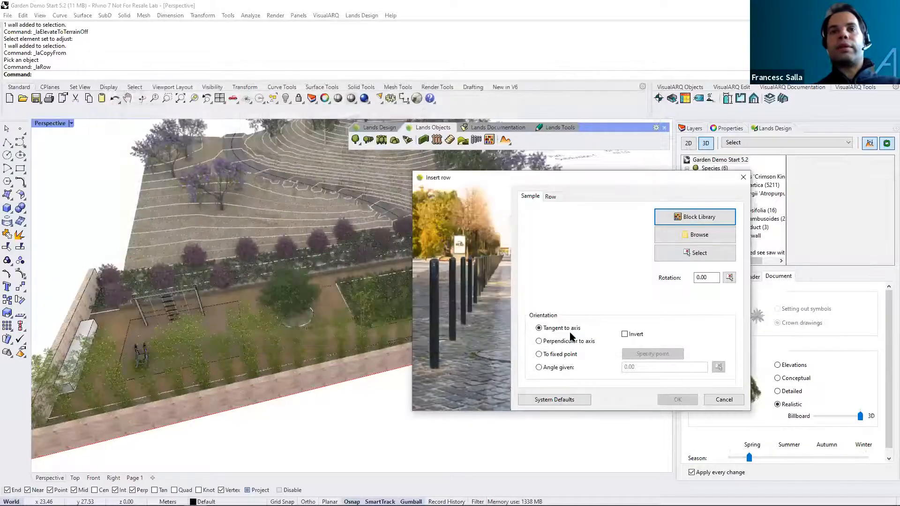
- Set the row's distance to axis to 1.2 and its separation to 6, and accept the row parameters
left_click(551, 197)
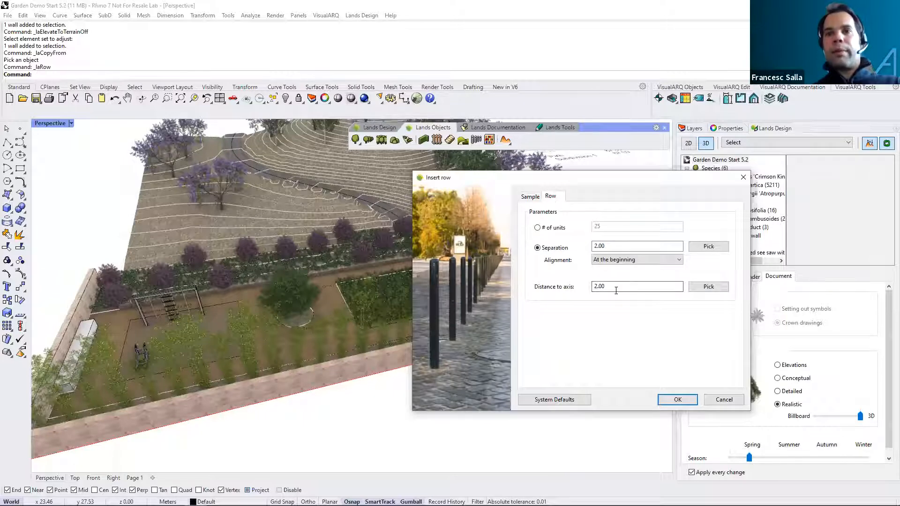
left_click_drag(614, 287, 592, 295)
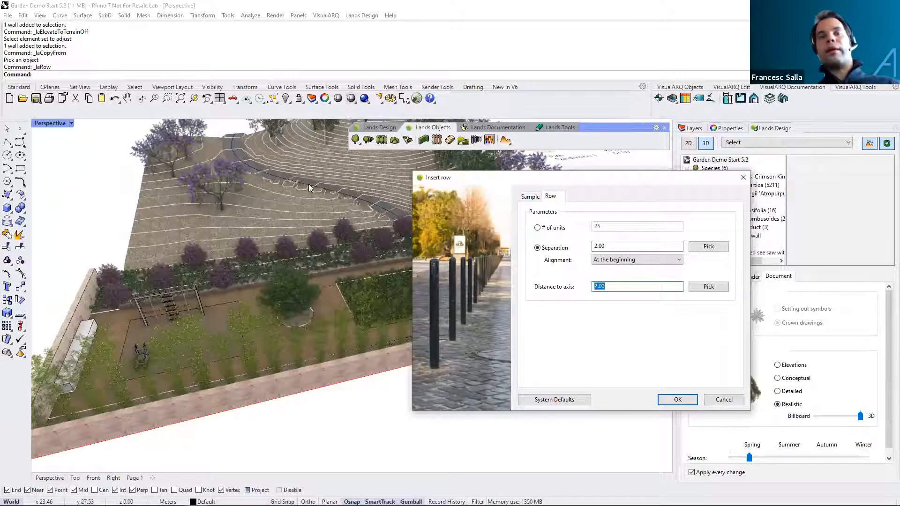
left_click(610, 286)
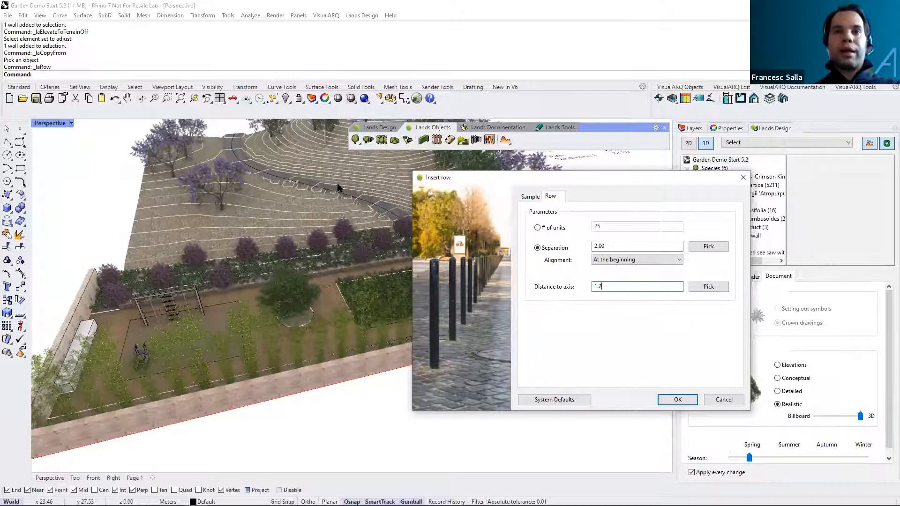
left_click(571, 252)
type("6")
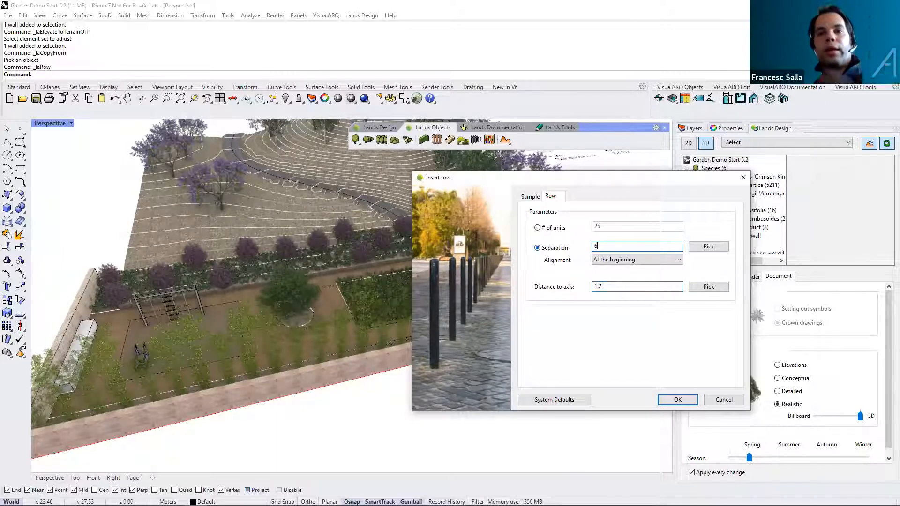
left_click(677, 400)
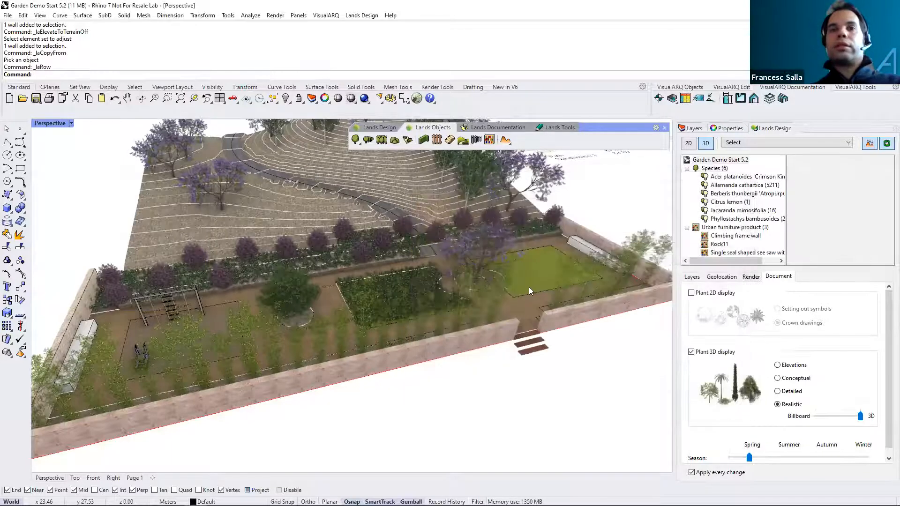
- Place the street lamp row along the centre curve of the winding hillside path and end the Row command
left_click(382, 208)
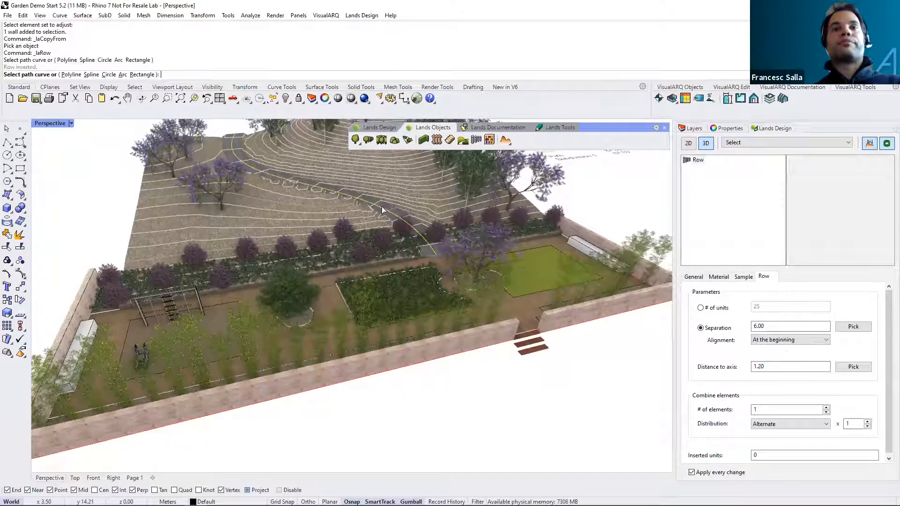
scroll(376, 334, "down", 5)
scroll(365, 217, "up", 7)
scroll(393, 275, "up", 3)
right_click_drag(365, 265, 309, 296, "shift")
scroll(368, 256, "up", 2)
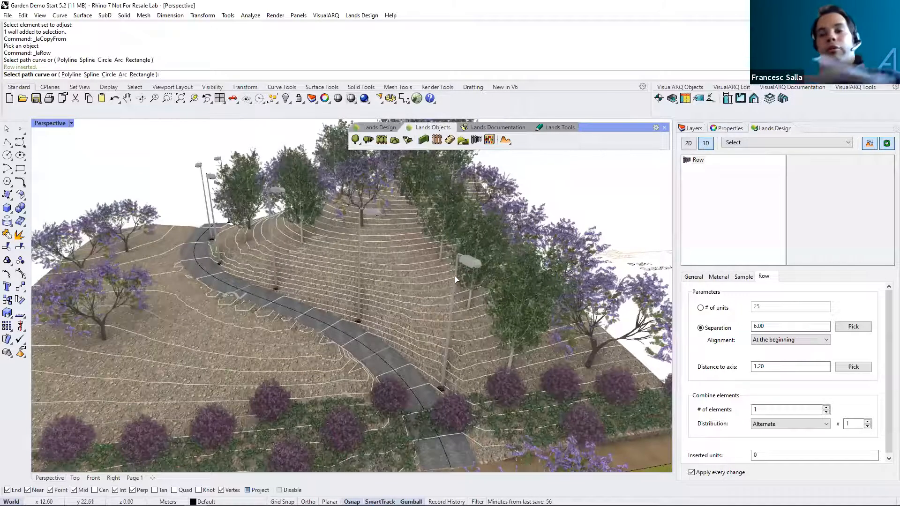
key("Escape")
- Orient the street lamps in the hillside row perpendicular to the axis with the direction inverted, and clear the selection
left_click(462, 266)
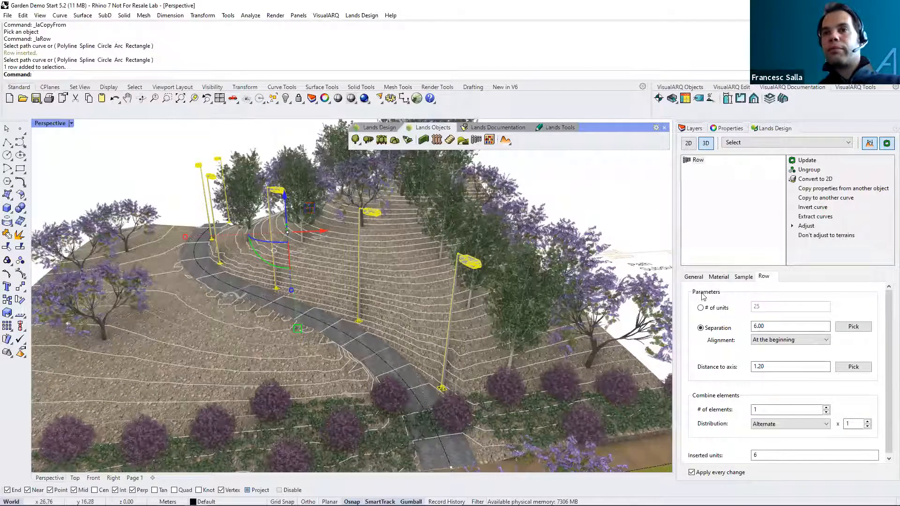
left_click(746, 277)
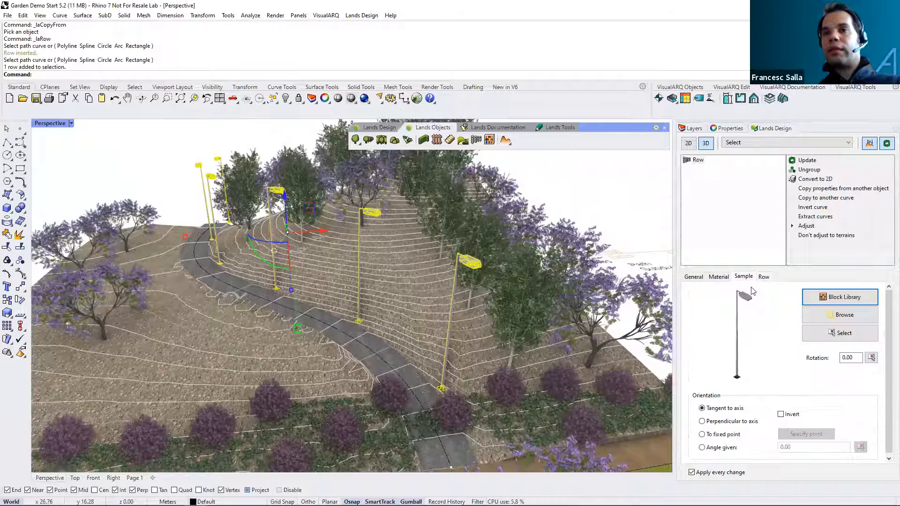
left_click_drag(887, 311, 886, 354)
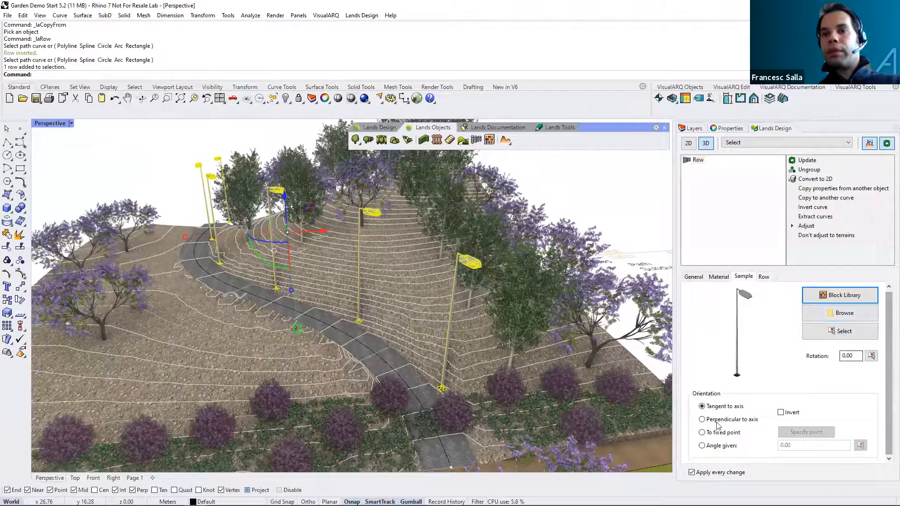
left_click(702, 420)
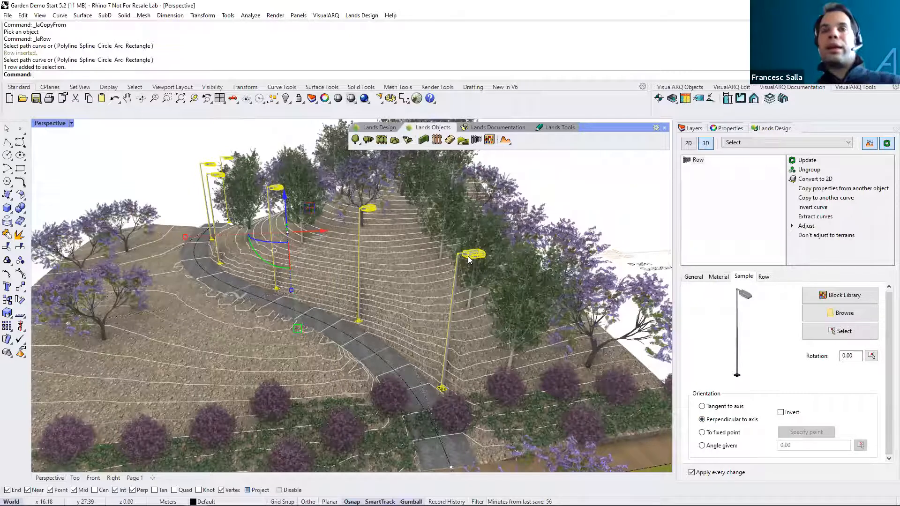
left_click(781, 413)
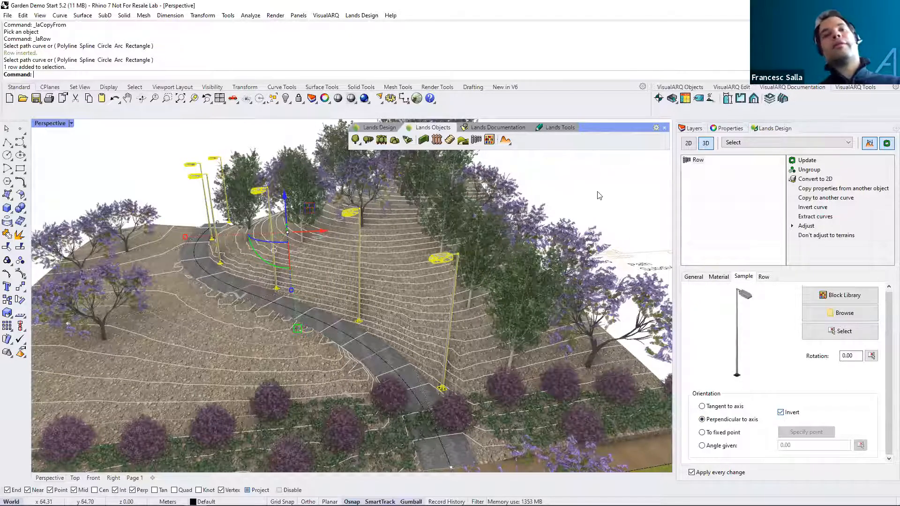
key("Escape")
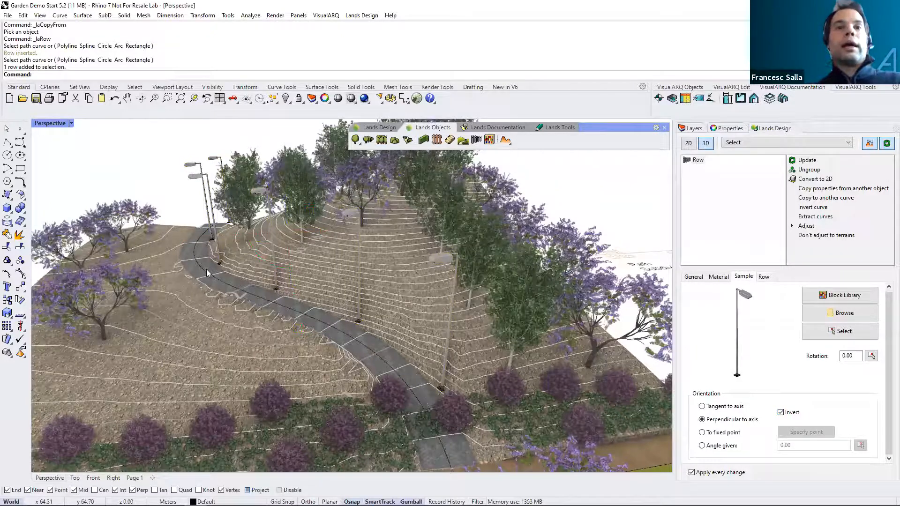
- Insert a plant list below the terrain list, beside the 2D garden plan in the Top view
scroll(209, 276, "down", 4)
right_click_drag(365, 280, 344, 269)
left_click(500, 128)
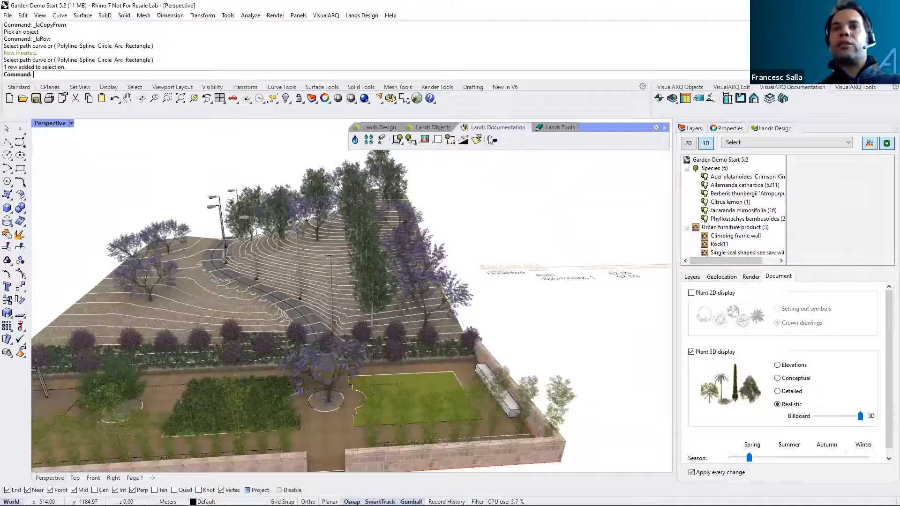
scroll(309, 240, "down", 3)
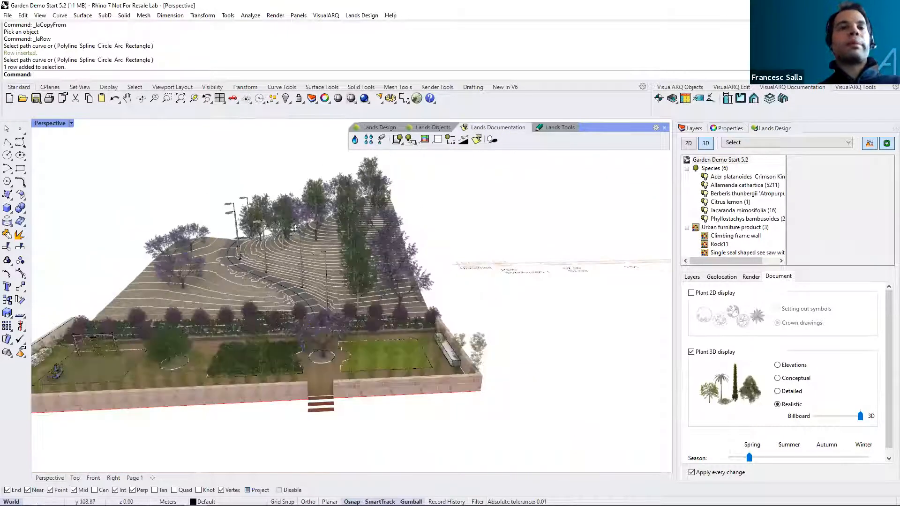
right_click_drag(294, 242, 290, 266)
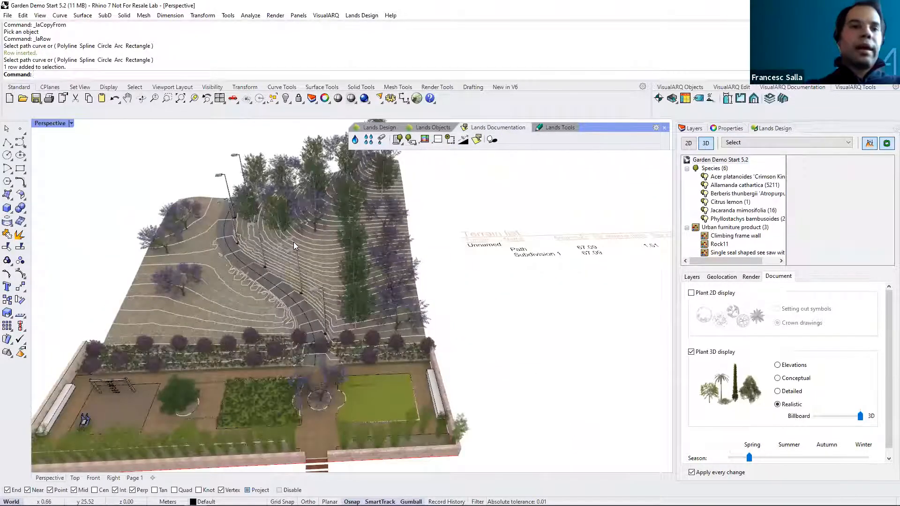
left_click(75, 479)
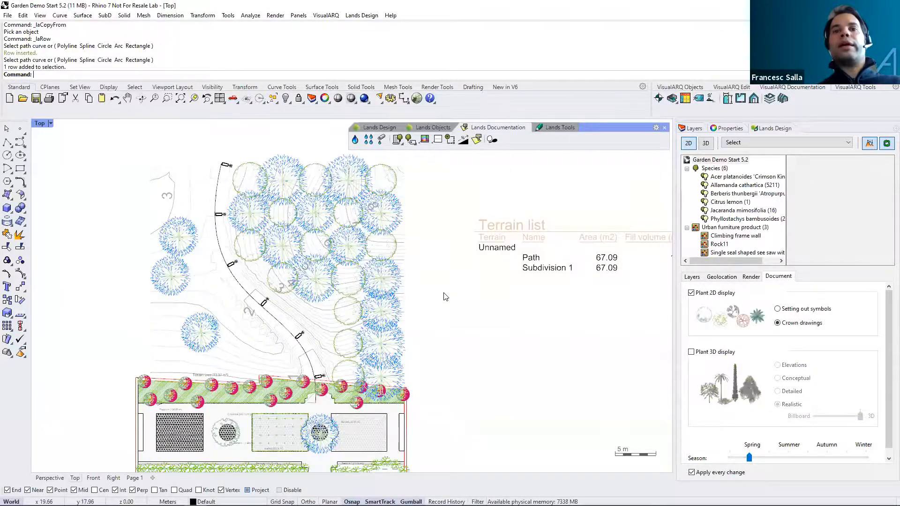
scroll(444, 297, "down", 4)
right_click_drag(422, 290, 317, 274)
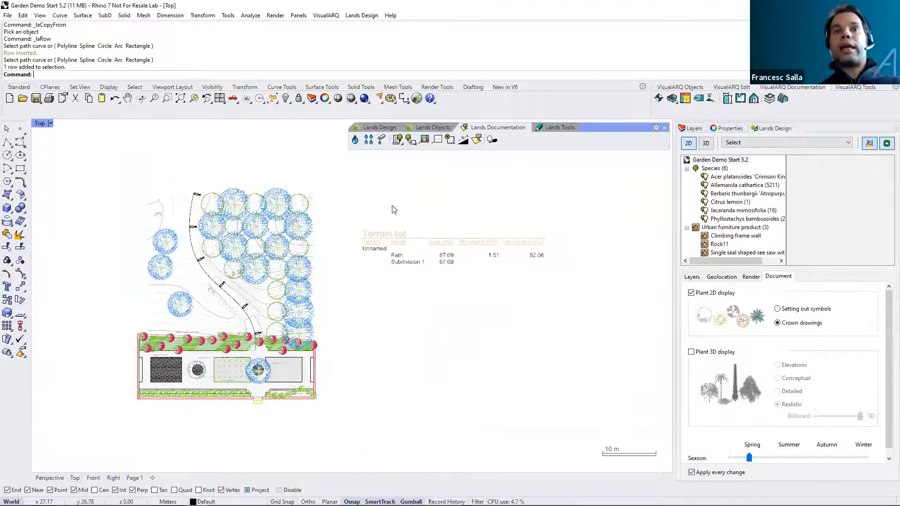
left_click(398, 139)
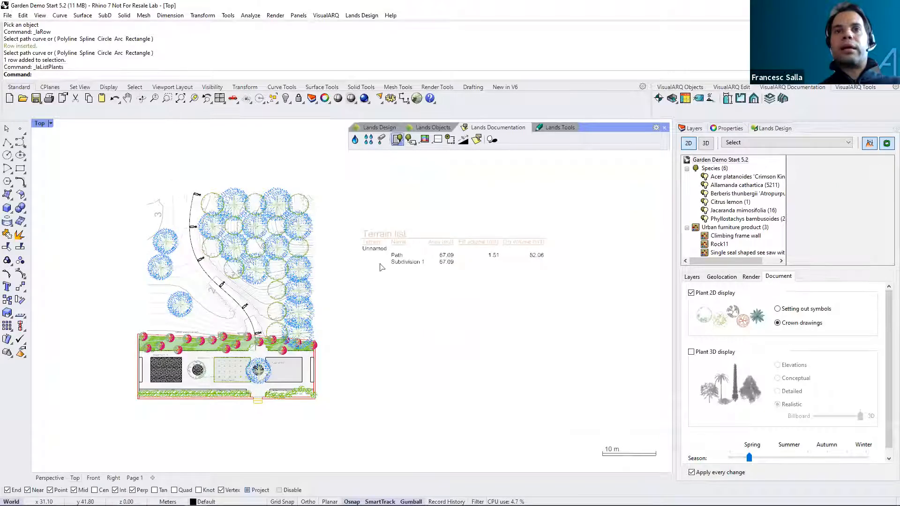
left_click(356, 374)
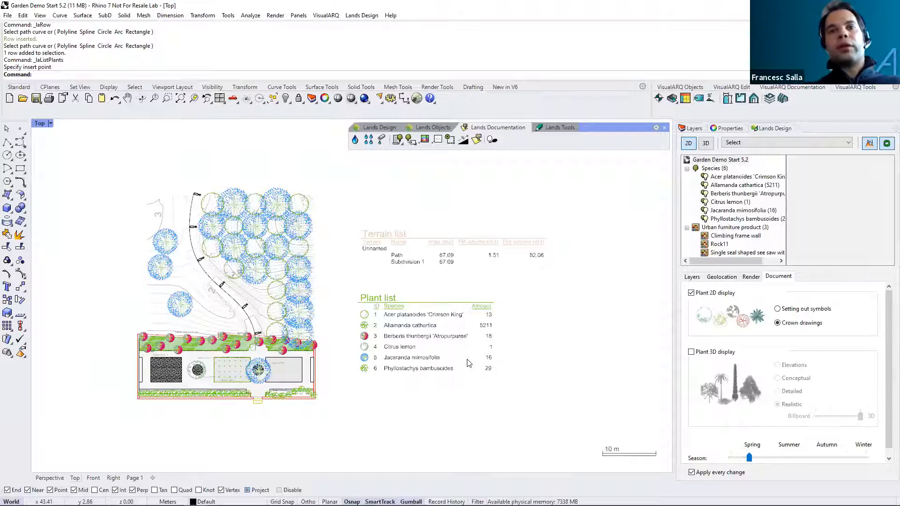
scroll(469, 363, "up", 2)
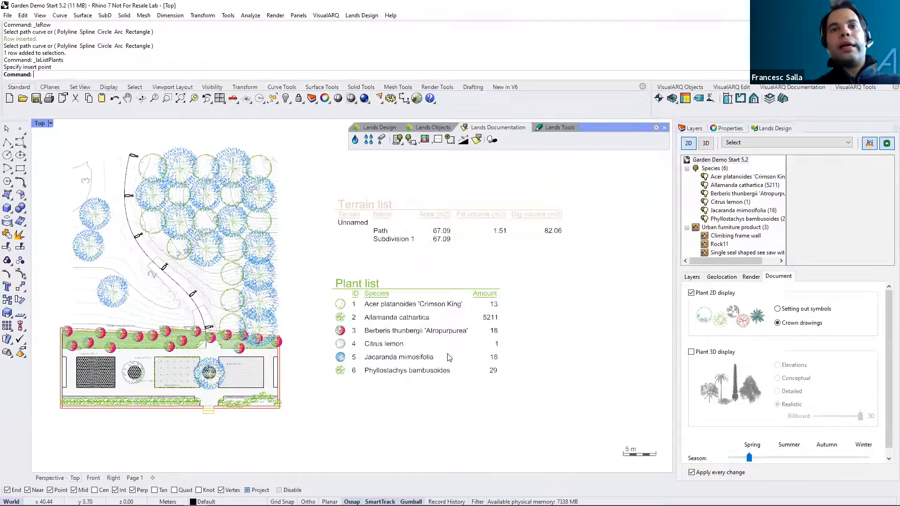
left_click(419, 323)
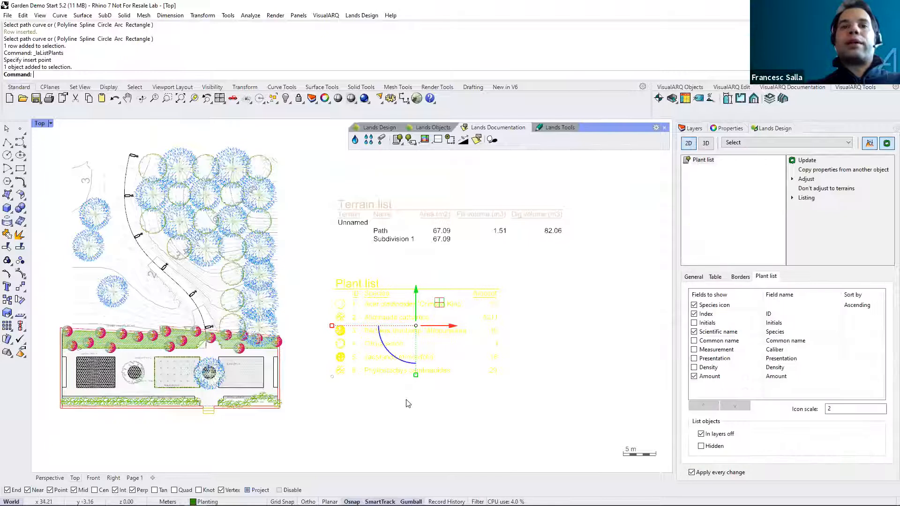
key("Escape")
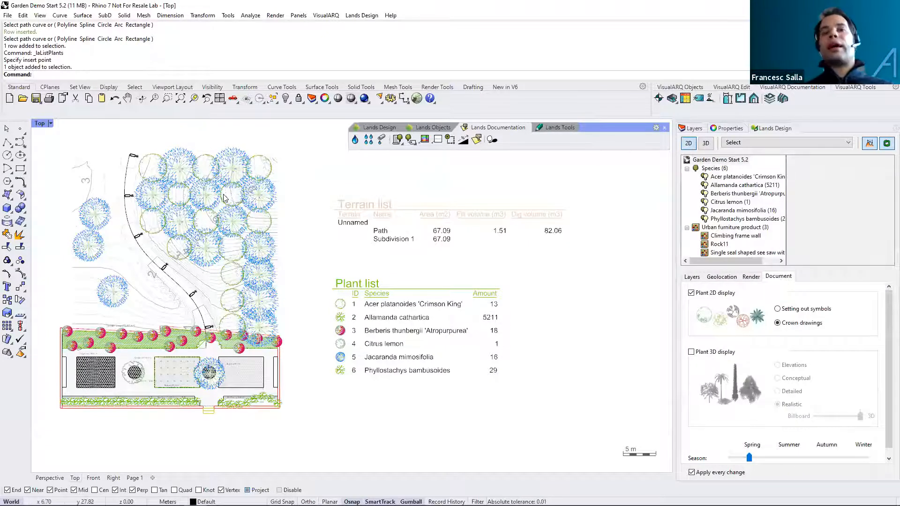
- Switch the hillside forest of Acer platanoides and Jacaranda mimosifolia from an array to a distribution by number of units
left_click(205, 216)
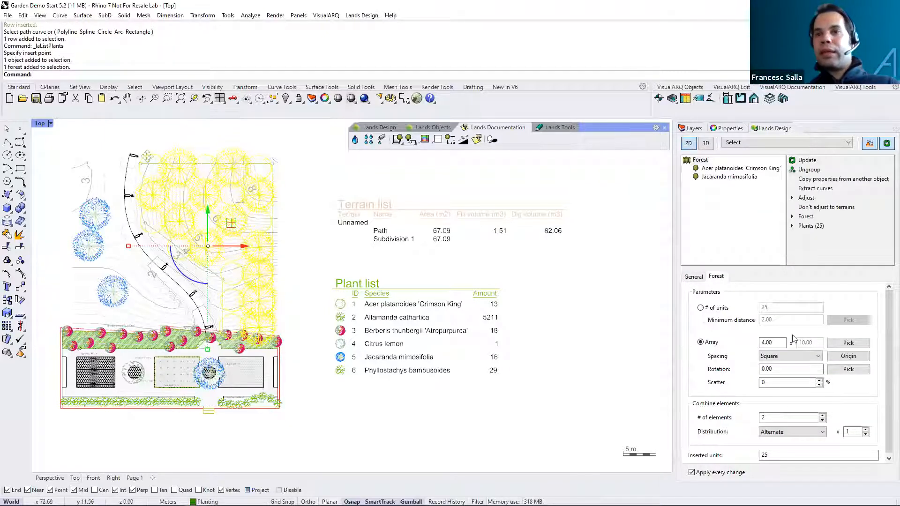
left_click_drag(787, 344, 752, 345)
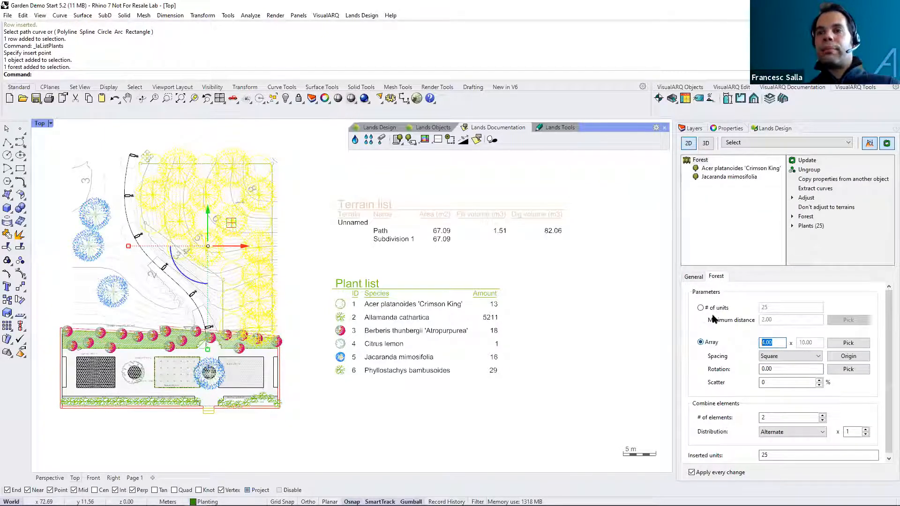
left_click(701, 309)
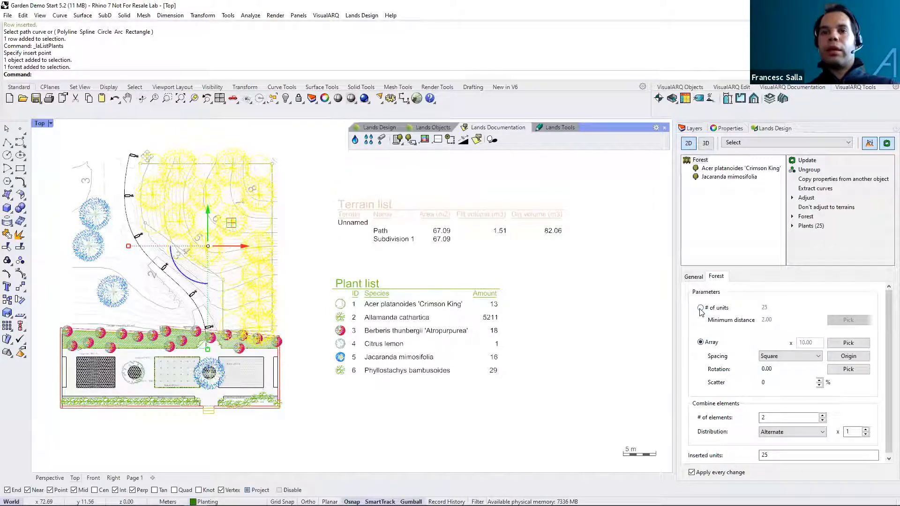
left_click(519, 328)
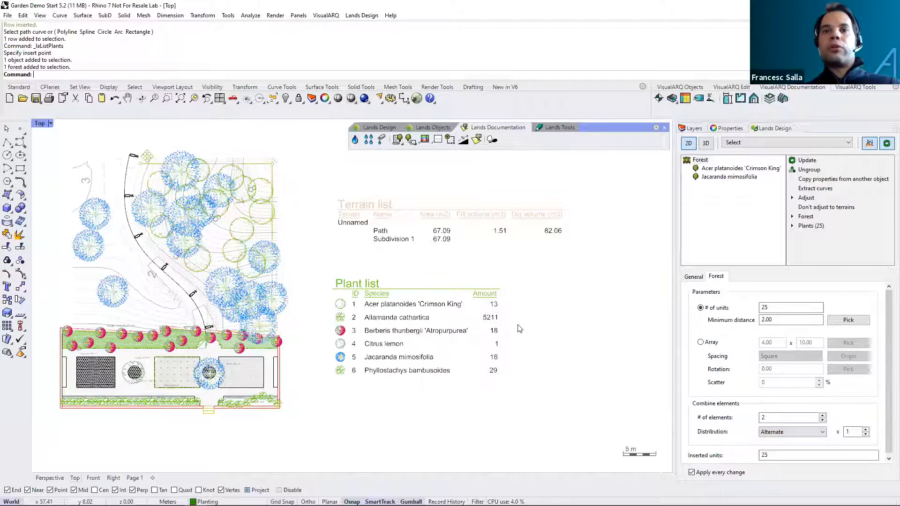
left_click(488, 320)
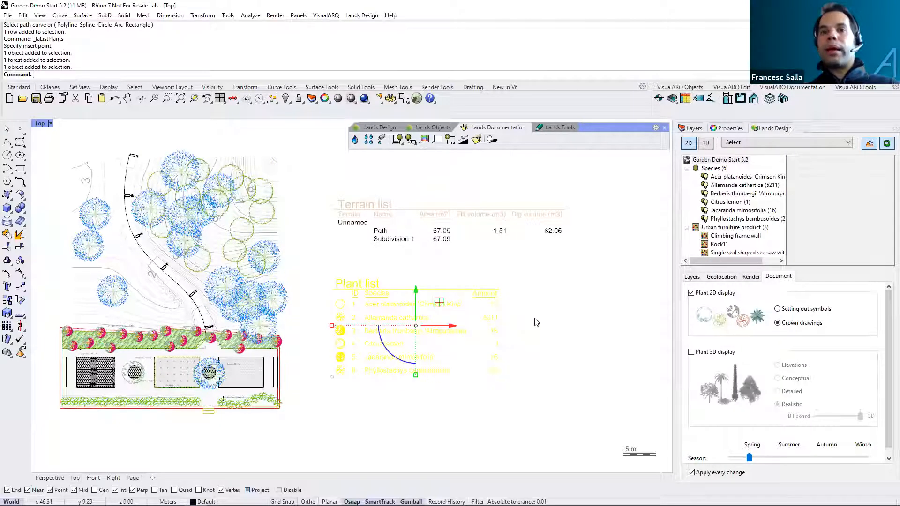
left_click(306, 285)
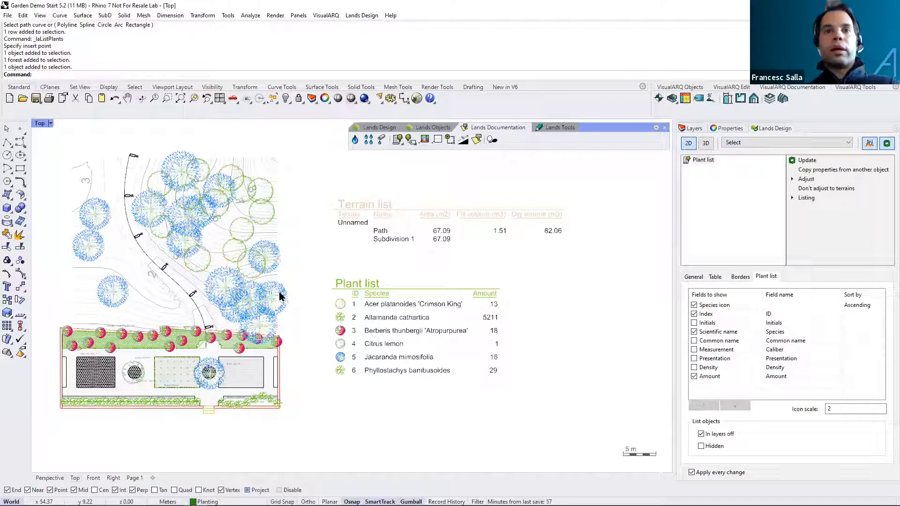
- Set the hillside forest's number of units to 40 and clear the selection
left_click(292, 299)
left_click_drag(779, 309, 730, 310)
type("4")
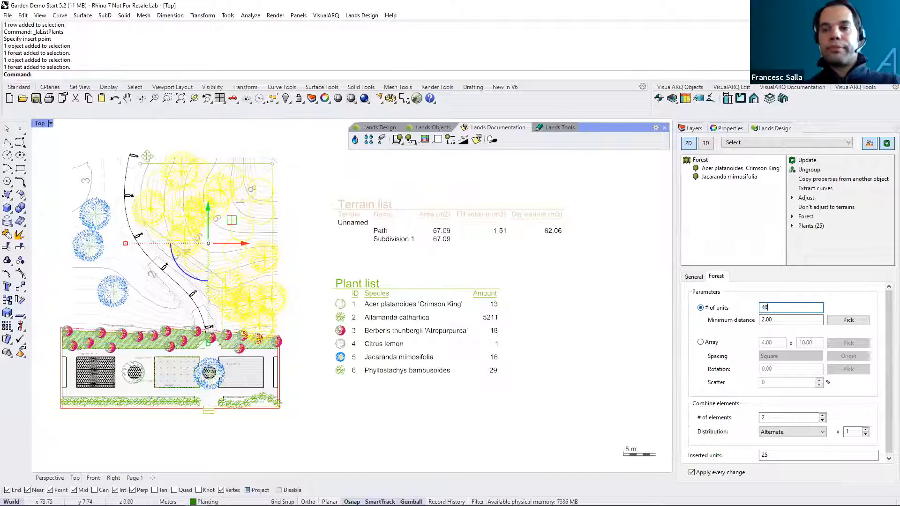
type("0")
key("Return")
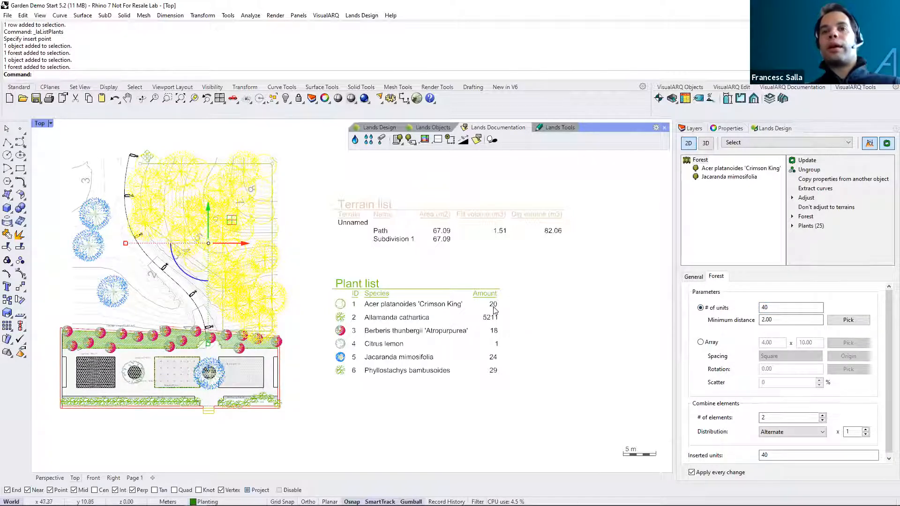
left_click(581, 335)
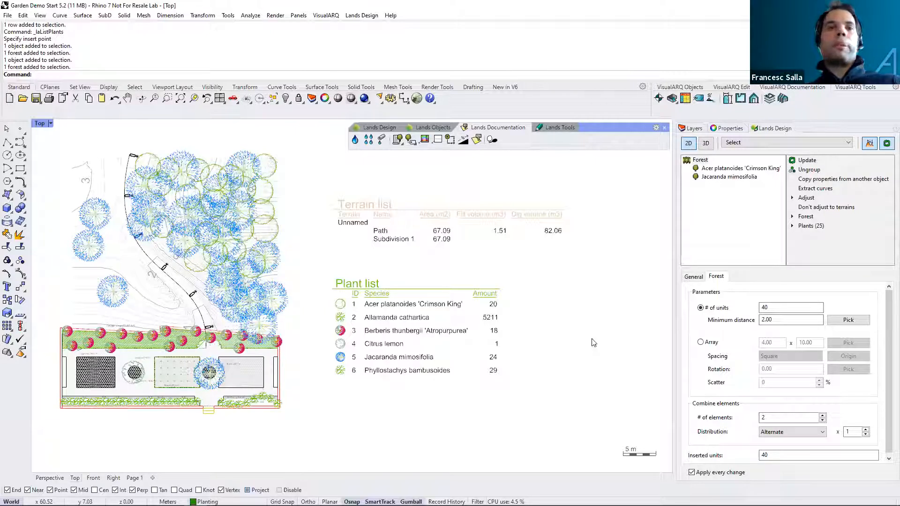
- Show the Density field in the plant list and clear the selection
left_click(371, 319)
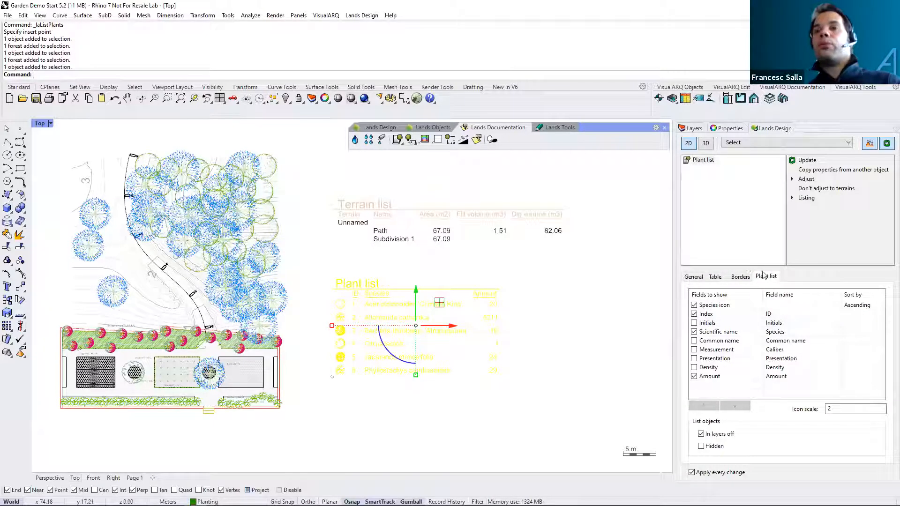
left_click(694, 368)
left_click(542, 328)
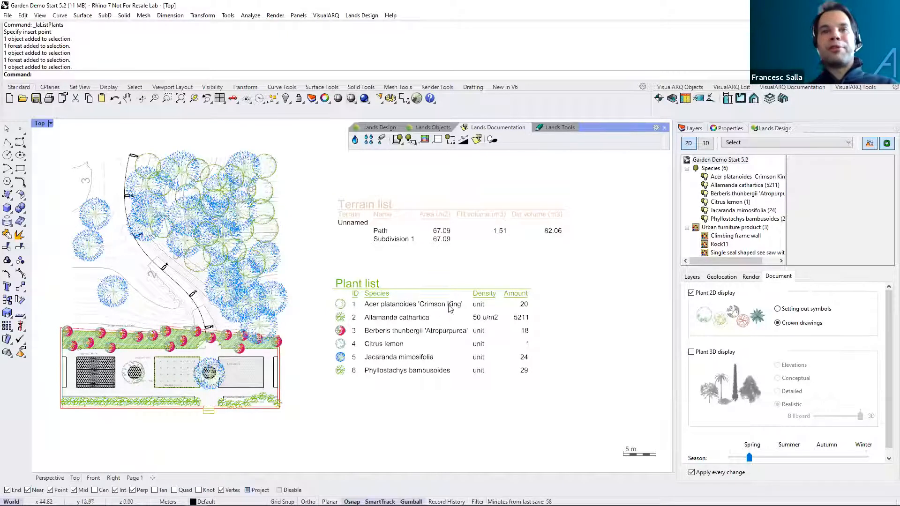
- Add an exterior border around the plant list, review its table text format and fields, and clear the selection
left_click(515, 319)
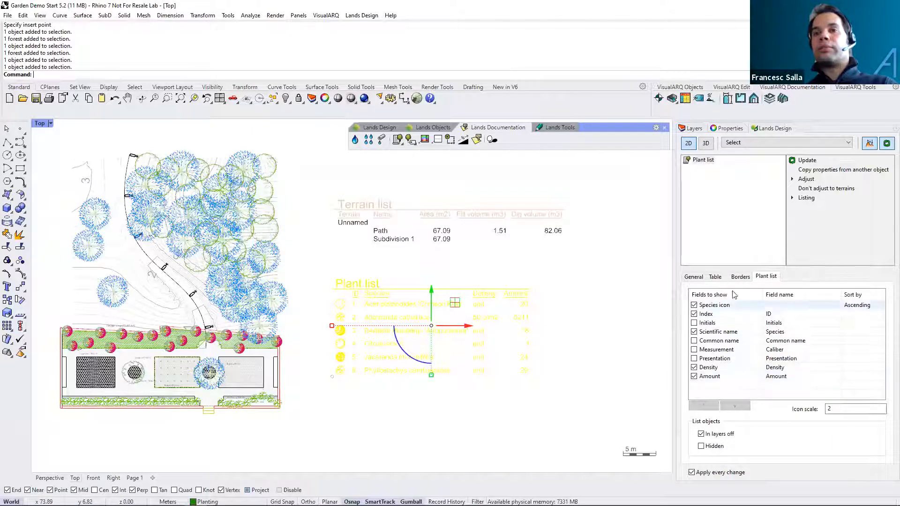
left_click(741, 277)
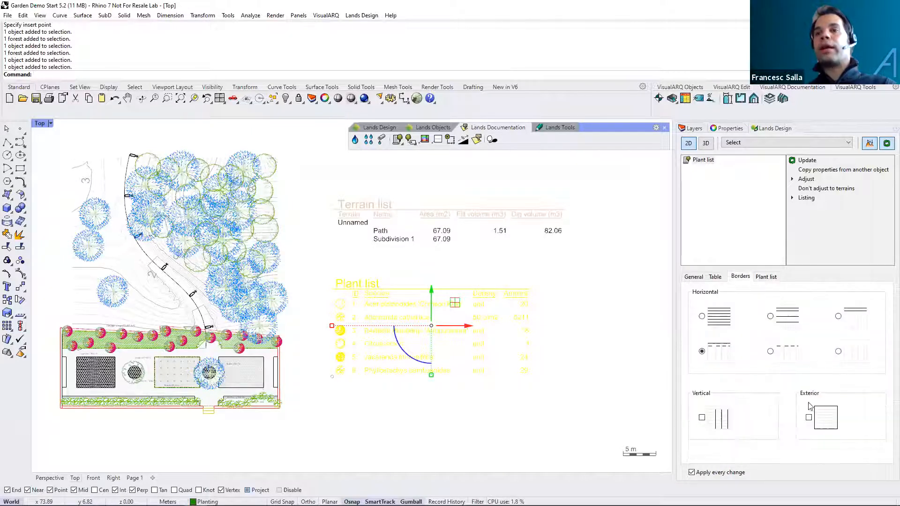
left_click(809, 419)
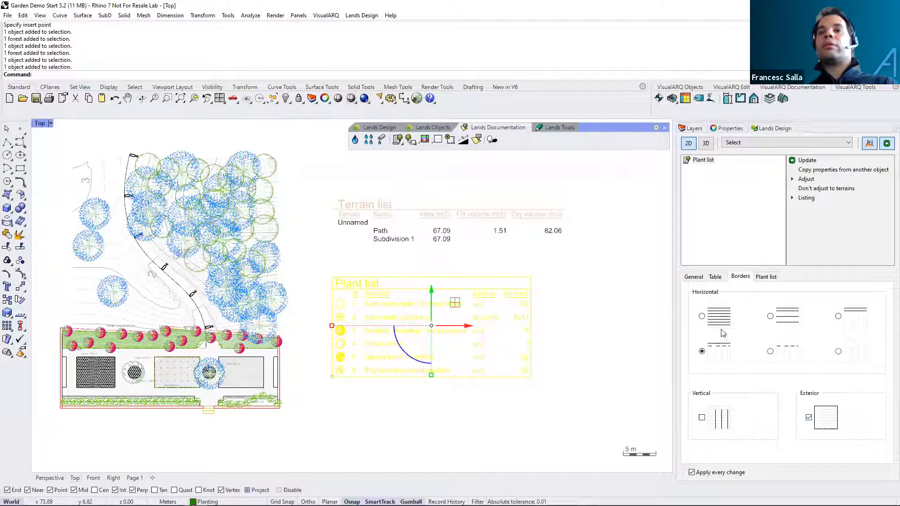
left_click(716, 278)
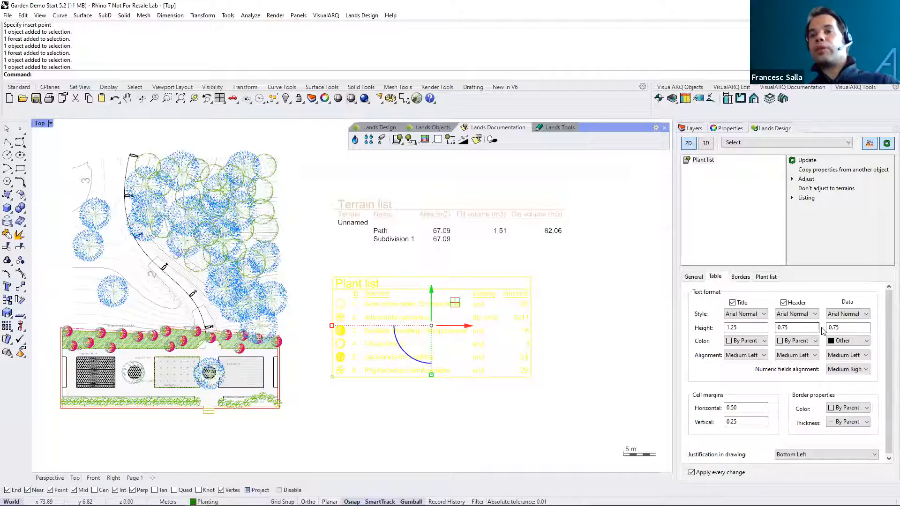
left_click(760, 279)
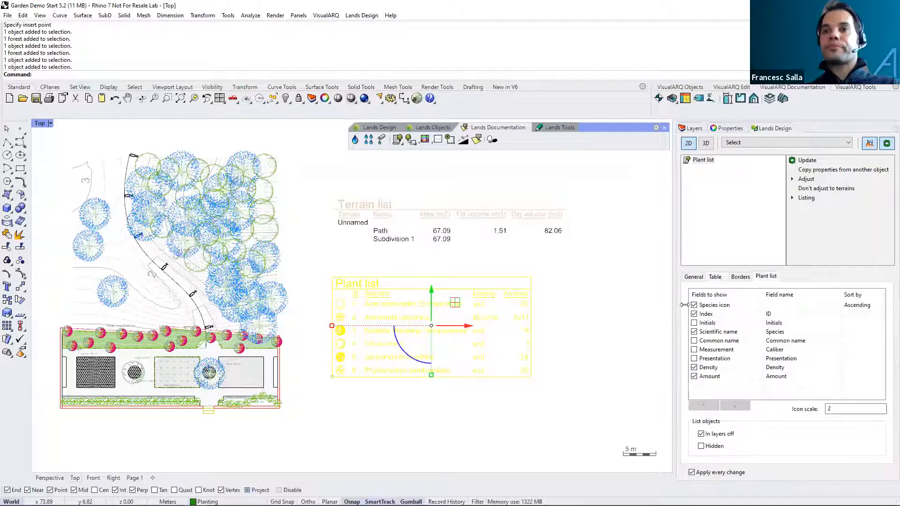
left_click(592, 323)
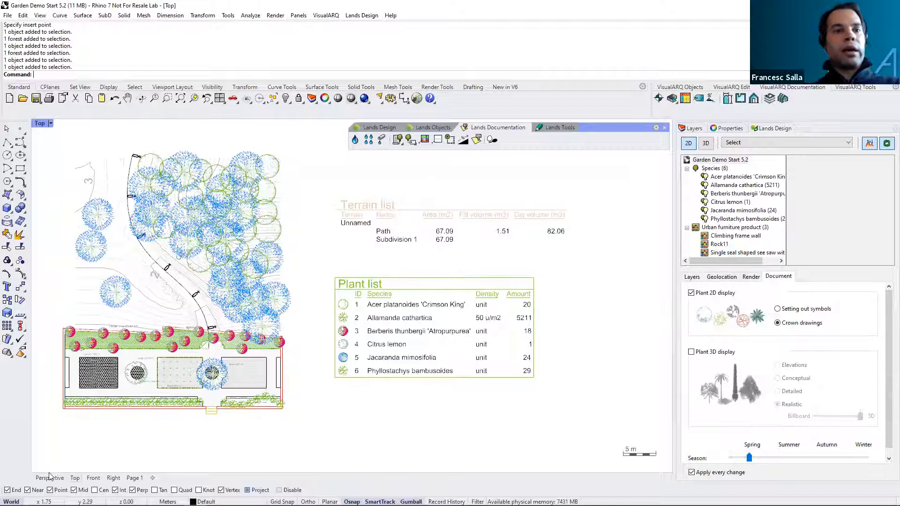
- Return to the Perspective view in 3D display and examine the hillside path, street lamps and forest
right_click_drag(171, 363, 208, 365)
left_click(707, 143)
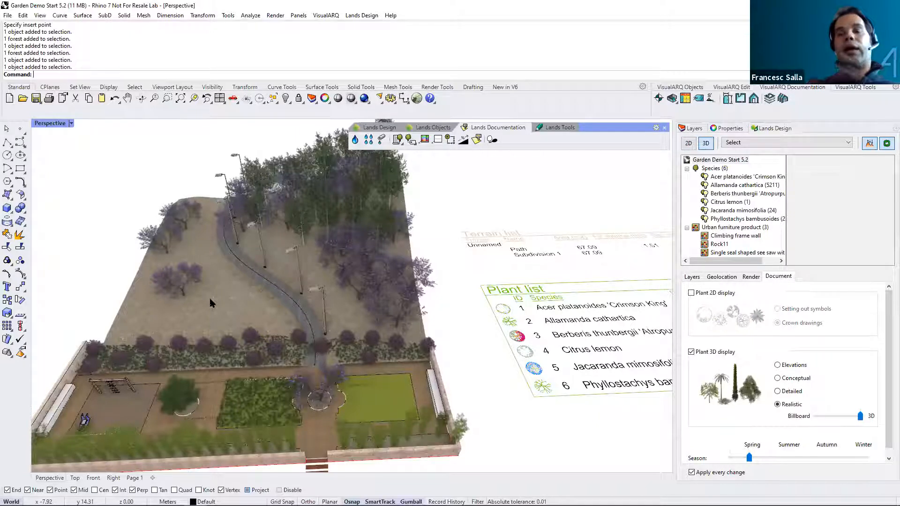
scroll(122, 299, "up", 4)
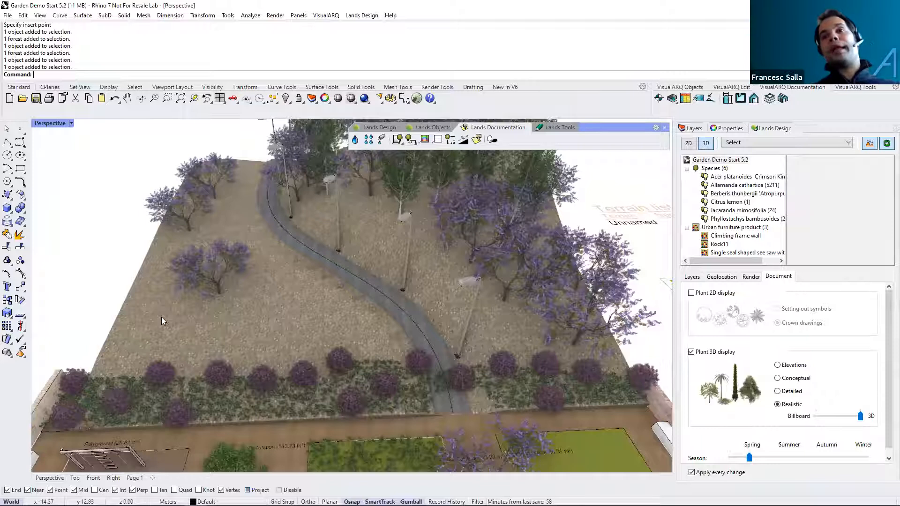
- Set up a new groundcover using the Carpobrotus edulis species from the plant database
right_click_drag(336, 352, 276, 330)
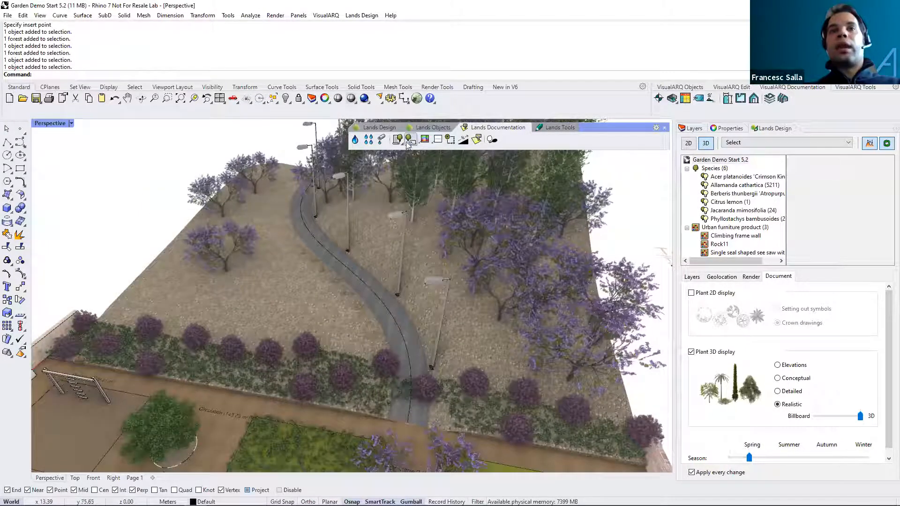
left_click(432, 127)
left_click(408, 140)
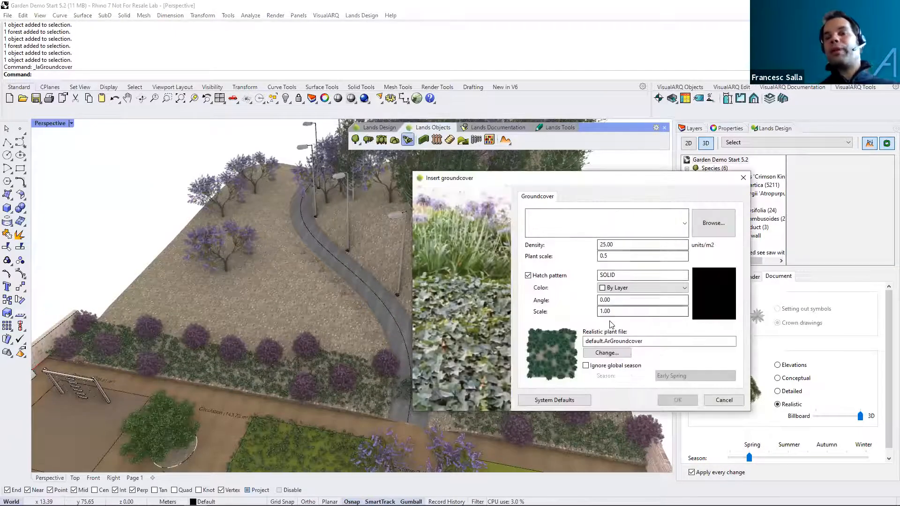
left_click_drag(650, 341, 601, 341)
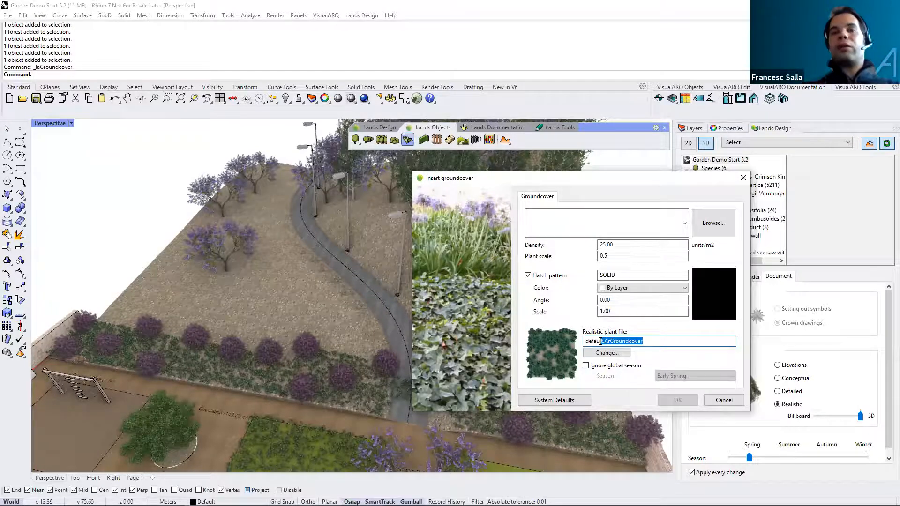
left_click(727, 223)
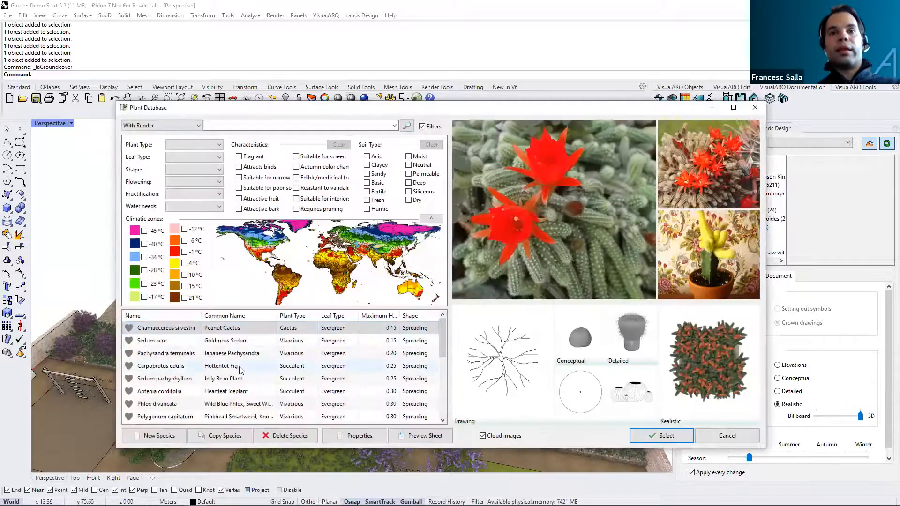
left_click(239, 368)
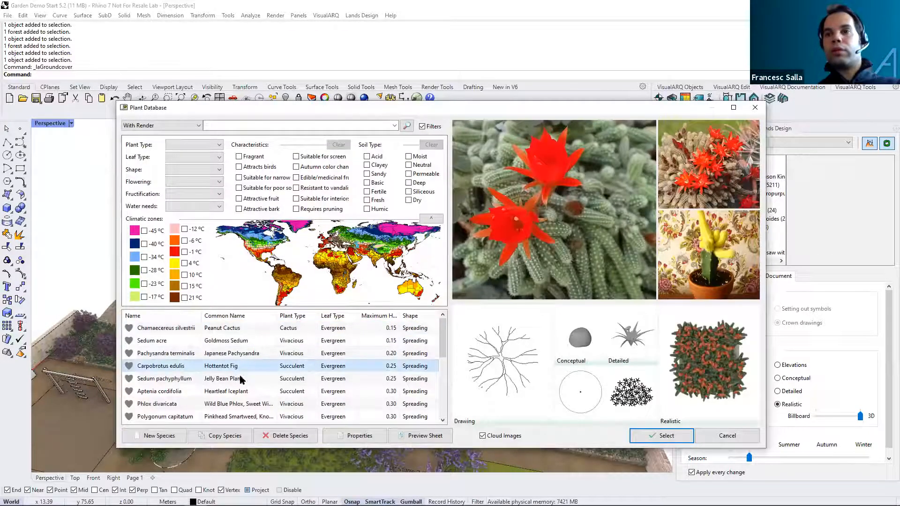
left_click(643, 437)
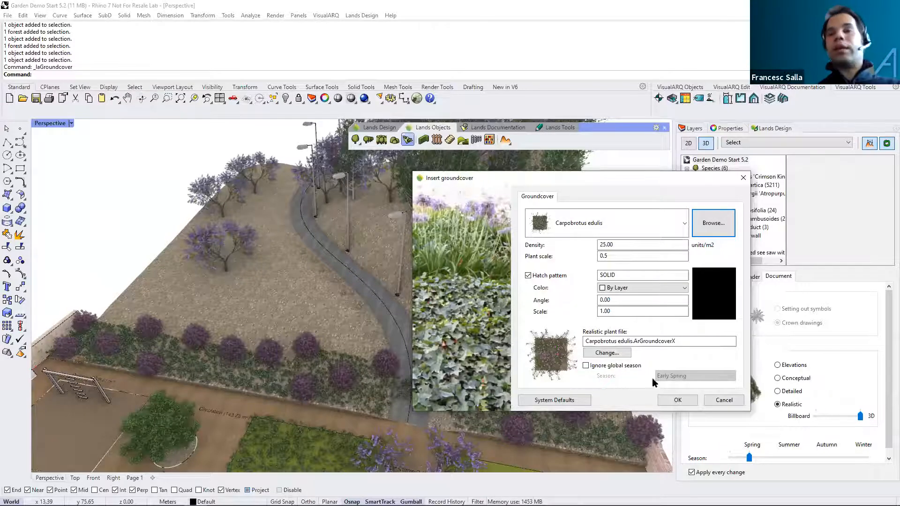
left_click(676, 401)
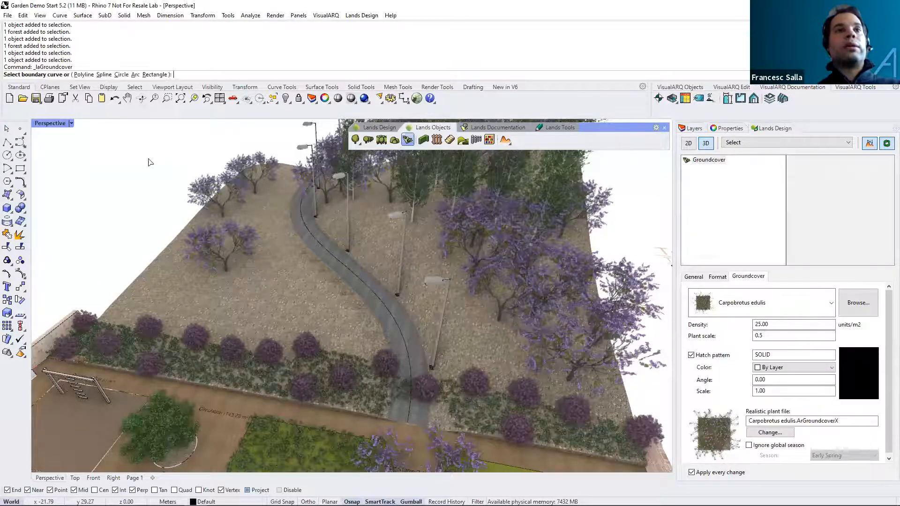
- Insert the groundcover within a rectangular boundary on the hillside between the path and the shrub bed
left_click(153, 75)
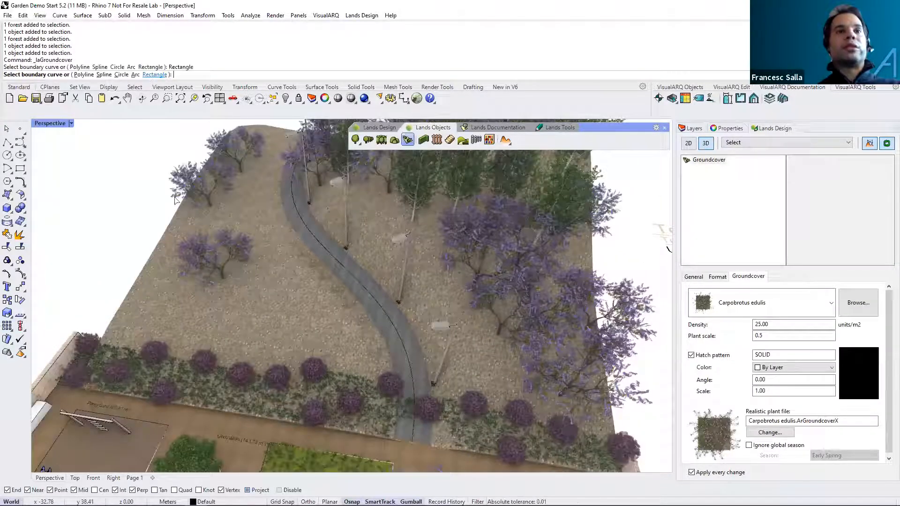
left_click(318, 300)
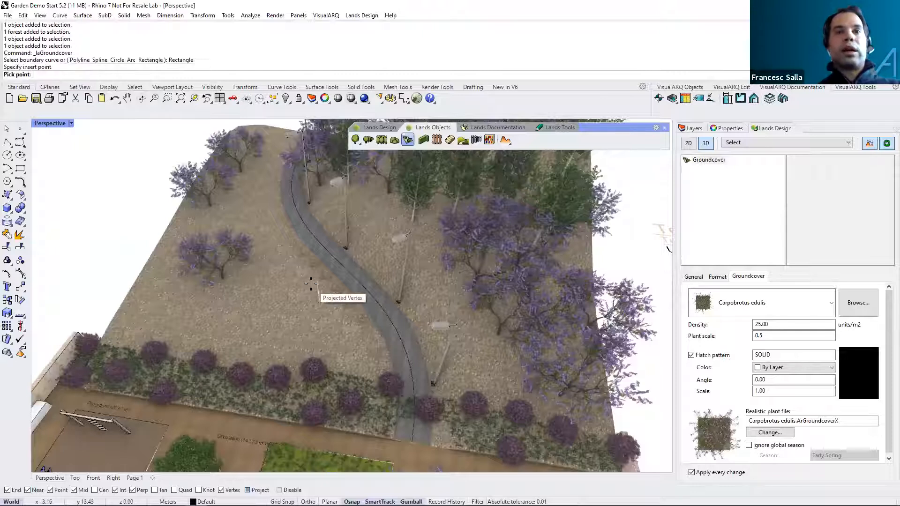
left_click(176, 322)
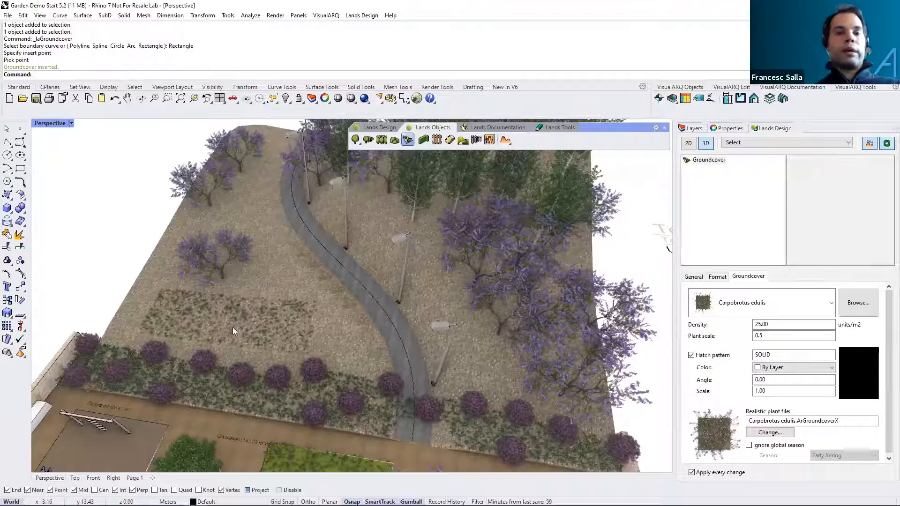
key("Escape")
- Examine the hillside groundcover up close and its properties, and clear the selection
scroll(268, 263, "up", 4)
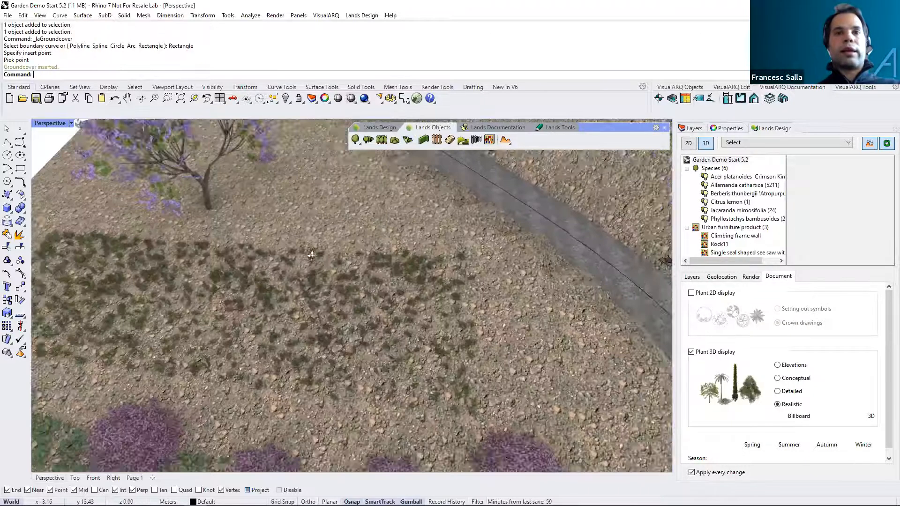
scroll(362, 249, "down", 5)
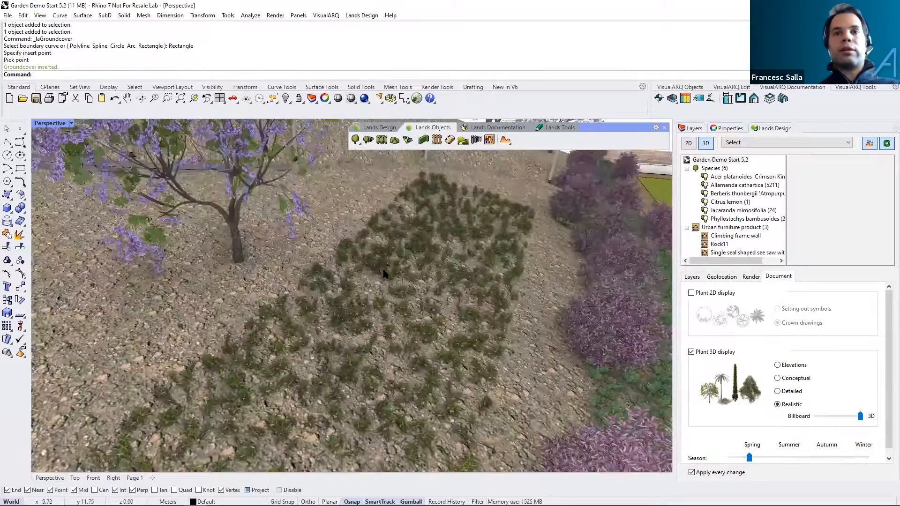
left_click(384, 274)
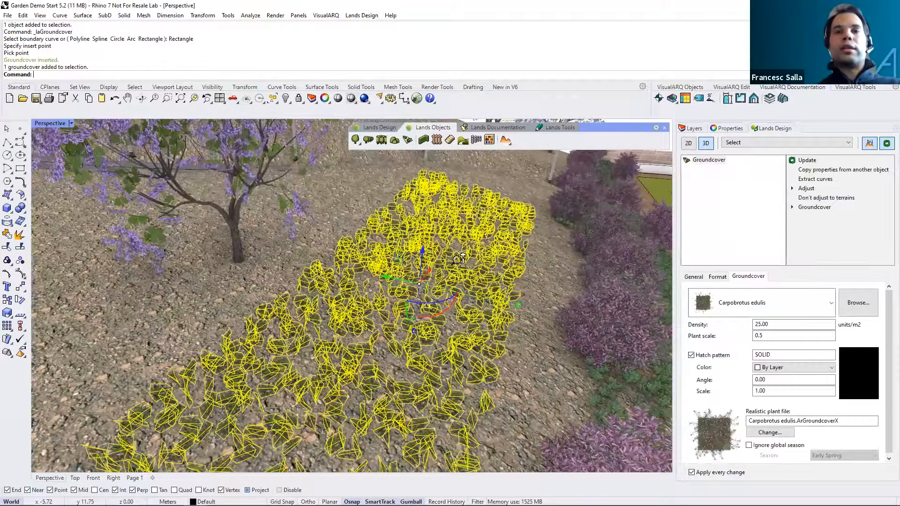
scroll(429, 316, "down", 3)
scroll(399, 319, "down", 5)
right_click_drag(399, 319, 369, 305)
right_click_drag(206, 316, 360, 305, "shift")
right_click_drag(274, 222, 365, 173)
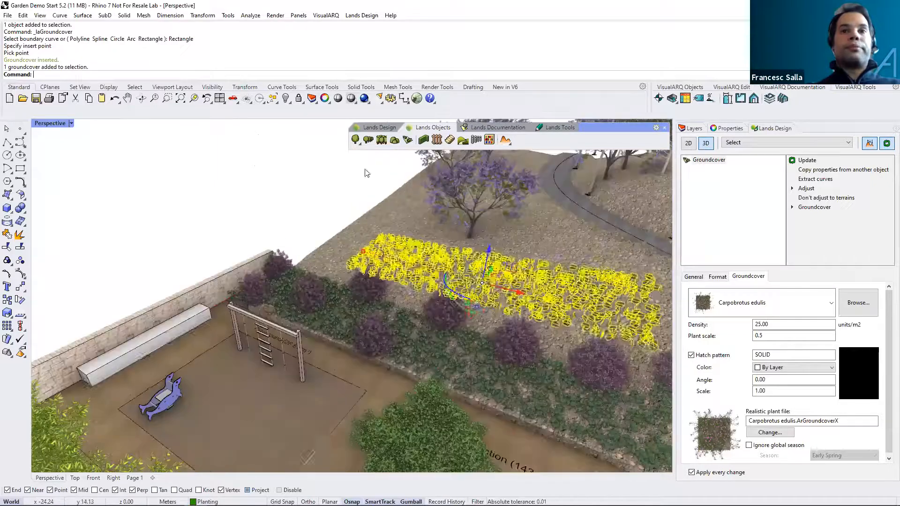
key("Escape")
- Inspect the stone wall behind the playground bench and the closed curve on its face, and clear the selection
scroll(108, 339, "up", 3)
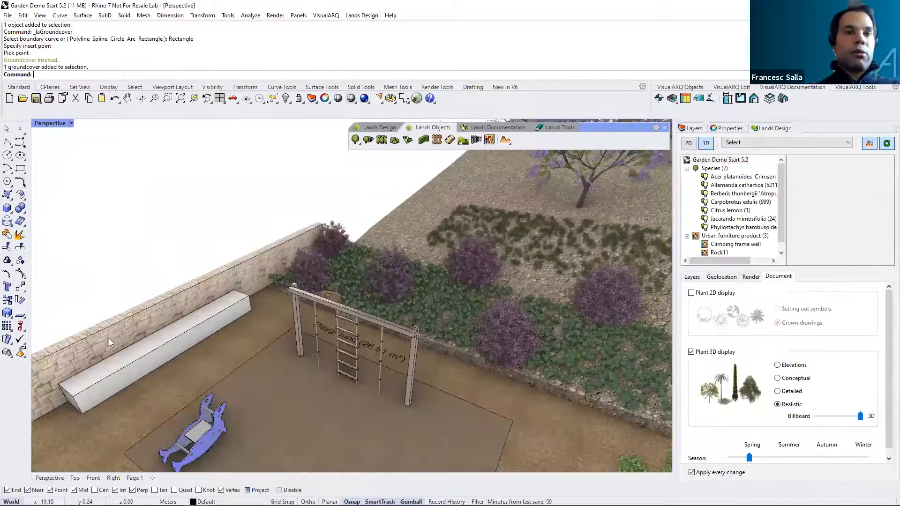
right_click_drag(225, 285, 235, 277, "shift")
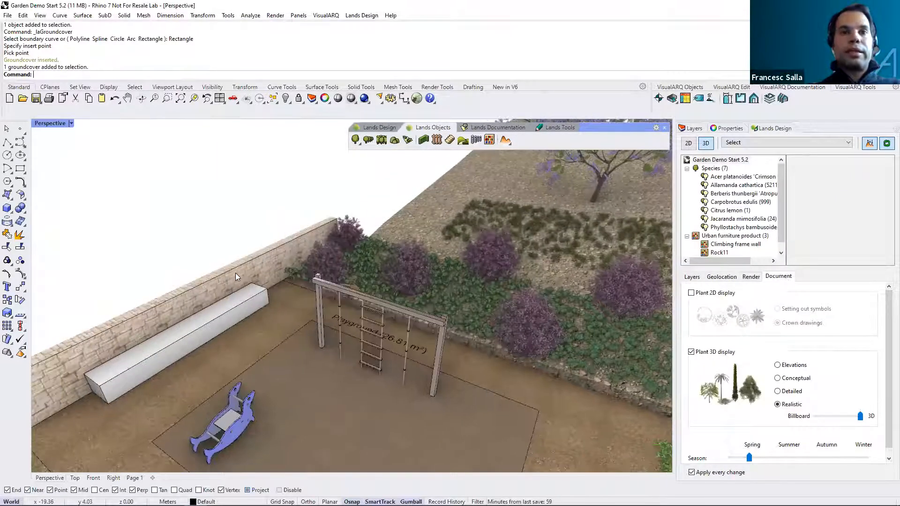
left_click(236, 273)
left_click(239, 197)
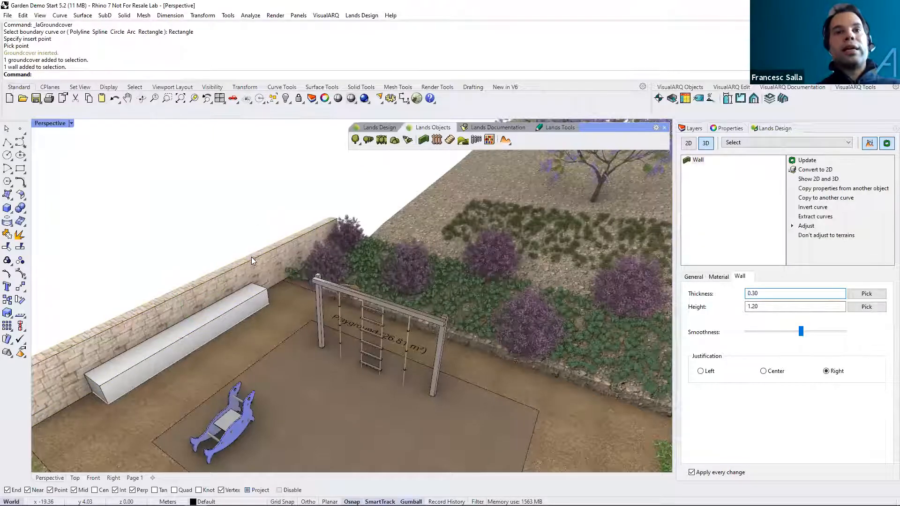
left_click(251, 258)
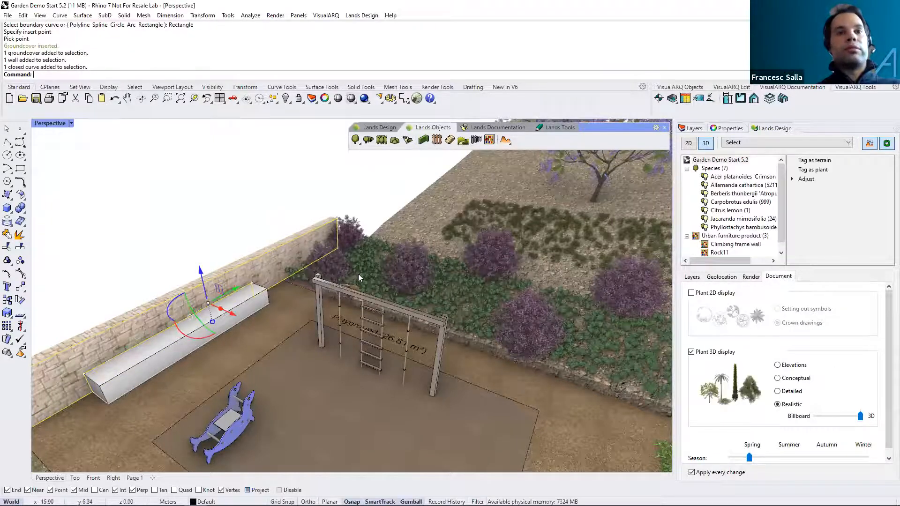
scroll(358, 274, "down", 2)
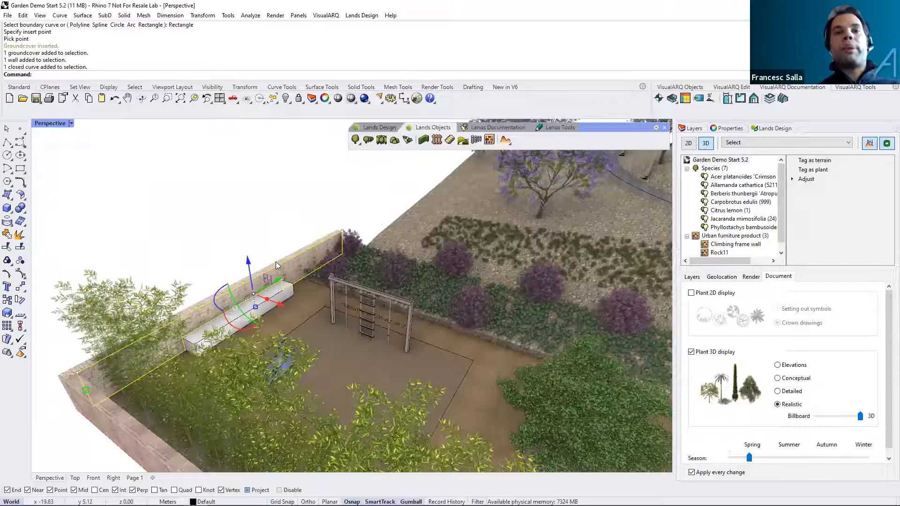
scroll(276, 262, "up", 3)
left_click(361, 167)
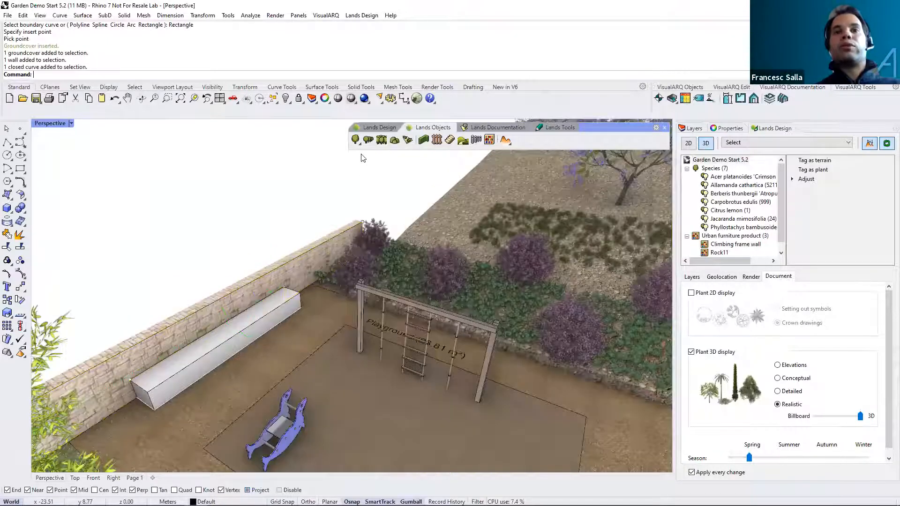
- Set up another groundcover with the Allamanda cathartica species and a density of 50 units/m2
left_click(408, 141)
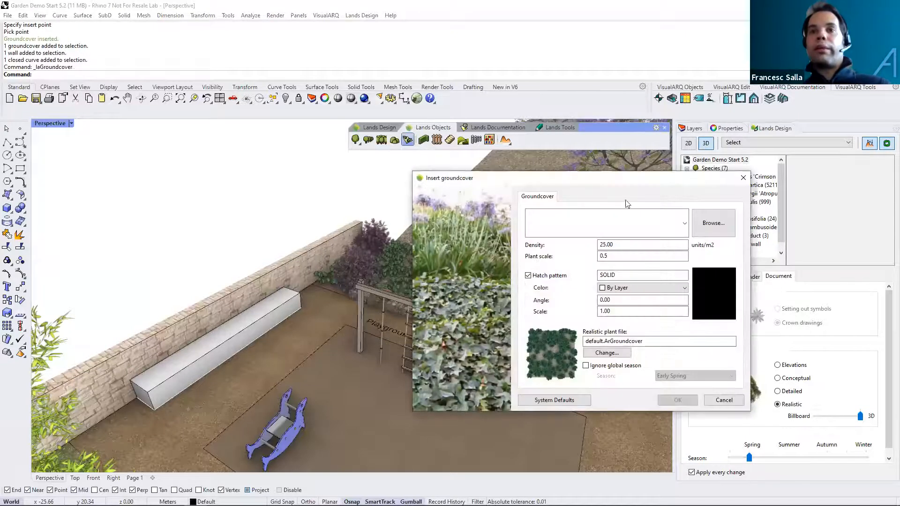
left_click(685, 225)
left_click(617, 249)
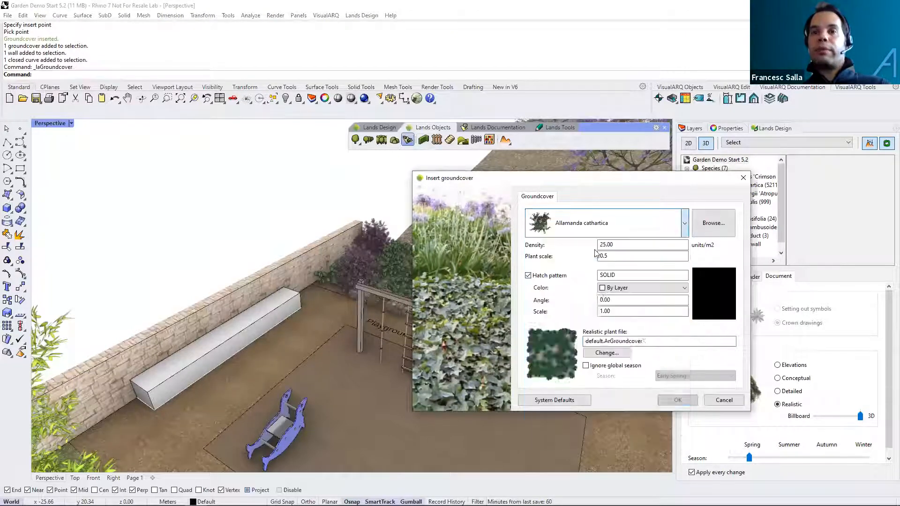
double_click(607, 244)
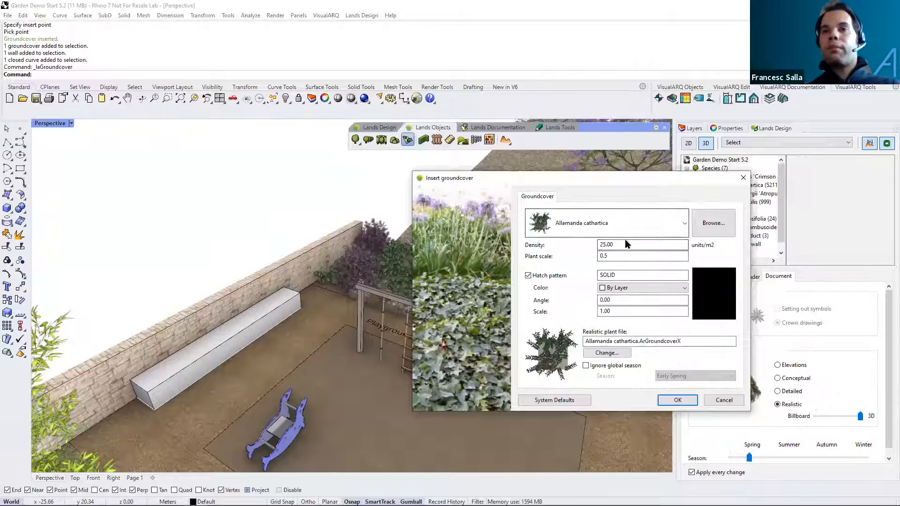
type("50")
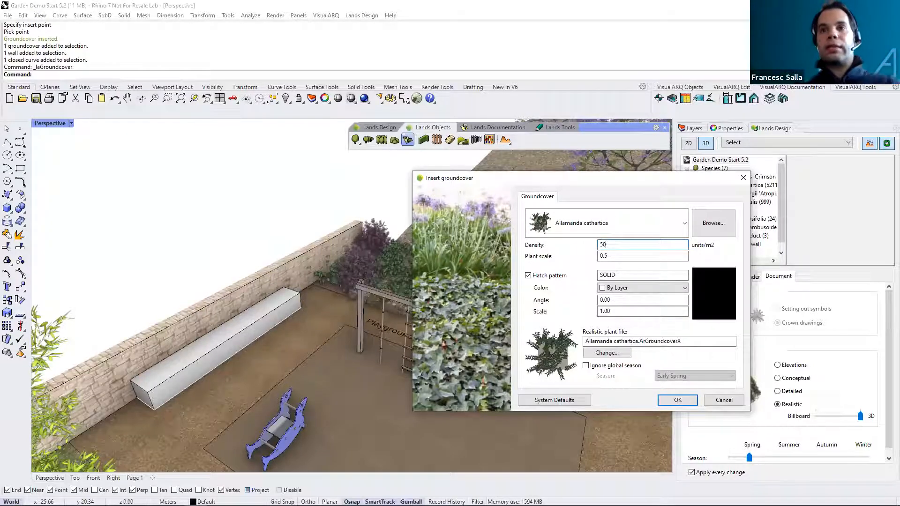
left_click(673, 402)
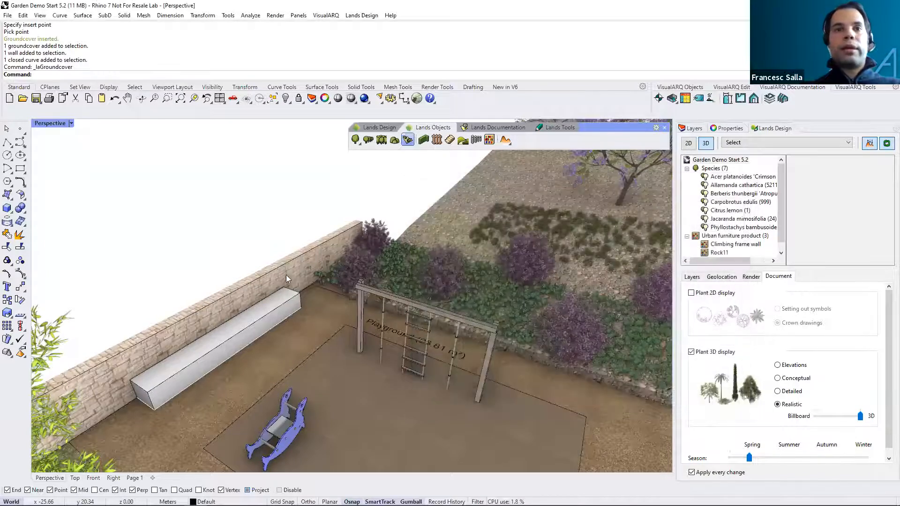
- Insert the groundcover on the playground wall, using the closed curve on the wall's face as its boundary
key("Return")
left_click(305, 223)
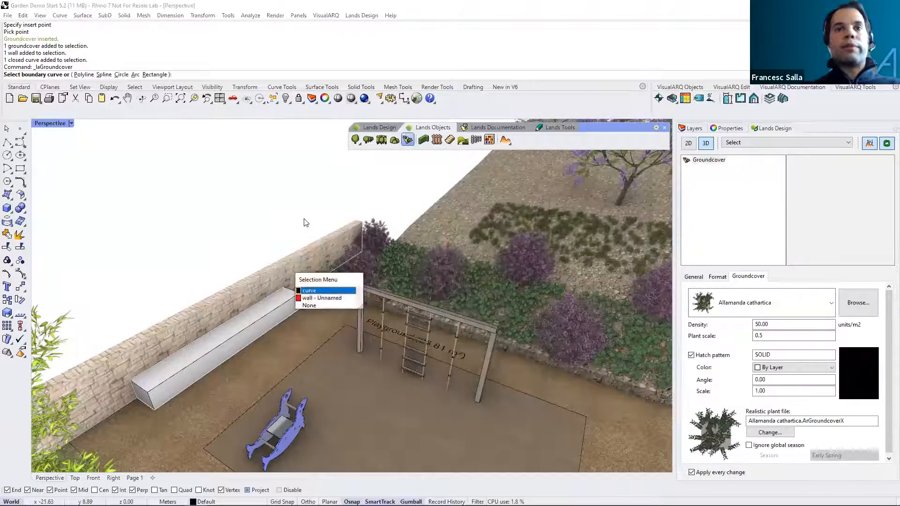
left_click(312, 290)
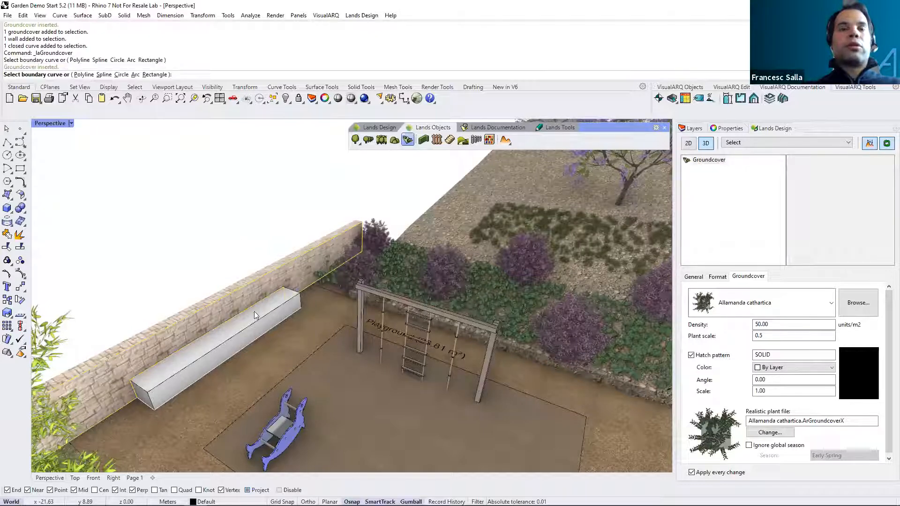
right_click(315, 293)
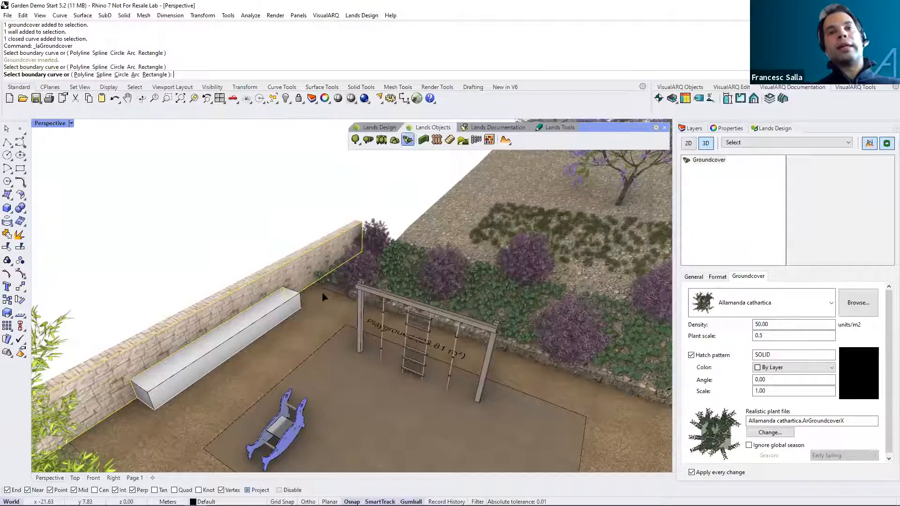
- Set the plant scale of the wall's groundcover to 0.3 and clear the selection
right_click_drag(351, 267, 281, 297)
left_click(276, 294)
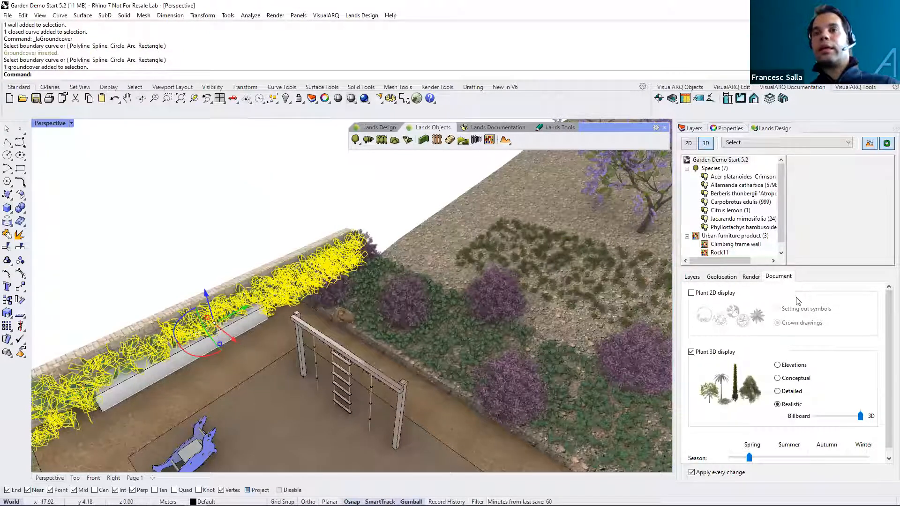
left_click_drag(760, 337, 764, 336)
type("3")
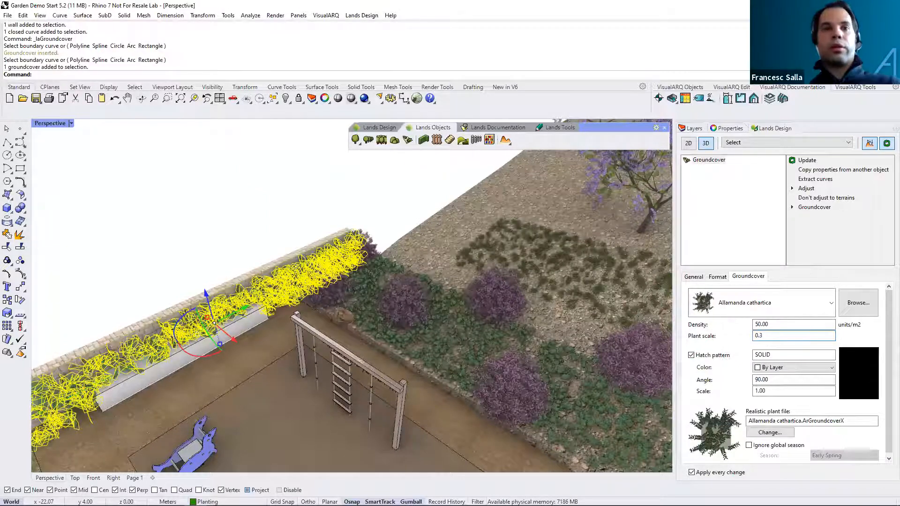
key("Return")
key("Escape")
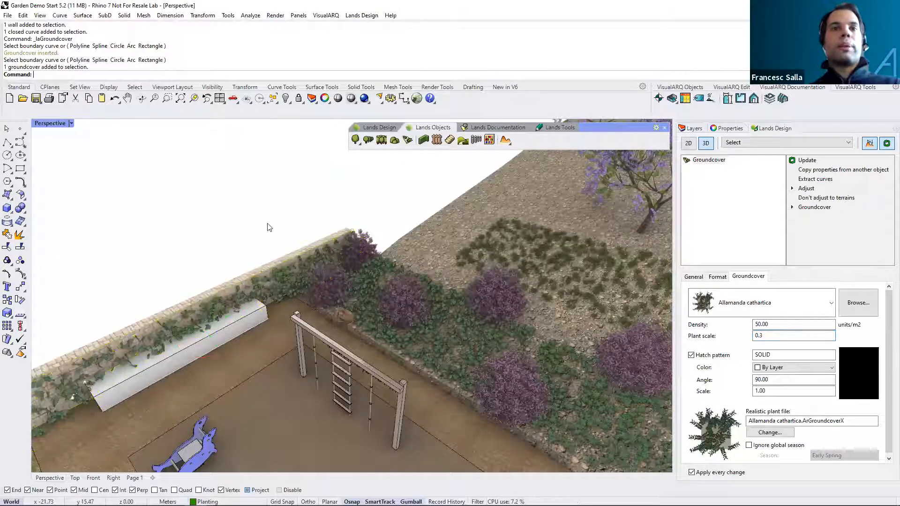
- Review the whole garden and check the plant list's species, densities and amounts in the Top view
scroll(254, 246, "down", 11)
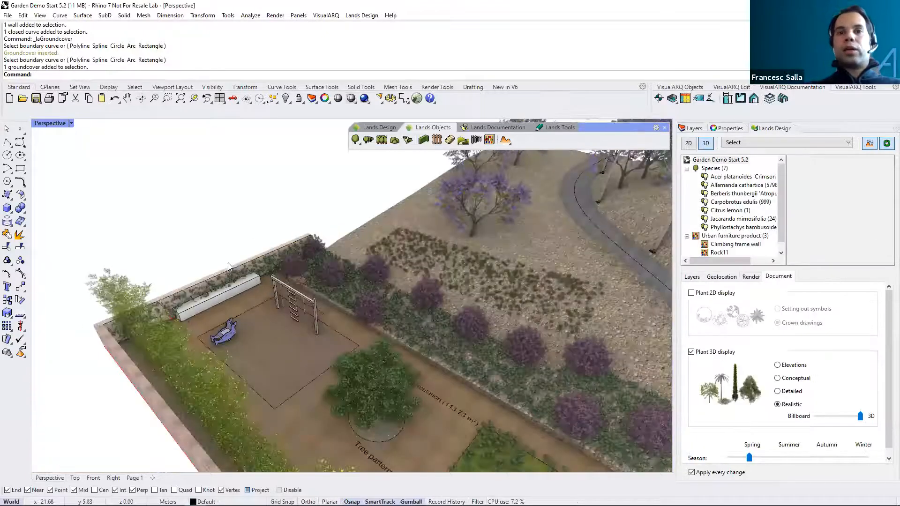
left_click(75, 479)
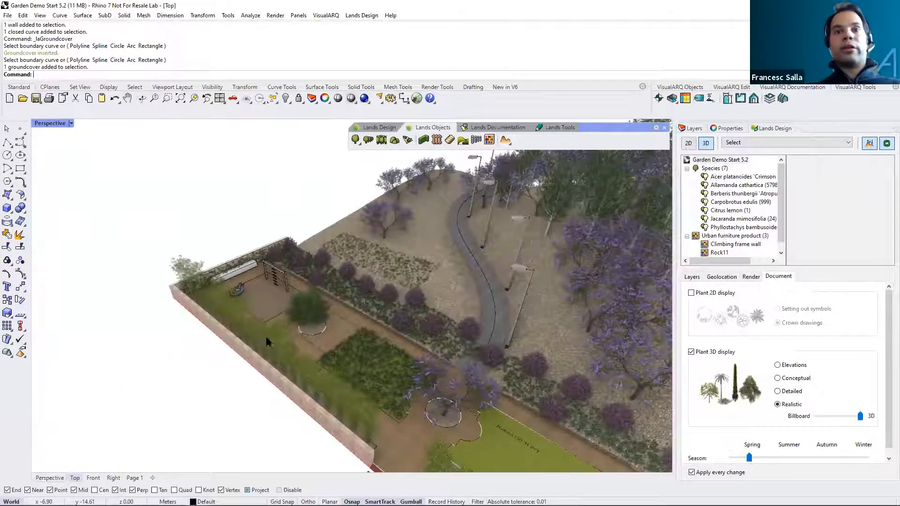
right_click_drag(518, 286, 504, 282)
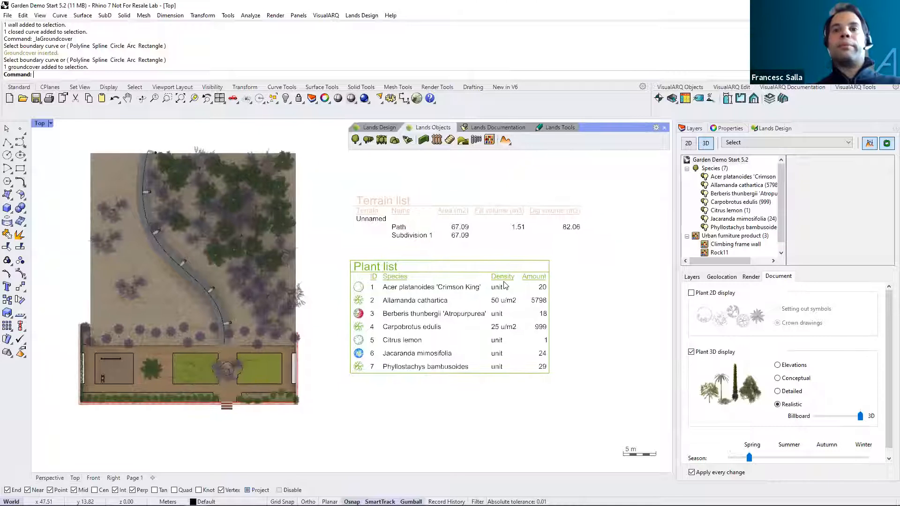
scroll(434, 331, "up", 2)
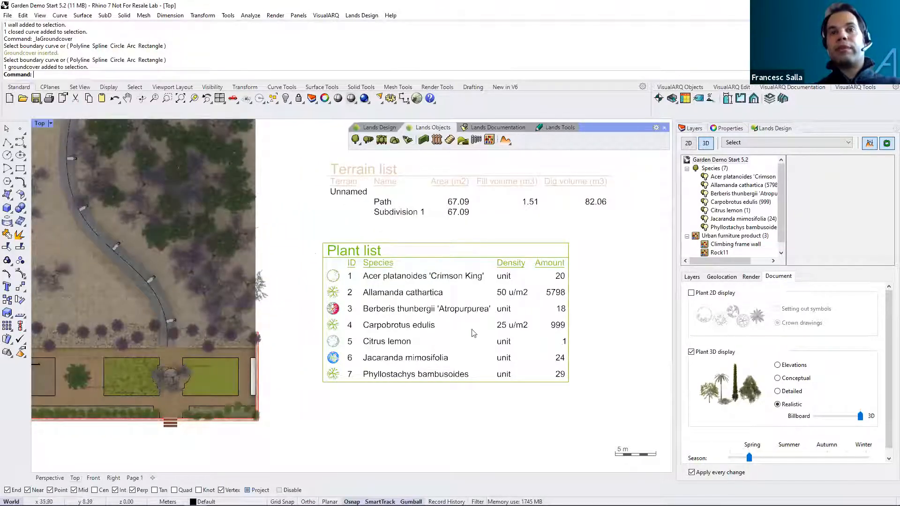
- Switch the garden to 2D plant display and insert a zoning list below the plant list
right_click_drag(373, 300, 426, 318)
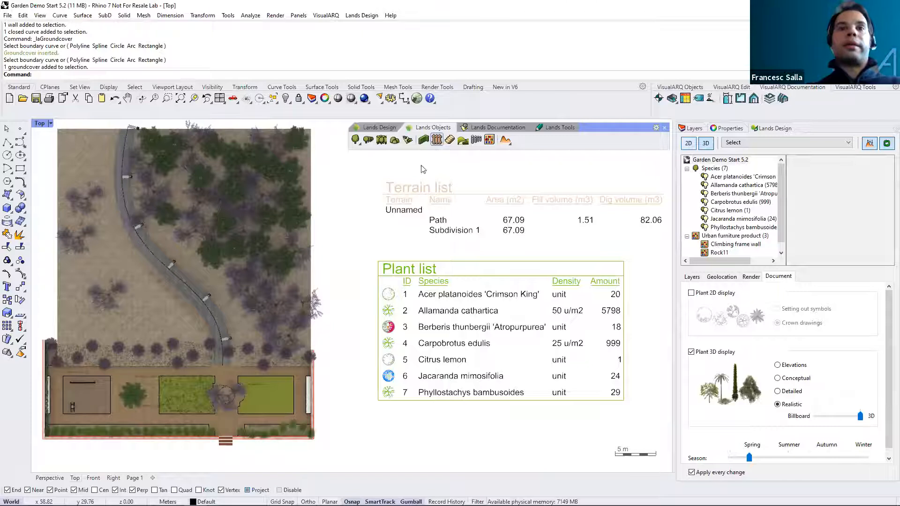
left_click(480, 130)
left_click(402, 143)
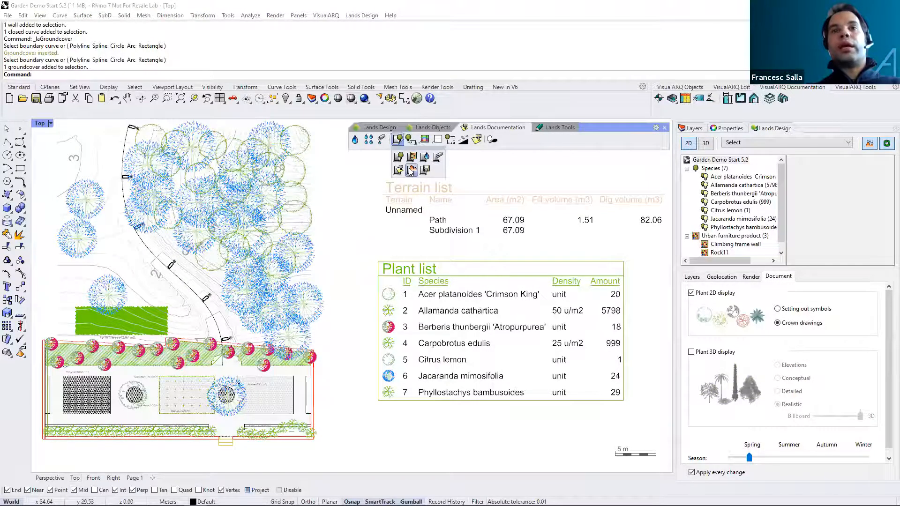
left_click(387, 195)
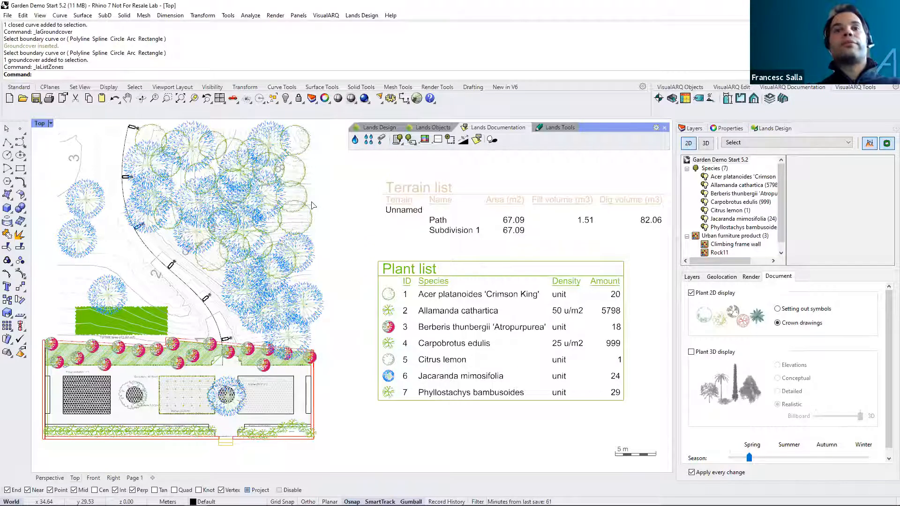
scroll(309, 188, "down", 2)
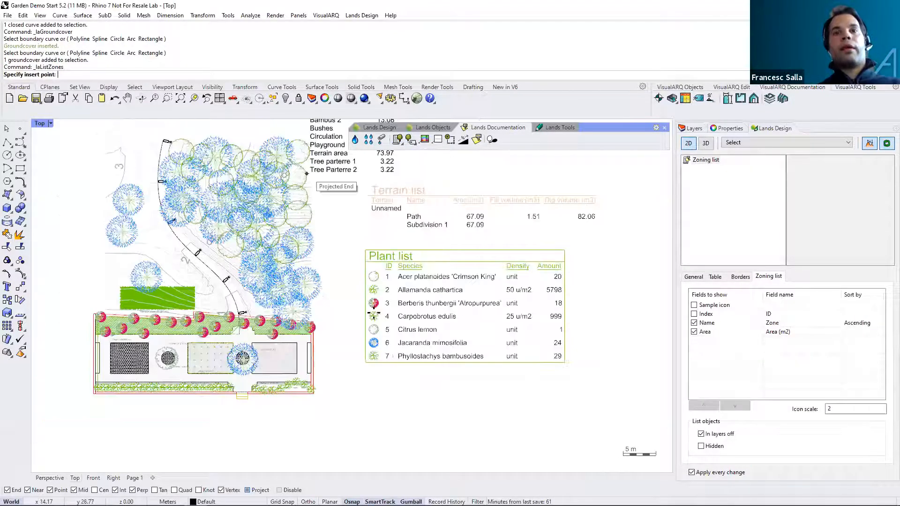
left_click(349, 416)
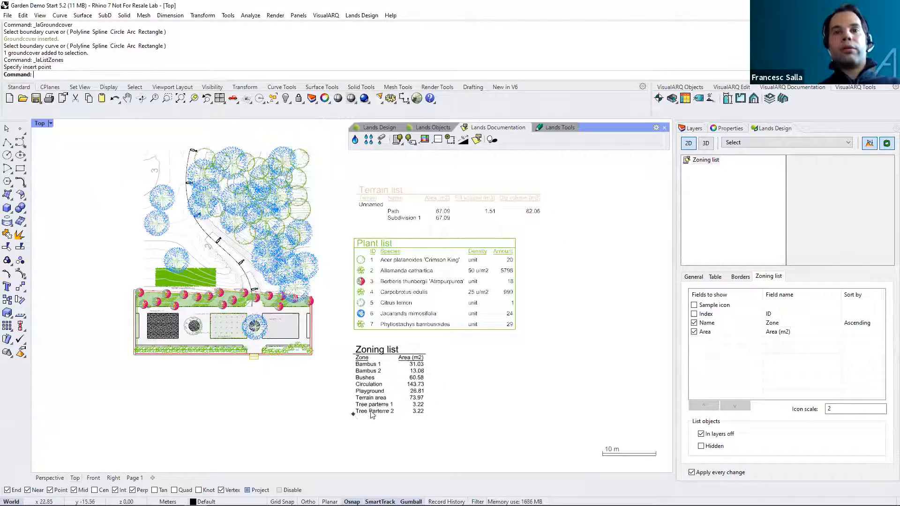
- Show the sample icons in the zoning list and move the list clear of the plant list above it
left_click(363, 377)
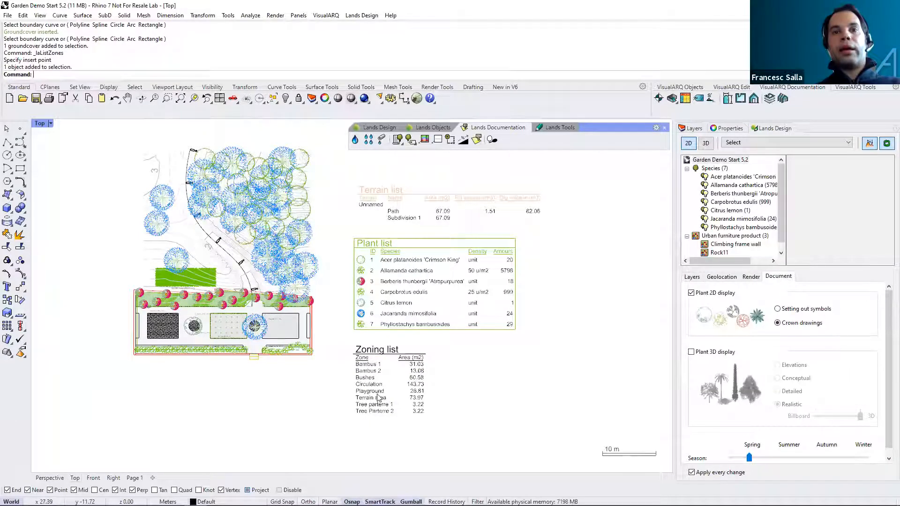
left_click(694, 305)
key("Escape")
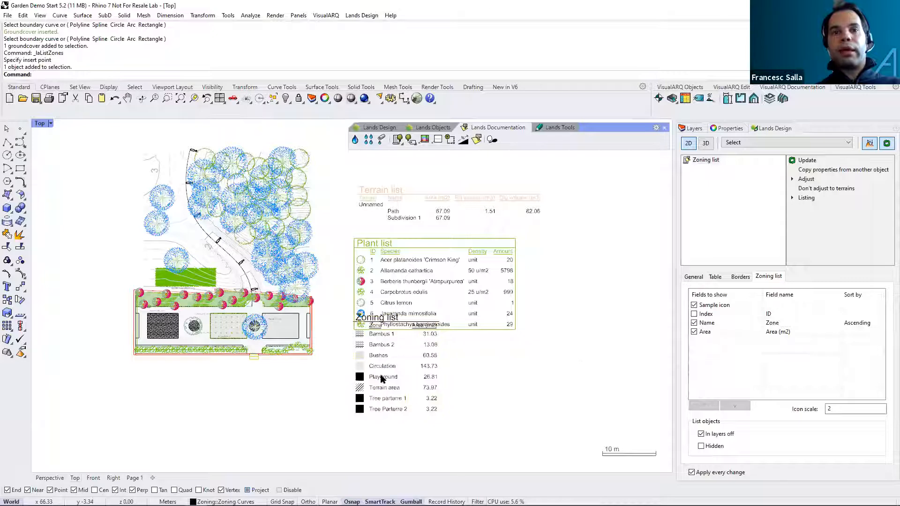
left_click_drag(382, 399, 381, 442)
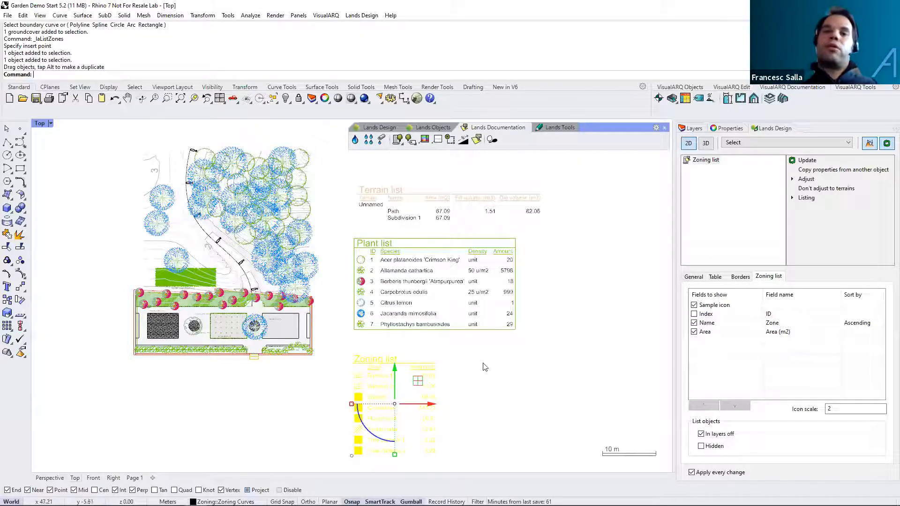
- Check the export dialog and file type options for the zoning list, and close them without saving
left_click(793, 198)
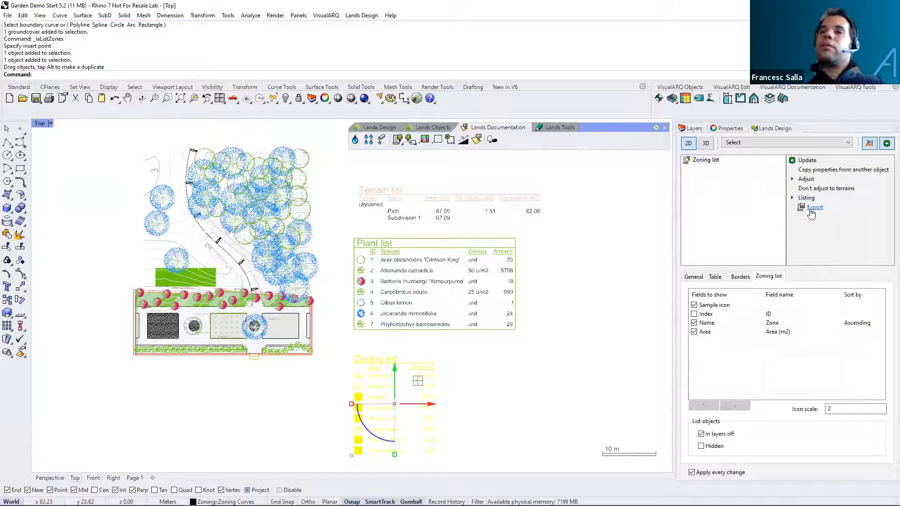
left_click(815, 208)
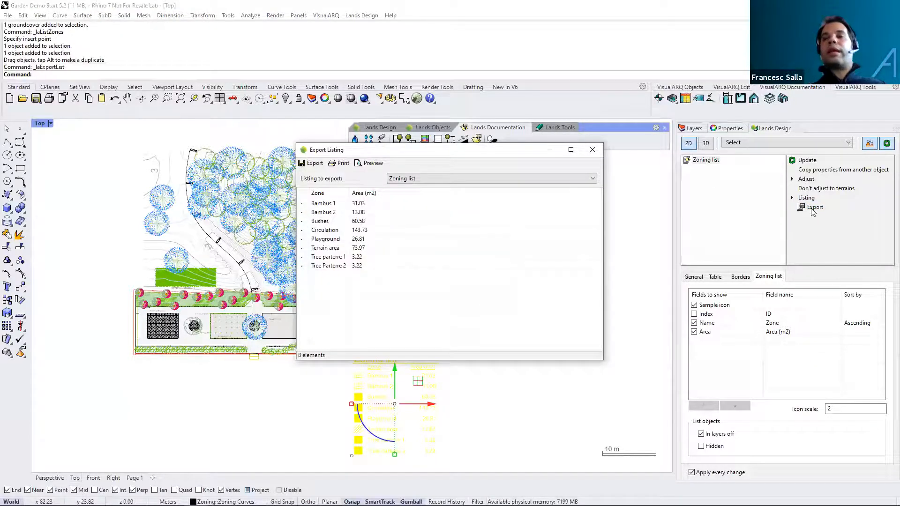
left_click(314, 164)
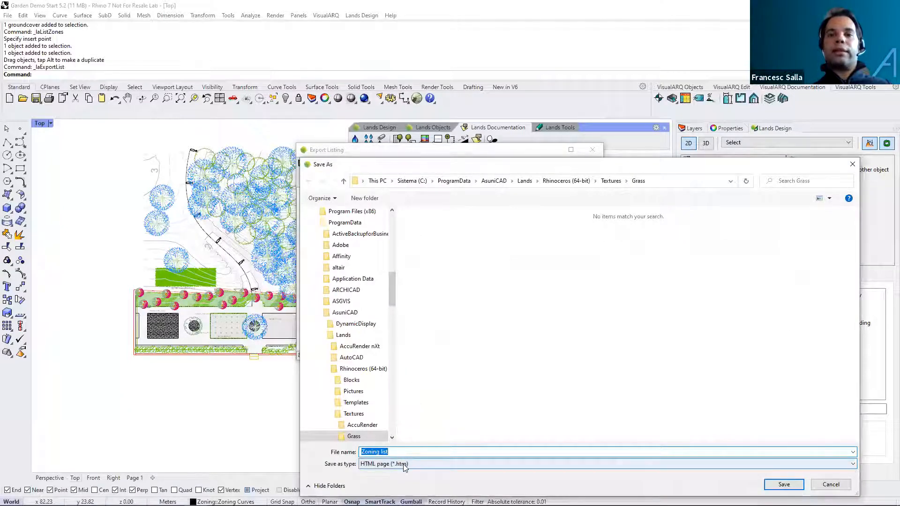
left_click(404, 466)
left_click(407, 473)
left_click_drag(432, 164, 200, 149)
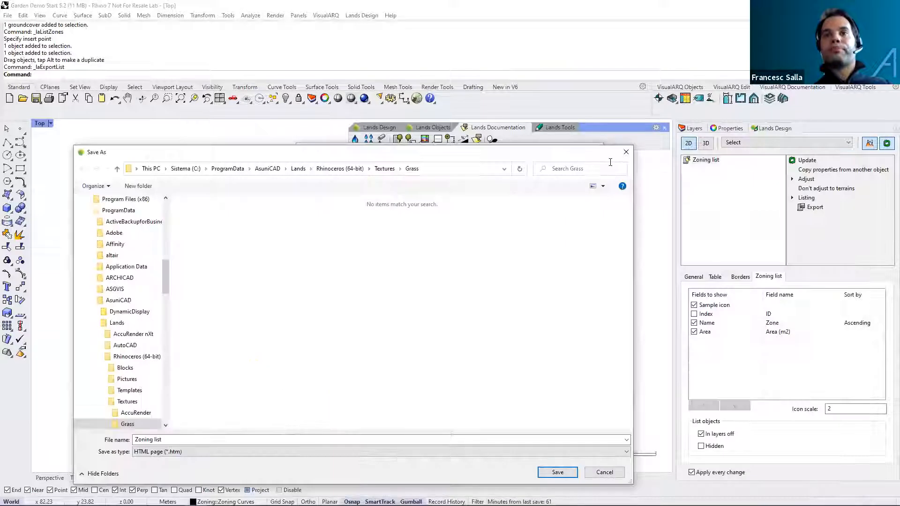
left_click(626, 153)
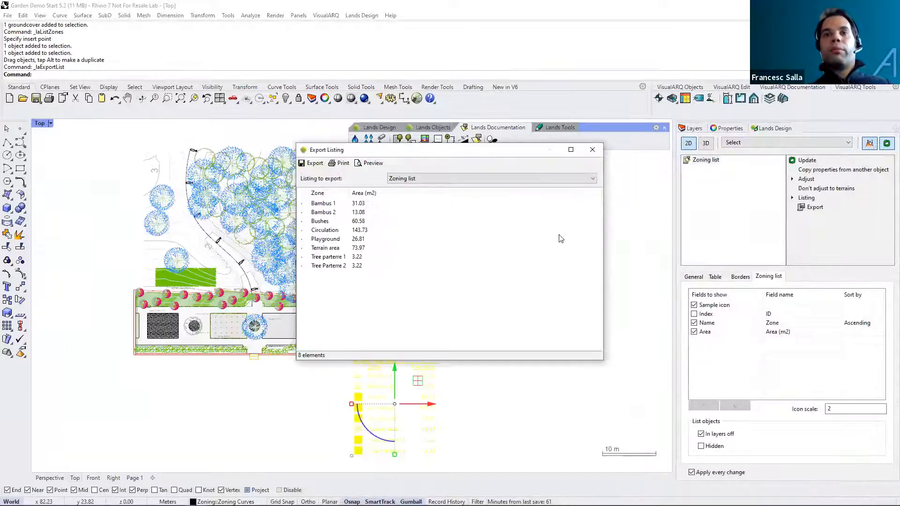
left_click(593, 150)
key("Escape")
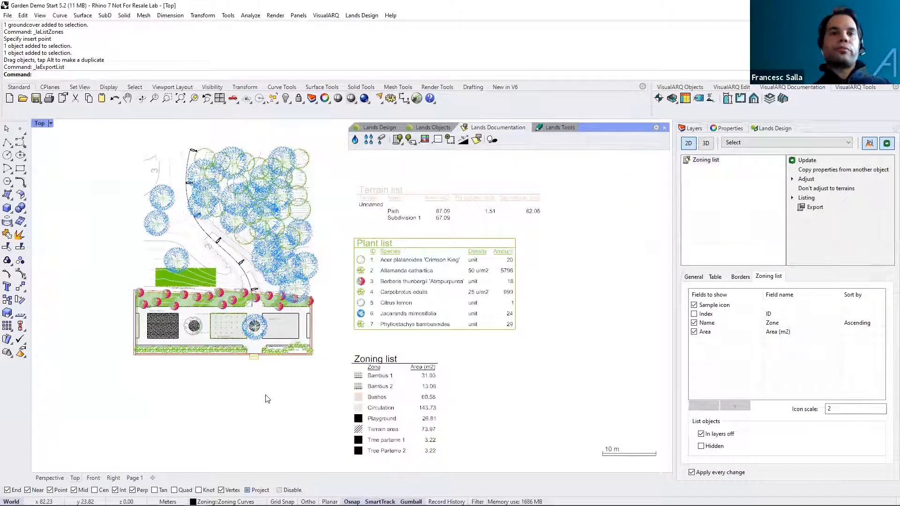
- Insert a Jacaranda mimosifolia plant photo below the garden, linked by a leader to the tree in Tree Parterre 2
left_click(425, 139)
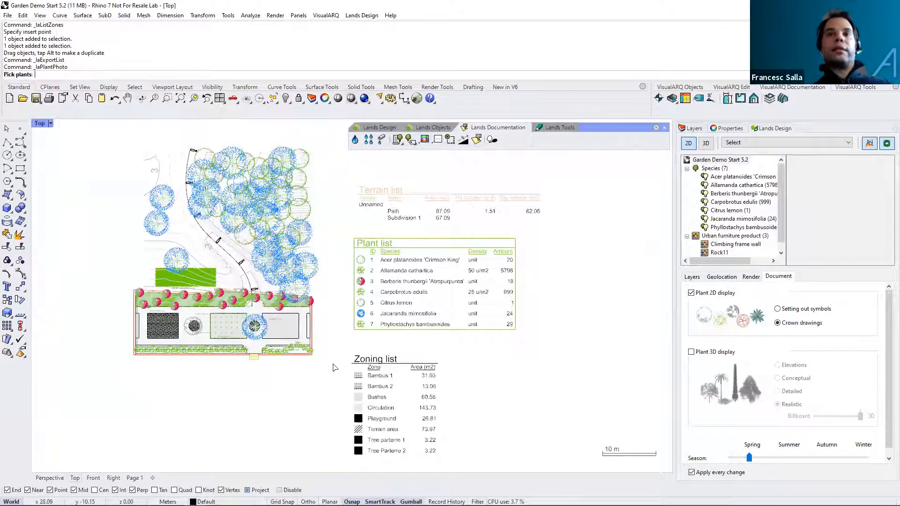
scroll(187, 341, "up", 2)
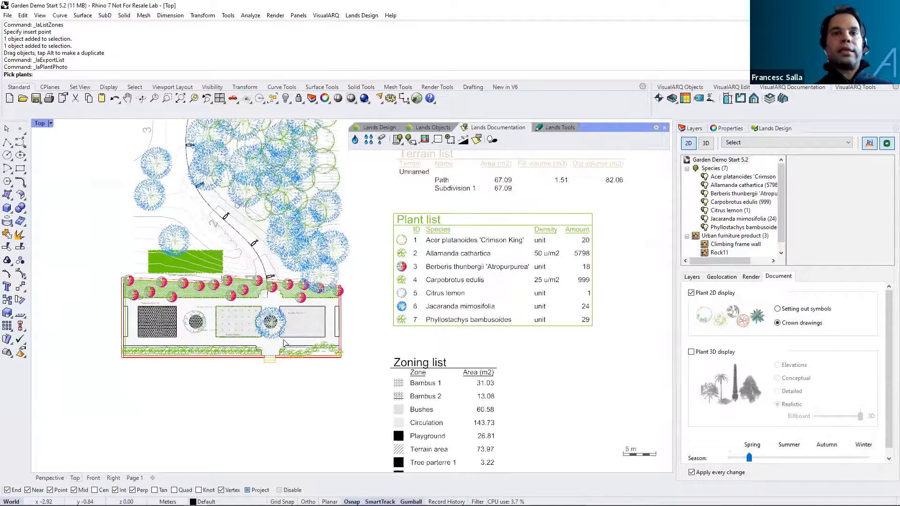
scroll(284, 343, "up", 1)
left_click(277, 323)
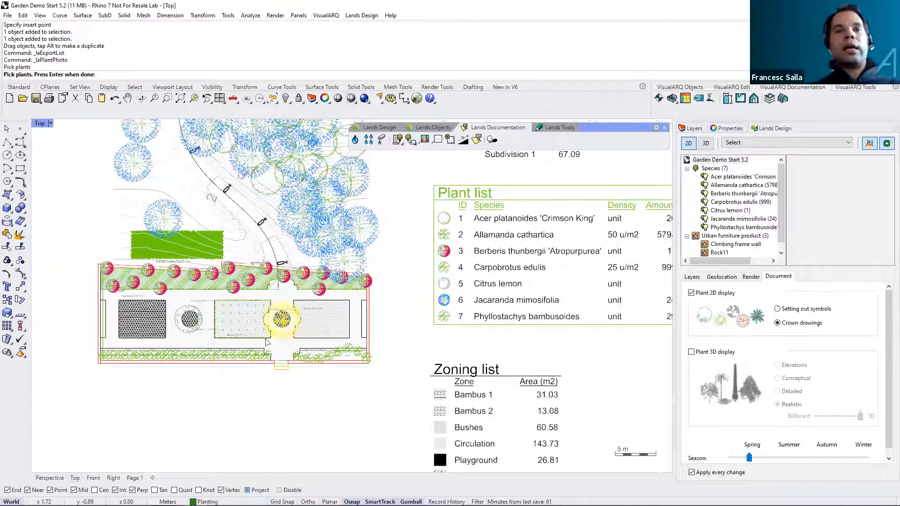
key("Return")
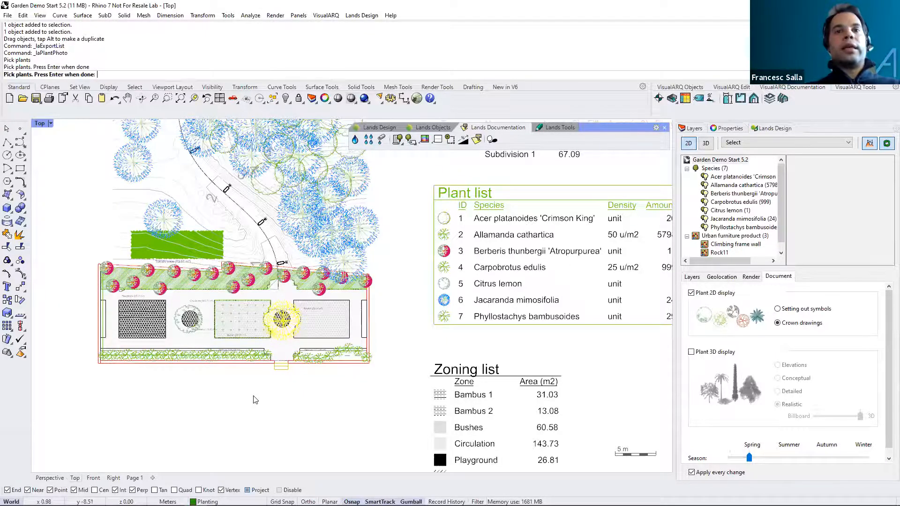
left_click(345, 167)
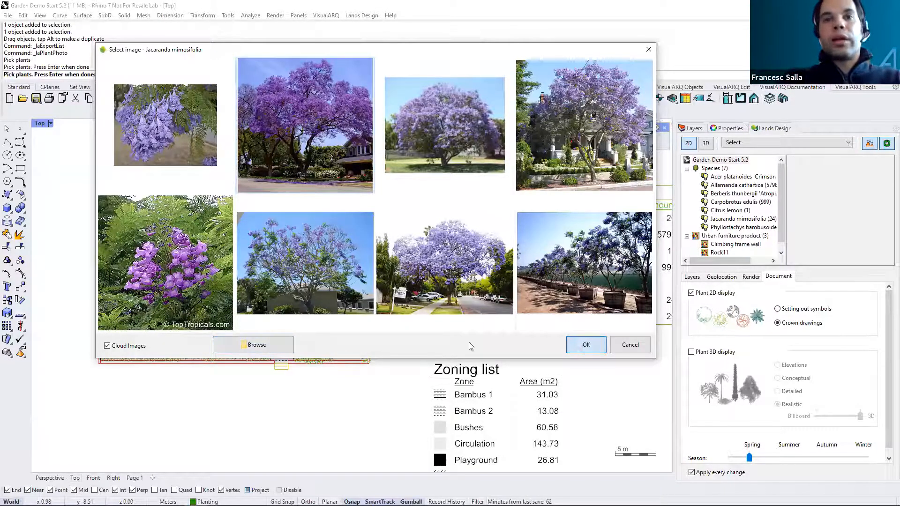
key("Return")
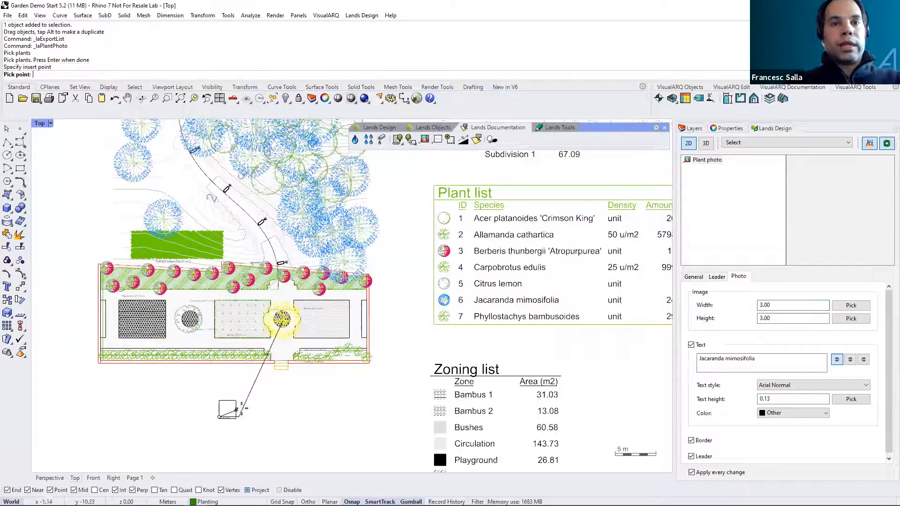
left_click(228, 382)
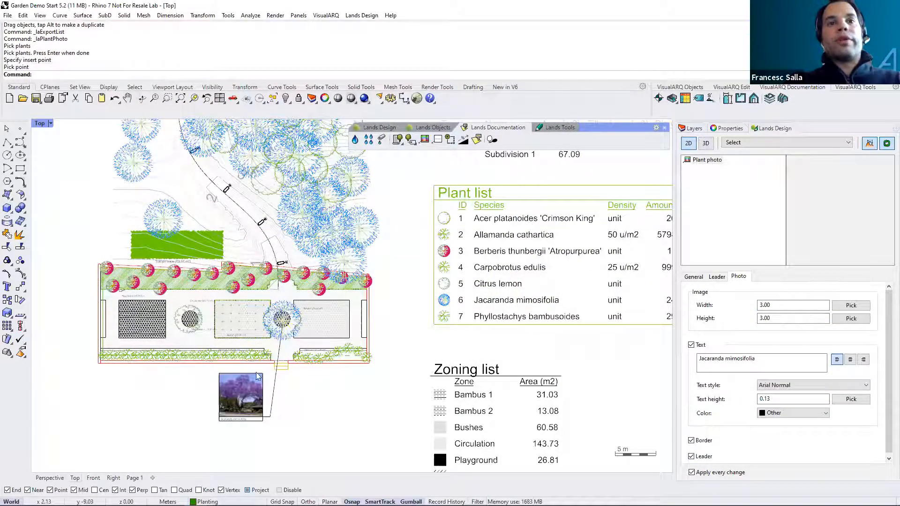
key("Escape")
scroll(228, 394, "up", 2)
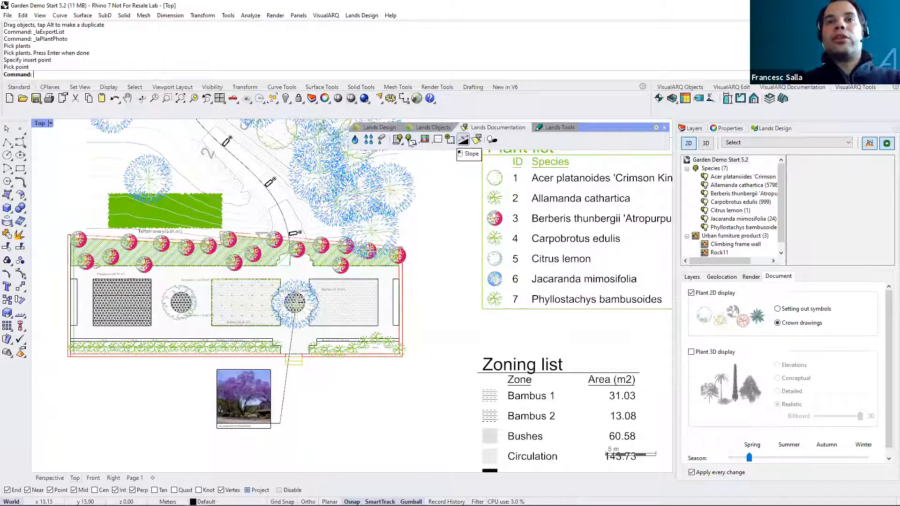
- Place a coordinate origin at the garden's lower-left outer wall corner and add ordinate dimensions to the Citrus lemon tree
left_click(450, 141)
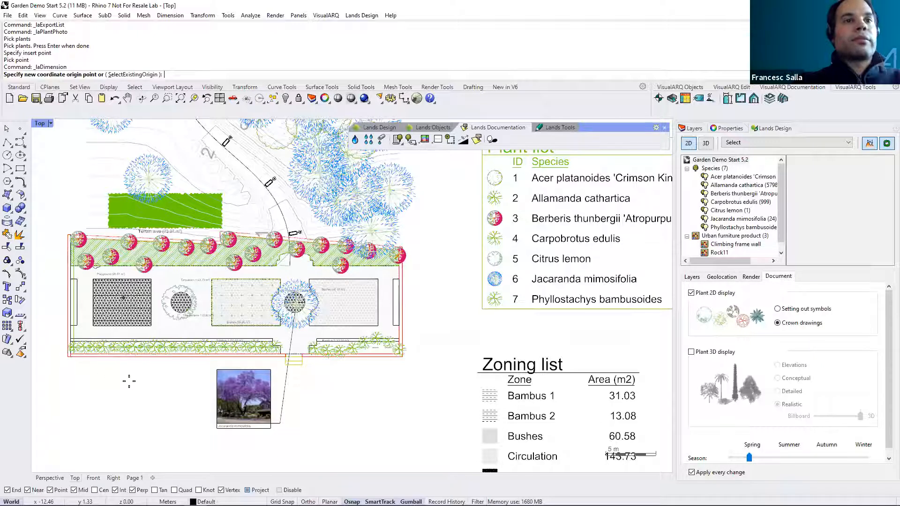
left_click(147, 360)
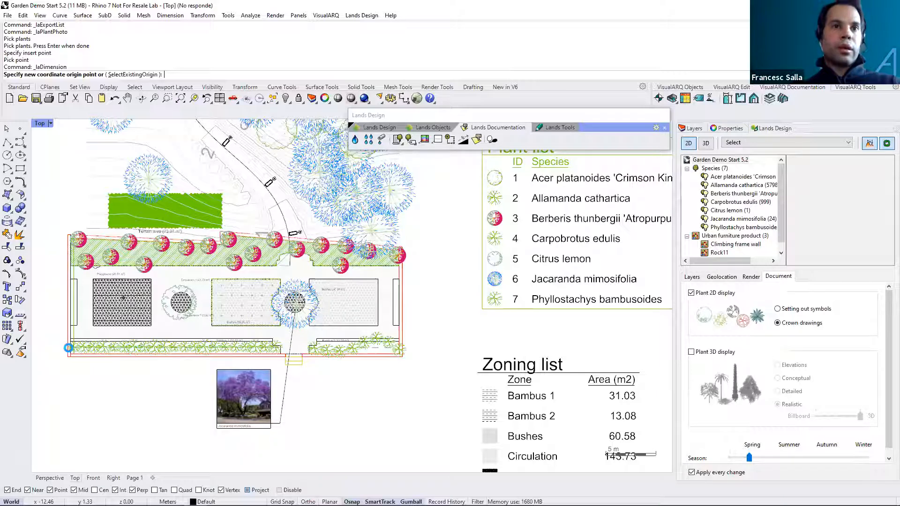
scroll(62, 360, "up", 2)
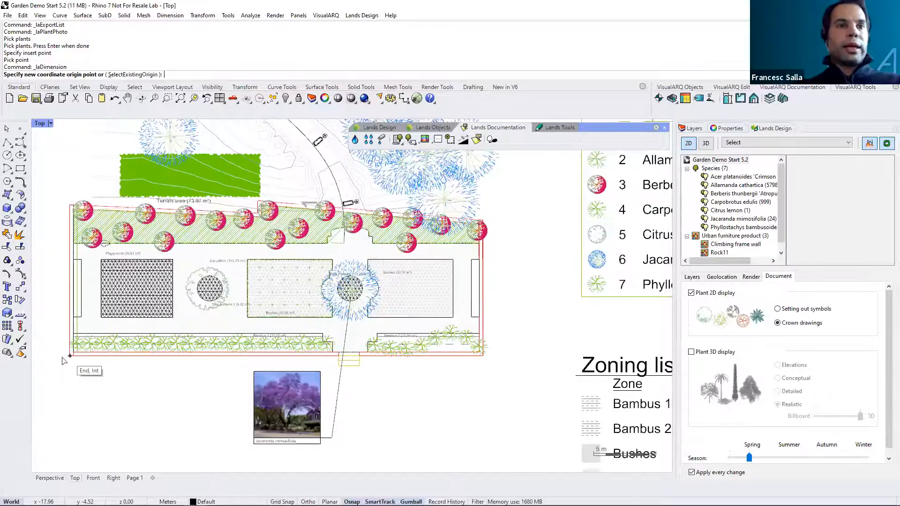
left_click(66, 357)
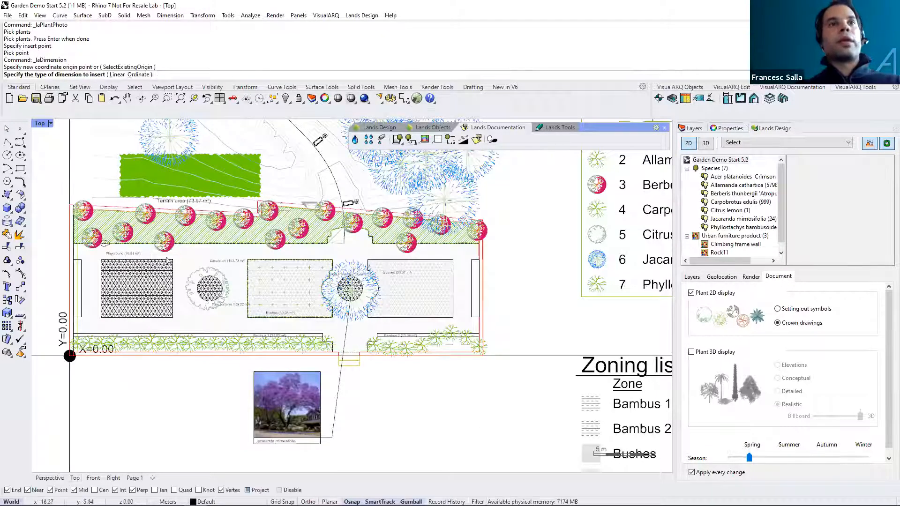
left_click(134, 75)
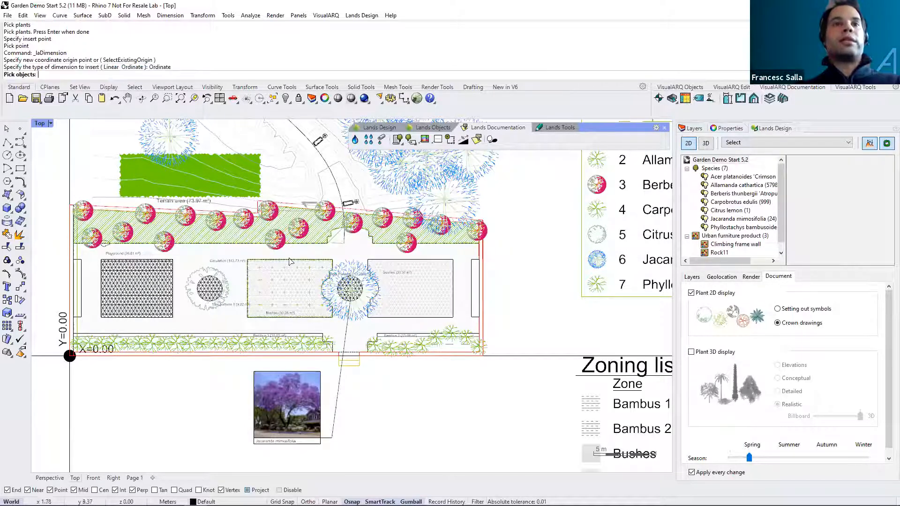
left_click(202, 306)
key("Return")
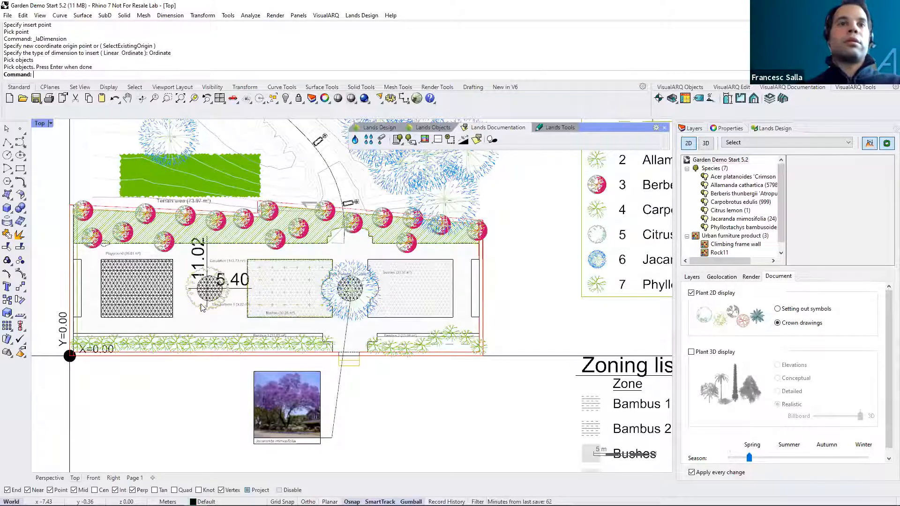
- Move the Citrus lemon tree within Tree parterre 1 to about X 11.13, Y 5.01 from the coordinate origin
scroll(192, 293, "up", 3)
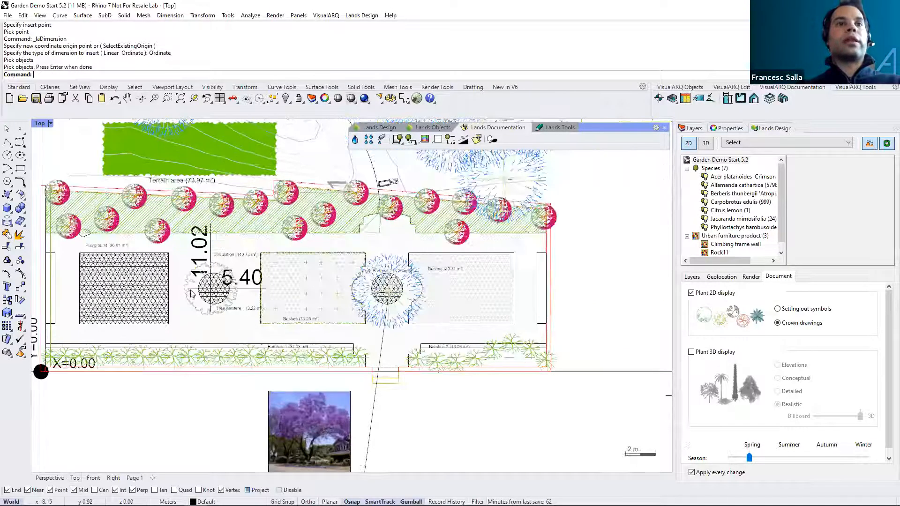
left_click(218, 331)
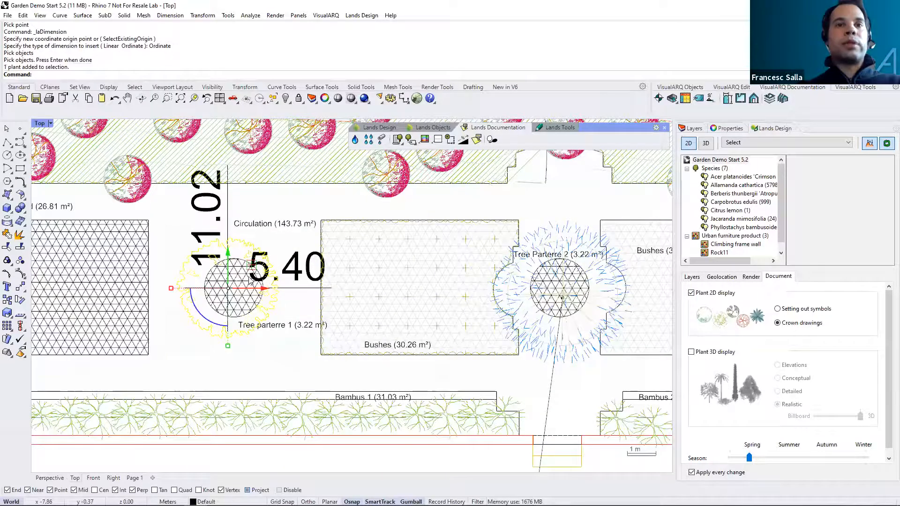
left_click_drag(197, 316, 255, 282)
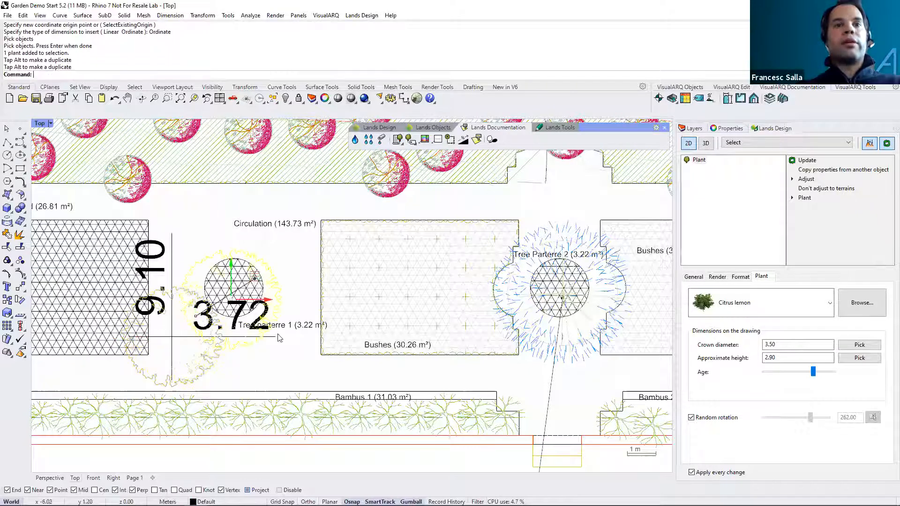
scroll(273, 348, "down", 4)
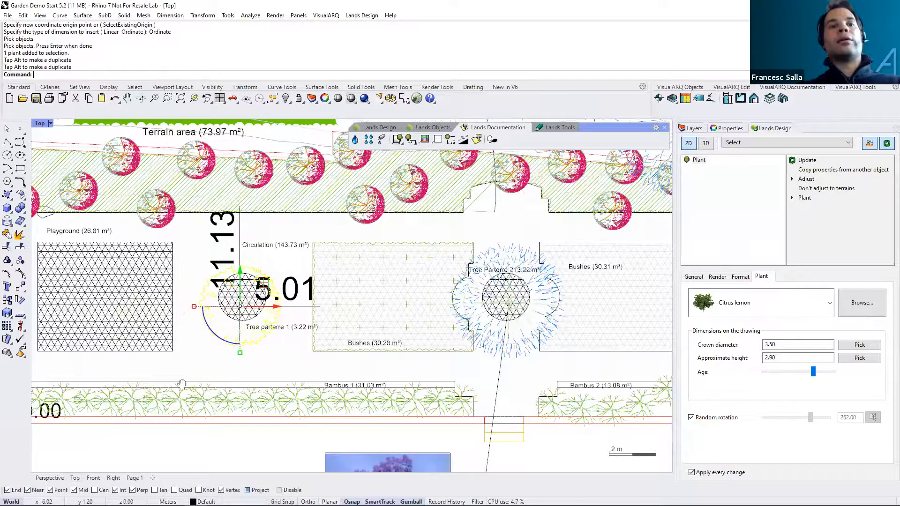
- Change the coordinate origin's abscissa and ordinate axes to finite segments with a range of 1 in both directions
left_click(118, 413)
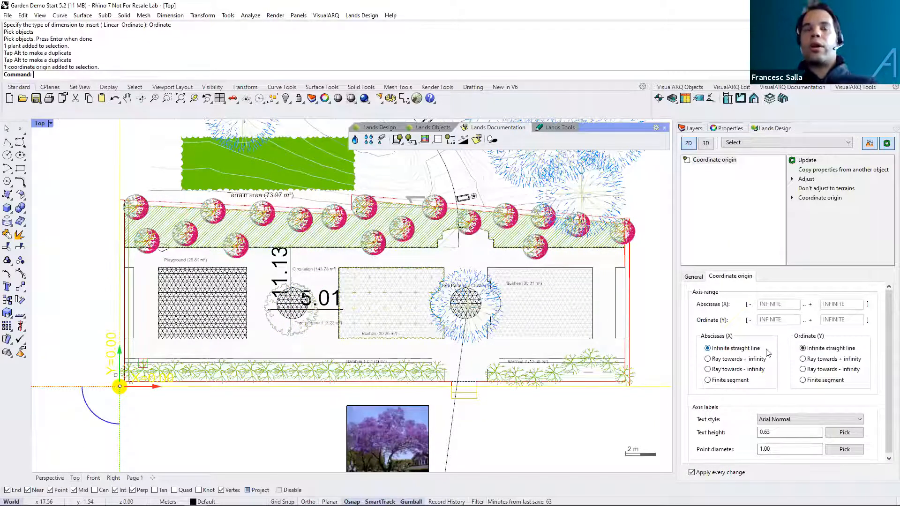
left_click(708, 380)
left_click_drag(784, 312, 755, 310)
type("1")
left_click_drag(852, 311, 823, 310)
type("1")
left_click(802, 381)
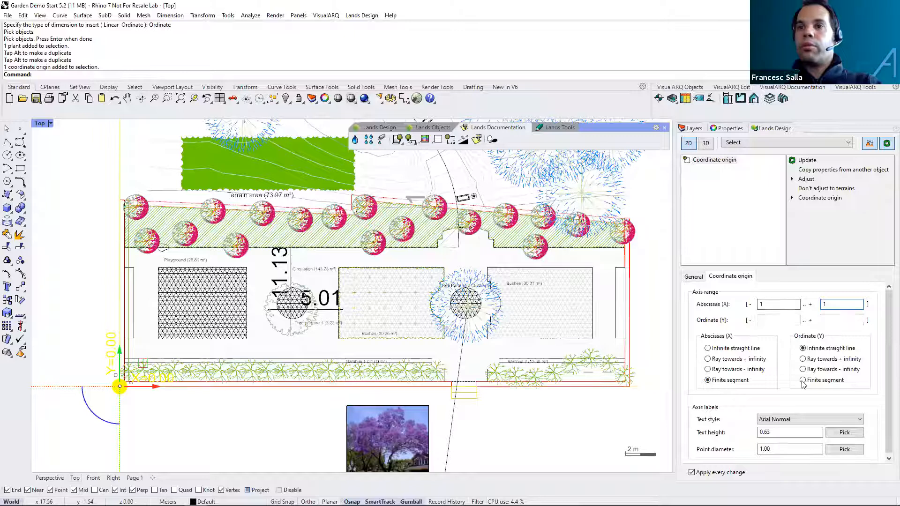
left_click_drag(790, 321, 759, 320)
type("1")
left_click_drag(852, 320, 824, 320)
type("1")
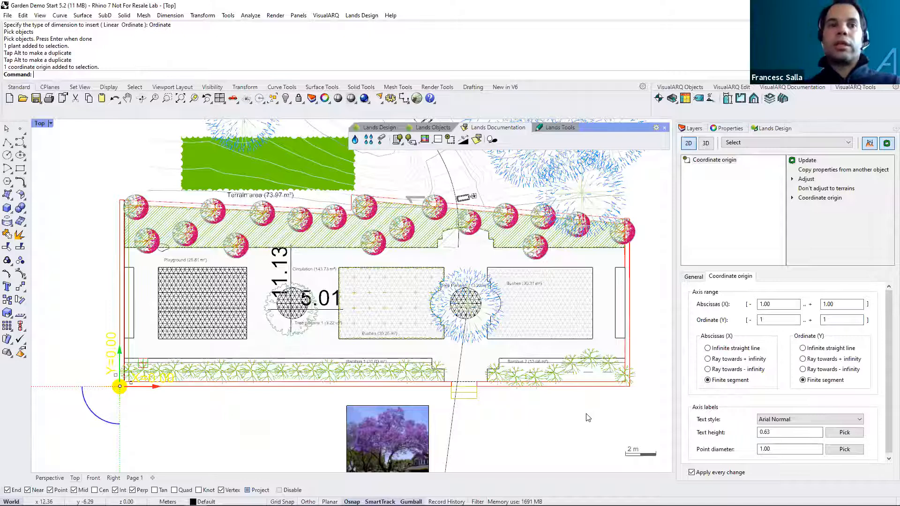
- Add plant shadows to the plants across the garden plan
key("Escape")
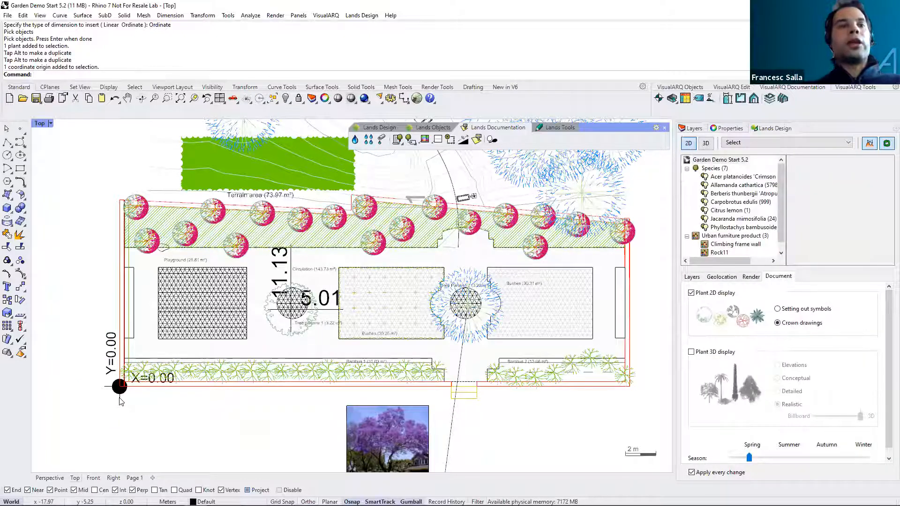
mouse_move(424, 355)
right_mouse_down()
mouse_move(351, 355)
mouse_move(358, 373)
right_mouse_up()
scroll(358, 372, "down", 3)
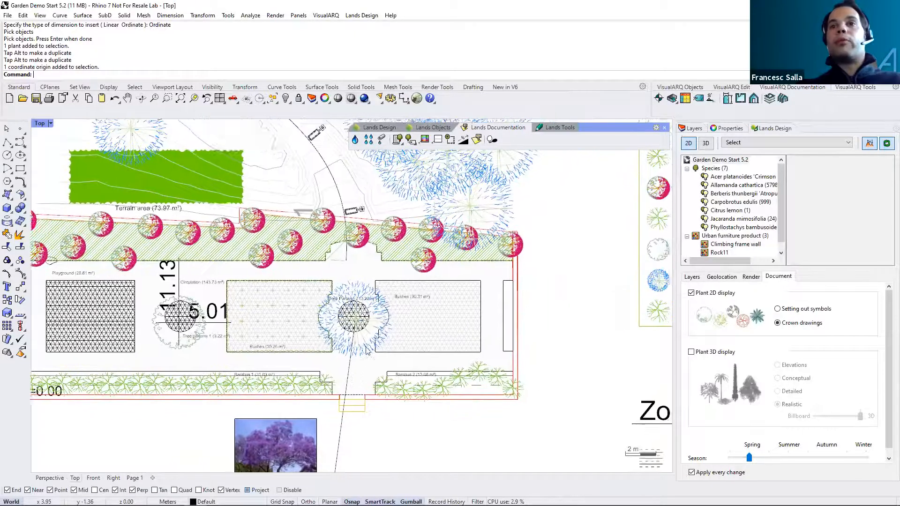
left_click(492, 140)
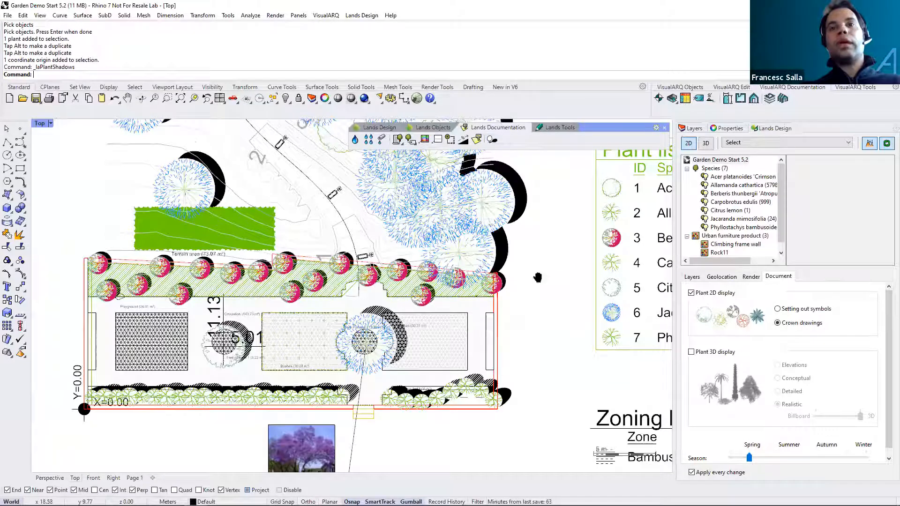
right_click_drag(514, 239, 508, 277)
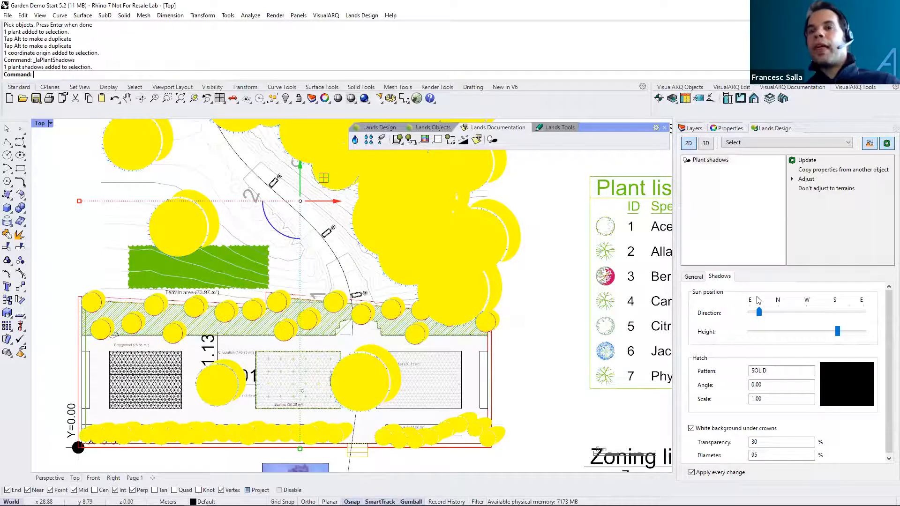
- Change the plant shadows' hatch to the Single pattern with a rotation of 45
left_click(834, 383)
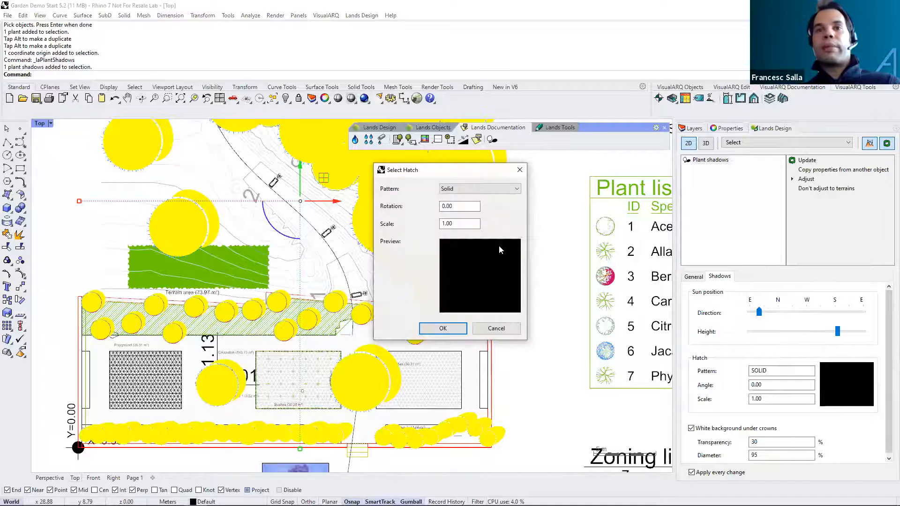
left_click(482, 188)
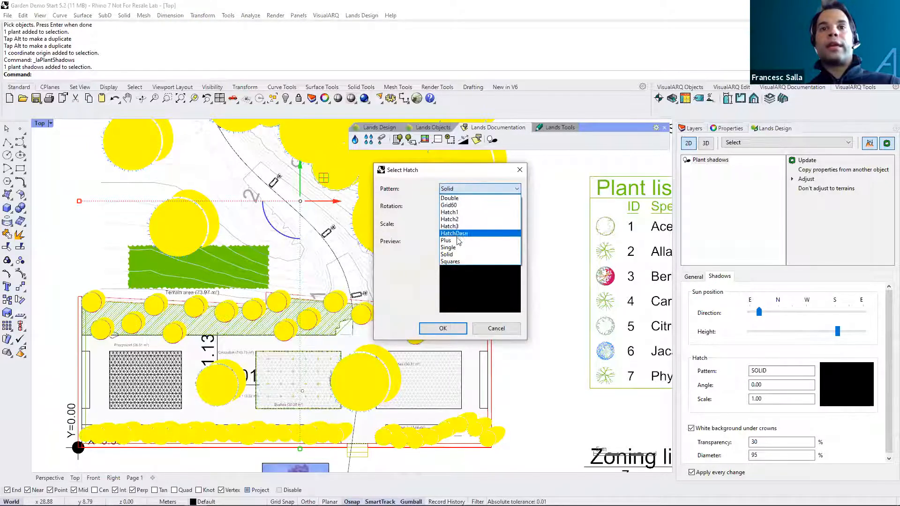
left_click(457, 248)
mouse_move(461, 224)
left_mouse_down()
mouse_move(423, 219)
mouse_move(411, 207)
left_mouse_up()
type("45")
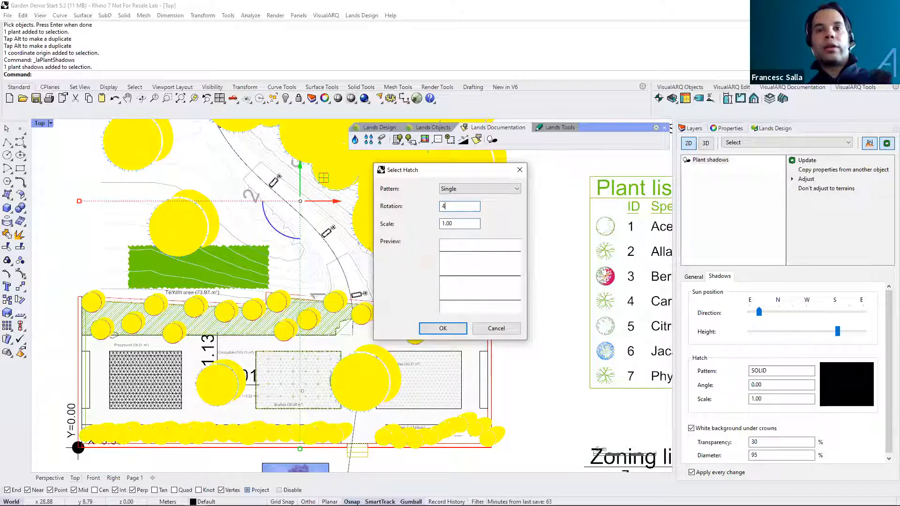
left_click(454, 328)
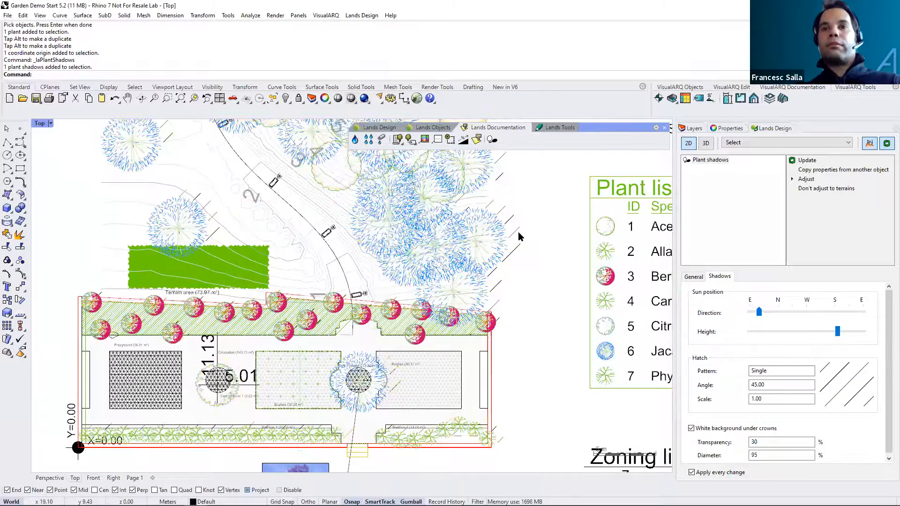
- Select the plant shadows again and set their hatch scale to 0.2
left_click(516, 233)
left_click(519, 245)
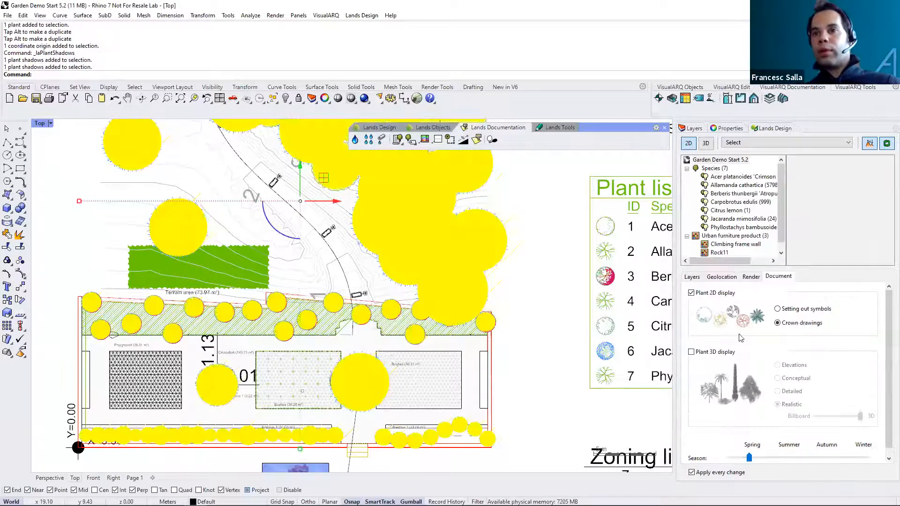
double_click(761, 399)
type(".2")
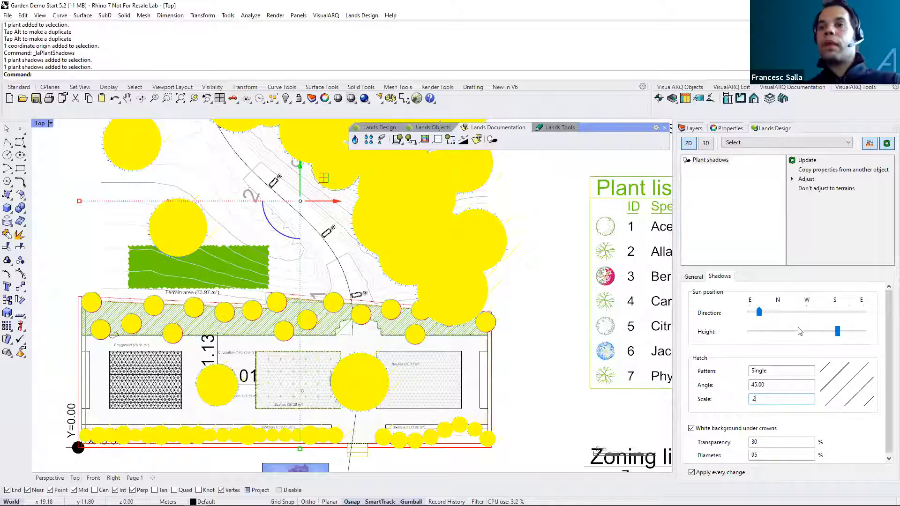
- Reduce the shadows' sun height to slightly above mid-range and turn the sun direction to nearly west
left_click_drag(838, 332, 810, 337)
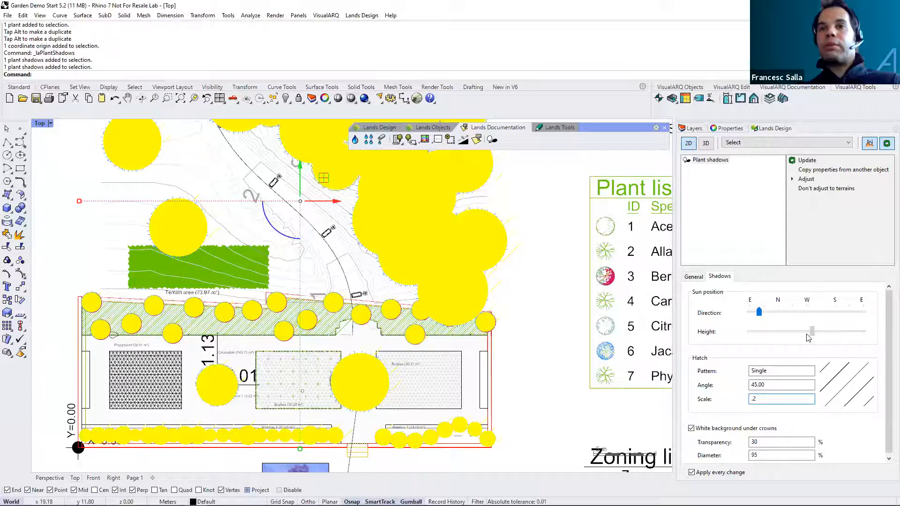
left_click_drag(759, 313, 800, 319)
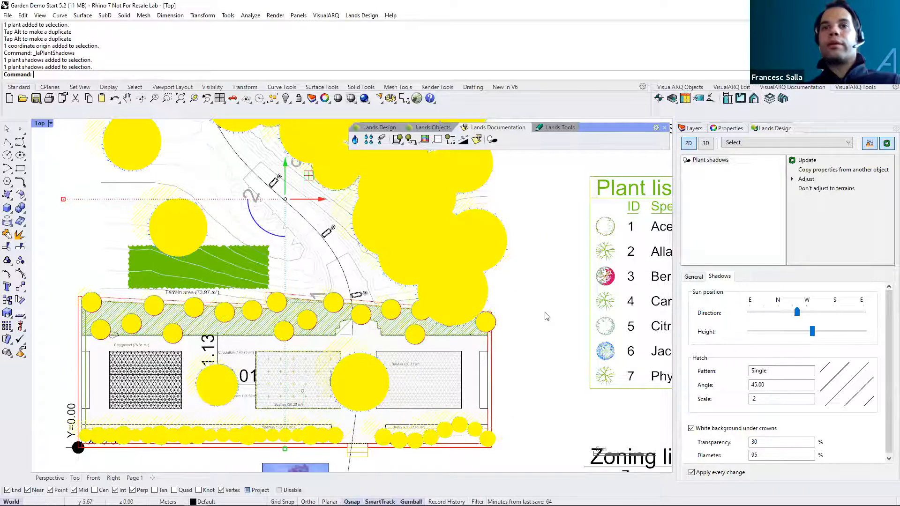
key("Escape")
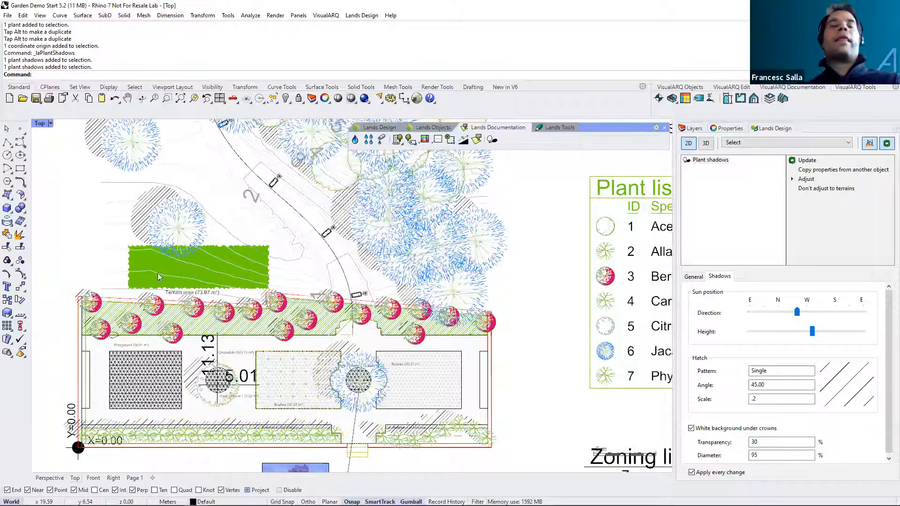
scroll(189, 219, "down", 1)
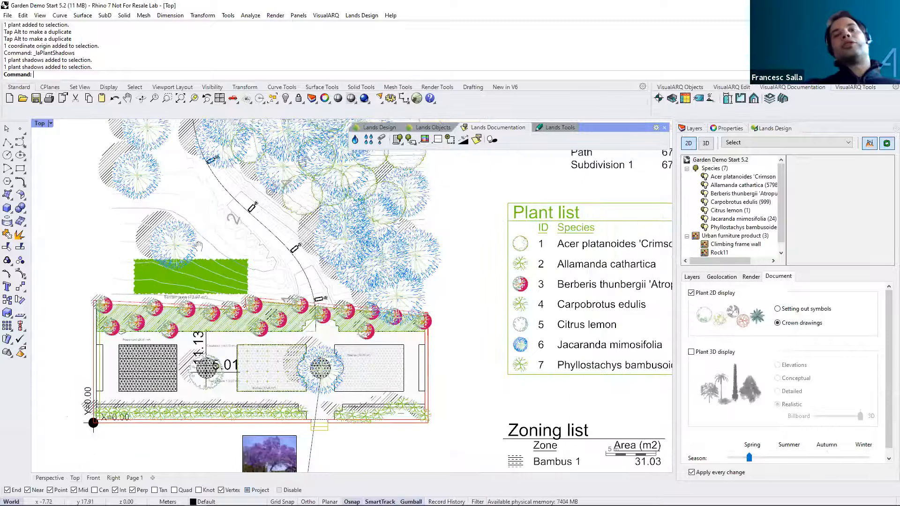
right_click_drag(193, 242, 190, 286)
scroll(195, 245, "down", 1)
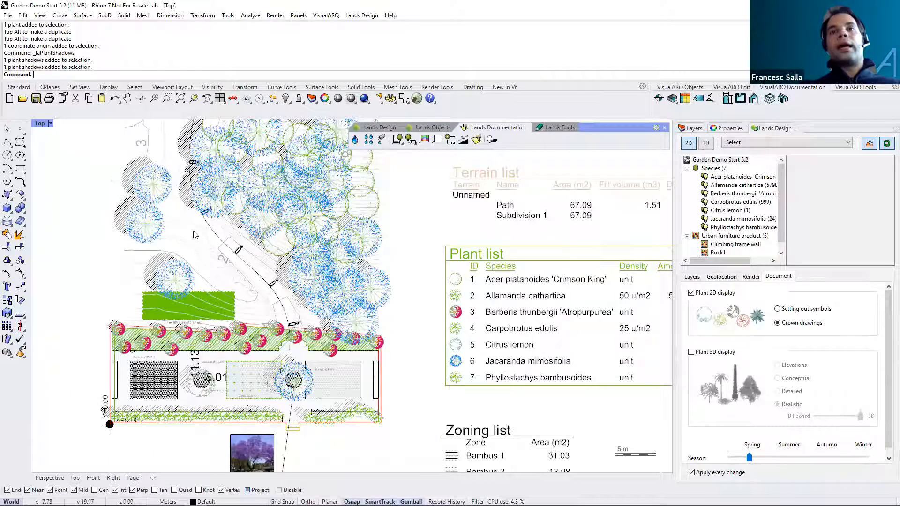
right_click_drag(226, 201, 266, 262)
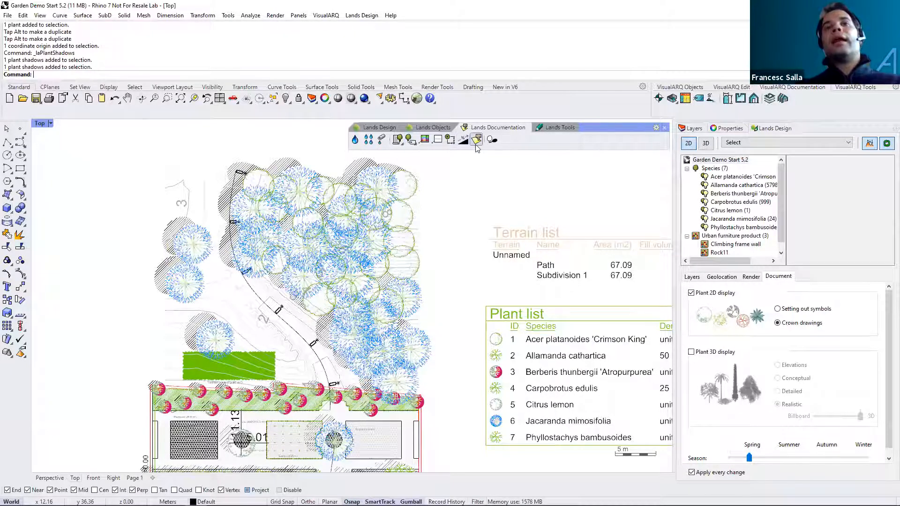
right_click_drag(284, 338, 280, 336)
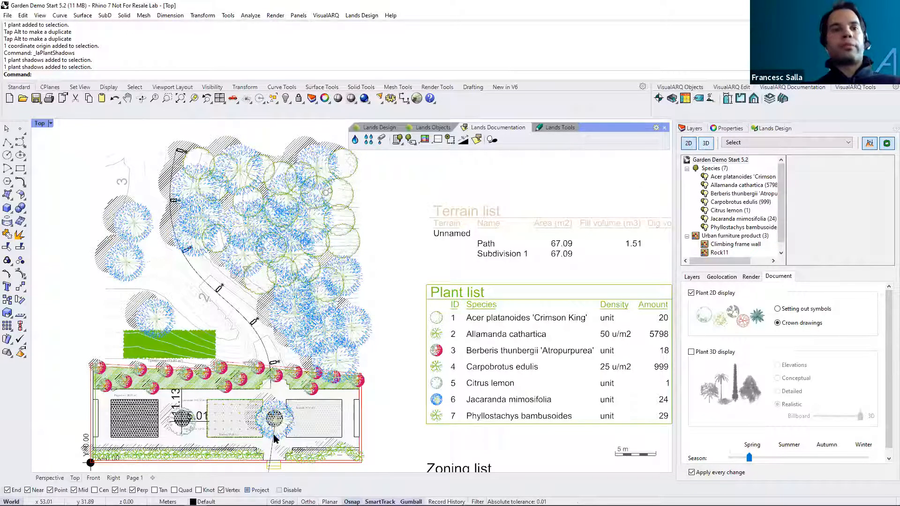
- Switch the garden from 2D to 3D plant display and show the whole model in the perspective view
left_click(705, 143)
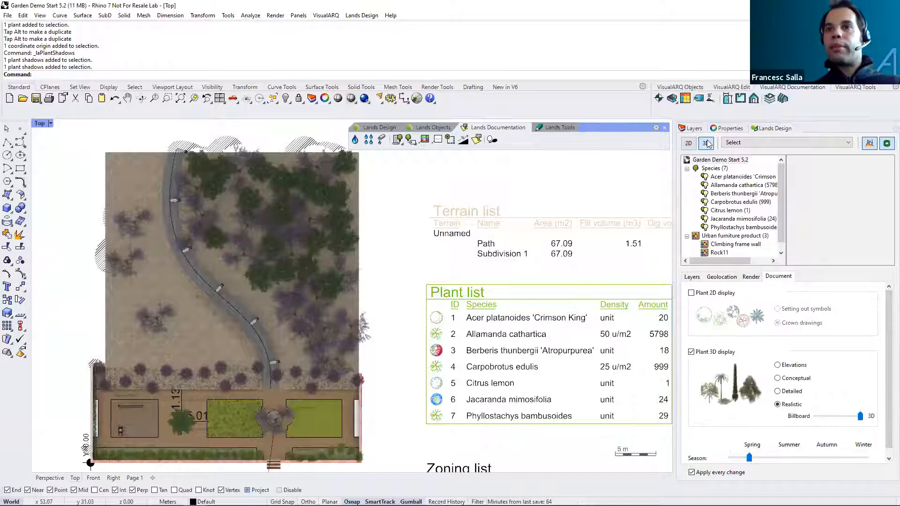
left_click(51, 478)
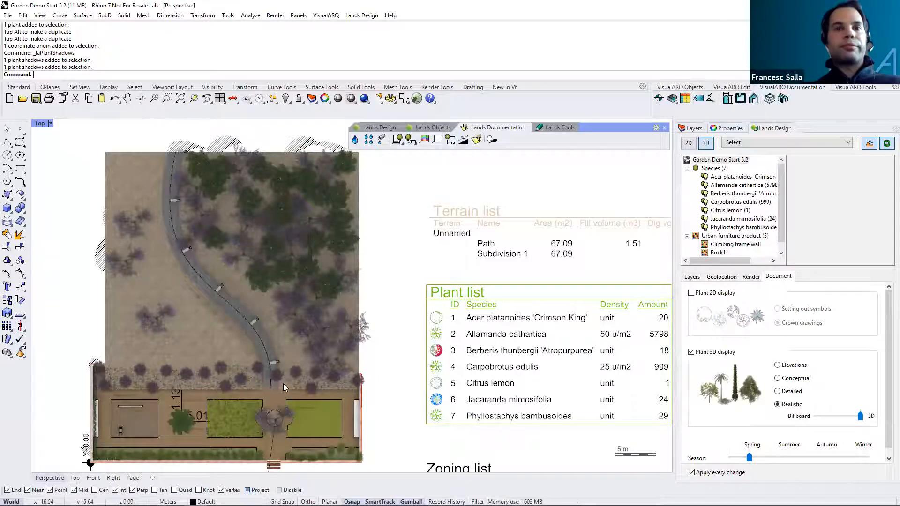
scroll(192, 347, "down", 4)
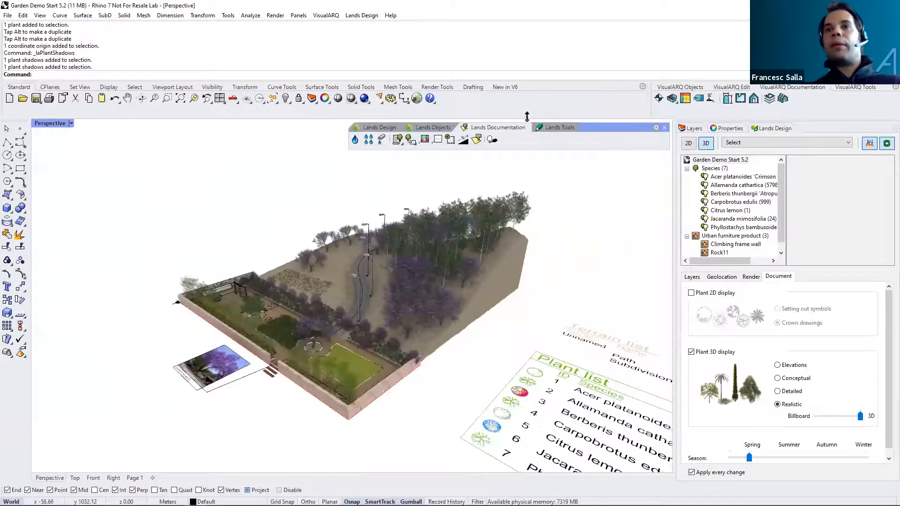
- Open the animation settings and enable a fixed duration of 10 s for the animation
left_click(539, 129)
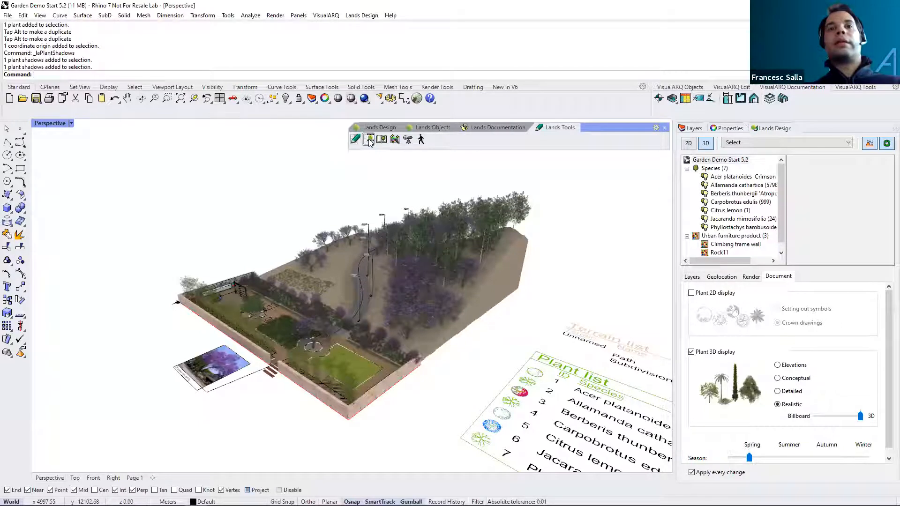
left_click(369, 140)
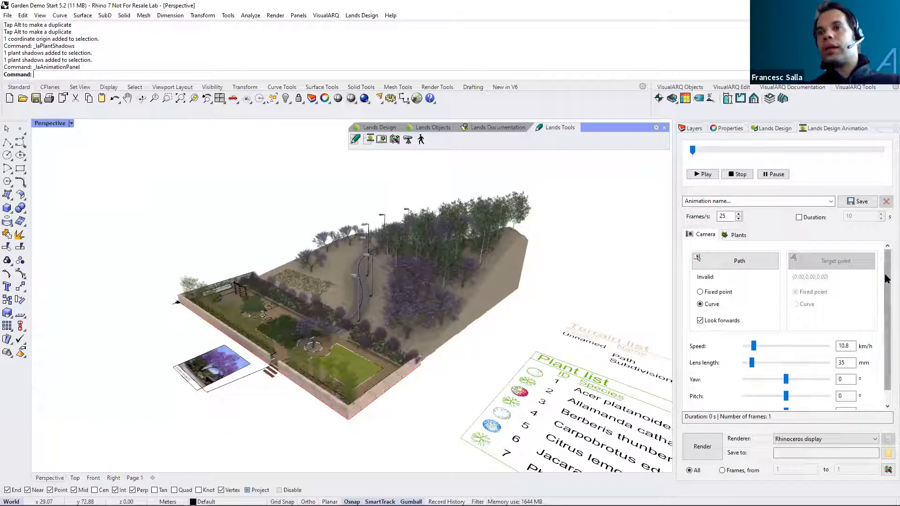
left_click(758, 201)
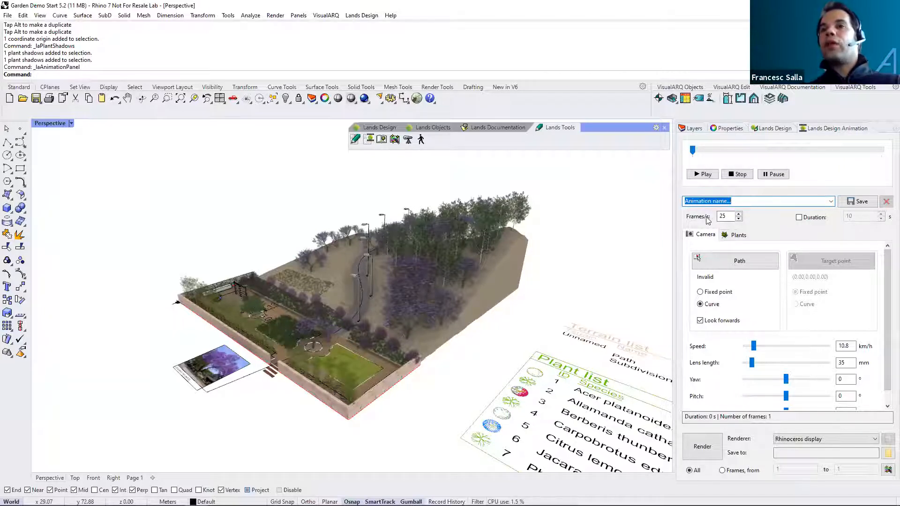
left_click(800, 218)
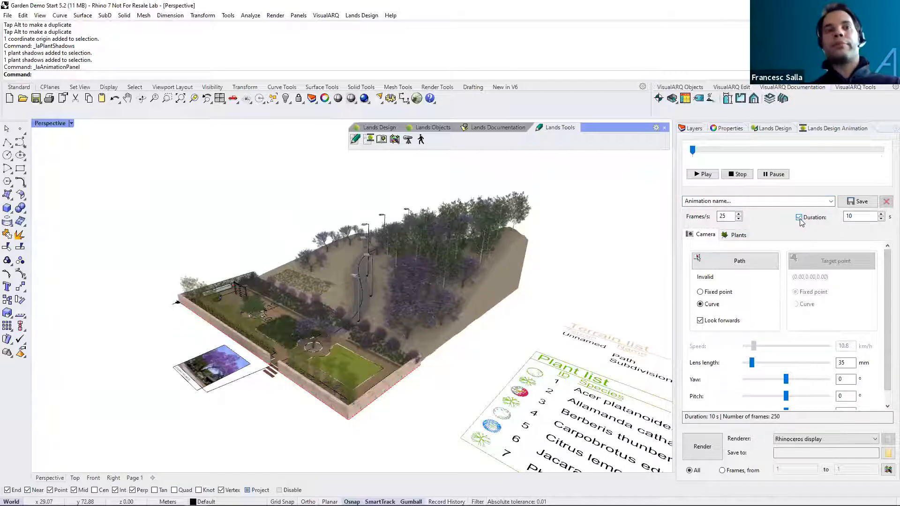
double_click(848, 217)
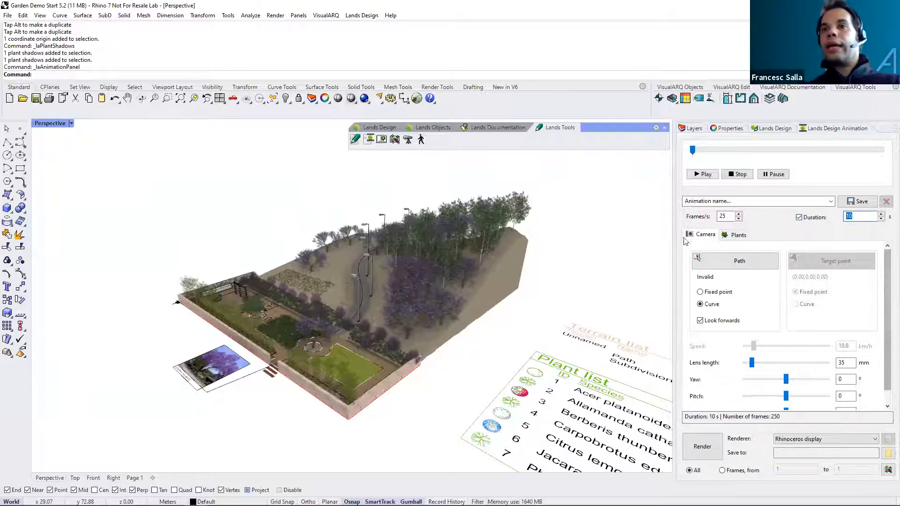
- Turn on the Cam. Path layer to show the camera path curve in the garden
scroll(308, 336, "up", 3)
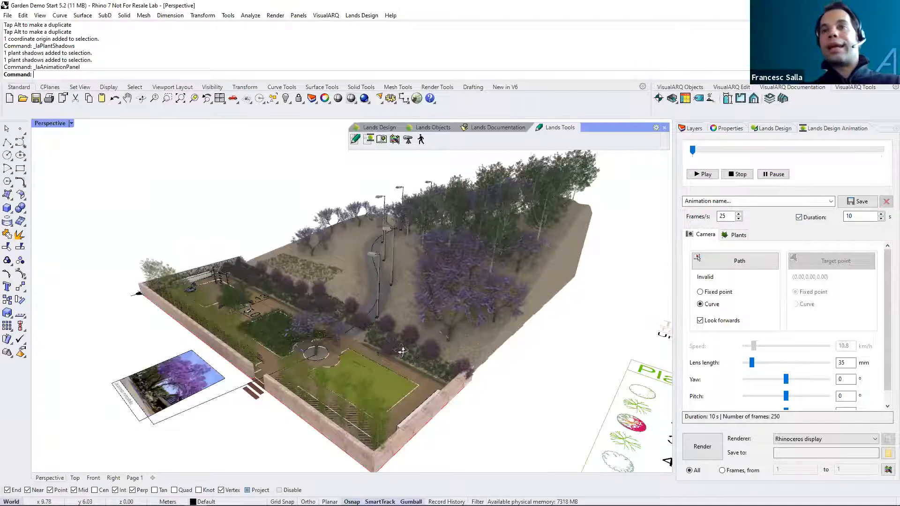
right_click_drag(402, 350, 378, 349)
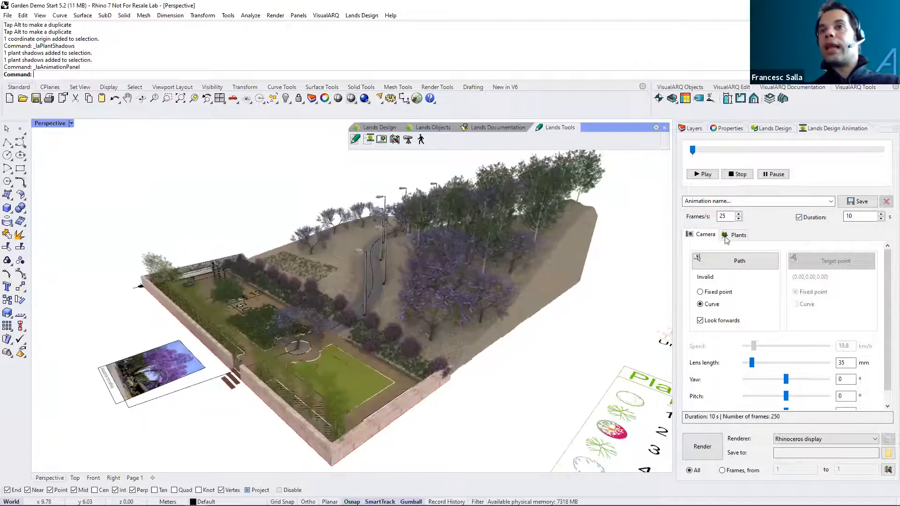
left_click(694, 128)
left_click(765, 219)
left_click(764, 219)
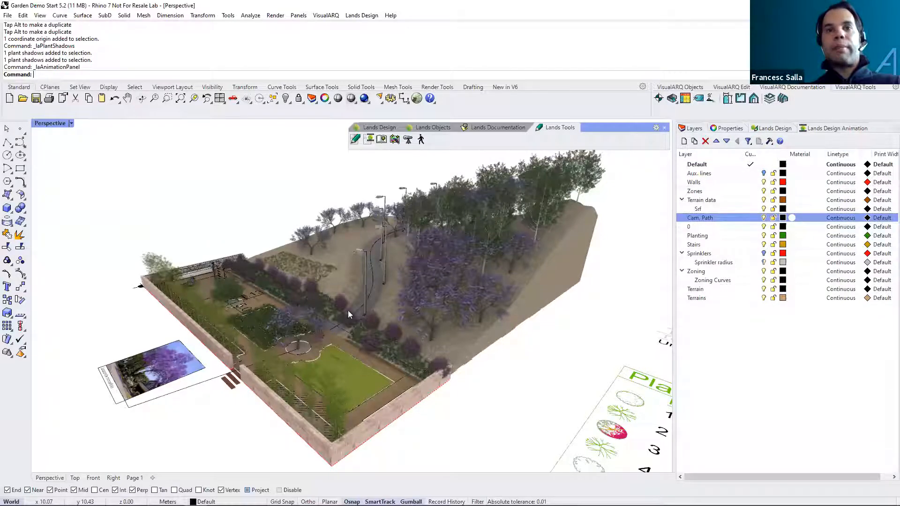
scroll(348, 314, "down", 2)
- Assign the curve running through the garden as the animation's camera path and hide the Cam. Path layer
left_click(810, 130)
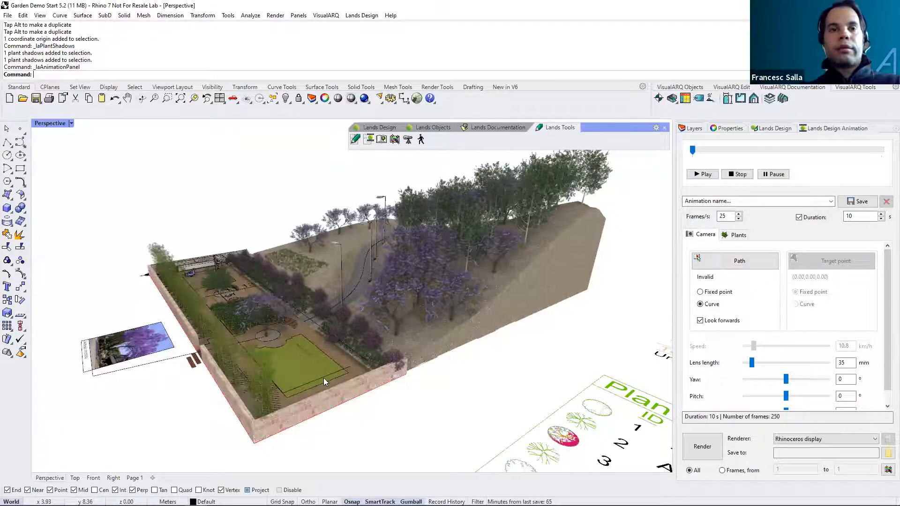
scroll(324, 378, "up", 2)
scroll(334, 382, "up", 2)
left_click(339, 382)
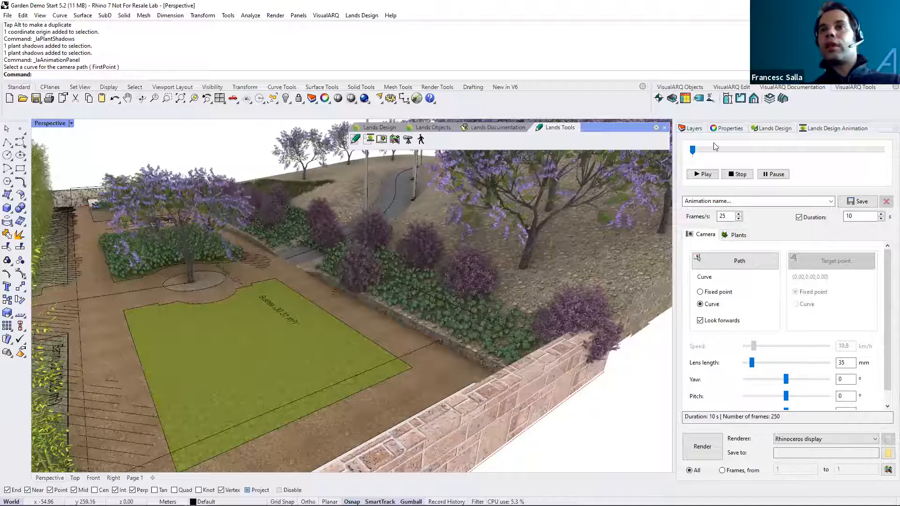
left_click(697, 132)
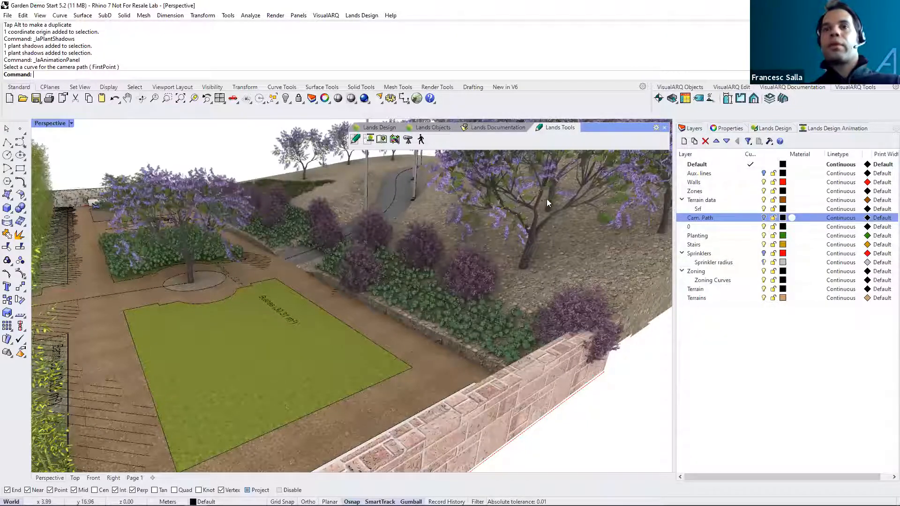
left_click(836, 129)
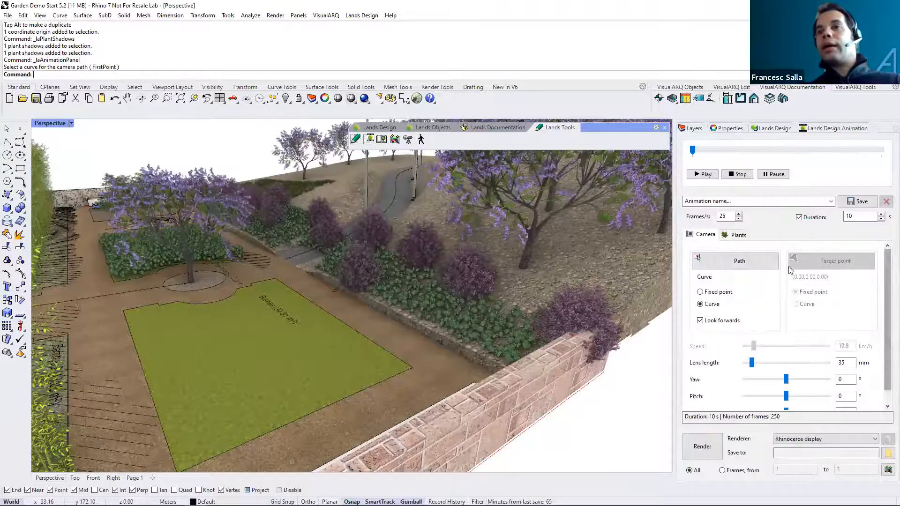
- Review the animation's camera lens, yaw, pitch and roll settings, and open its plant season, growth and wind options
scroll(883, 287, "down", 1)
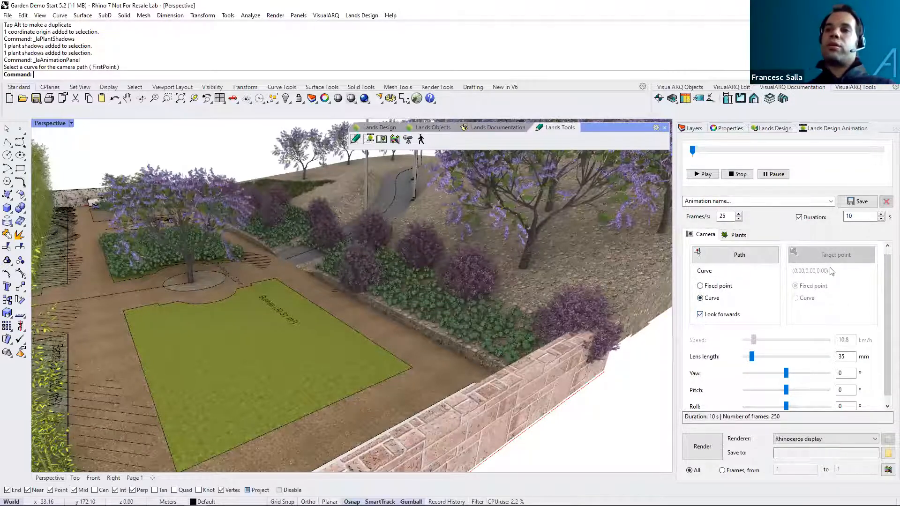
scroll(887, 345, "down", 1)
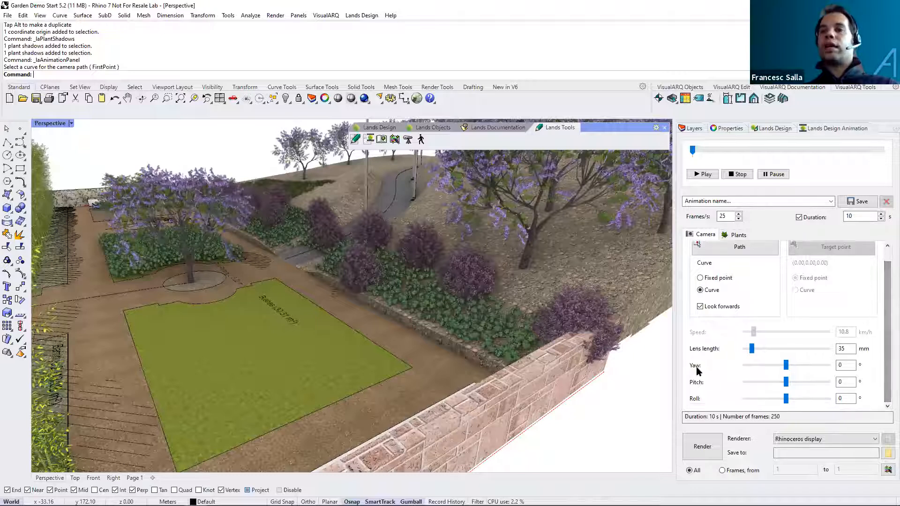
left_click(739, 234)
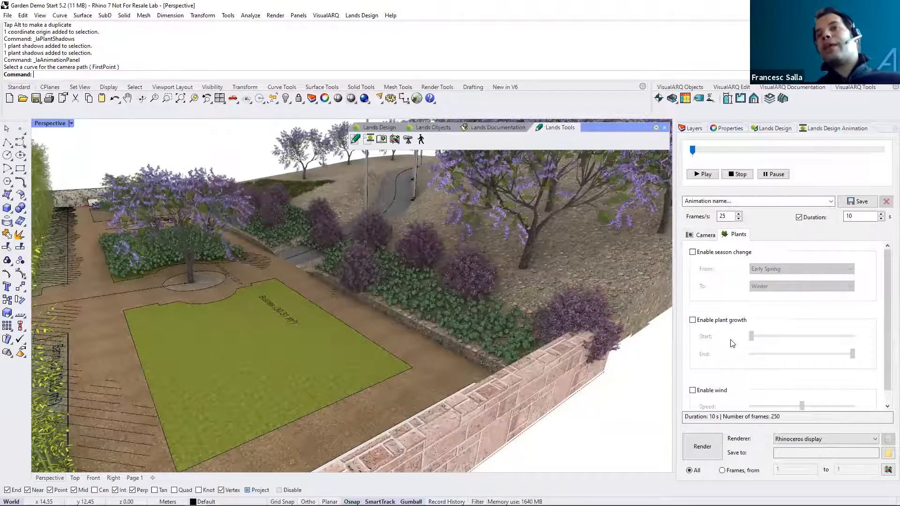
- Return to the animation's camera settings, keep Rhinoceros display as the renderer, and play the camera-path animation
left_click(711, 237)
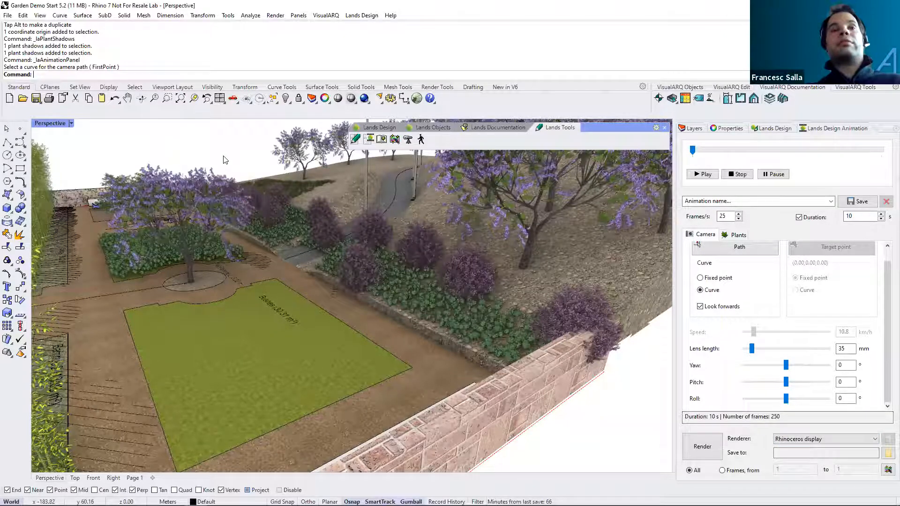
left_click(803, 441)
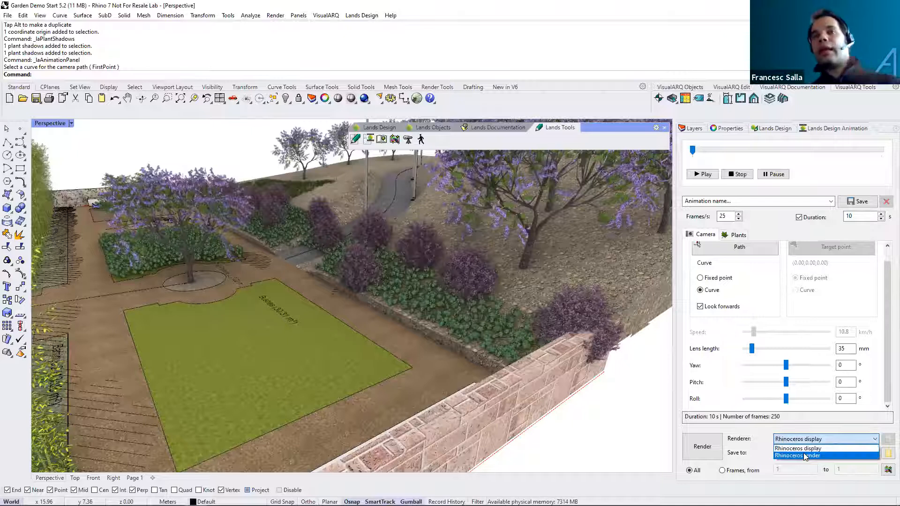
left_click(802, 447)
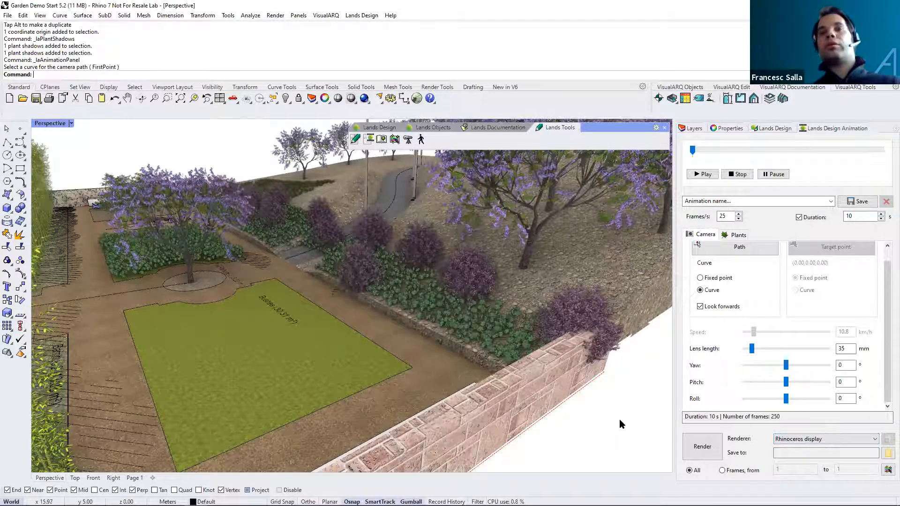
left_click(709, 176)
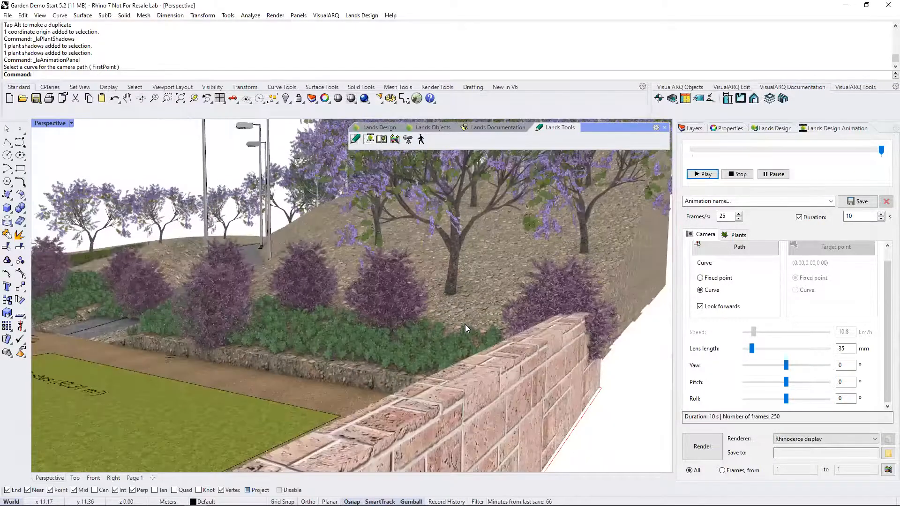
scroll(465, 324, "down", 6)
right_click_drag(345, 276, 430, 401, "shift")
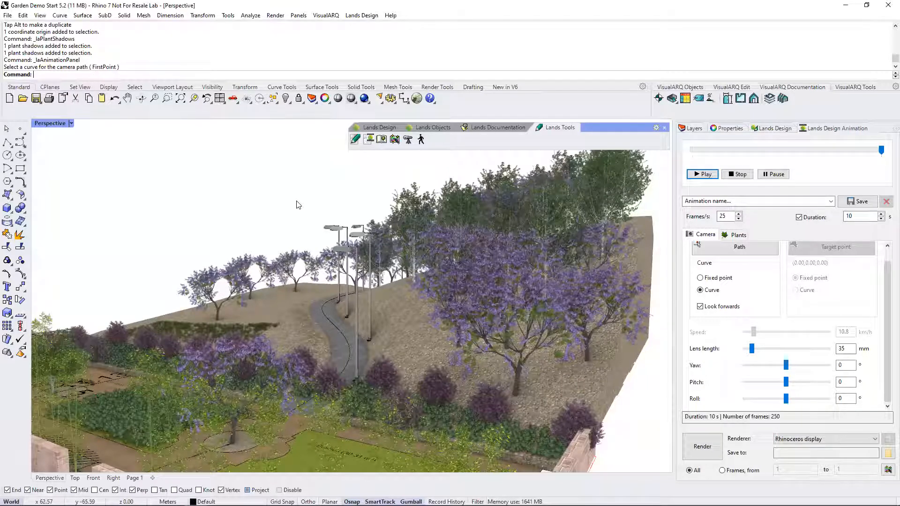
right_click_drag(297, 205, 324, 301)
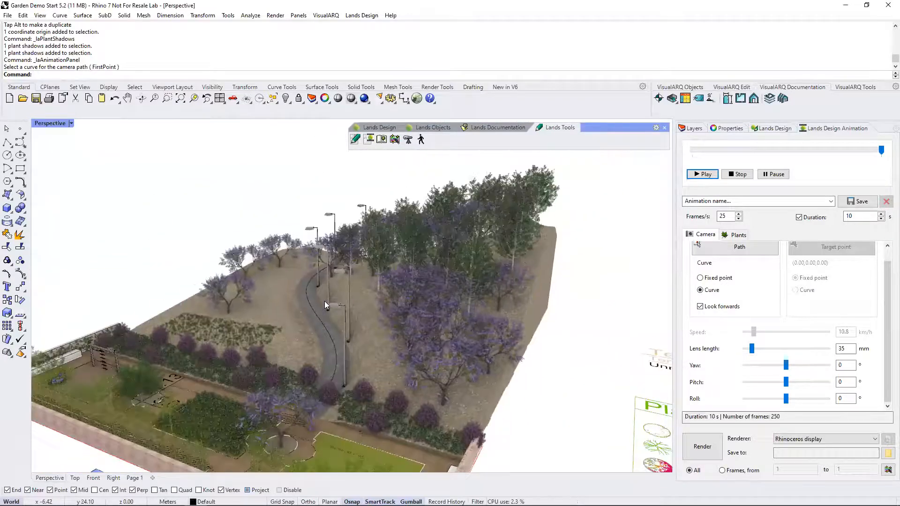
scroll(324, 301, "up", 2)
scroll(324, 301, "up", 4)
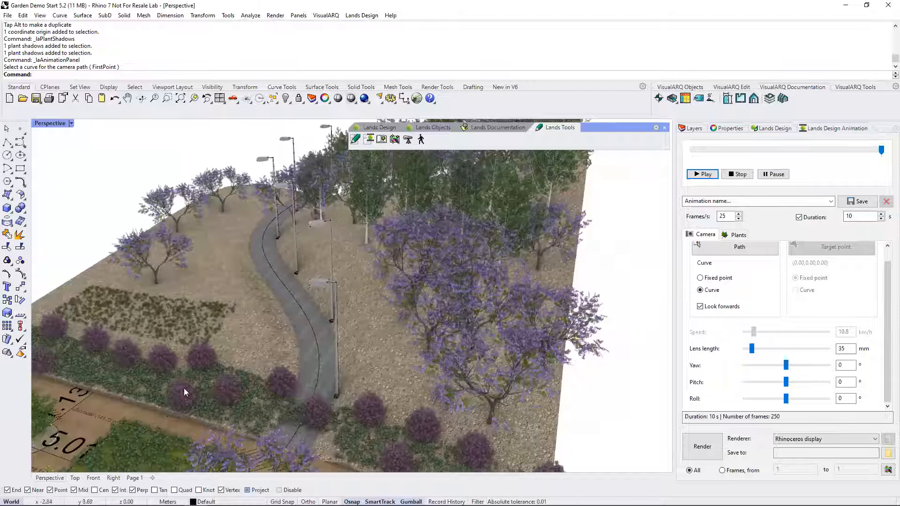
- Select the plant shadows in the Top view, open their shadow settings, and switch the document to 2D display
left_click(75, 478)
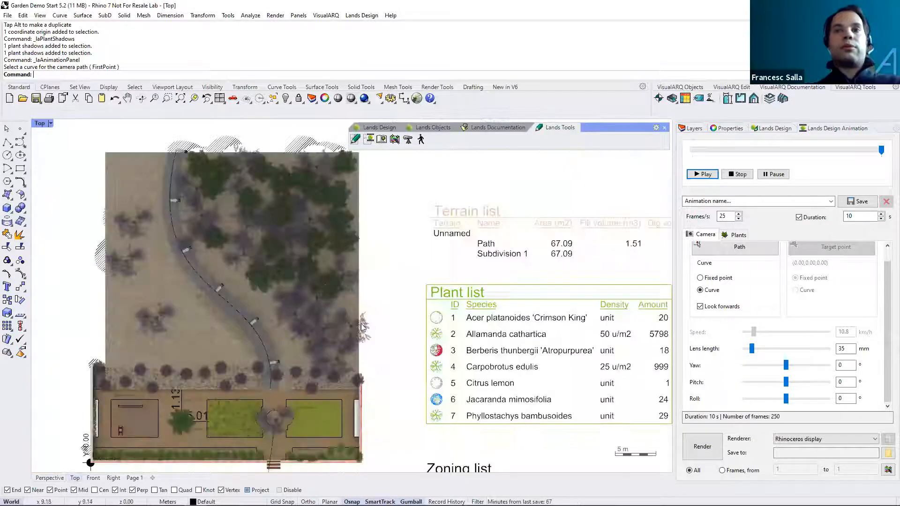
left_click(303, 143)
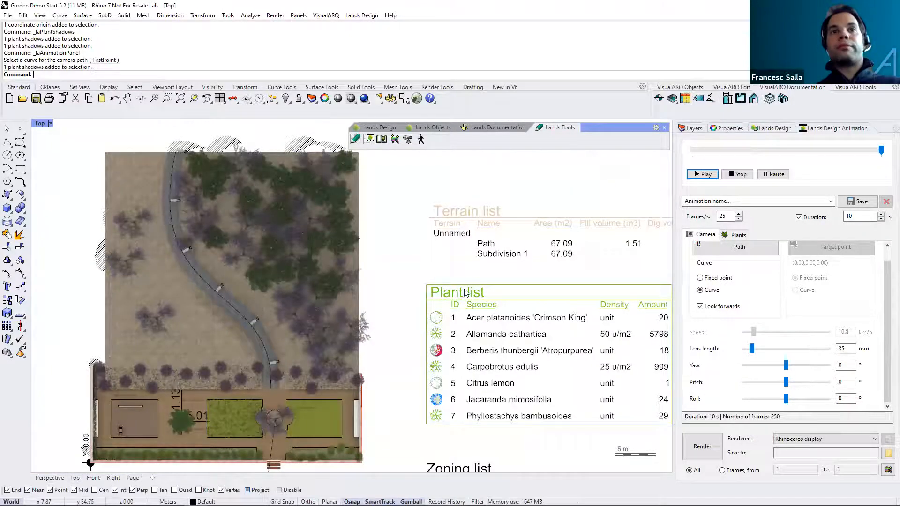
left_click(786, 129)
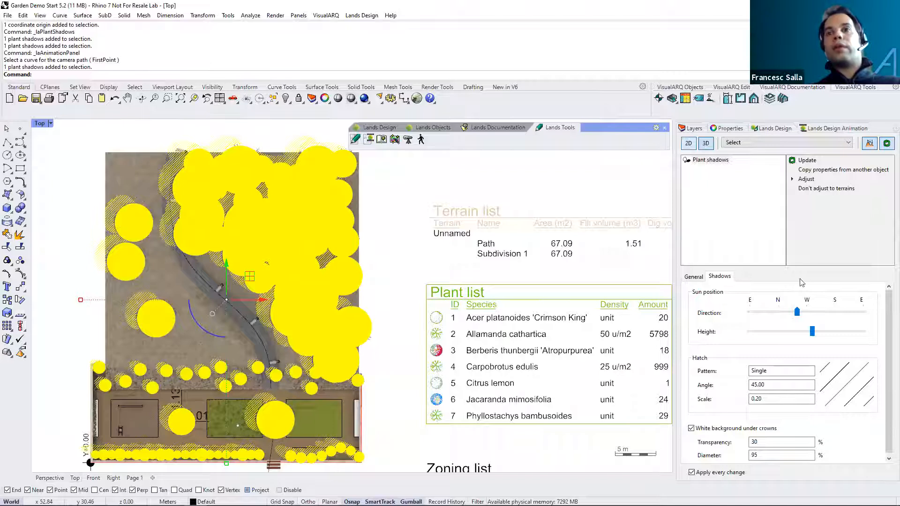
left_click(813, 331)
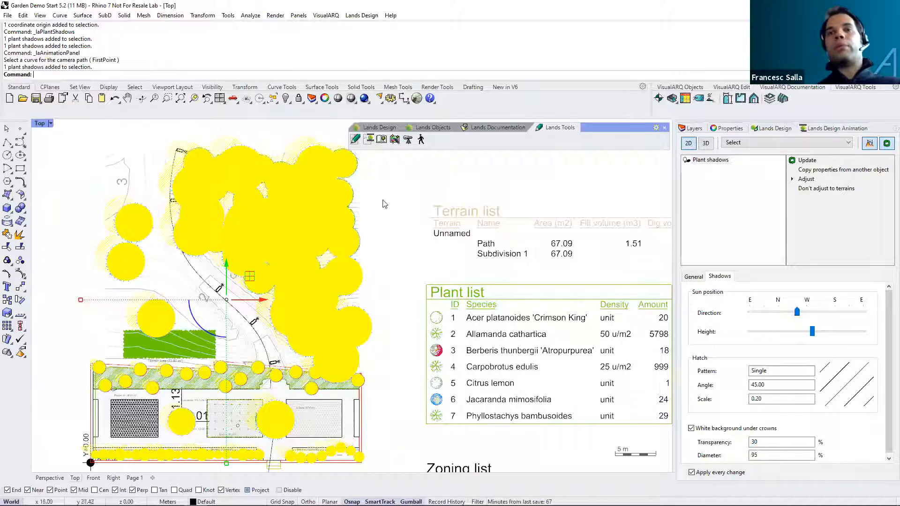
- Set the plant shadows' sun direction between east and north, and slightly reduce the sun height
left_click_drag(797, 313, 816, 313)
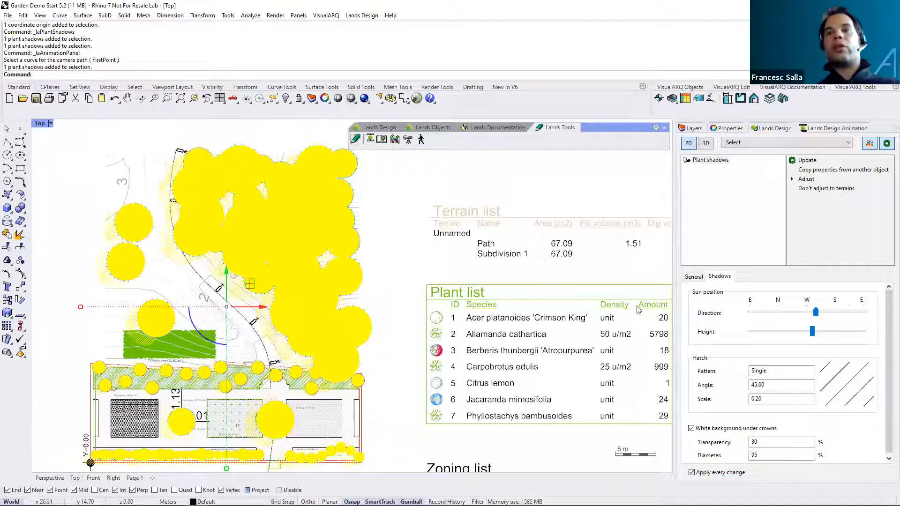
left_click_drag(817, 313, 766, 321)
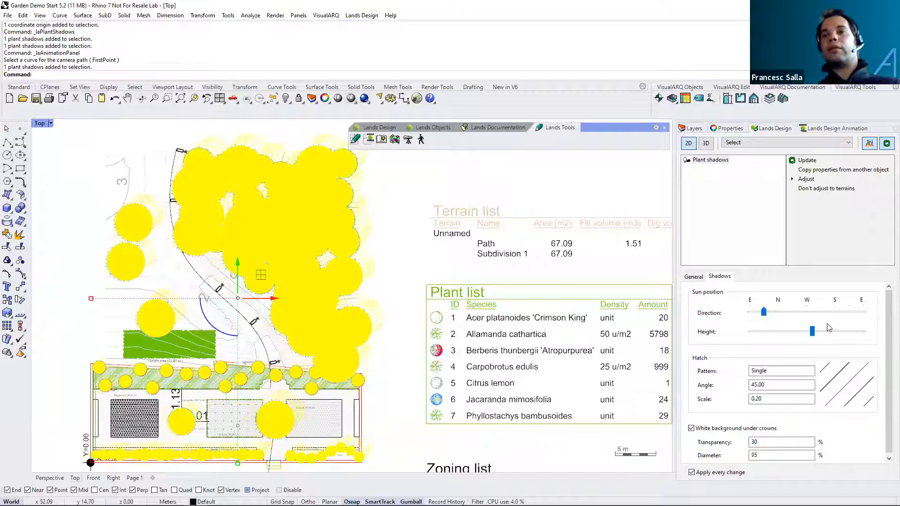
mouse_move(812, 331)
left_mouse_down()
mouse_move(833, 336)
mouse_move(804, 338)
left_mouse_up()
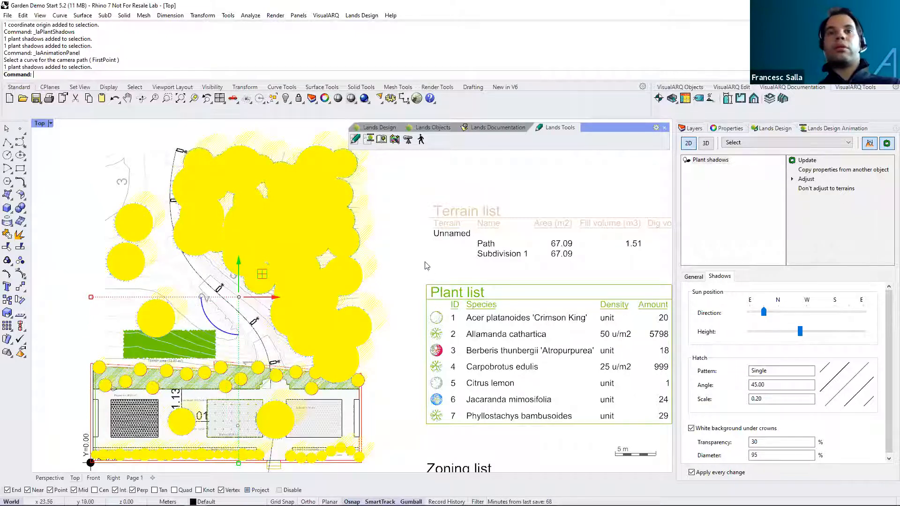
left_click(386, 266)
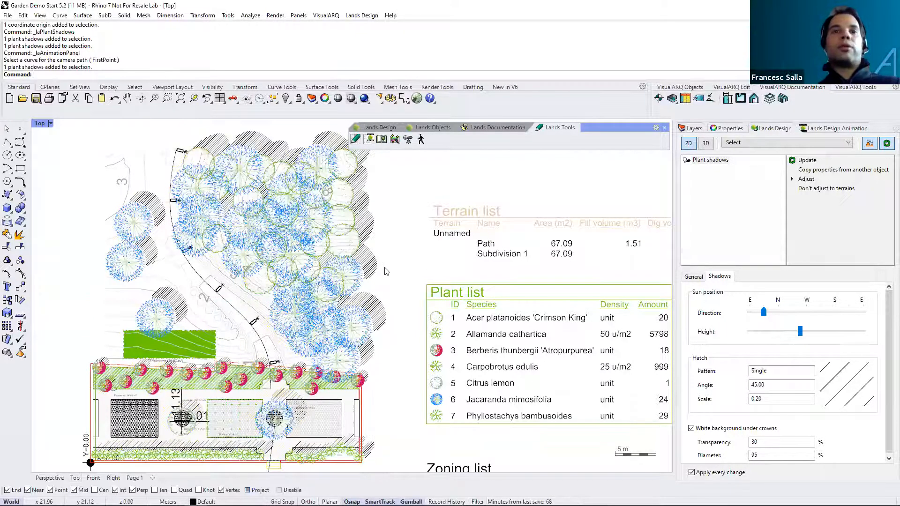
left_click(374, 272)
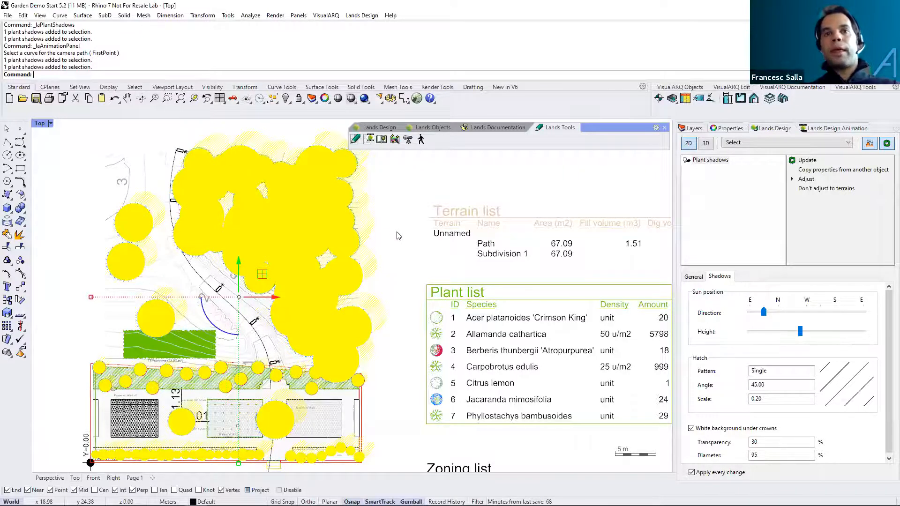
key("Escape")
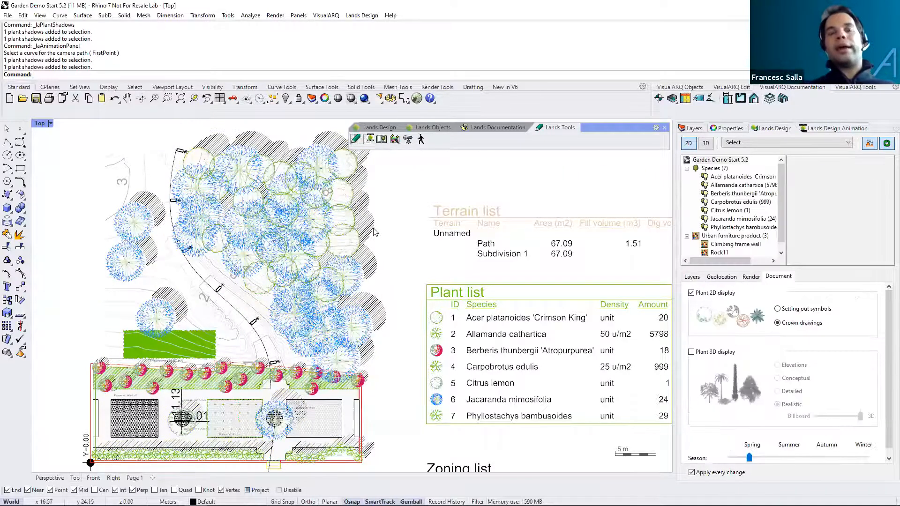
left_click(375, 232)
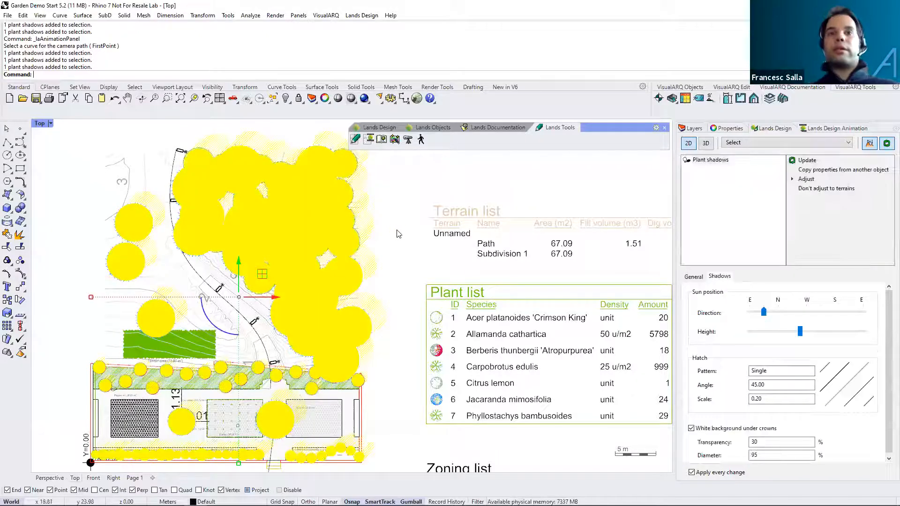
key("Escape")
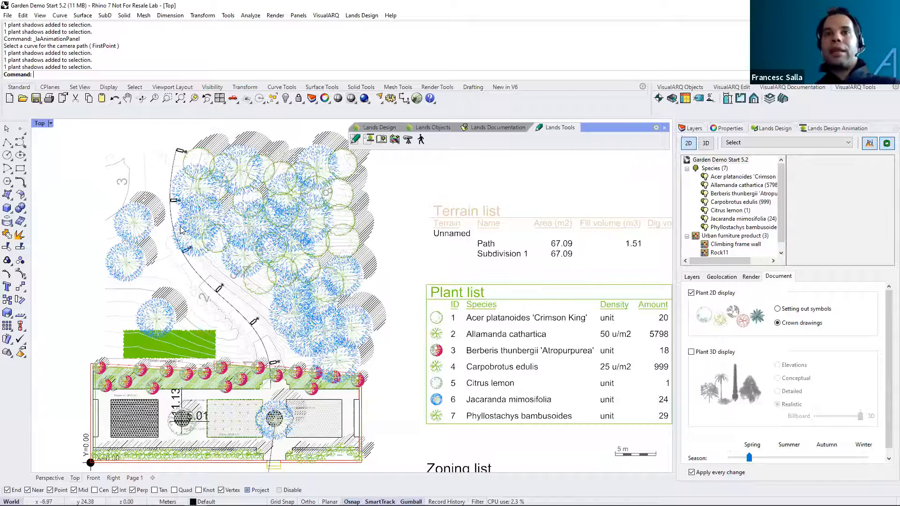
- Return to the 3D display in the Perspective view and turn on the sun
left_click(706, 143)
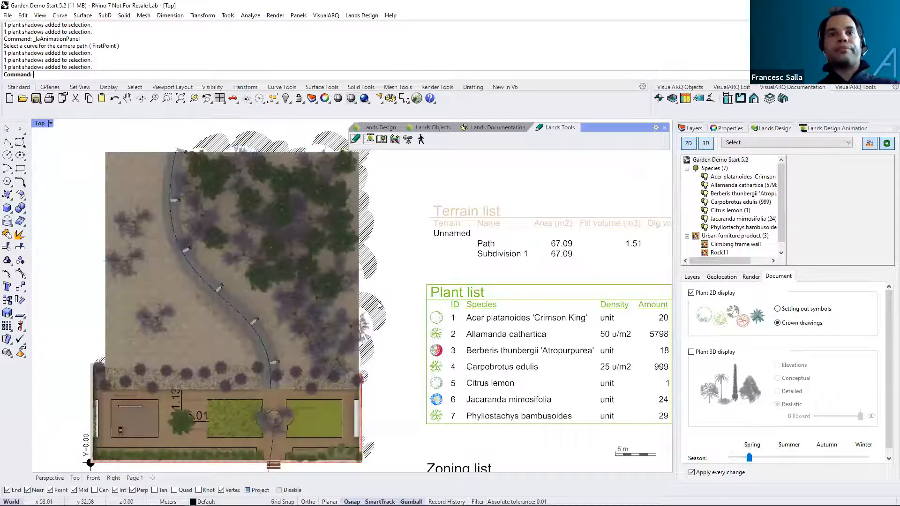
left_click(59, 479)
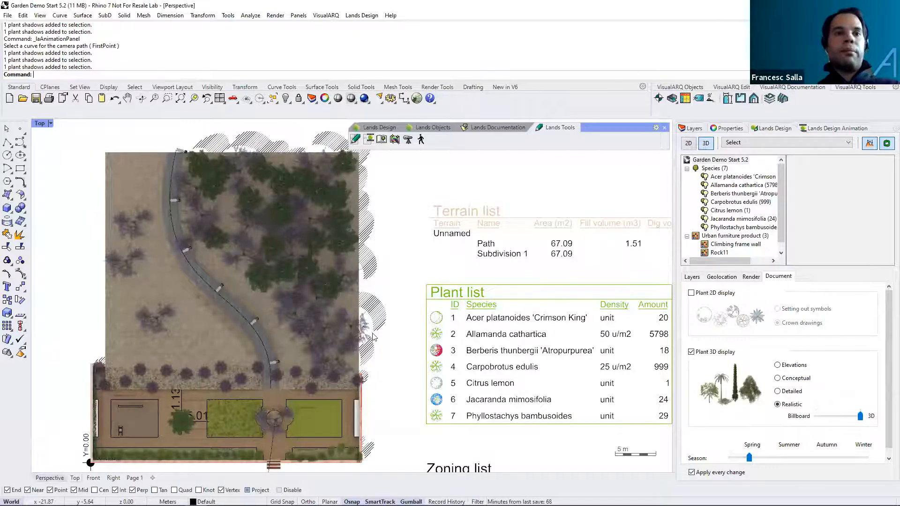
right_click(879, 131)
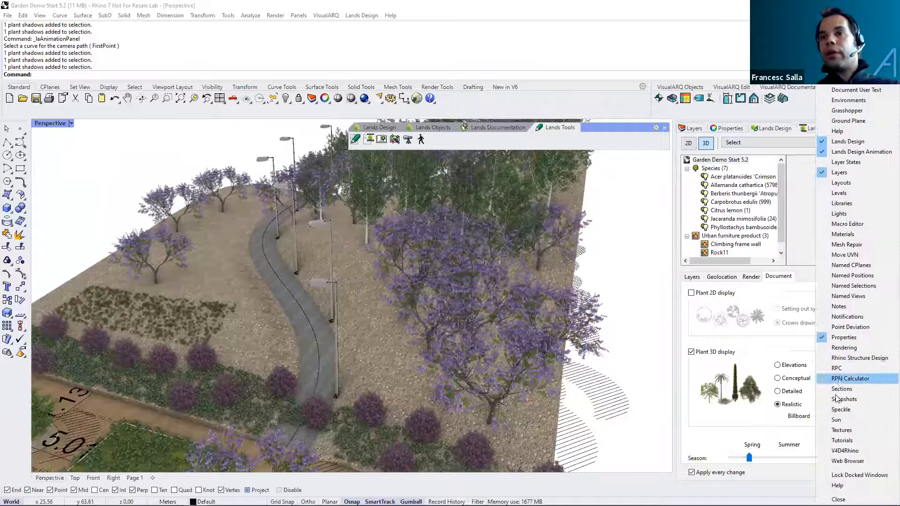
left_click(837, 419)
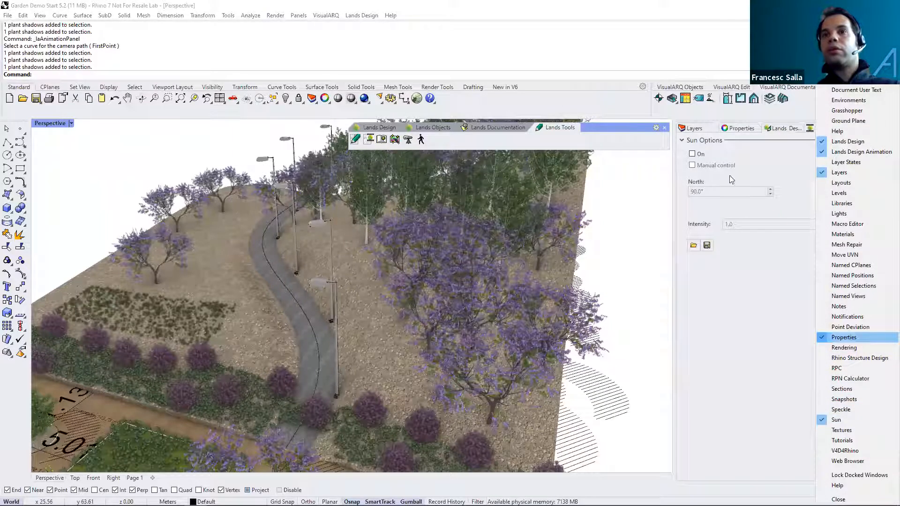
left_click(693, 155)
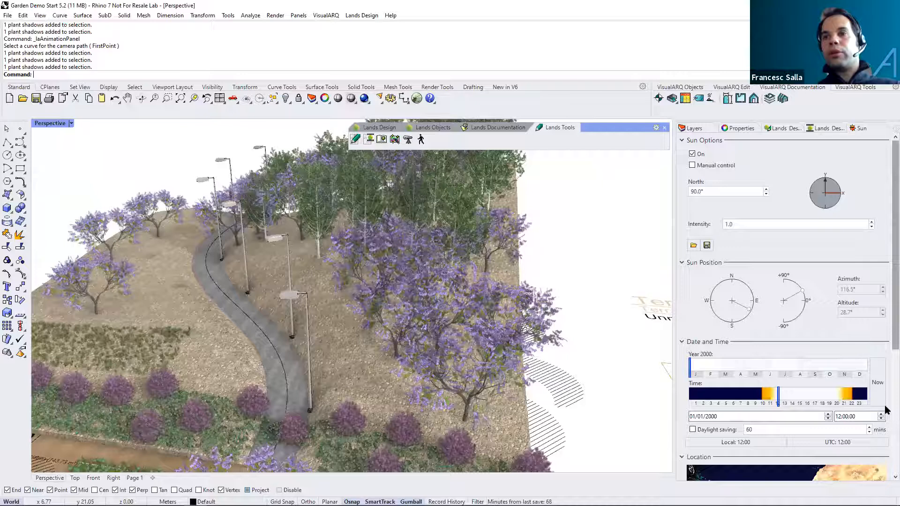
- Set the sun's date to 26/03/2000 and its time to about 19:04
scroll(884, 402, "down", 3)
scroll(885, 398, "up", 3)
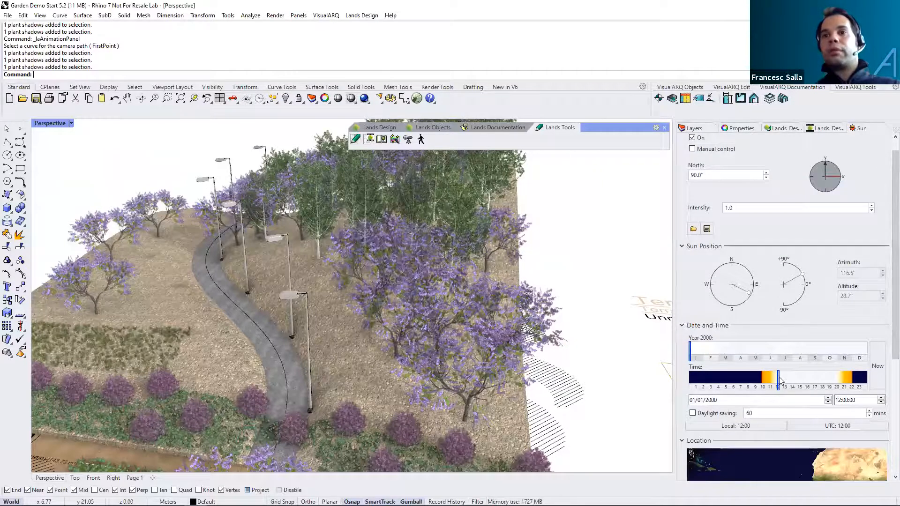
left_click_drag(784, 381, 821, 380)
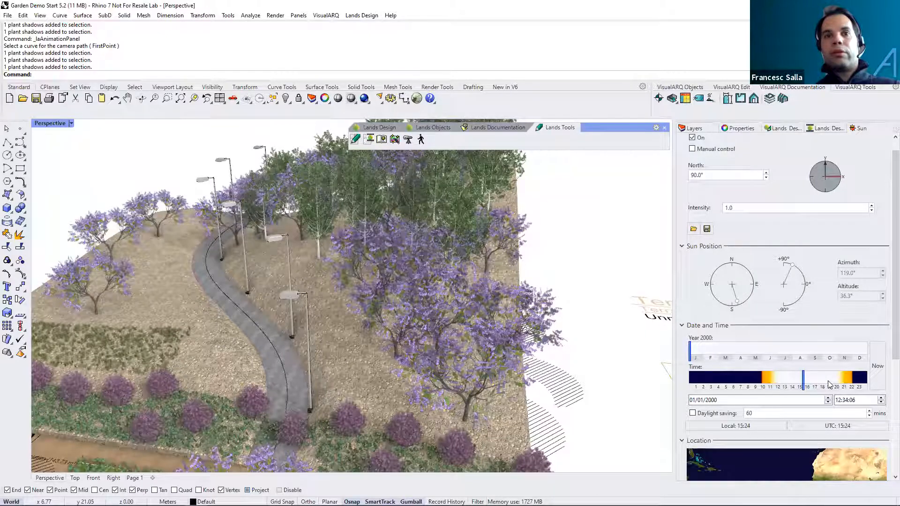
left_click_drag(836, 383, 847, 385)
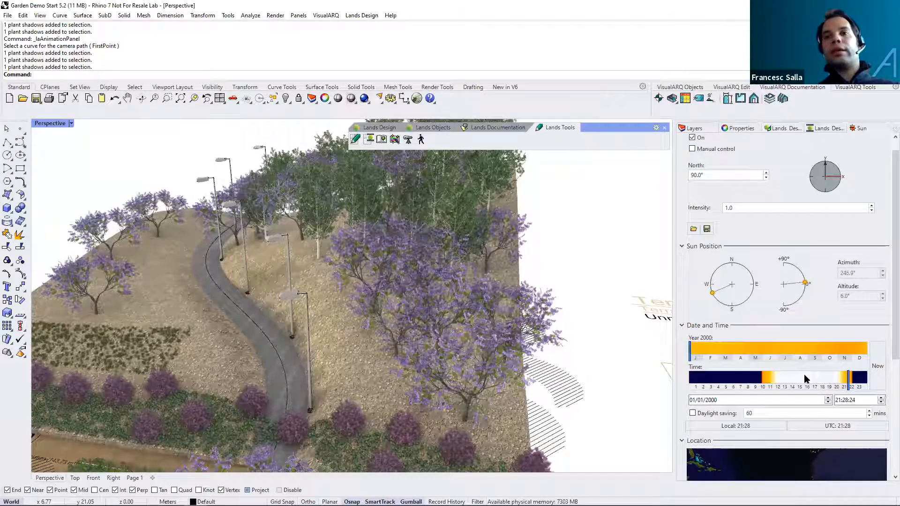
left_click_drag(848, 382, 824, 384)
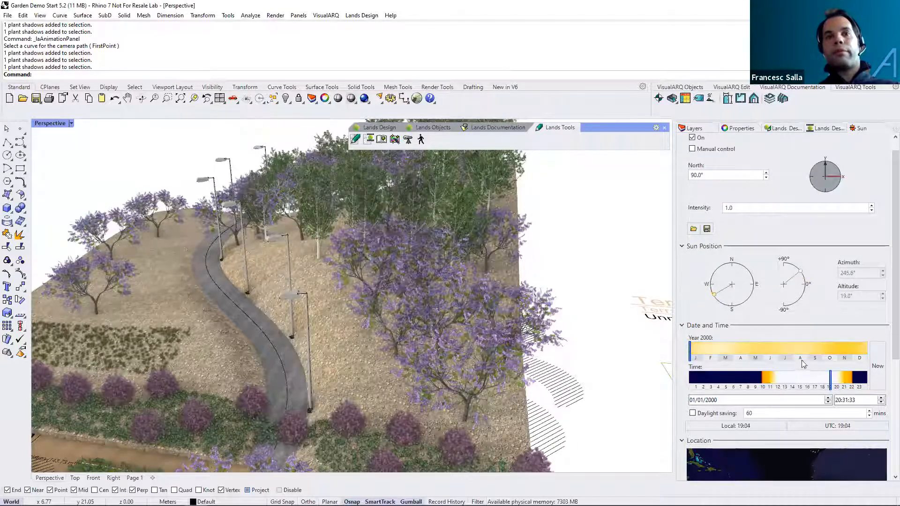
left_click(726, 361)
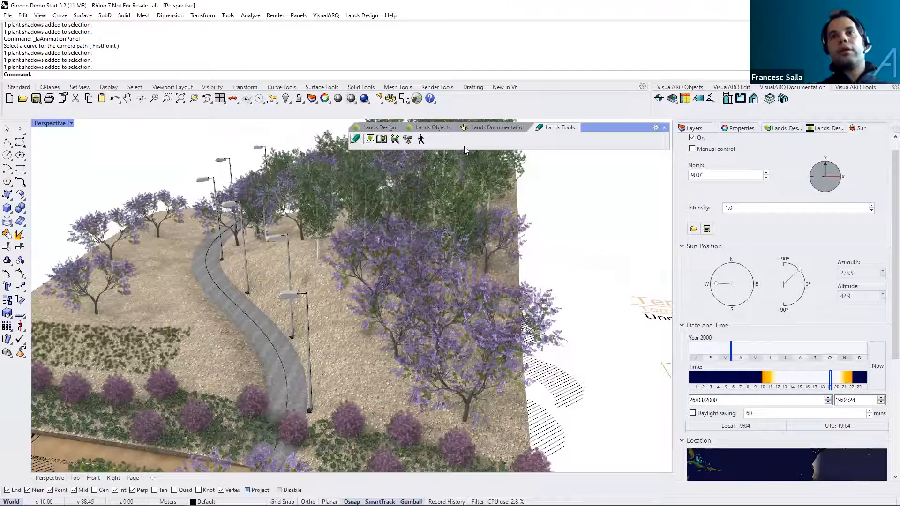
- Open the Urban Furniture Library and the data source options for its blocks
left_click(432, 127)
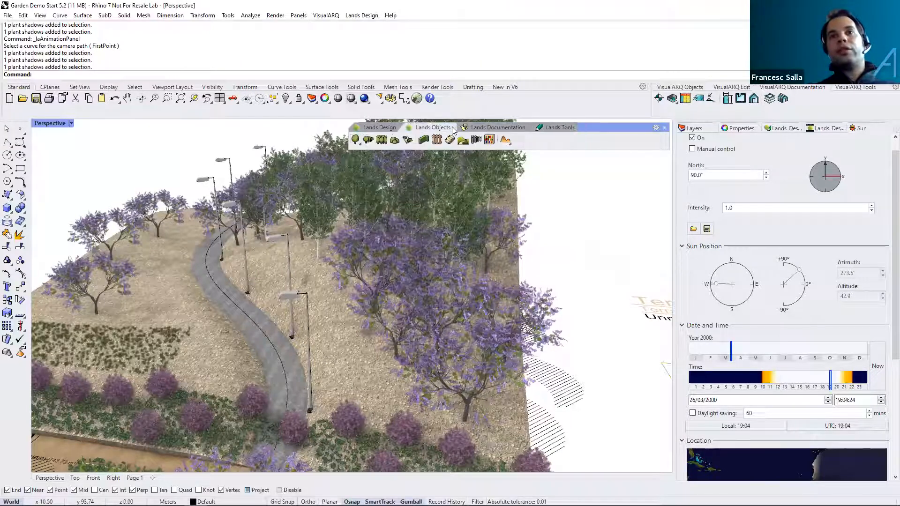
left_click(489, 140)
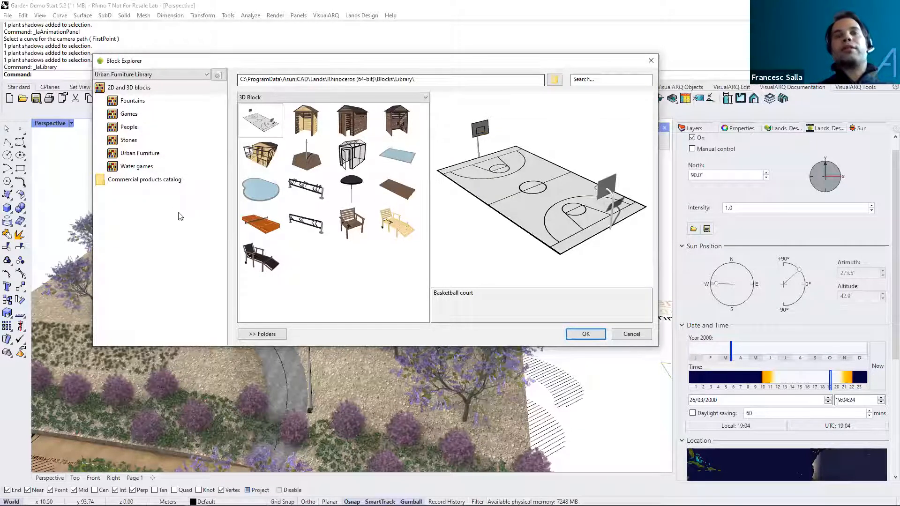
left_click(218, 76)
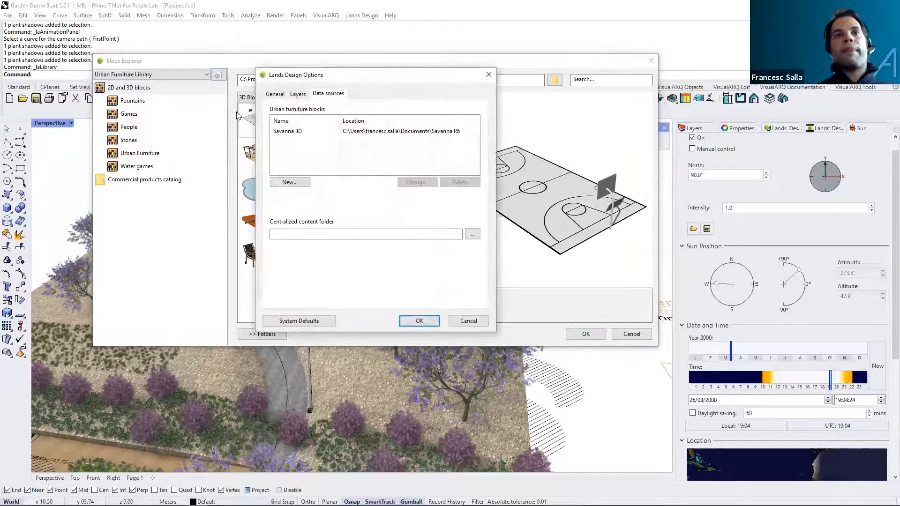
left_click(300, 182)
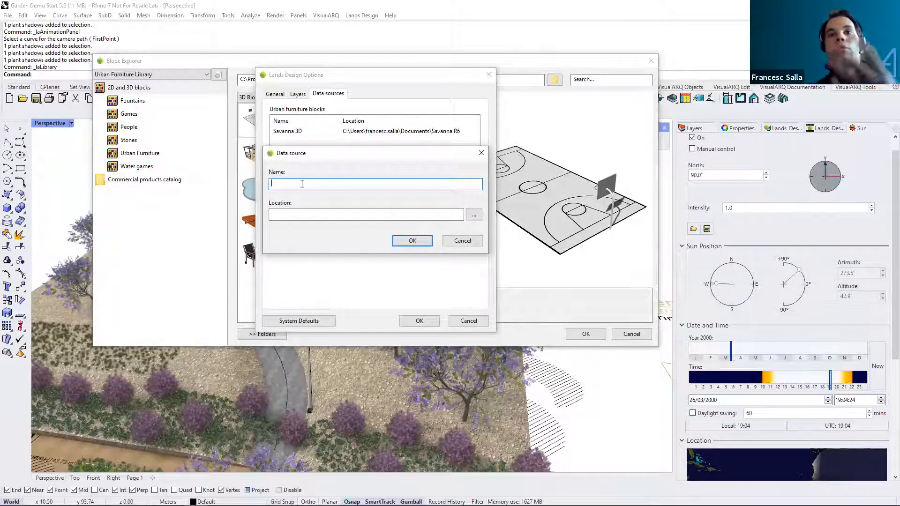
left_click(299, 214)
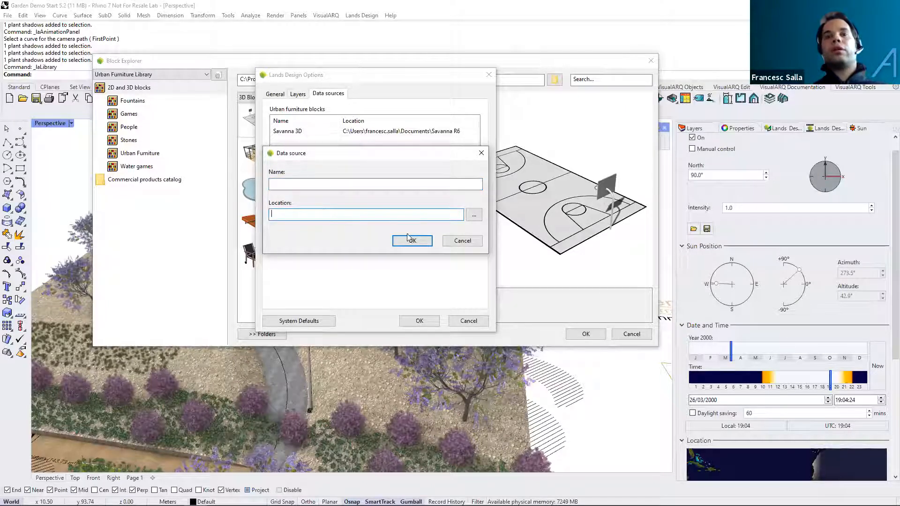
left_click(449, 242)
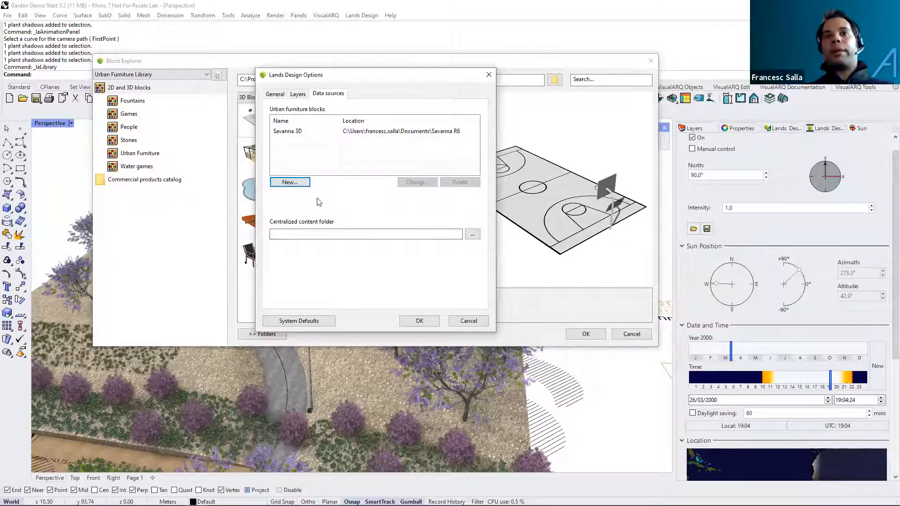
- Leave the data source options and browse the Savanna 3D library's Blinds and Chairs blocks without inserting any
left_click(468, 321)
left_click(190, 75)
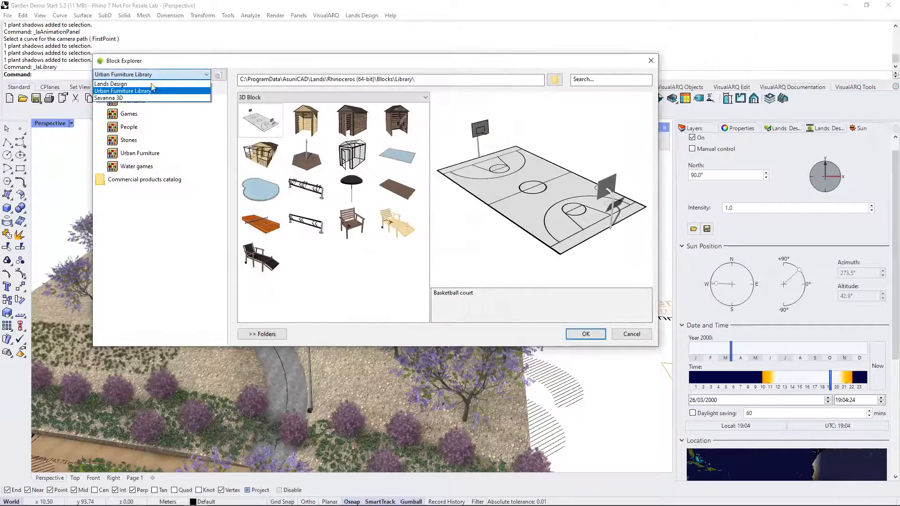
left_click(127, 98)
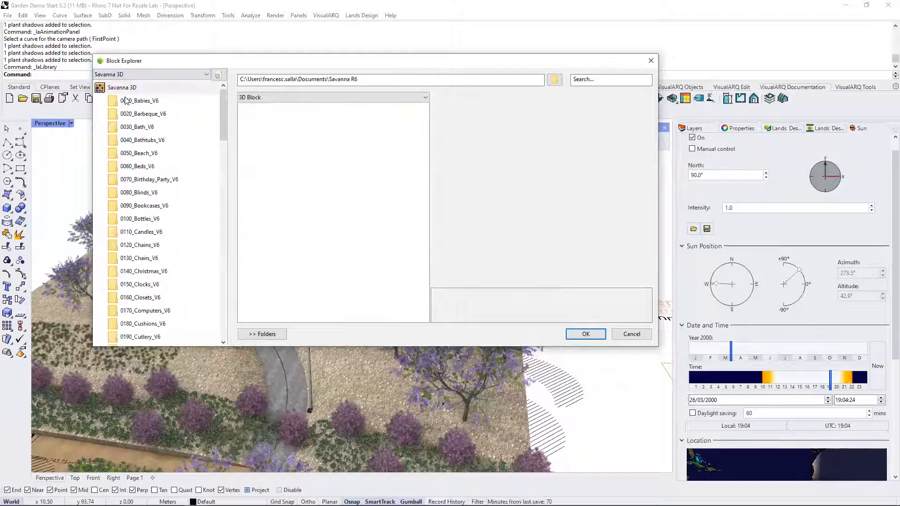
left_click(144, 143)
left_click(145, 193)
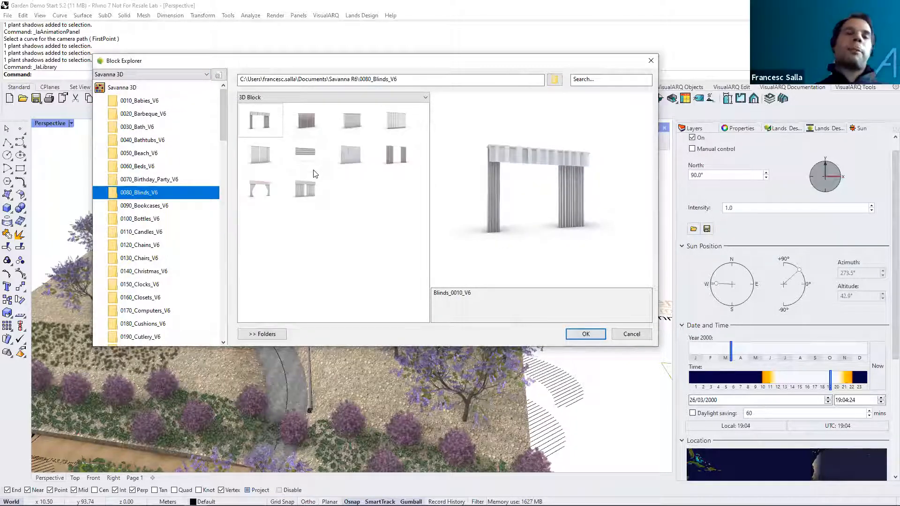
left_click(133, 258)
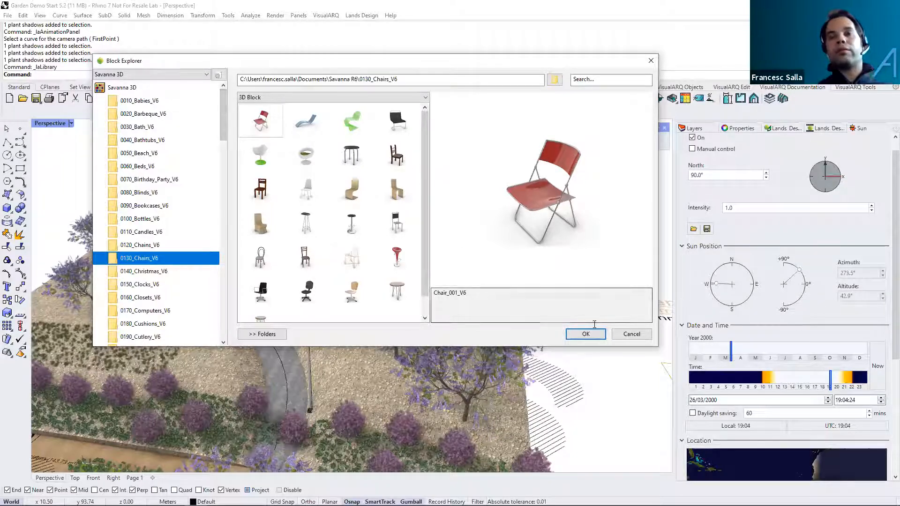
left_click(622, 334)
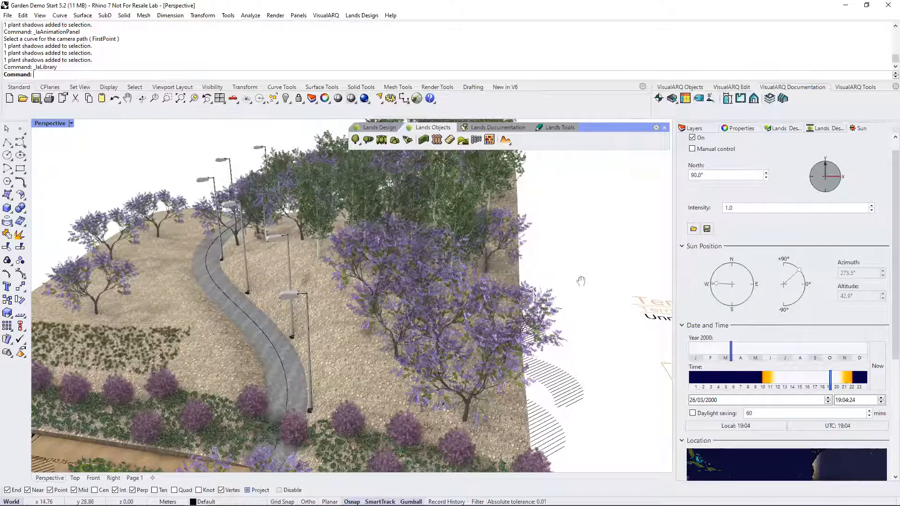
- Review the interface language choices in the general Lands Design options, keeping Same as Rhinoceros
right_click_drag(580, 281, 576, 274, "shift")
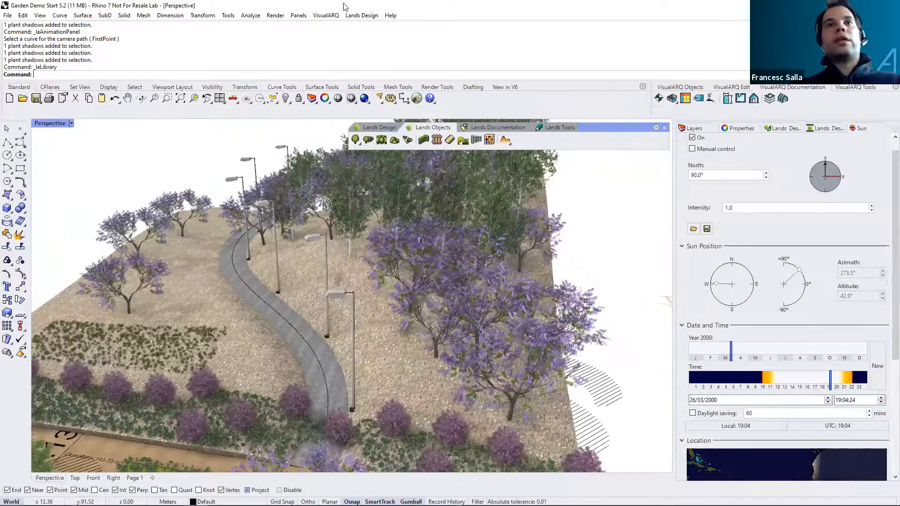
left_click(352, 15)
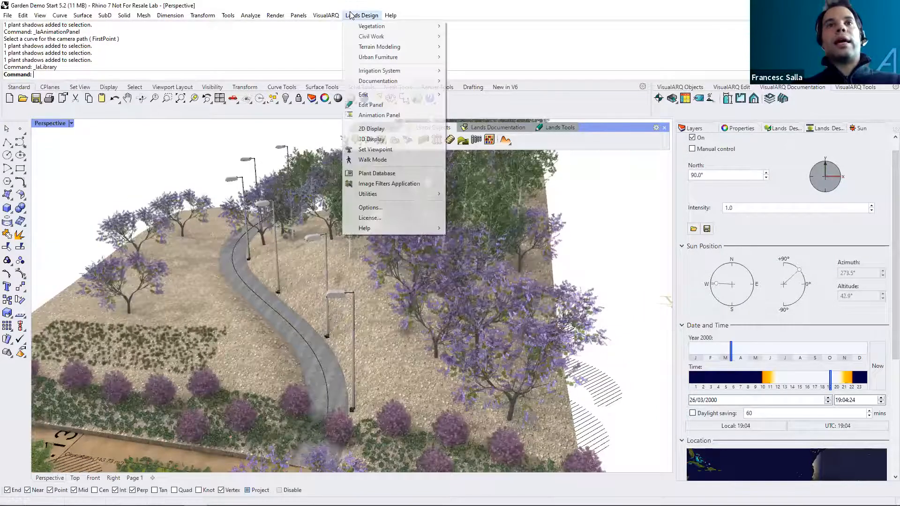
left_click(380, 207)
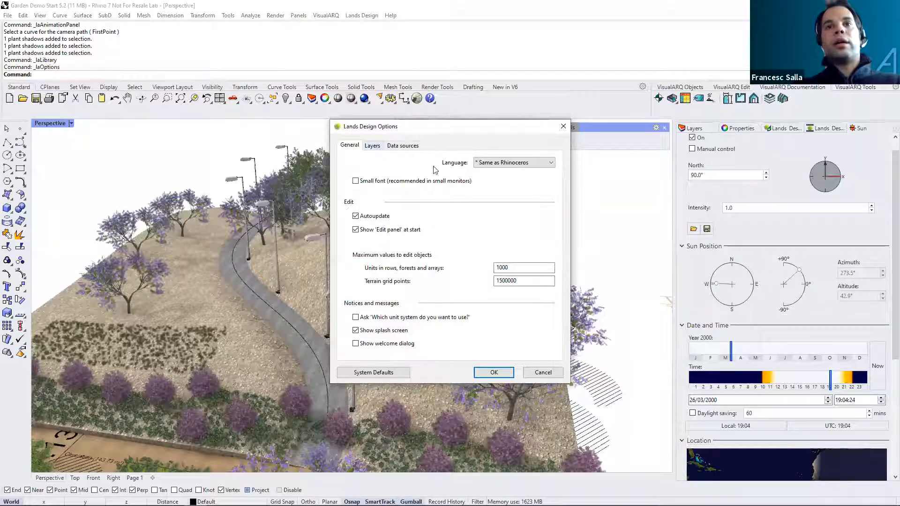
left_click(485, 164)
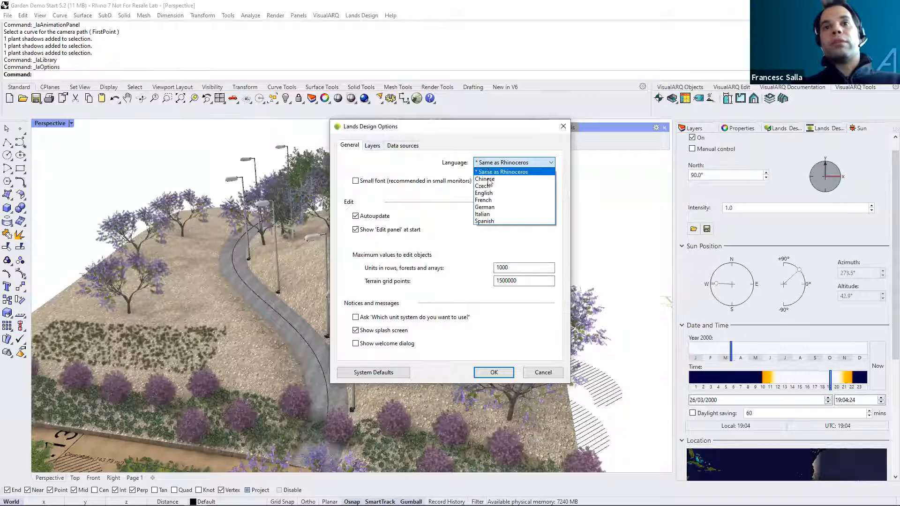
left_click(499, 172)
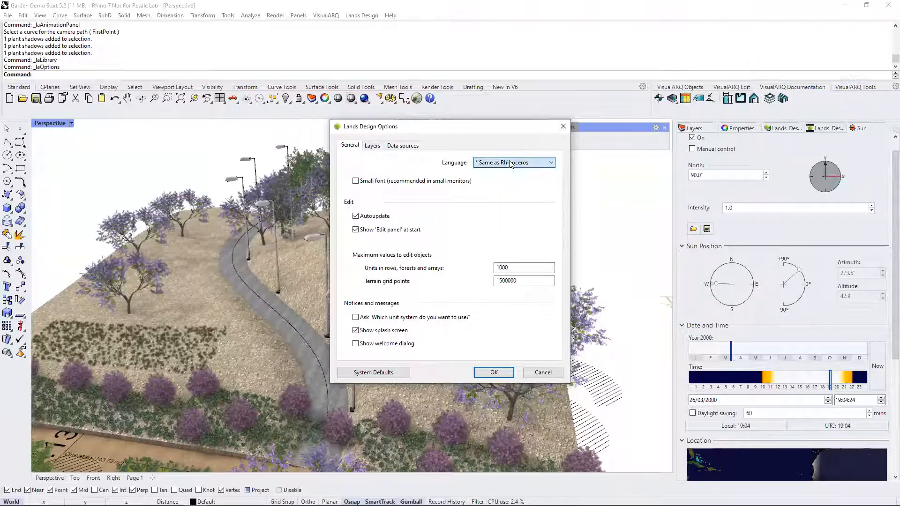
left_click_drag(497, 131, 501, 132)
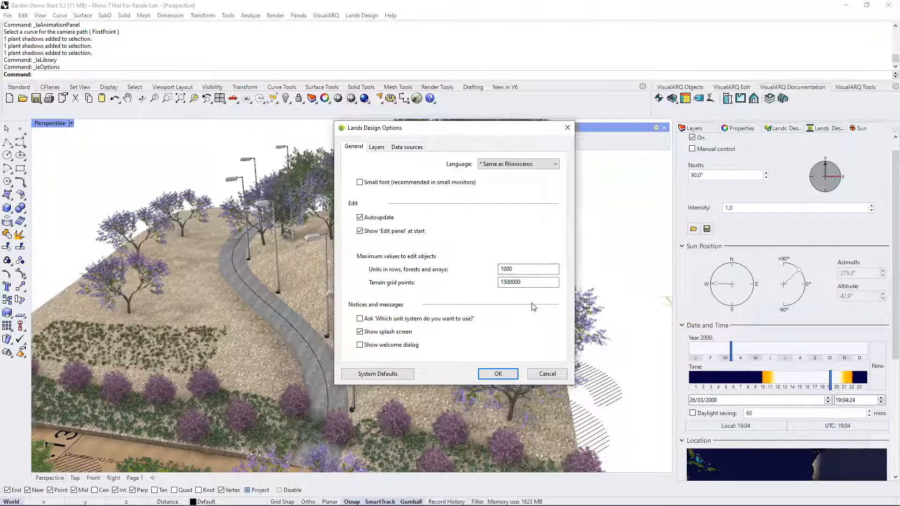
left_click(544, 374)
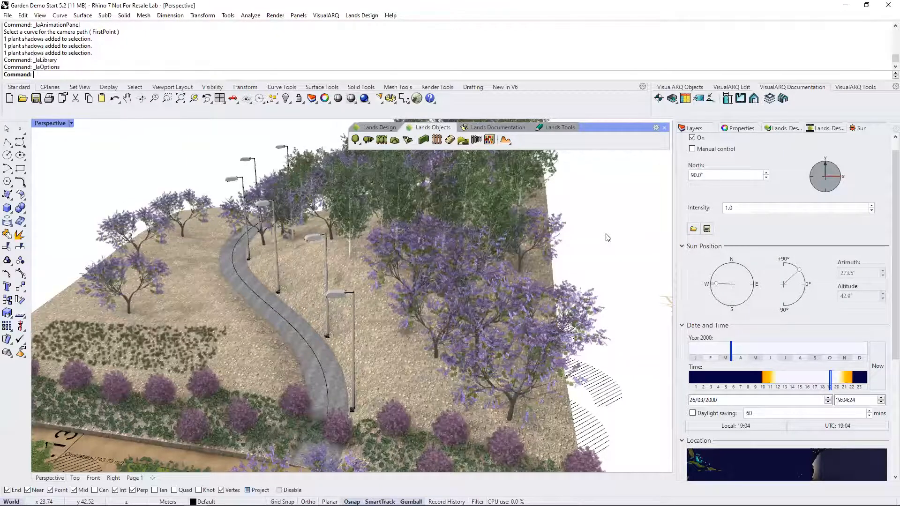
- Examine the garden model from an overall view down to the winding path and its surrounding planting
right_click_drag(592, 240, 605, 241)
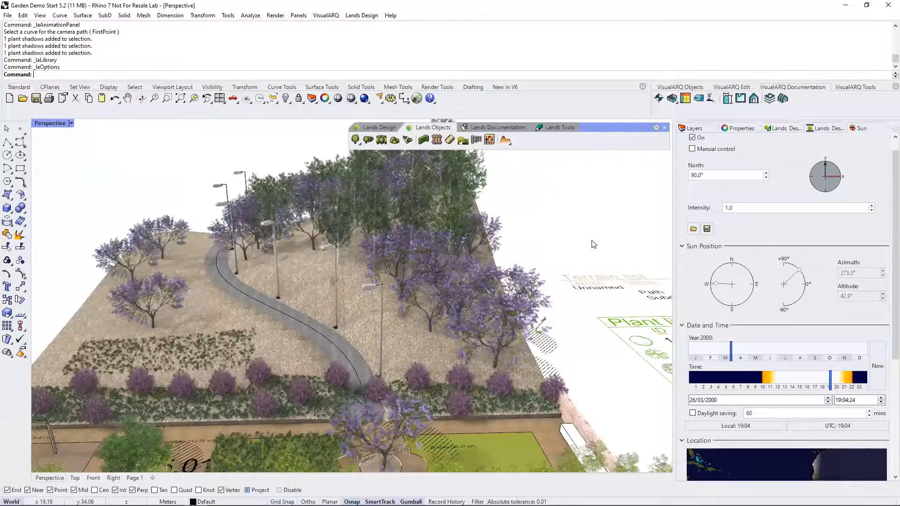
scroll(467, 268, "down", 3)
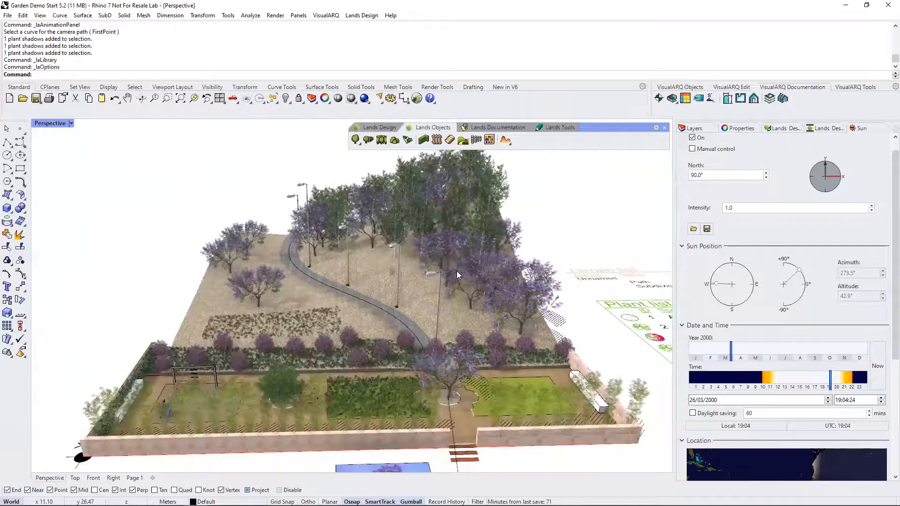
right_click_drag(376, 293, 423, 261)
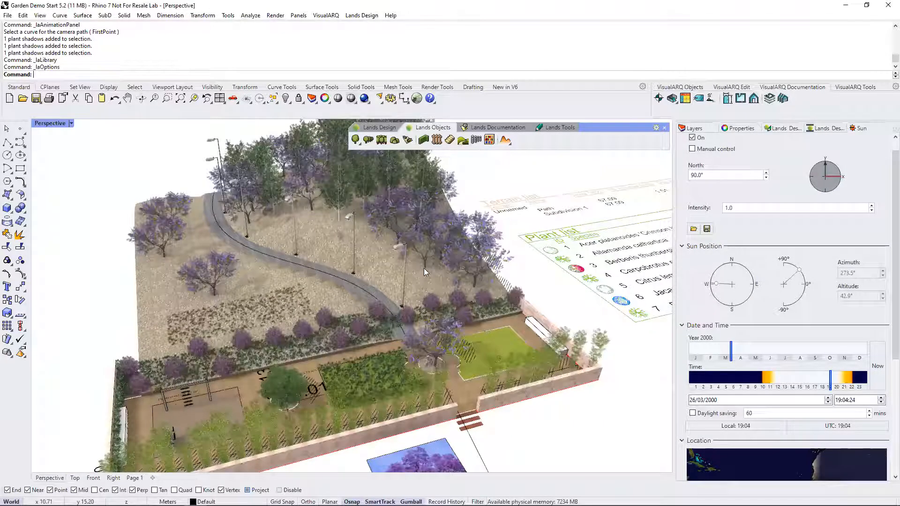
scroll(467, 273, "down", 2)
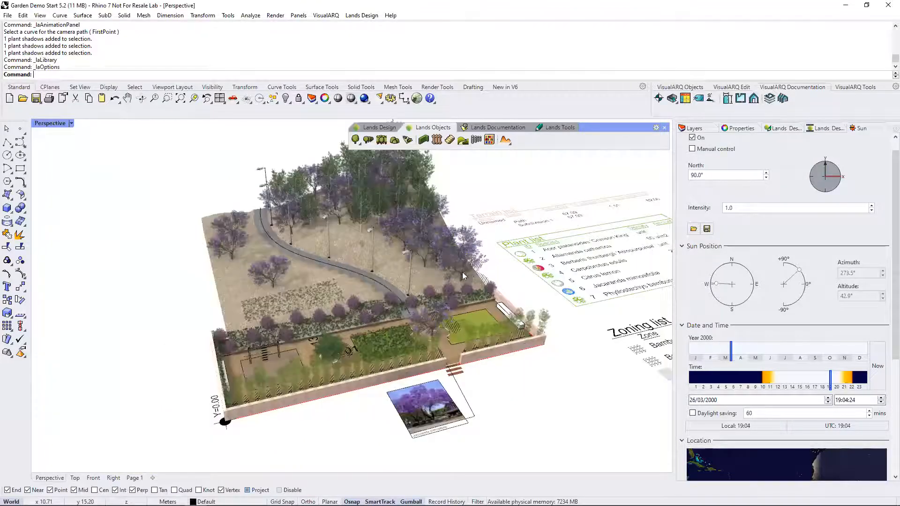
scroll(462, 272, "down", 2)
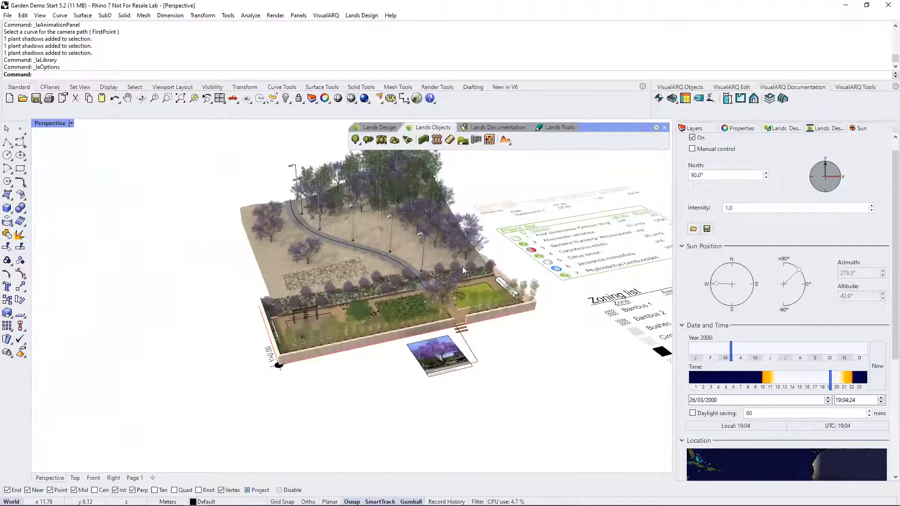
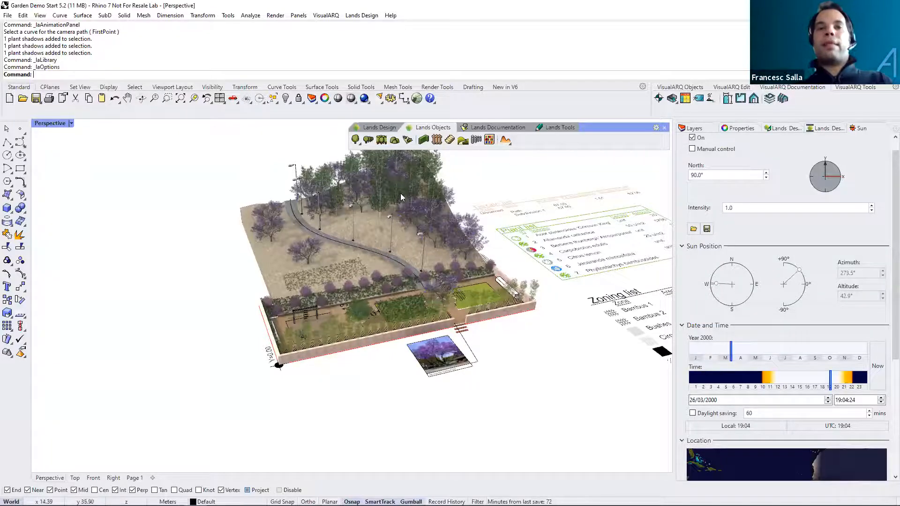
scroll(399, 235, "up", 1)
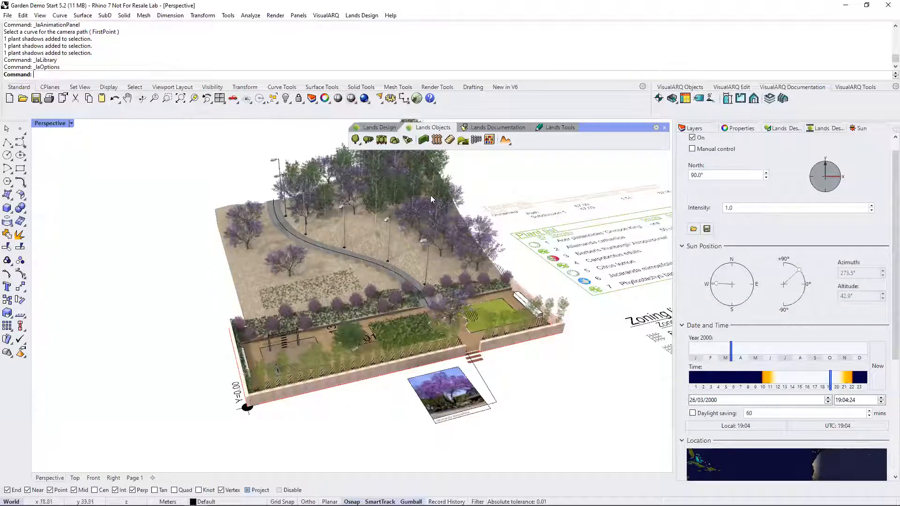
scroll(352, 262, "up", 1)
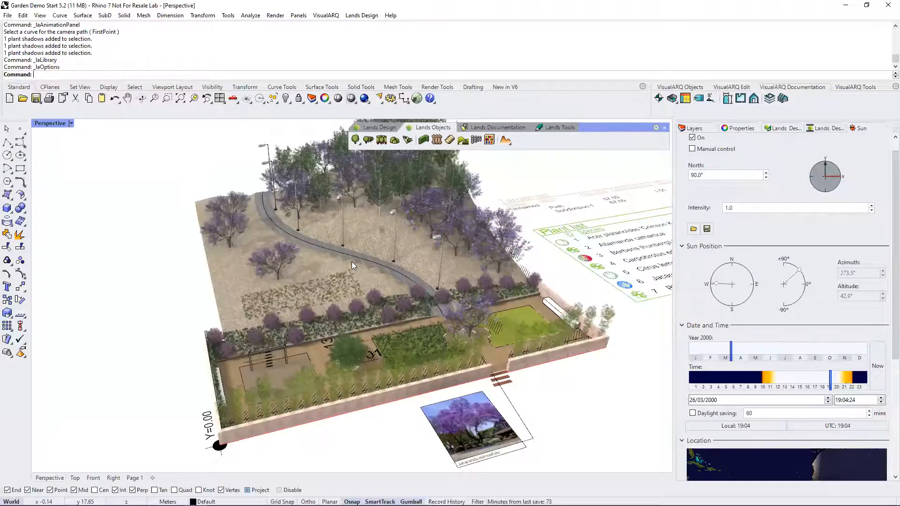
scroll(351, 261, "up", 1)
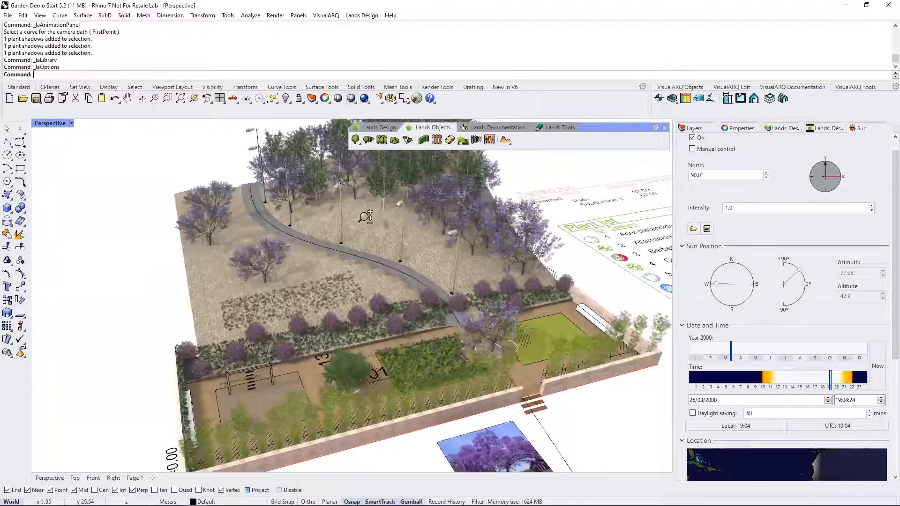
scroll(366, 216, "up", 2)
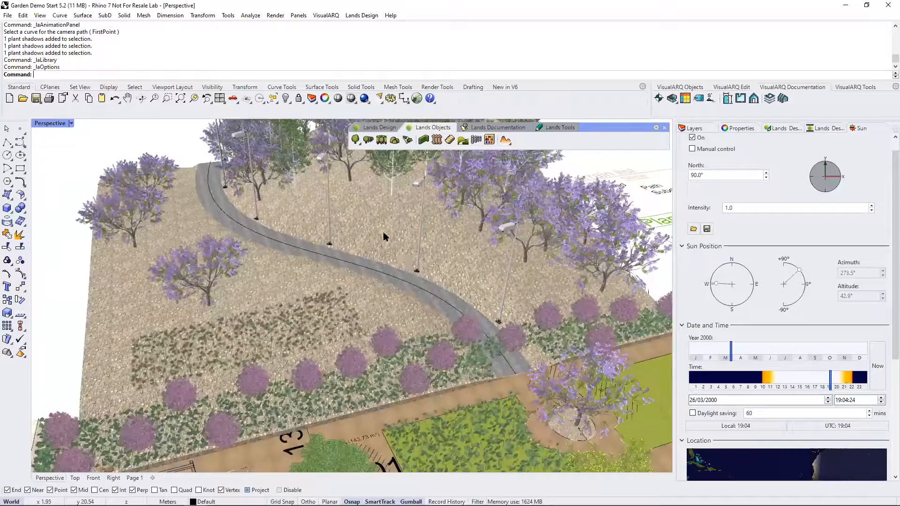
right_click_drag(409, 261, 398, 259)
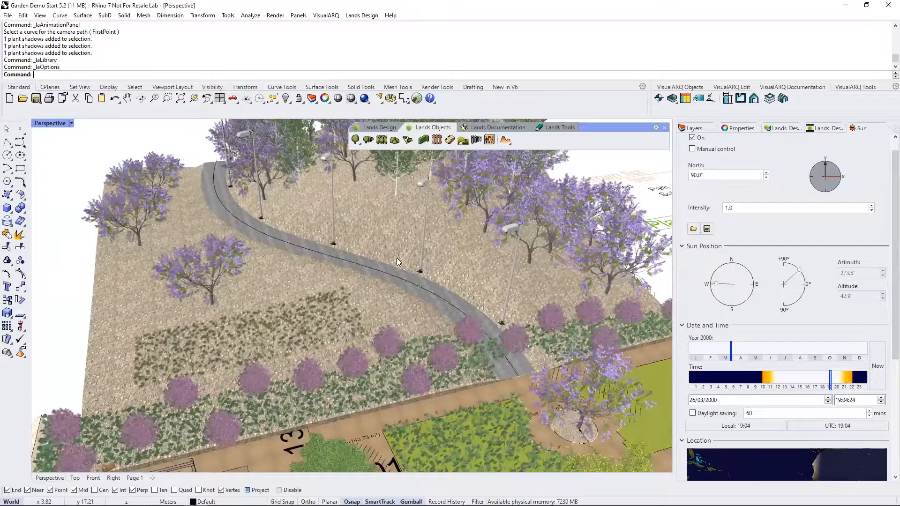
scroll(396, 258, "down", 2)
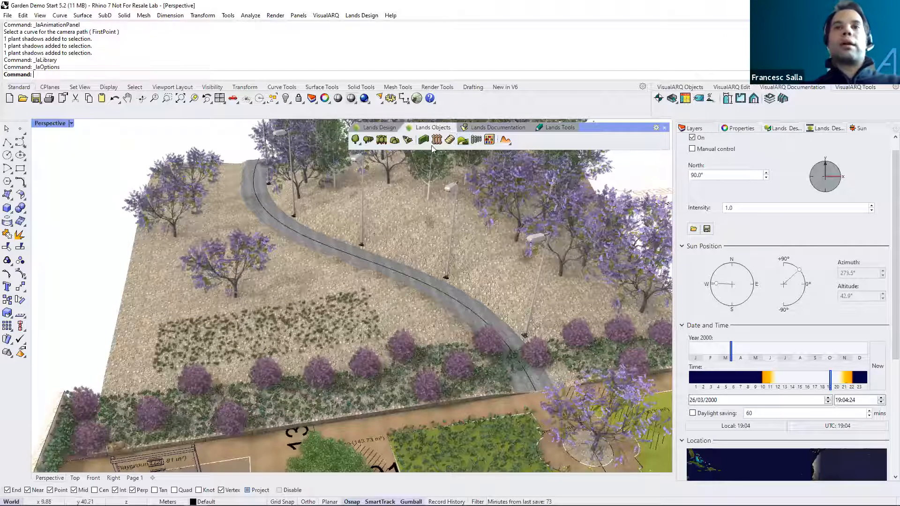
- Start inserting a path and draw the first edge of its section profile, 2 m long and horizontal, beside the garden in the Top view
left_click(461, 140)
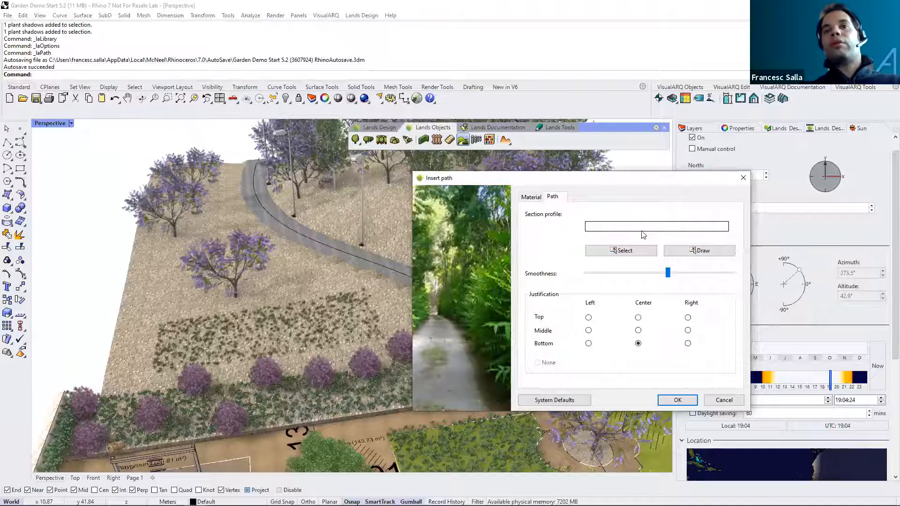
left_click(689, 251)
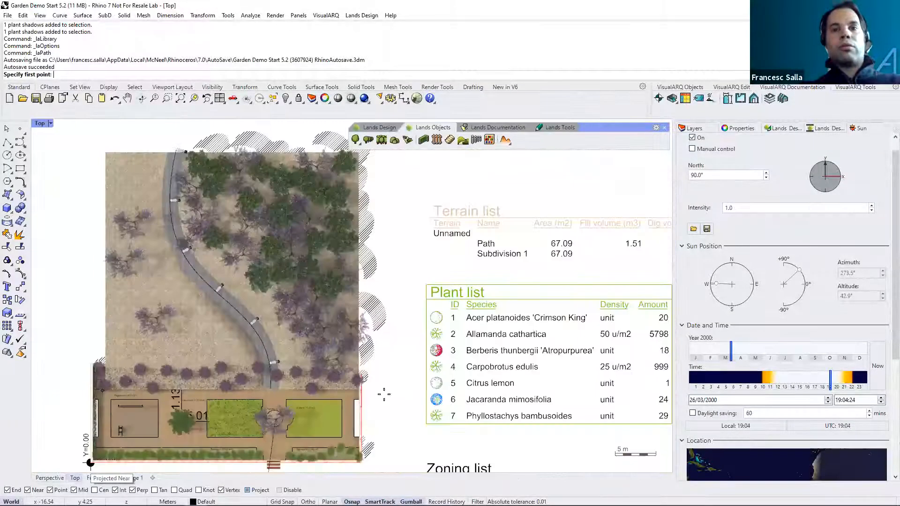
scroll(385, 395, "up", 2)
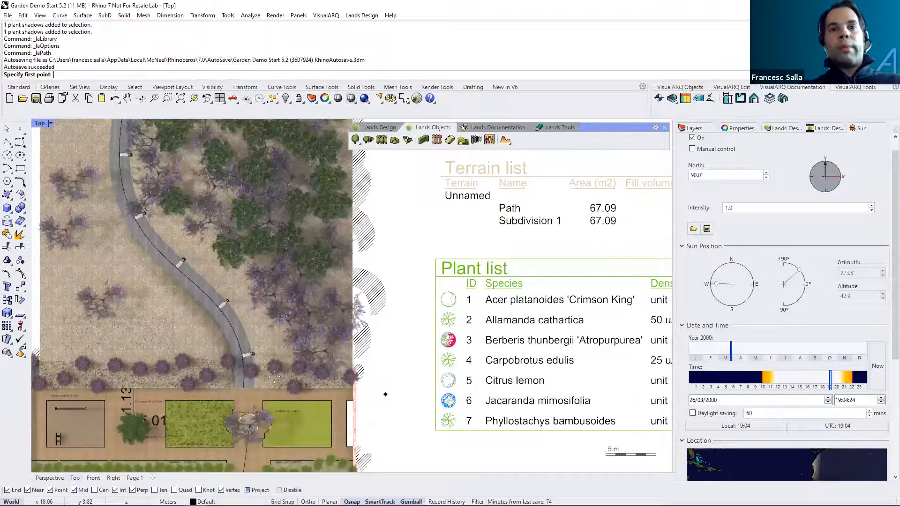
scroll(385, 395, "up", 2)
left_click(374, 404)
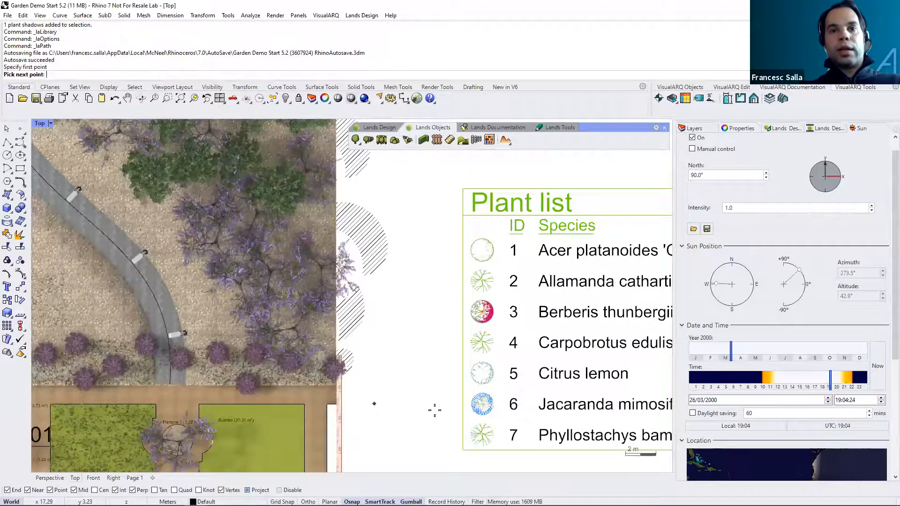
key("F8")
type("2")
key("Return")
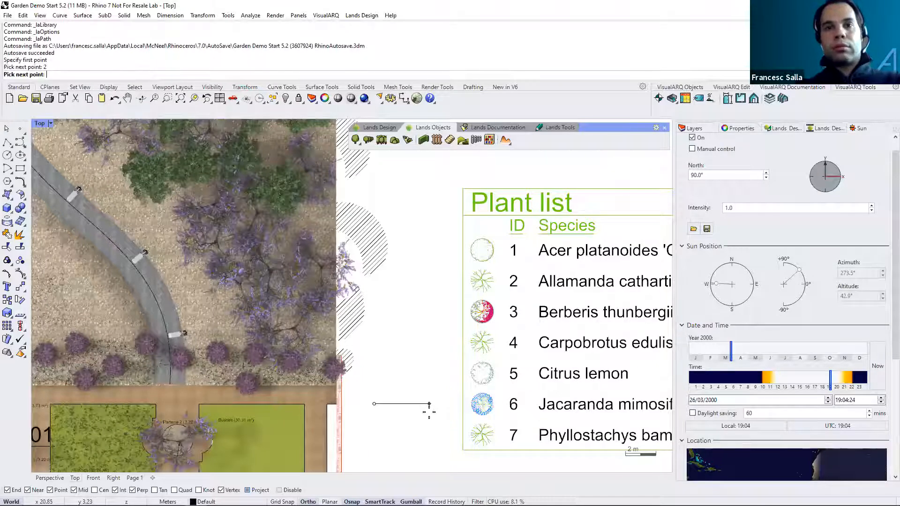
left_click(405, 407)
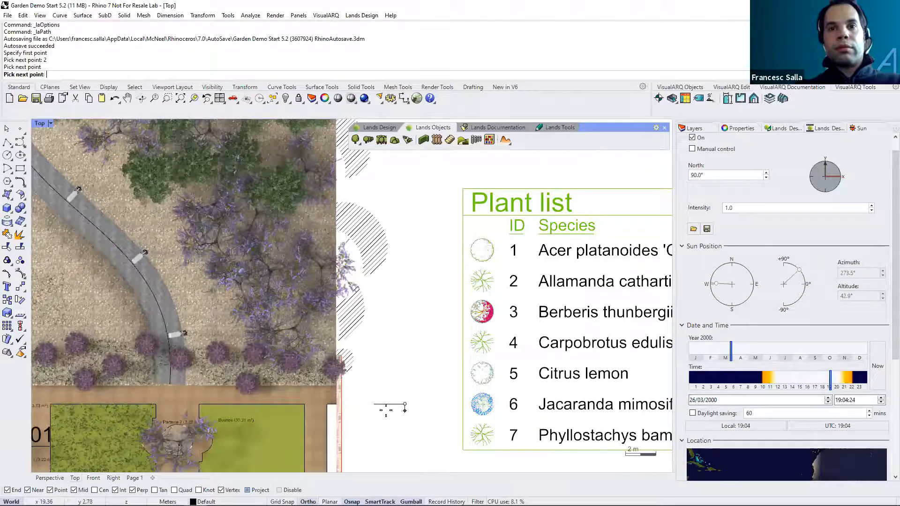
- Complete the path's section profile as a closed rectangle about 0.45 m high and accept the path settings
scroll(386, 410, "up", 2)
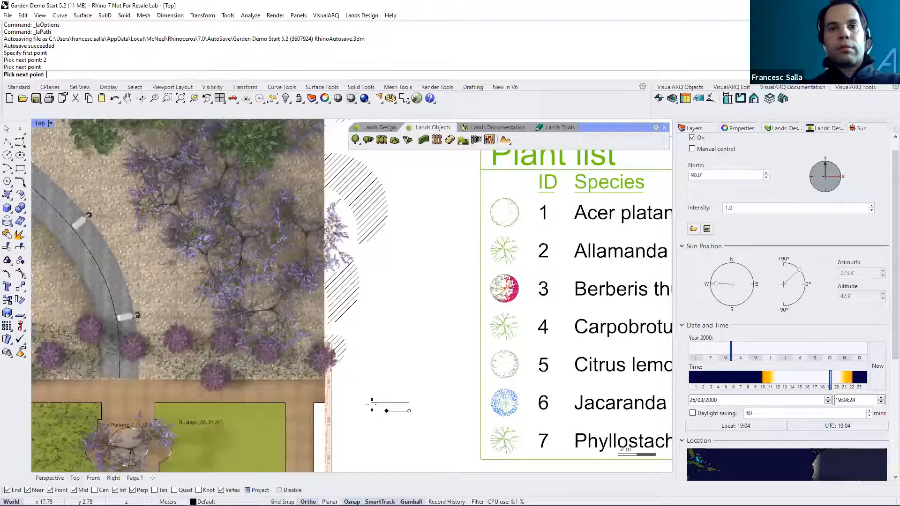
left_click(368, 411)
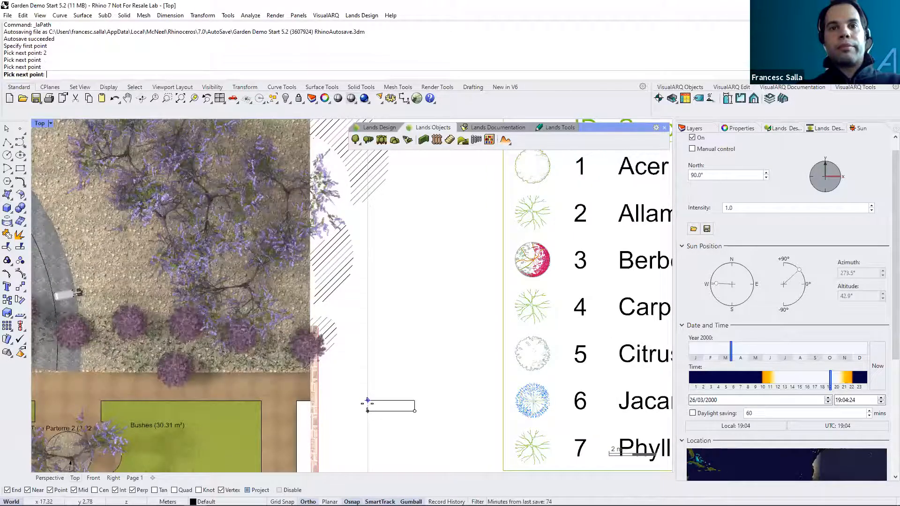
left_click(368, 401)
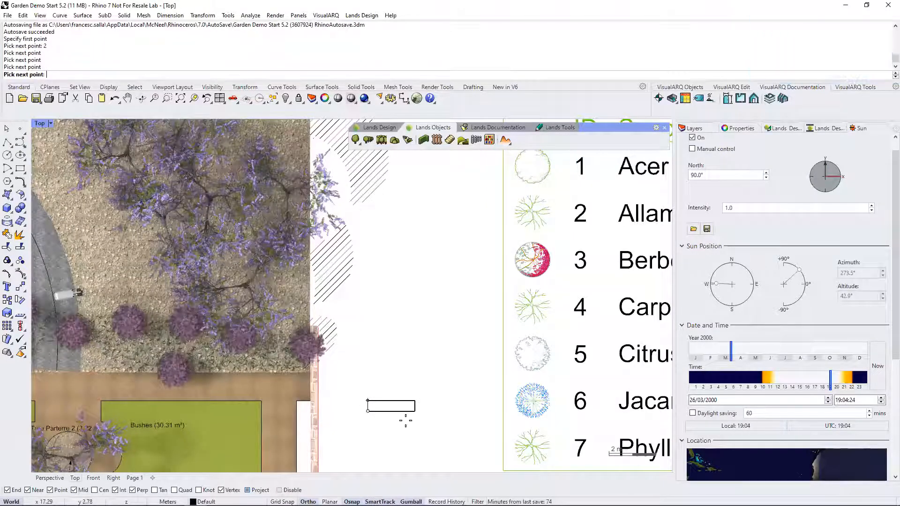
key("Return")
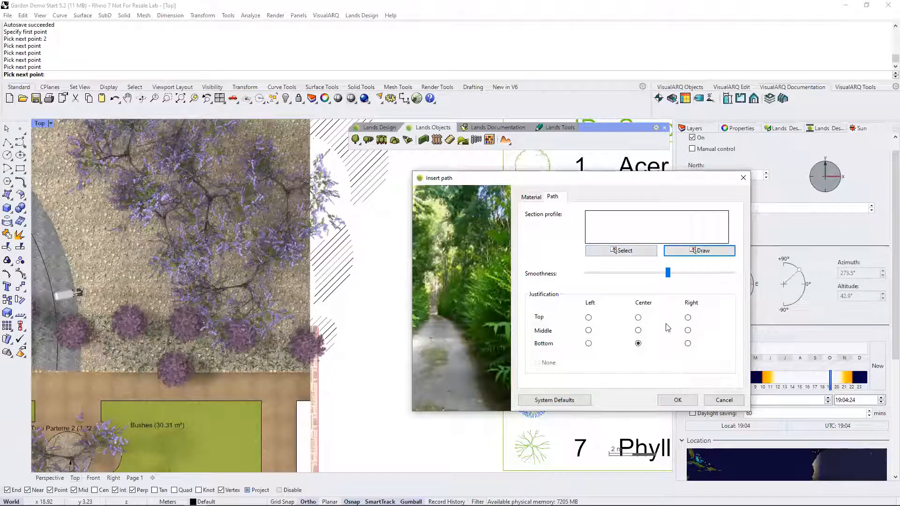
left_click(675, 400)
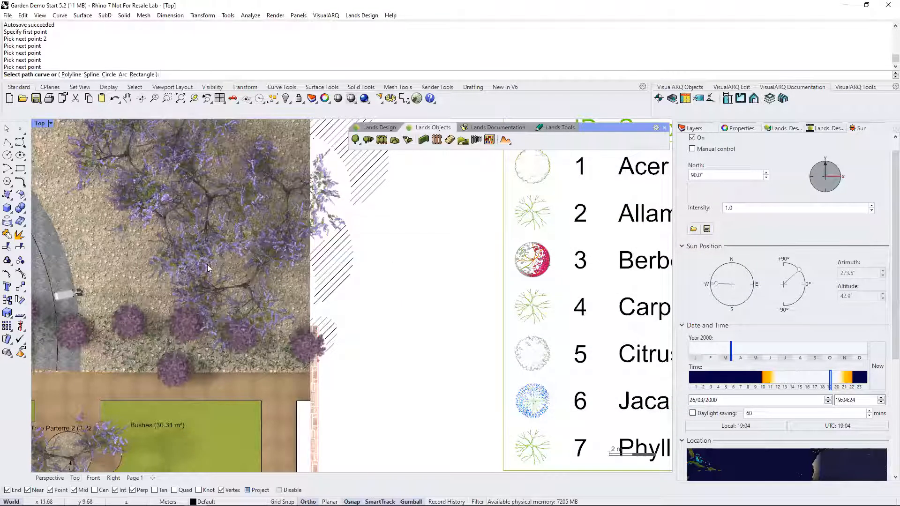
- Insert the custom-section path along the centreline curve of the winding path, view it in Perspective and end the command
right_click_drag(203, 264, 373, 301)
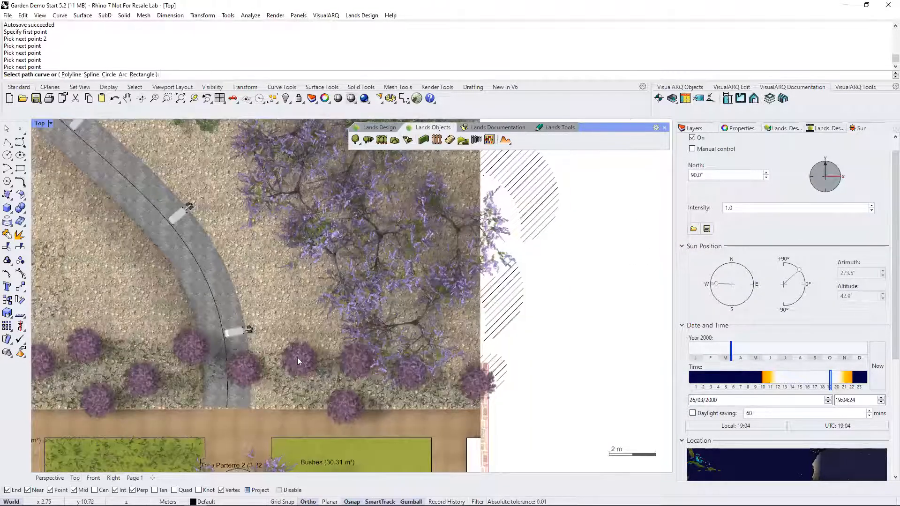
left_click(210, 267)
left_click(244, 286)
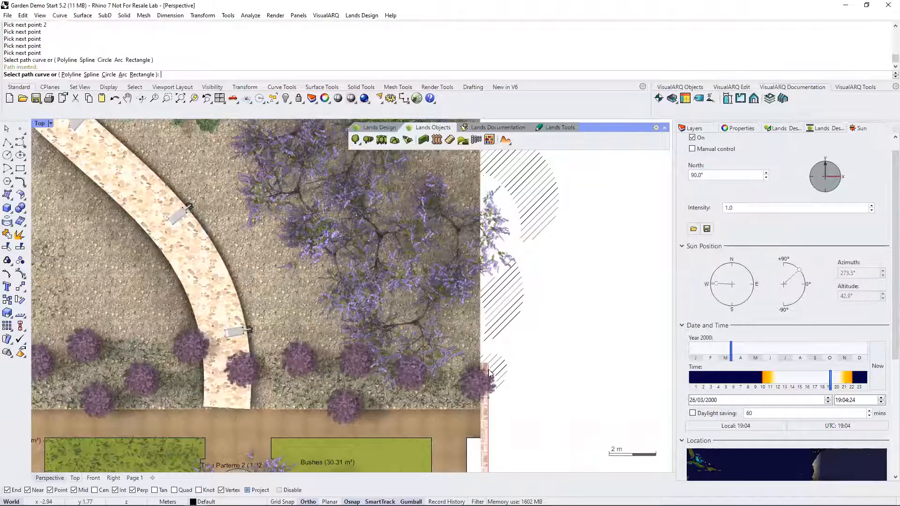
key("ctrl+F4")
right_click_drag(442, 334, 425, 325)
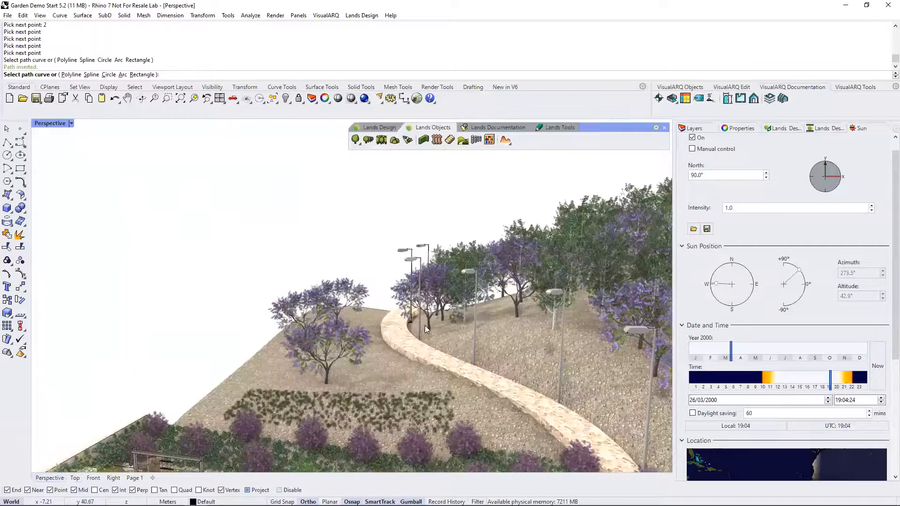
key("Escape")
- Set the new path's justification to Middle Center, recheck its properties and deselect it
left_click(406, 345)
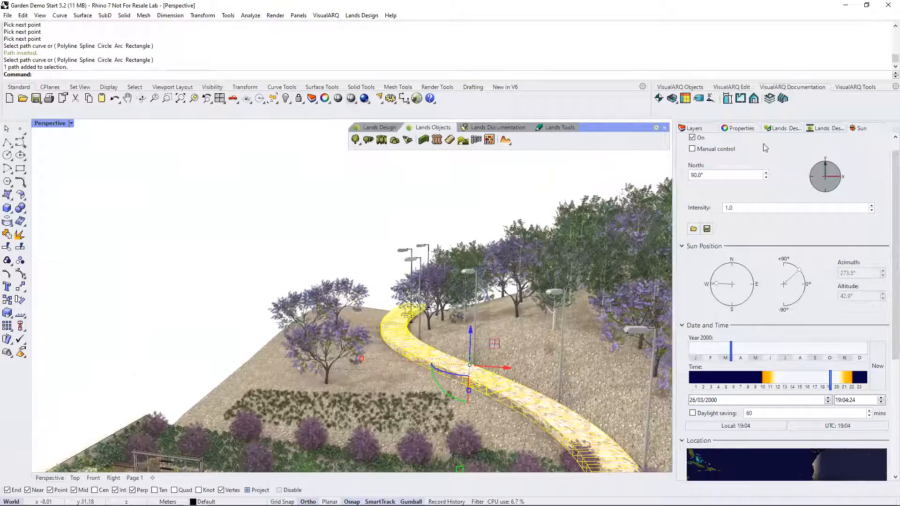
left_click(741, 130)
left_click(836, 140)
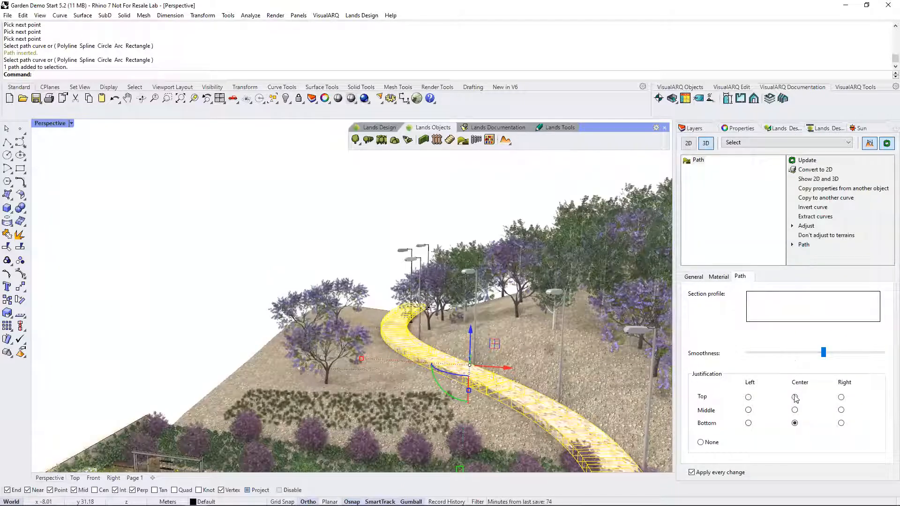
left_click(794, 410)
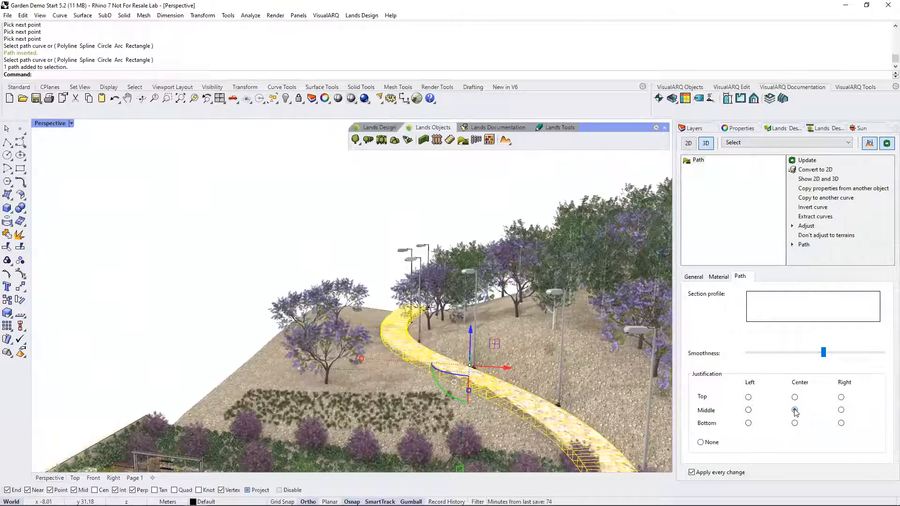
left_click(367, 300)
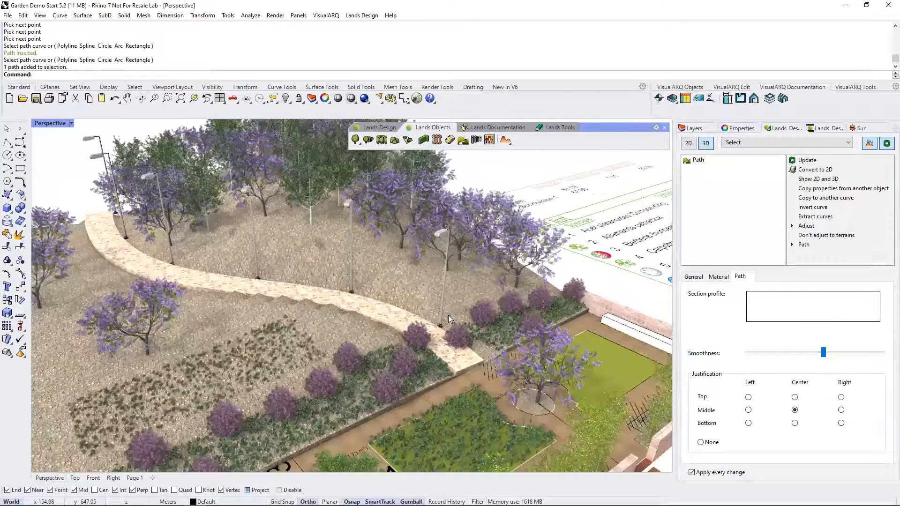
left_click(448, 315)
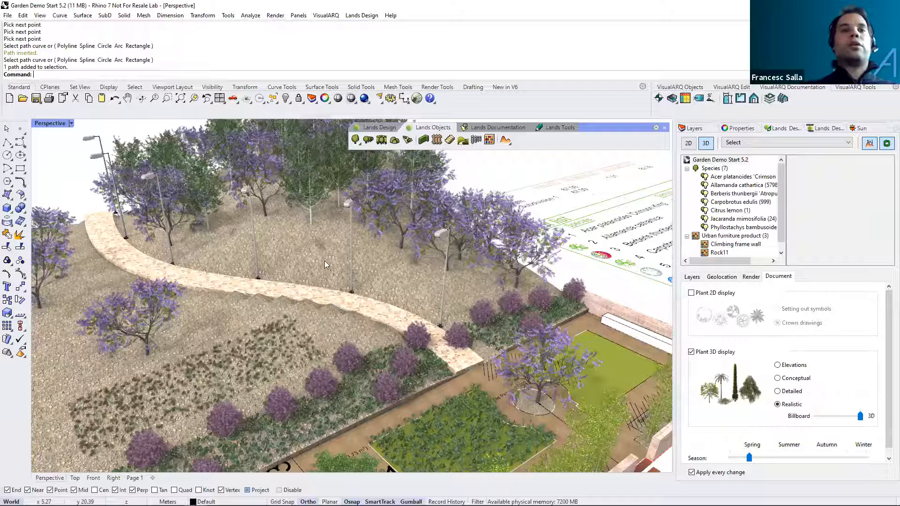
left_click(119, 242)
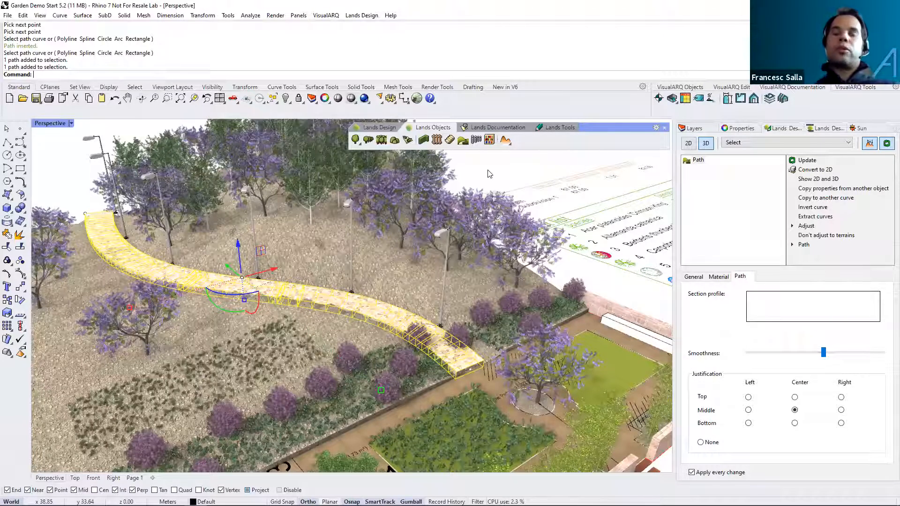
key("Escape")
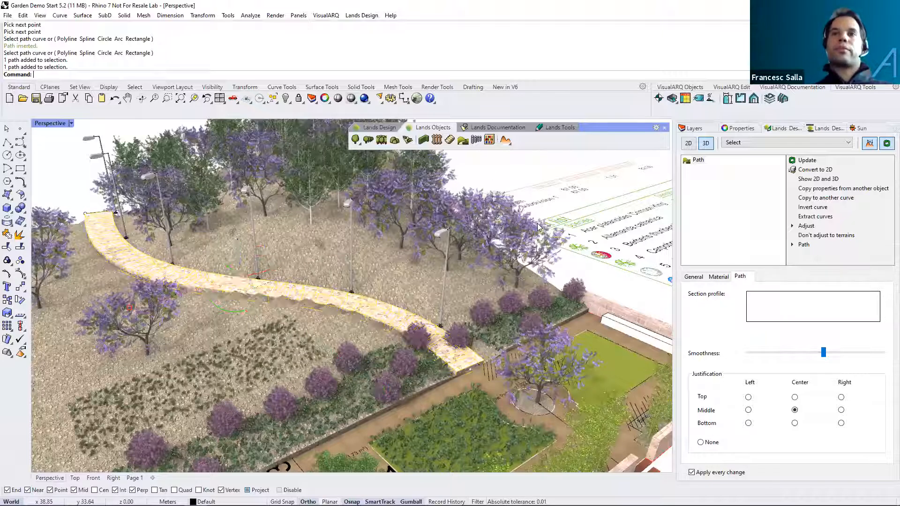
- Draw a rectangular clipping plane around the whole garden in the Front view
right_click_drag(562, 299, 528, 303)
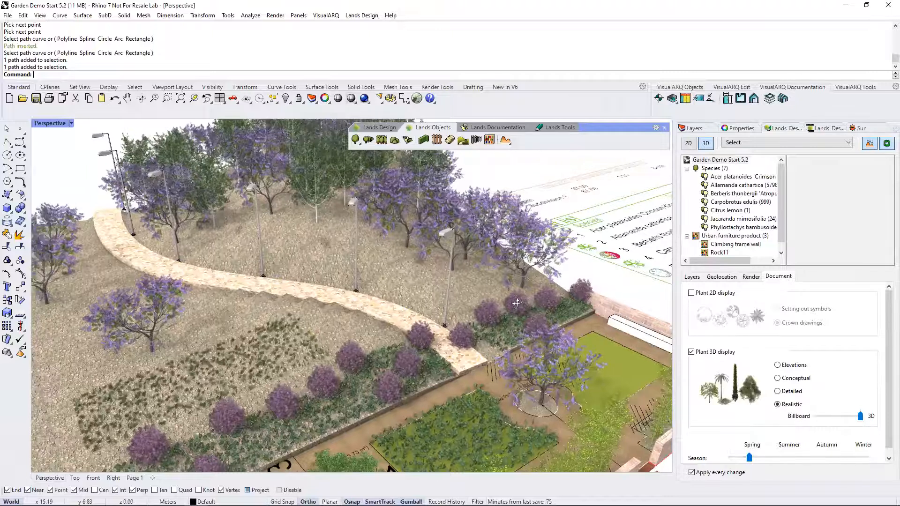
right_click_drag(256, 238, 311, 235)
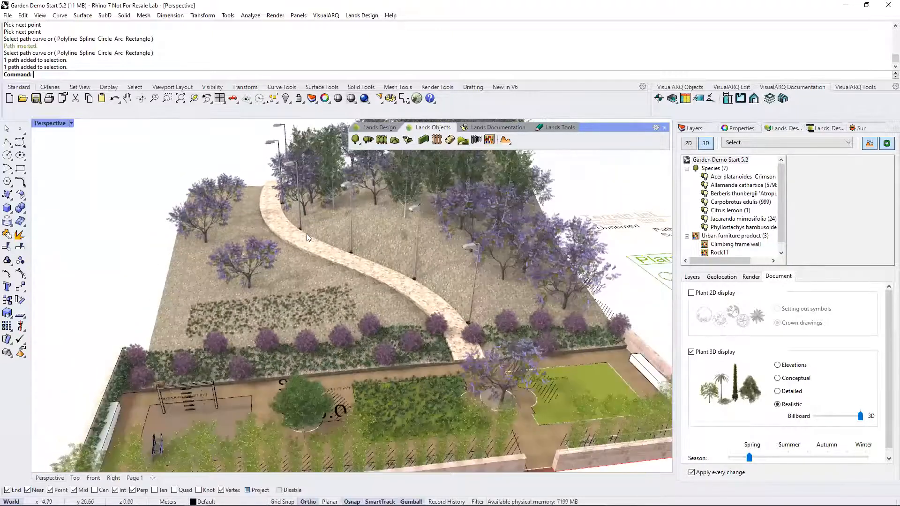
scroll(306, 234, "down", 3)
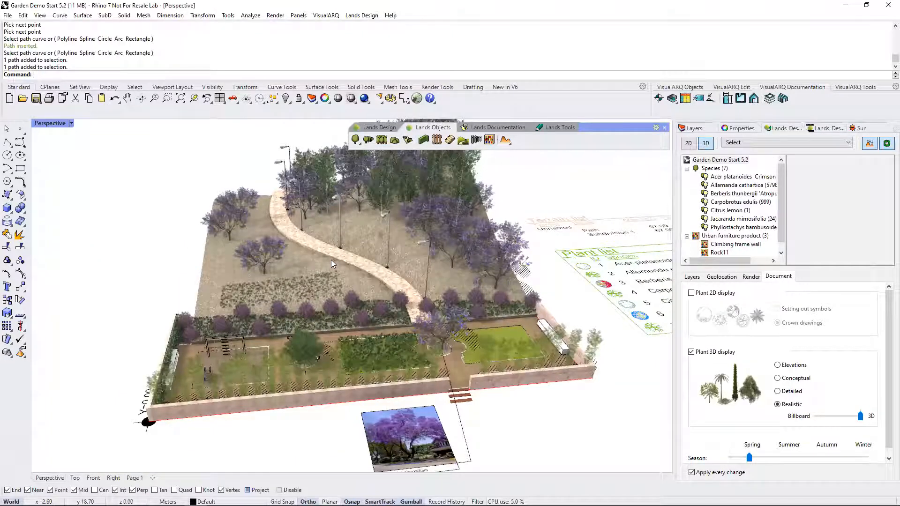
right_click_drag(358, 280, 377, 273)
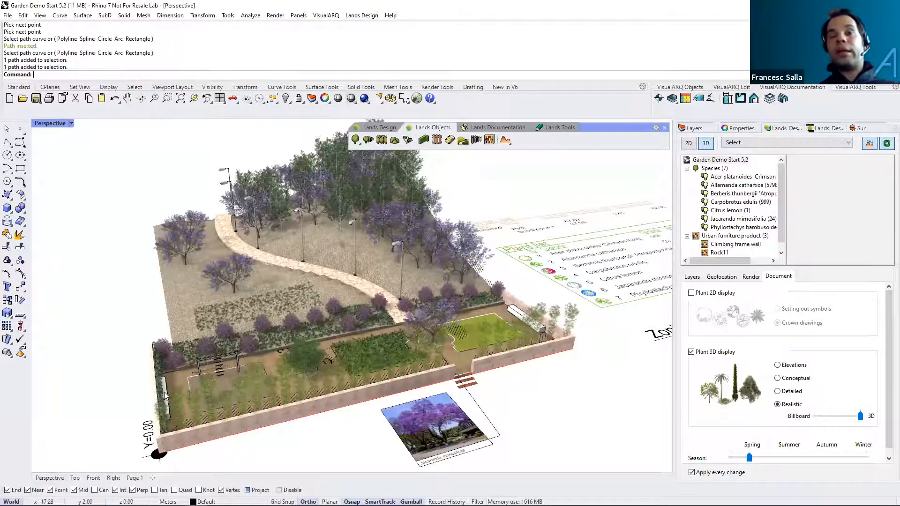
left_click(92, 479)
scroll(424, 335, "up", 4)
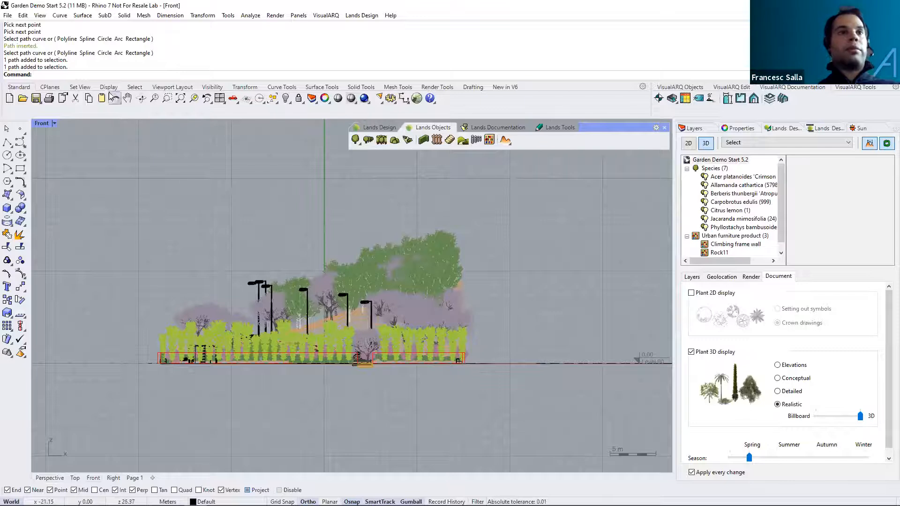
type("ClippingPlane")
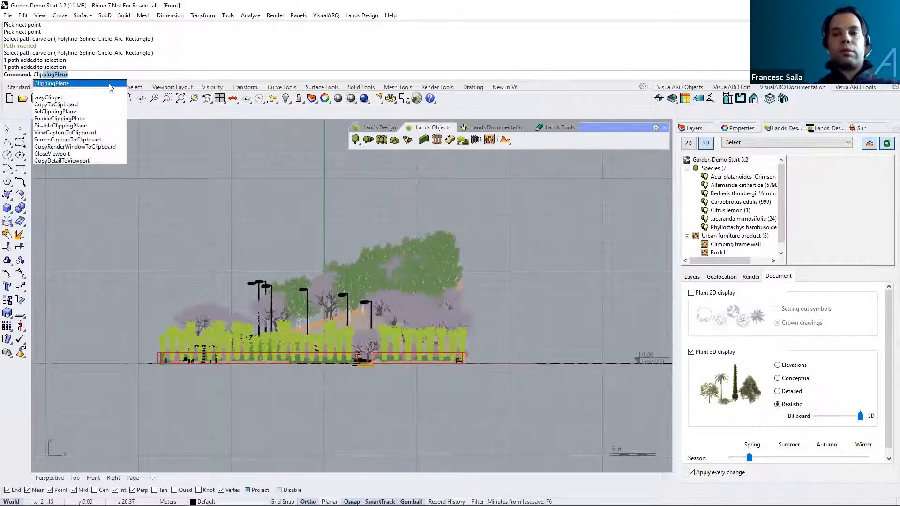
key("Return")
left_click(124, 182)
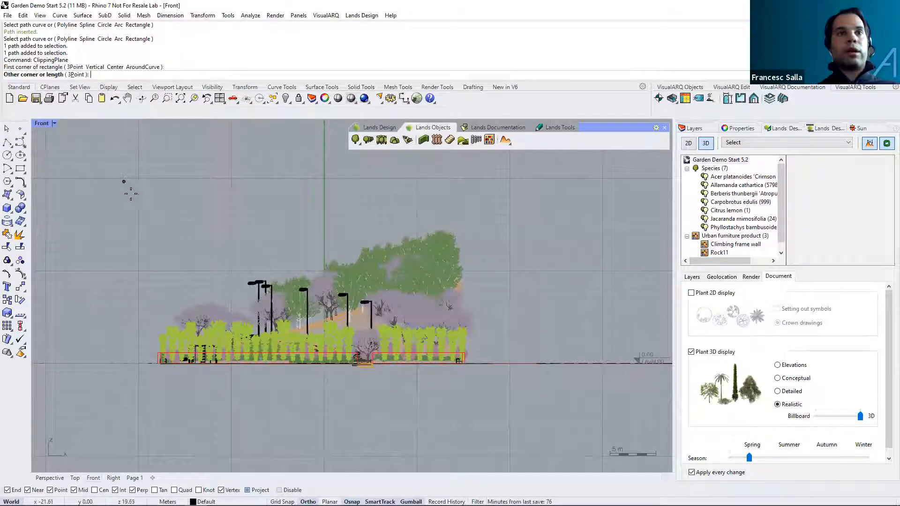
left_click(536, 444)
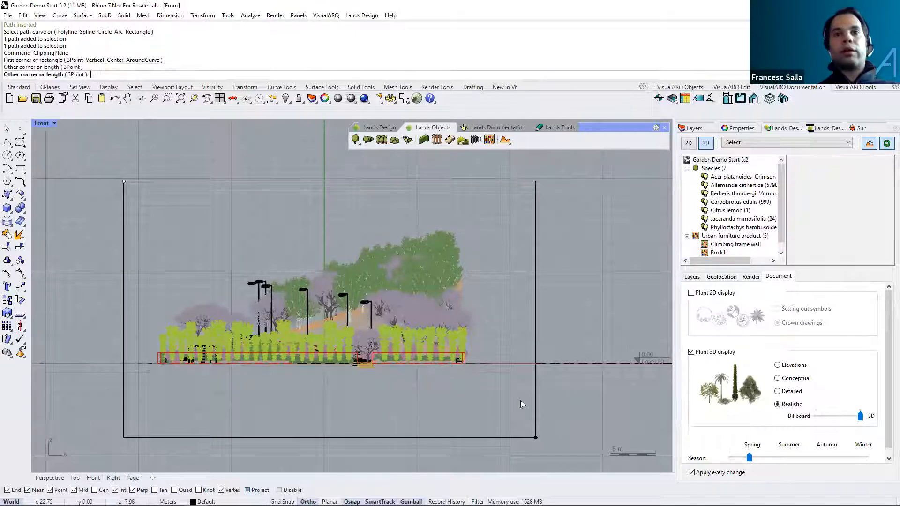
- Move the clipping plane back in the Perspective view so that it crosses the planted slope behind the front garden
left_click(49, 477)
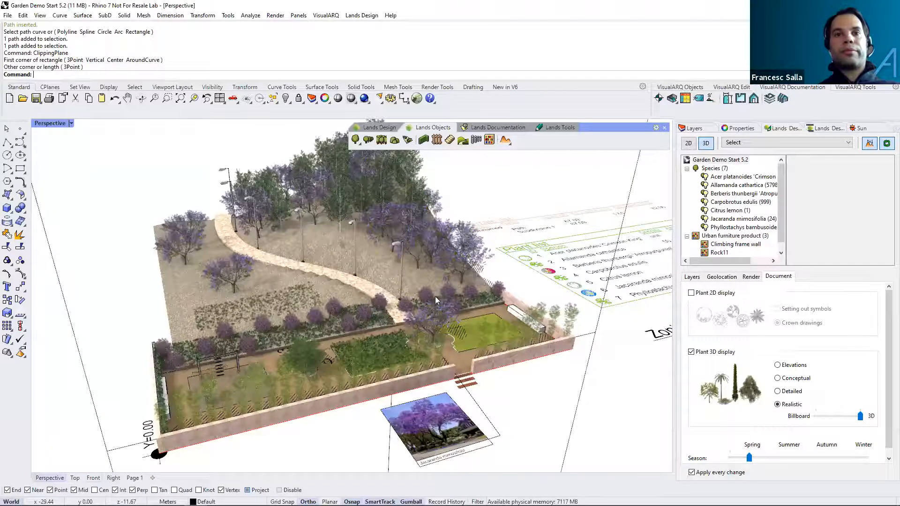
scroll(435, 297, "down", 3)
left_click(520, 334)
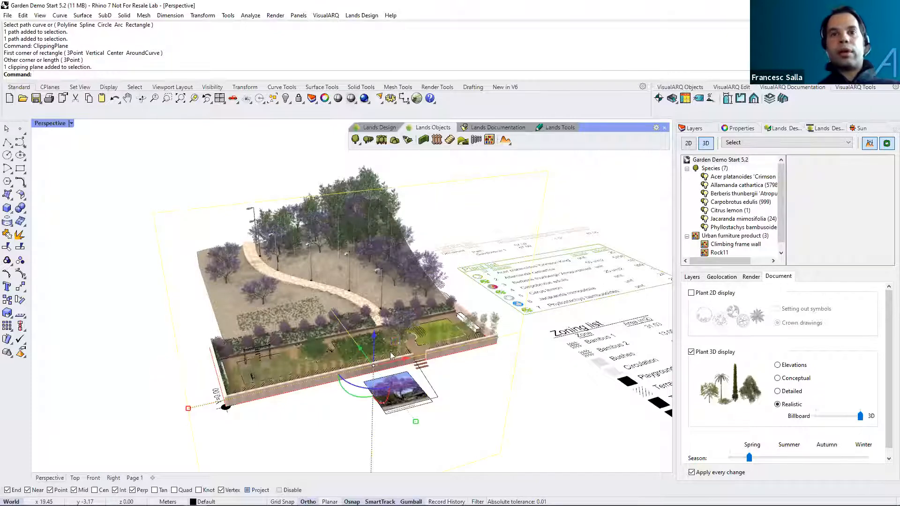
left_click_drag(327, 303, 401, 320)
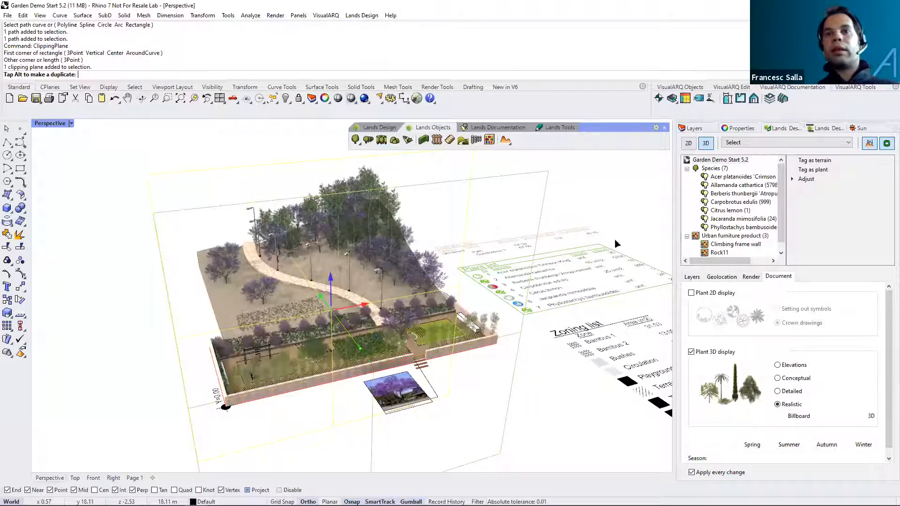
- Enable the clipping plane for the Perspective view and view the garden's cut section
left_click(753, 129)
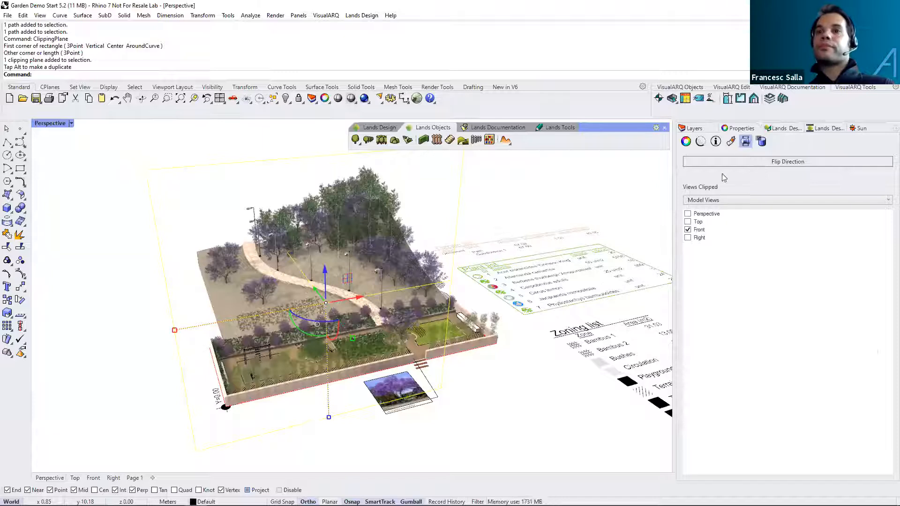
left_click(688, 215)
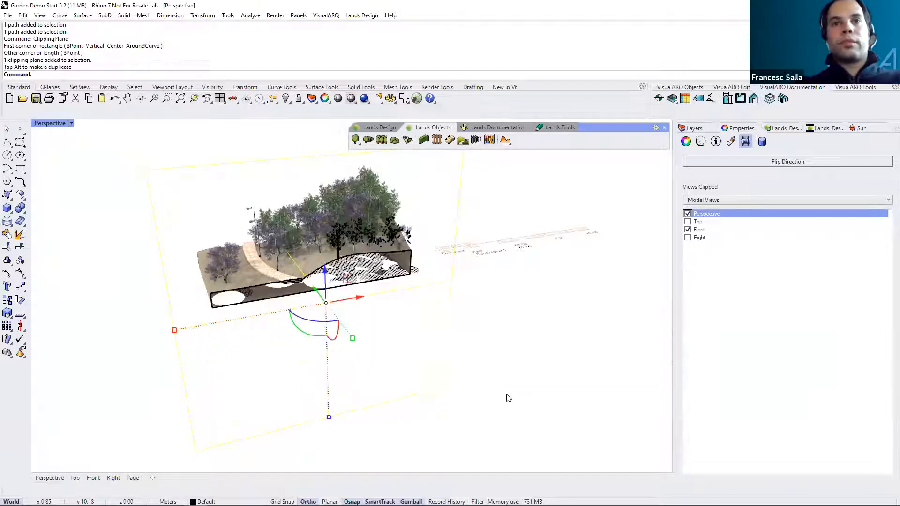
right_click_drag(490, 360, 561, 350)
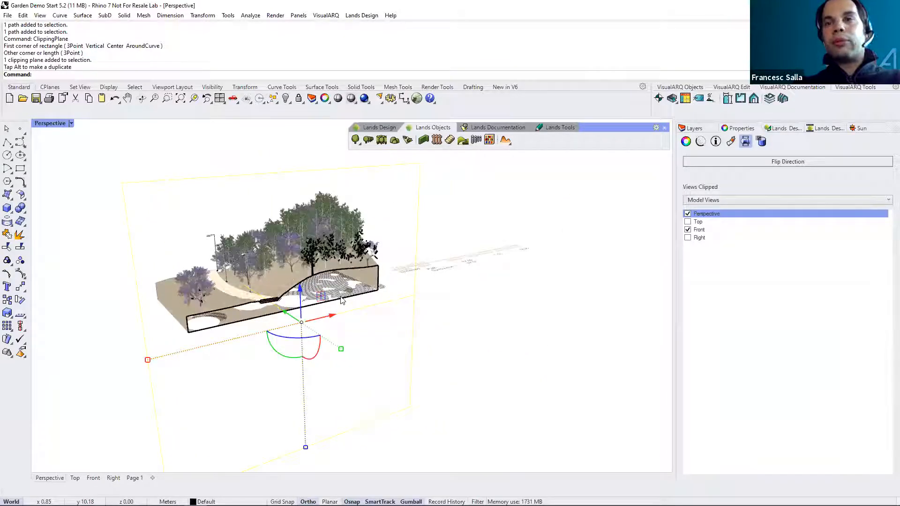
- Move the clipping plane forward to section the garden closer to the lower end of the path
left_click(705, 131)
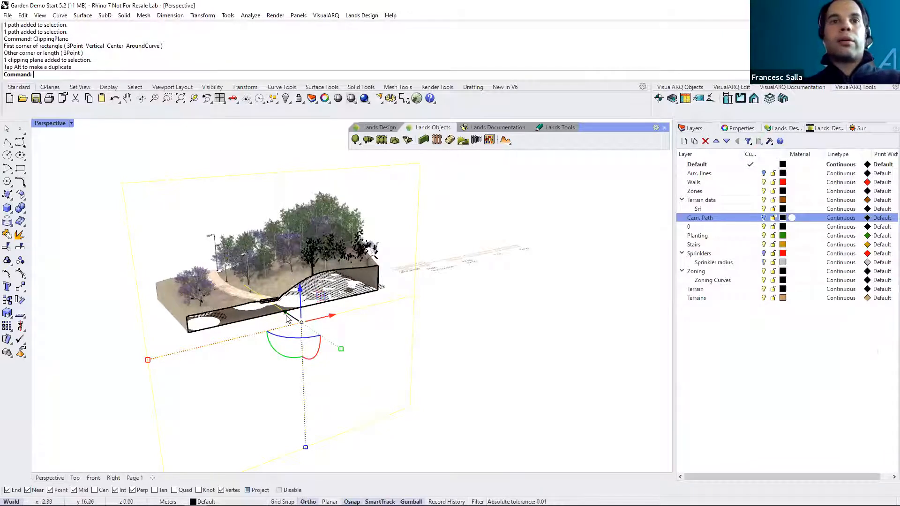
left_click_drag(301, 323, 300, 324)
left_click_drag(357, 428, 367, 427)
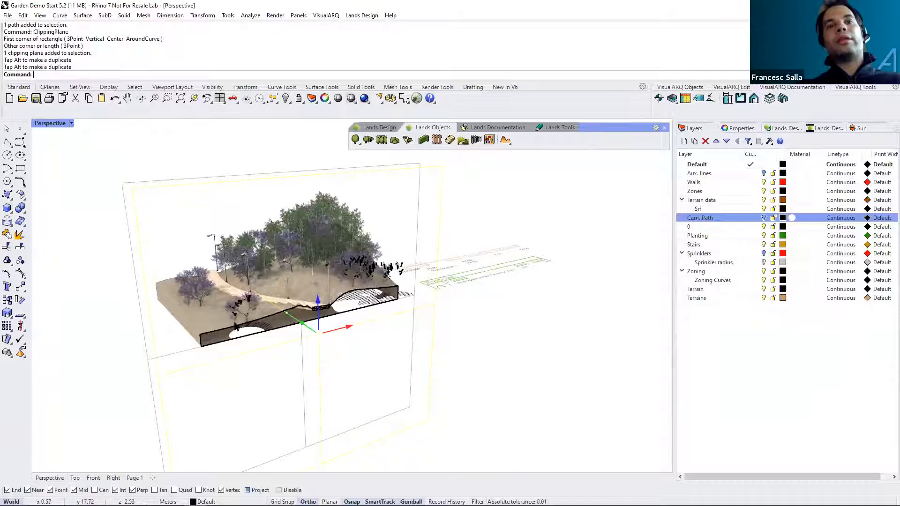
scroll(209, 310, "up", 1)
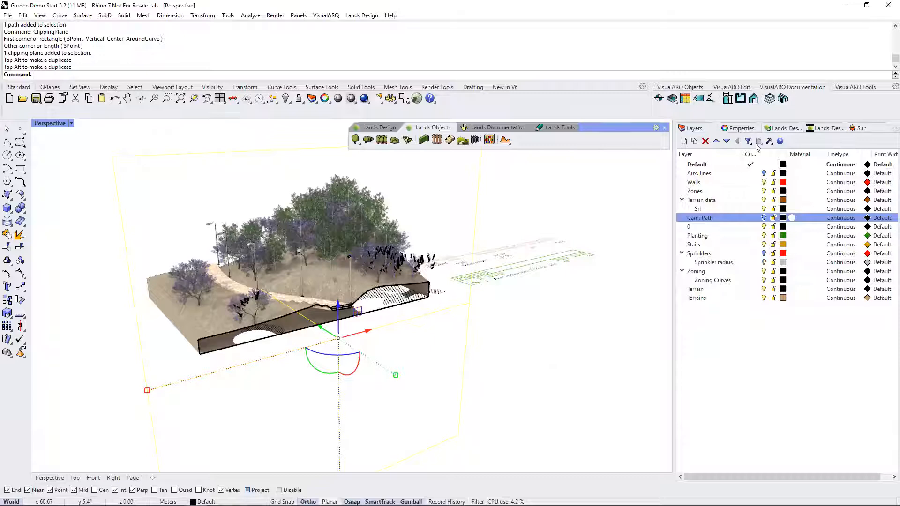
- Turn off the clipping plane's effect in the Perspective view and deselect the plane
left_click(749, 129)
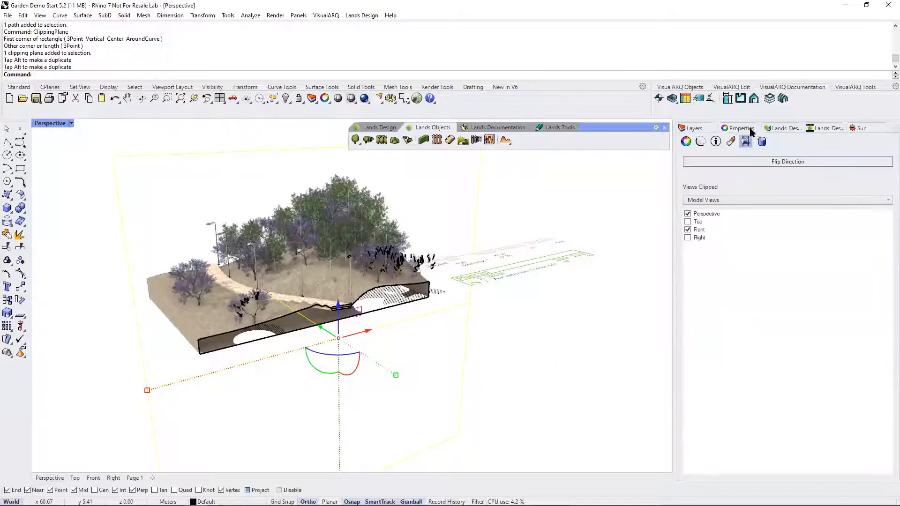
left_click(689, 216)
left_click(688, 214)
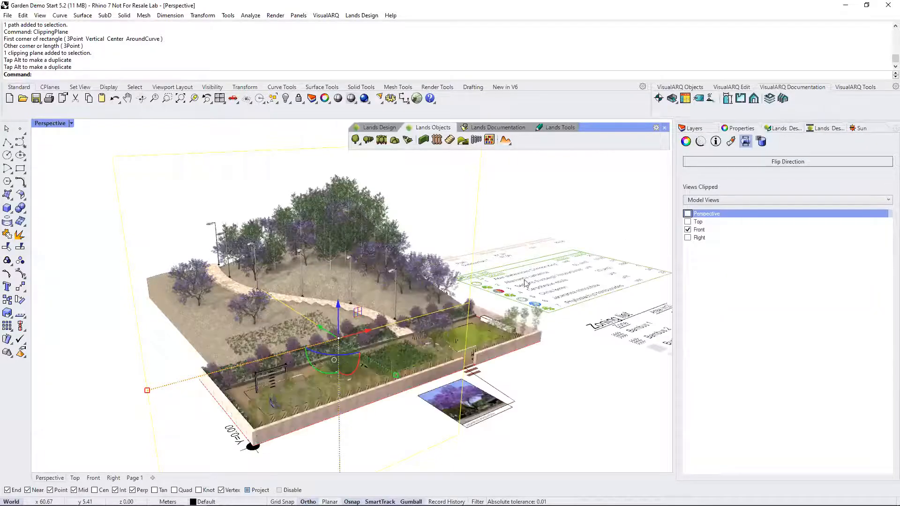
key("Escape")
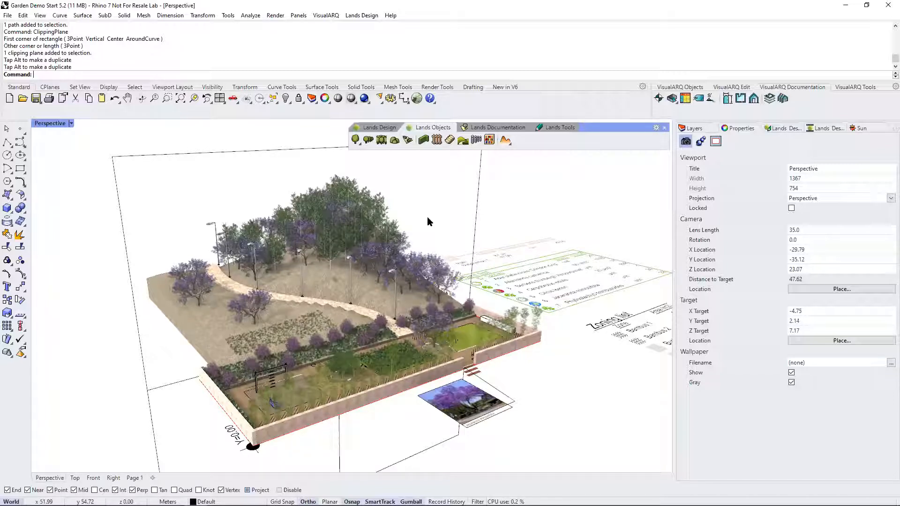
- Switch to the Lands Design website in Firefox, open its videos page and play the video "Lands Design running inside Revit"
mouse_move(48, 504)
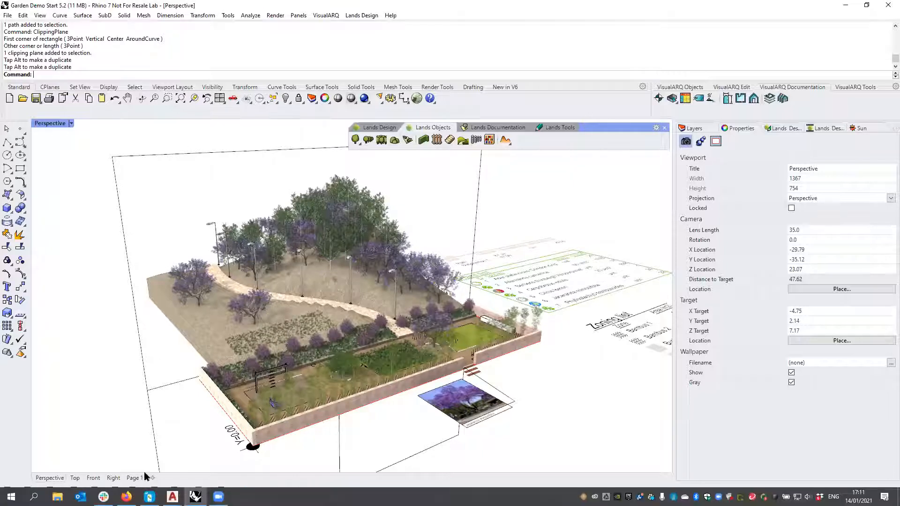
mouse_move(126, 497)
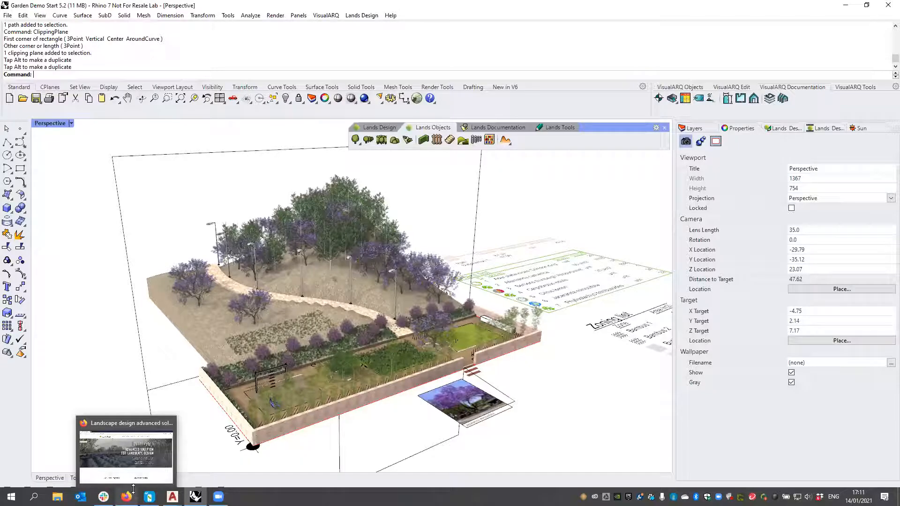
left_click(134, 423)
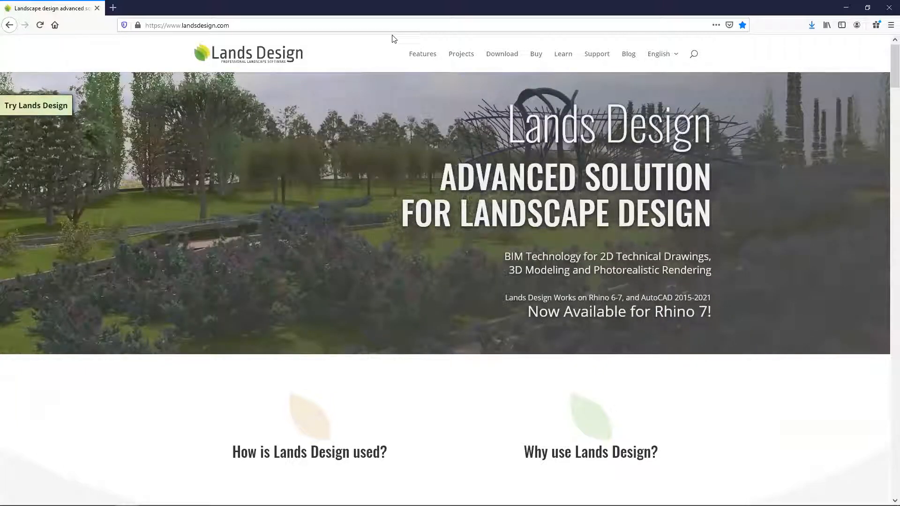
left_click(563, 54)
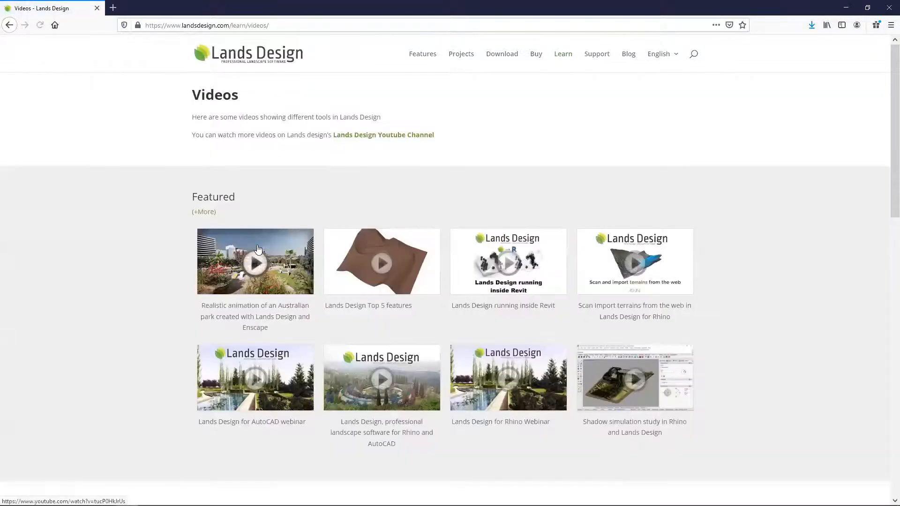
left_click(506, 270)
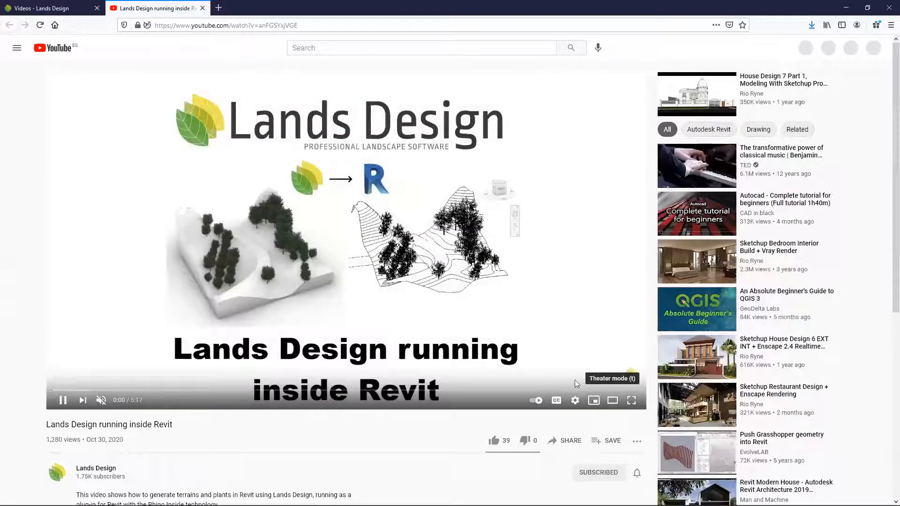
- Switch the video to theater mode and go back to "Lands Design running inside Revit" after the accidental skip to another video
left_click(613, 401)
left_click(36, 443)
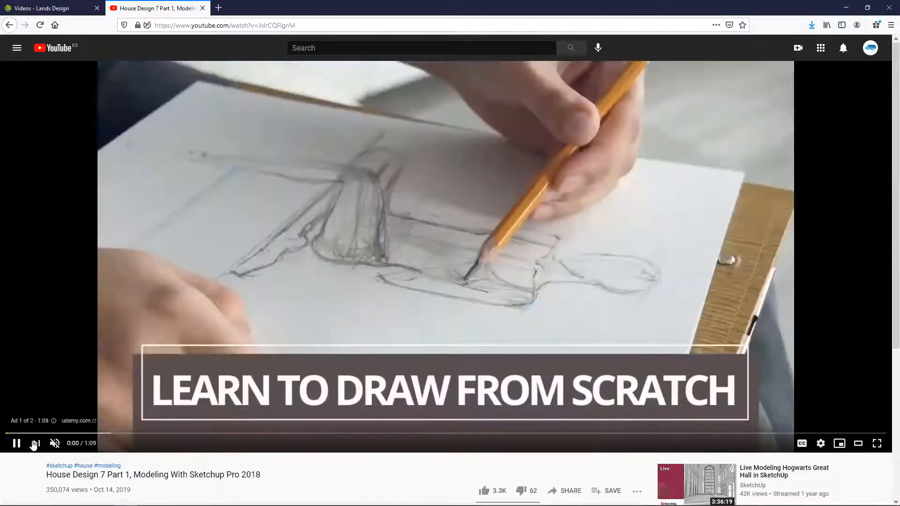
left_click(9, 25)
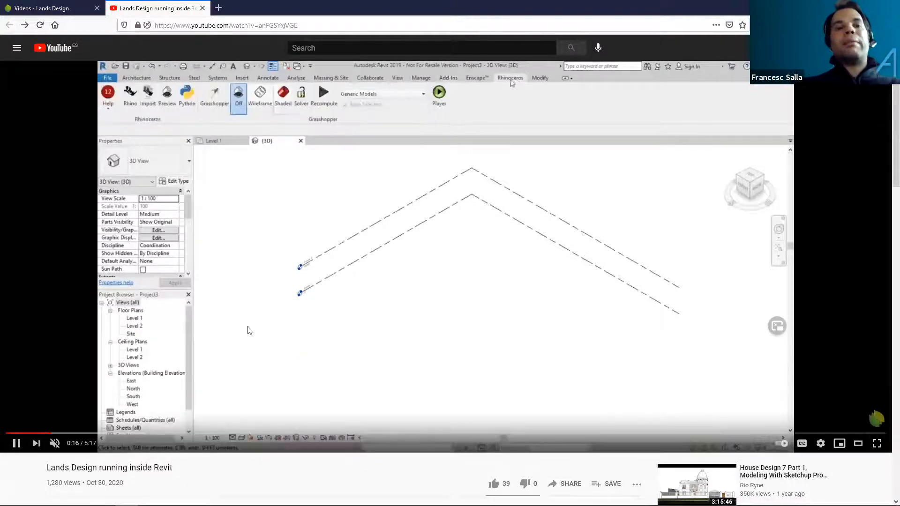
- Skip ahead through the video's opening to view how the Lands Design terrain is converted to Revit topography with Grasshopper
left_click(96, 435)
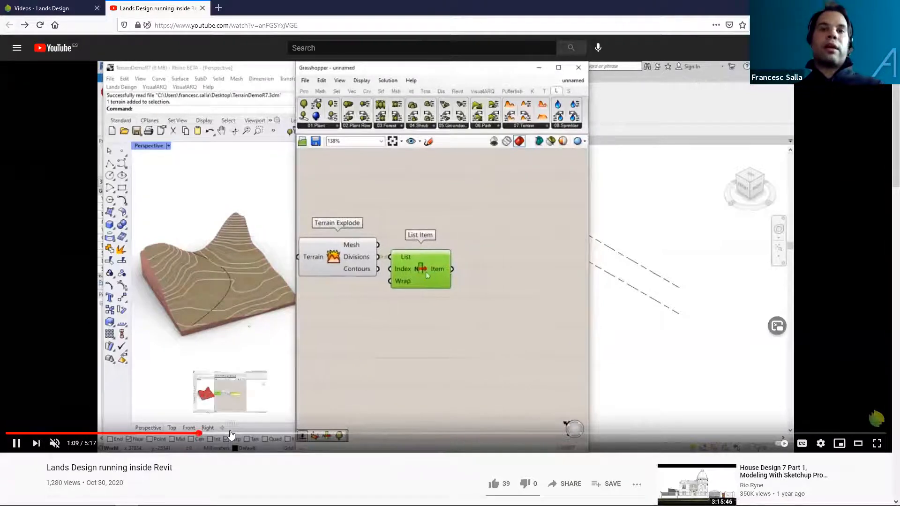
left_click(231, 433)
left_click(246, 434)
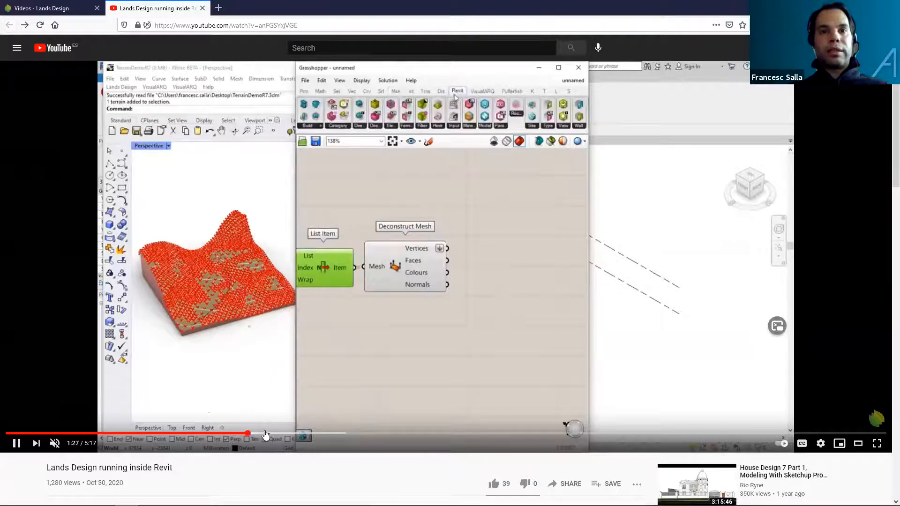
left_click(265, 434)
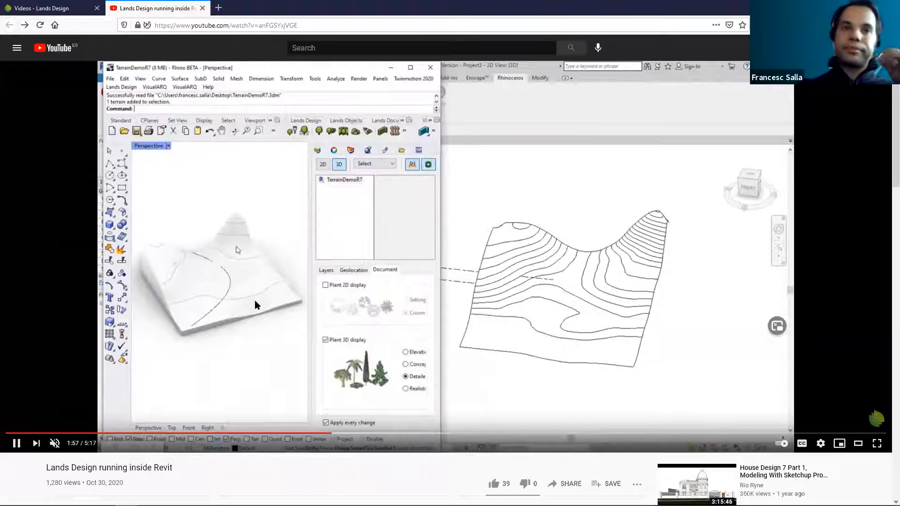
- Skip ahead through the middle of the video to examine how terrain edits and an added path update in Revit
left_click(401, 433)
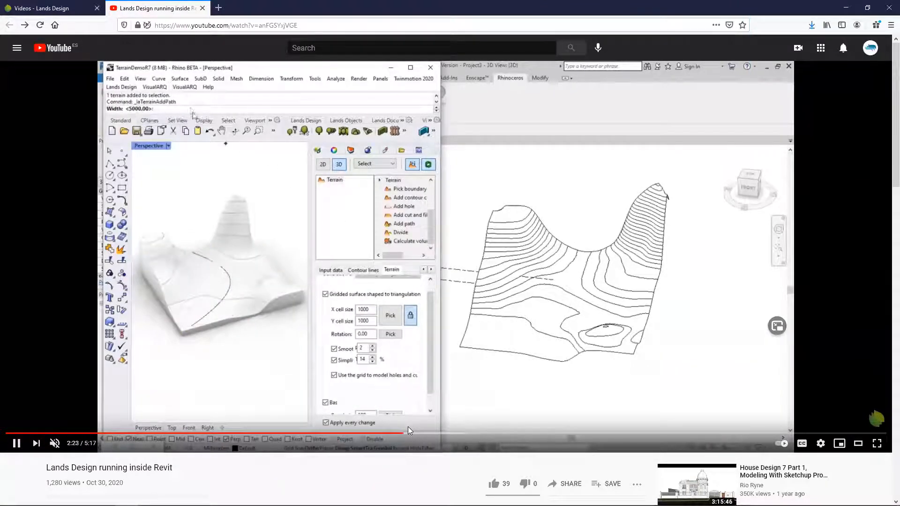
left_click(442, 433)
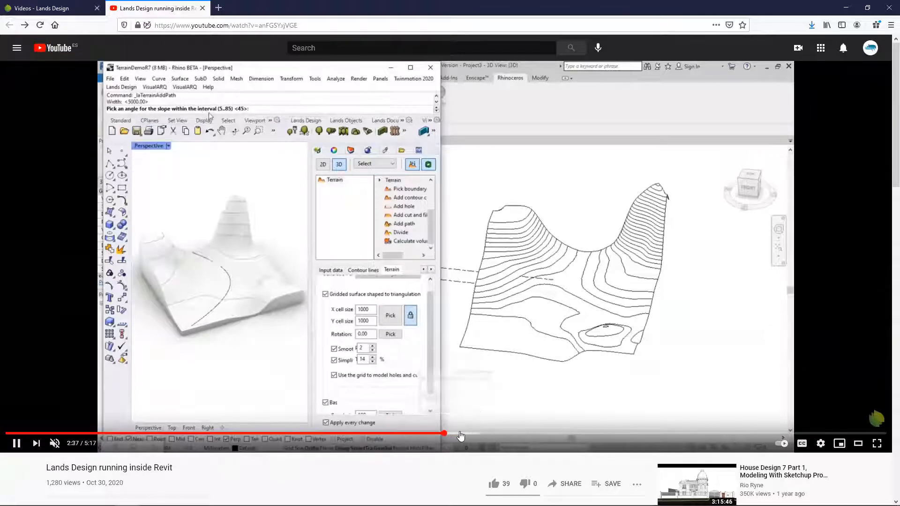
left_click(477, 434)
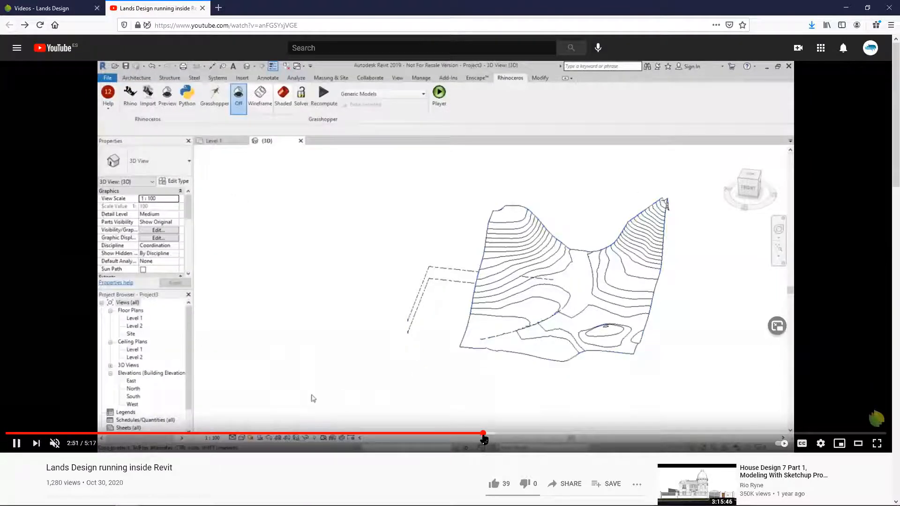
left_click(508, 434)
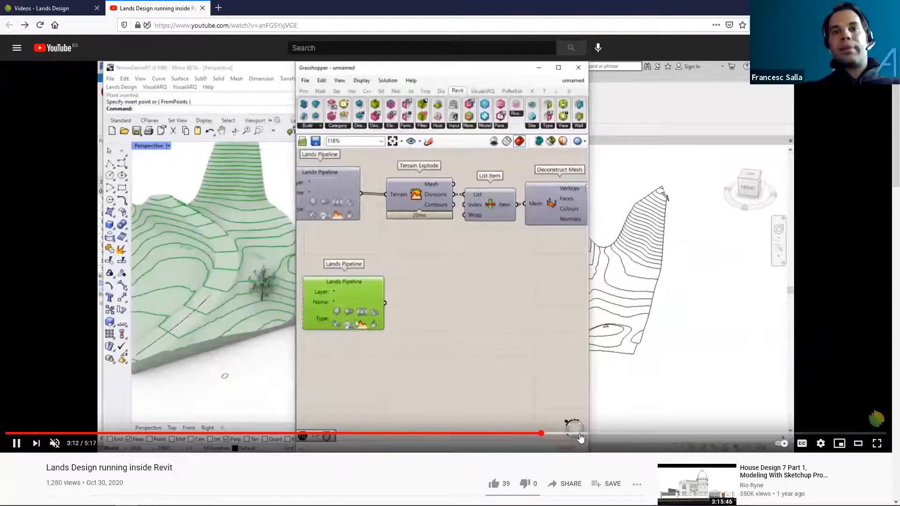
- Skip through the plant-conversion part to the end of the video, and switch back to the garden model in Rhino
left_click(599, 434)
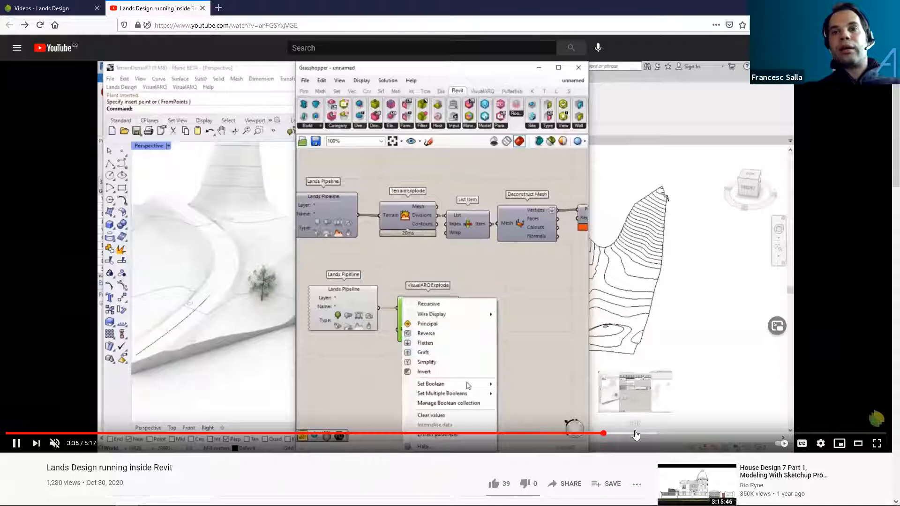
left_click(635, 435)
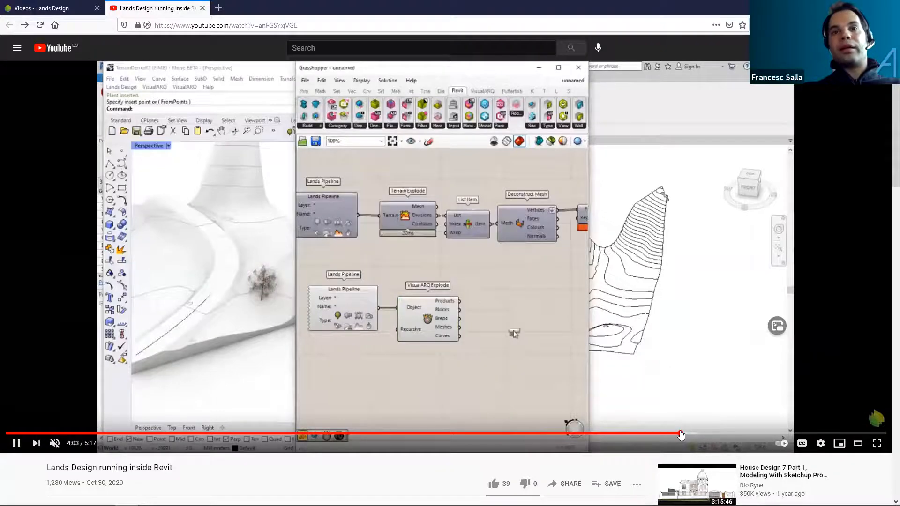
left_click(681, 434)
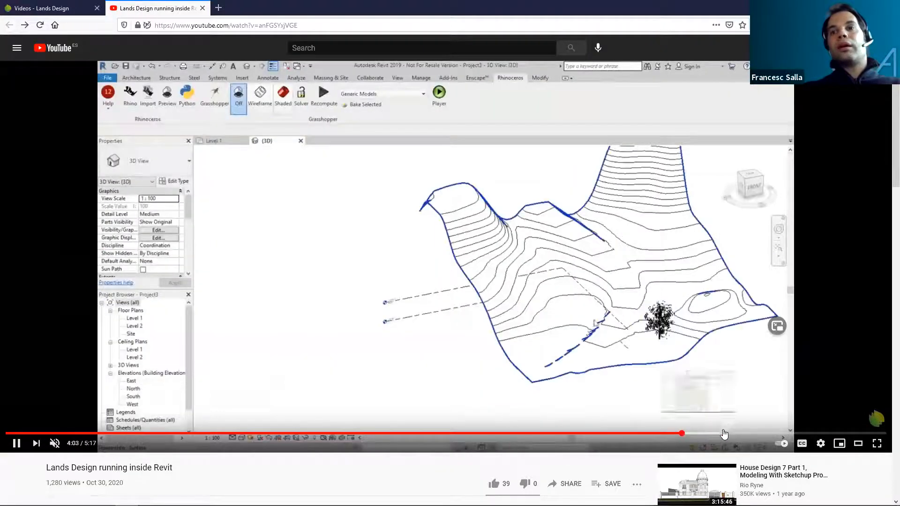
left_click(743, 434)
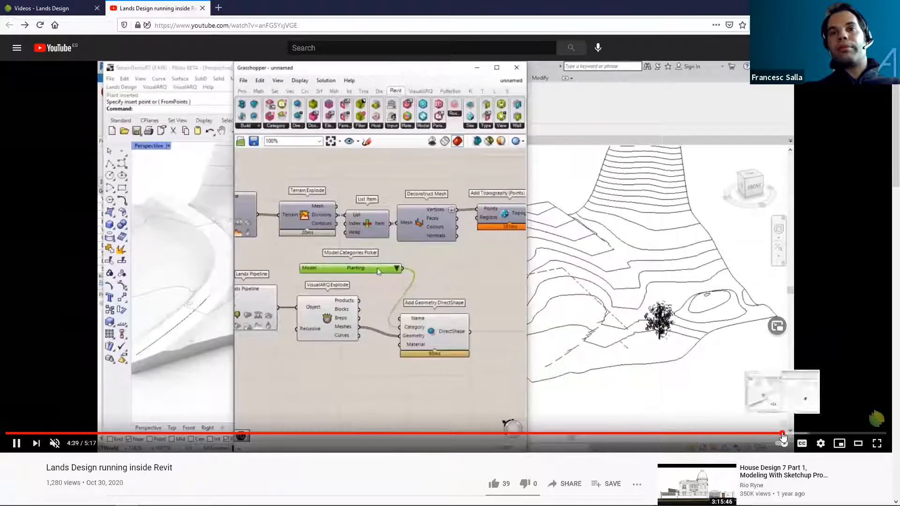
left_click(816, 434)
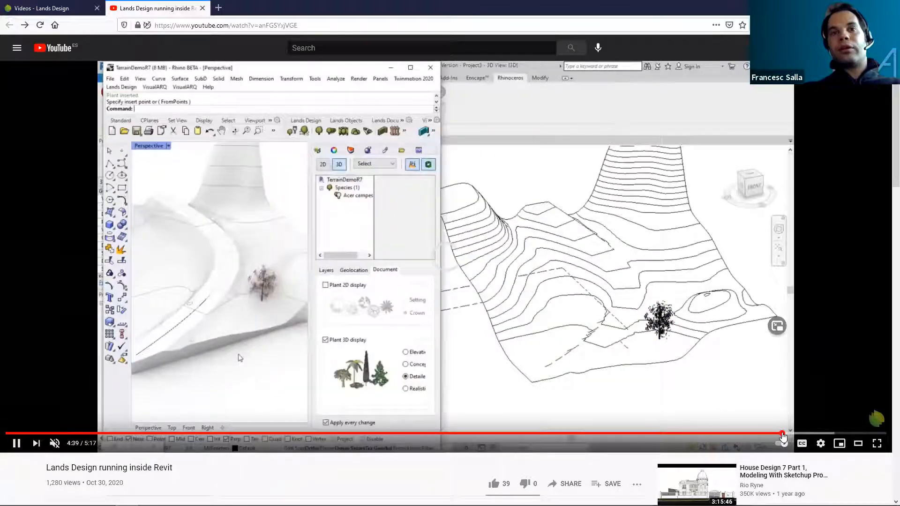
left_click(838, 434)
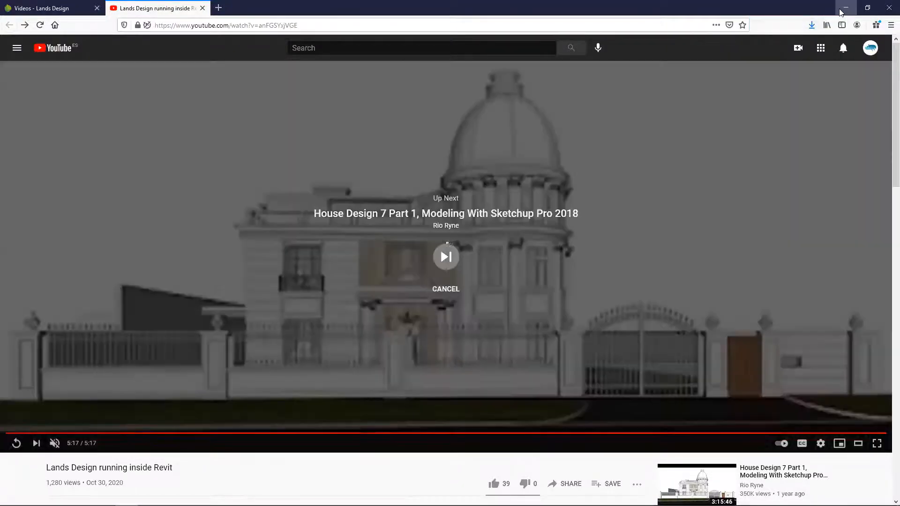
left_click(842, 9)
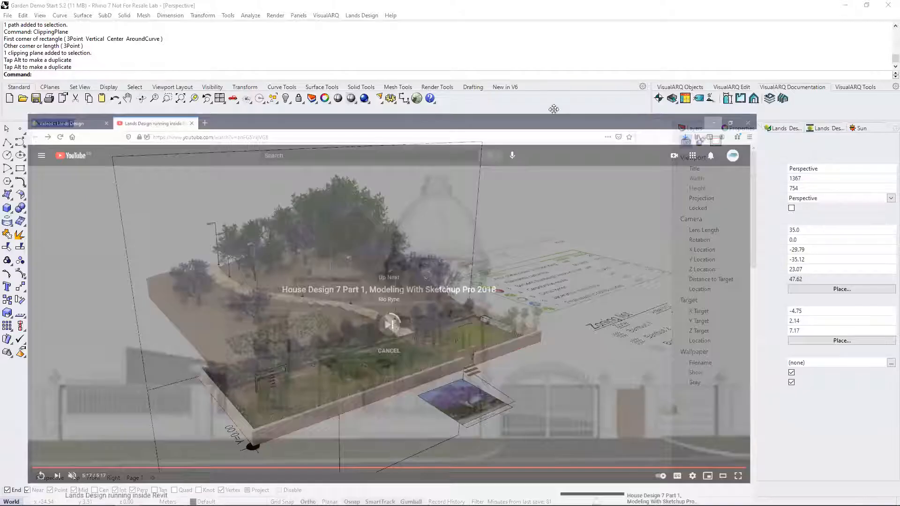